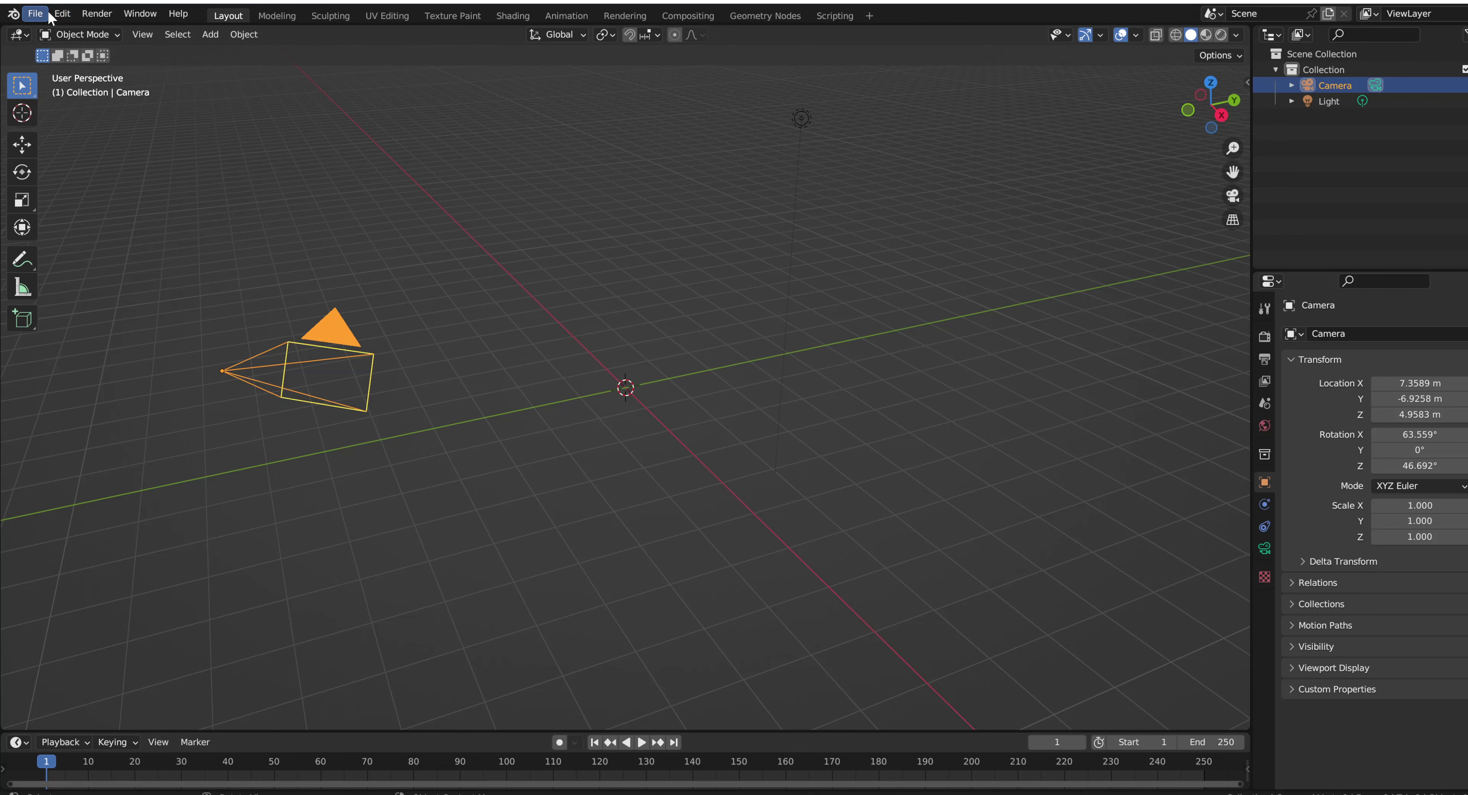
Import the enhanced-image character picture from the Downloads folder as an image plane
click(36, 13)
key(Escape)
click(35, 13)
mouse_move(62, 228)
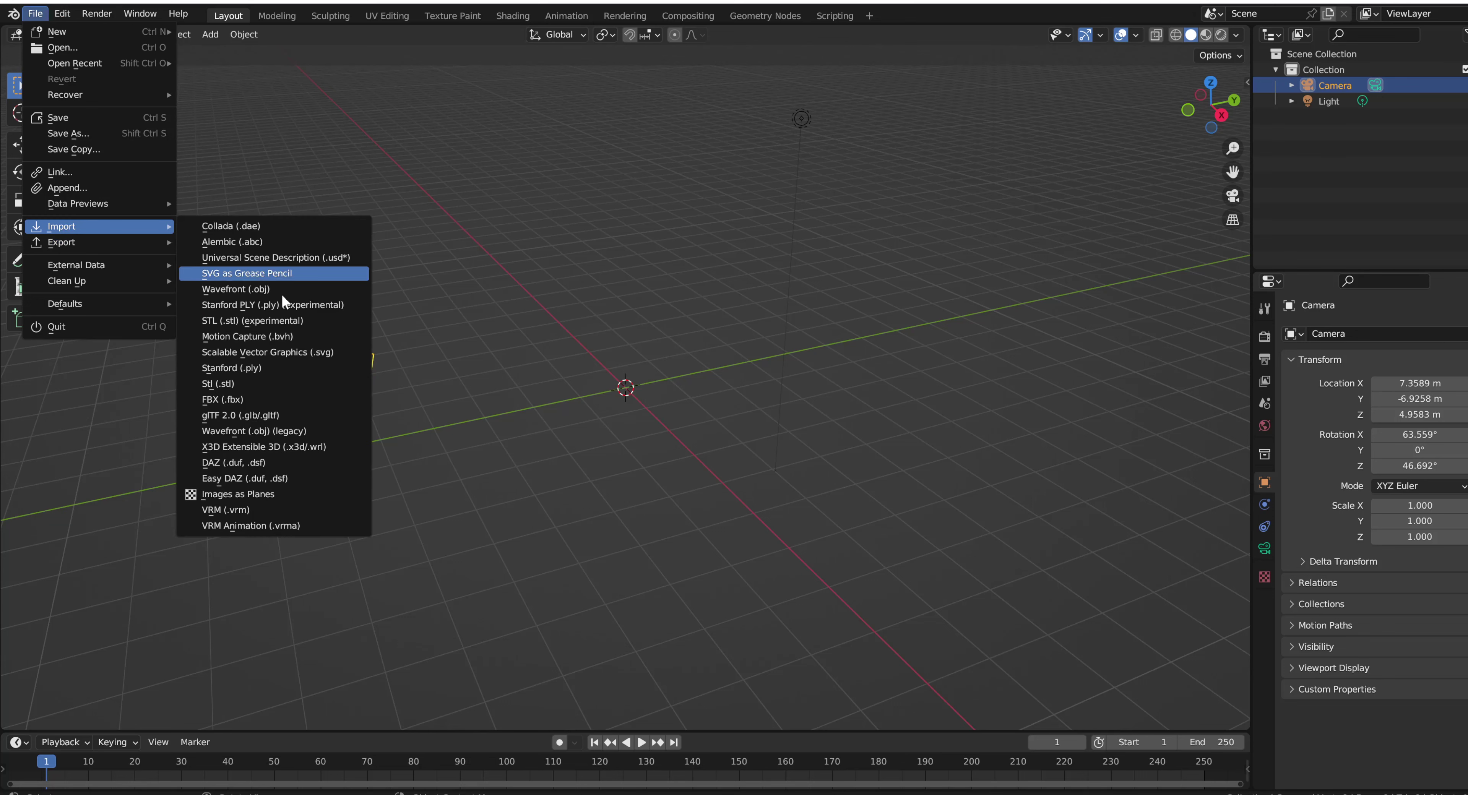
click(250, 493)
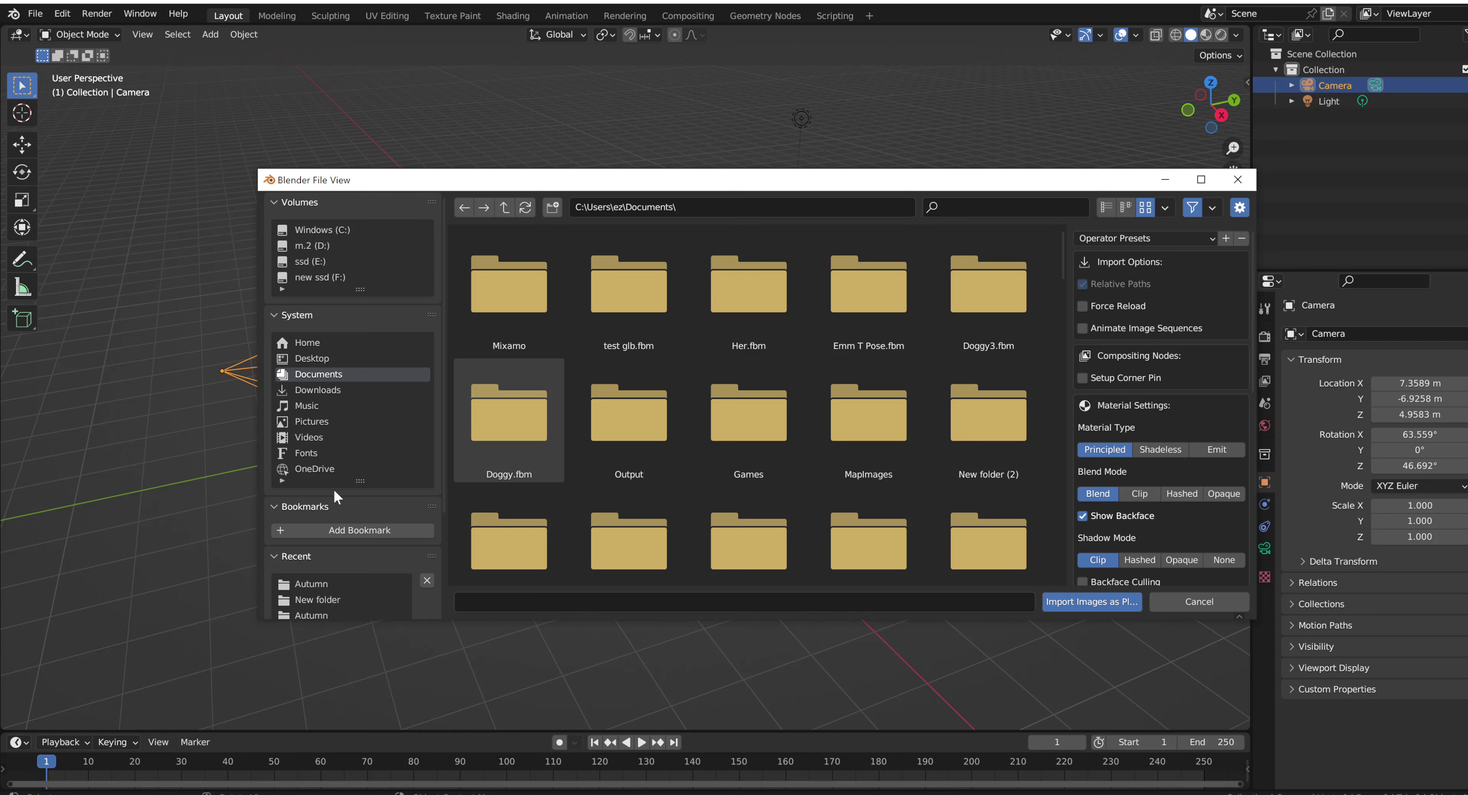
click(320, 390)
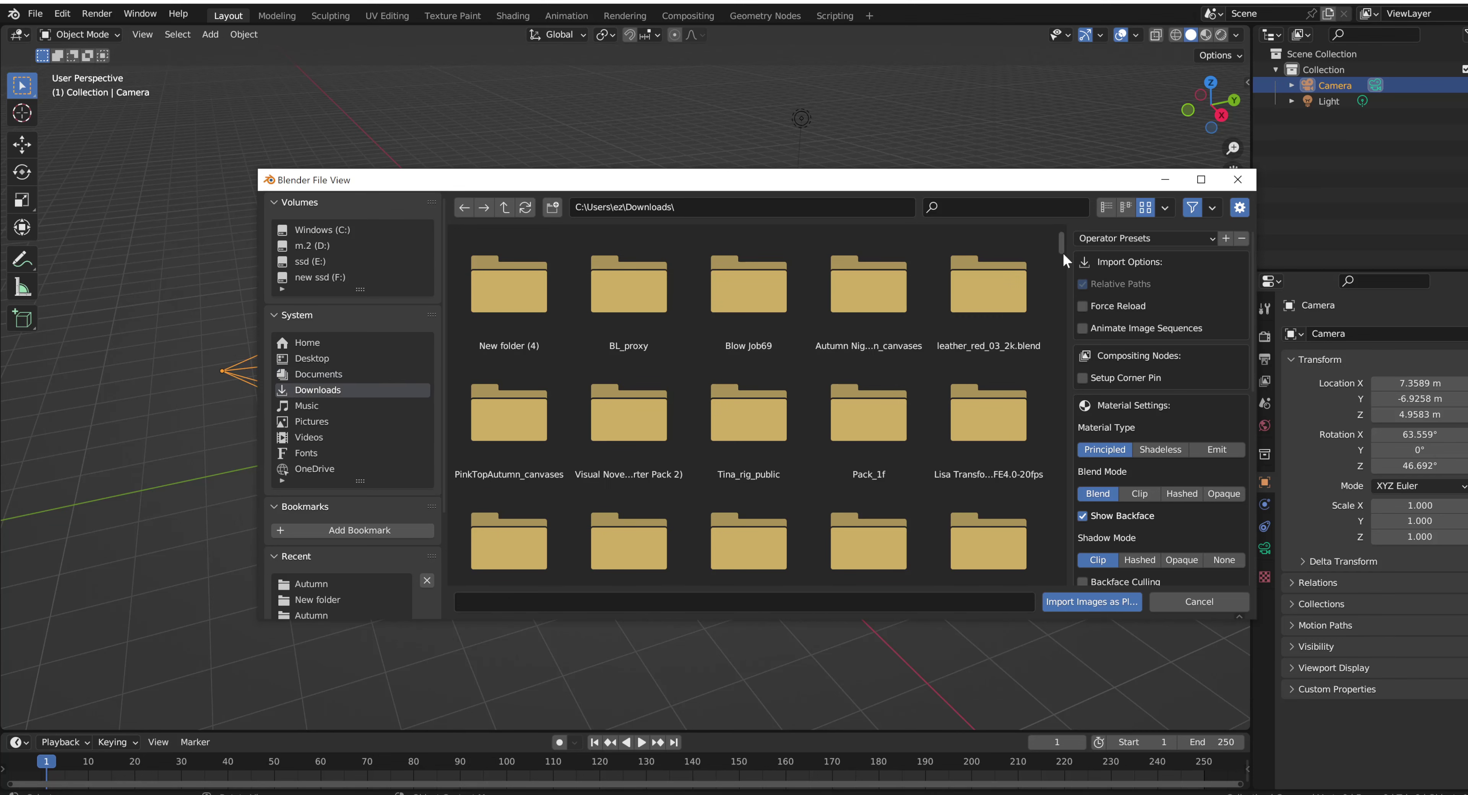
click(1212, 208)
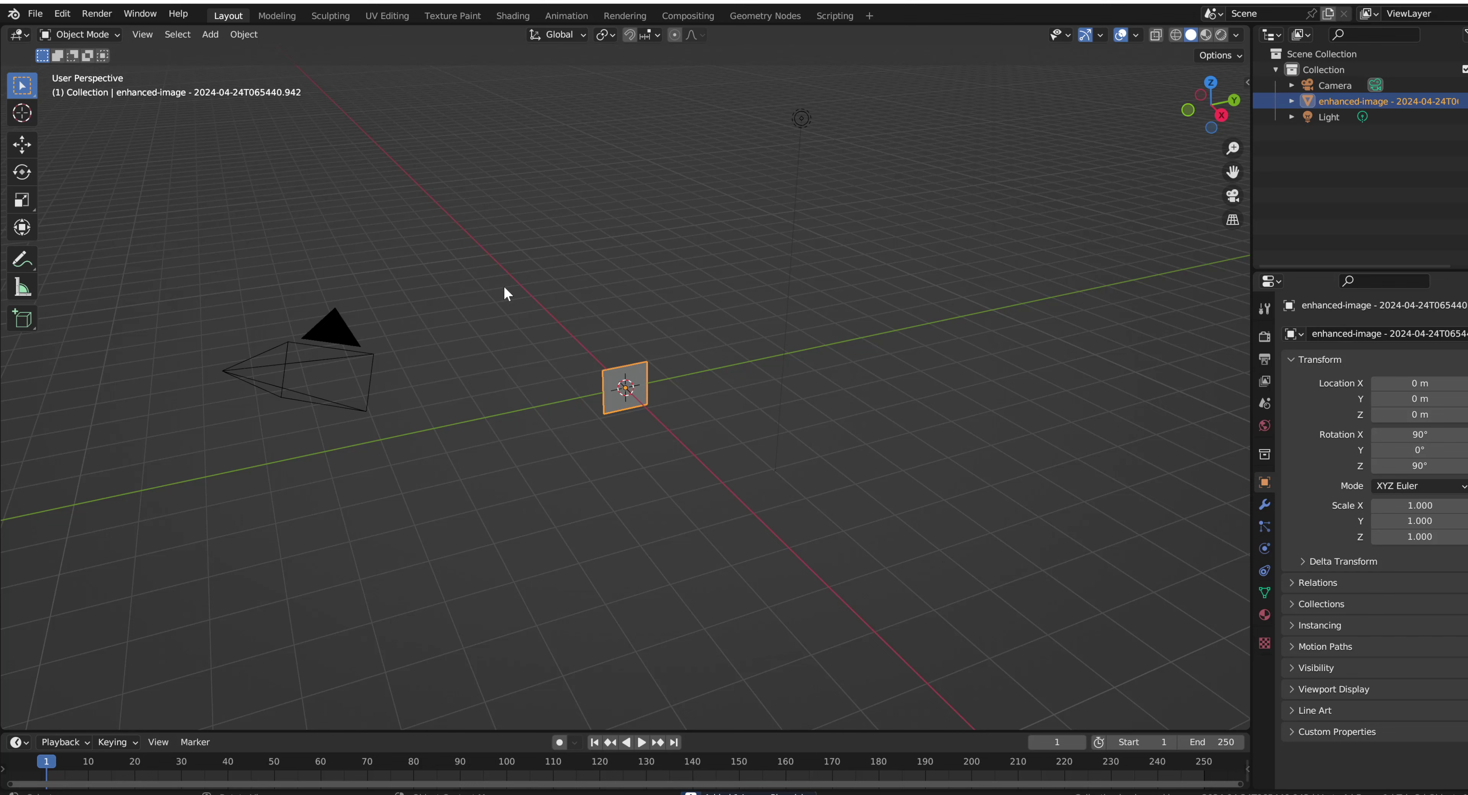
Shade the imported image plane smooth and display it with Material Preview shading in the viewport
right_click(610, 377)
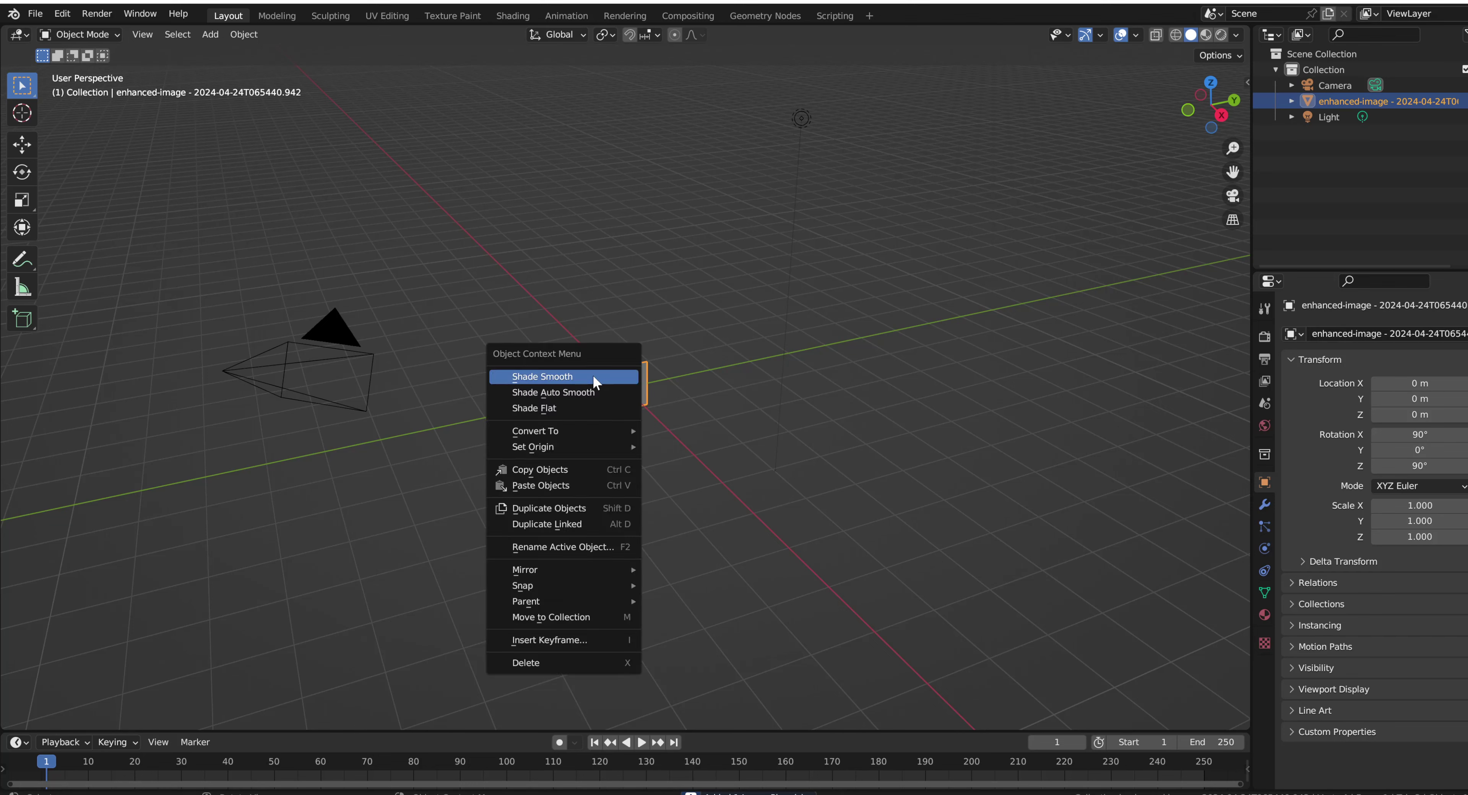
click(592, 376)
click(603, 310)
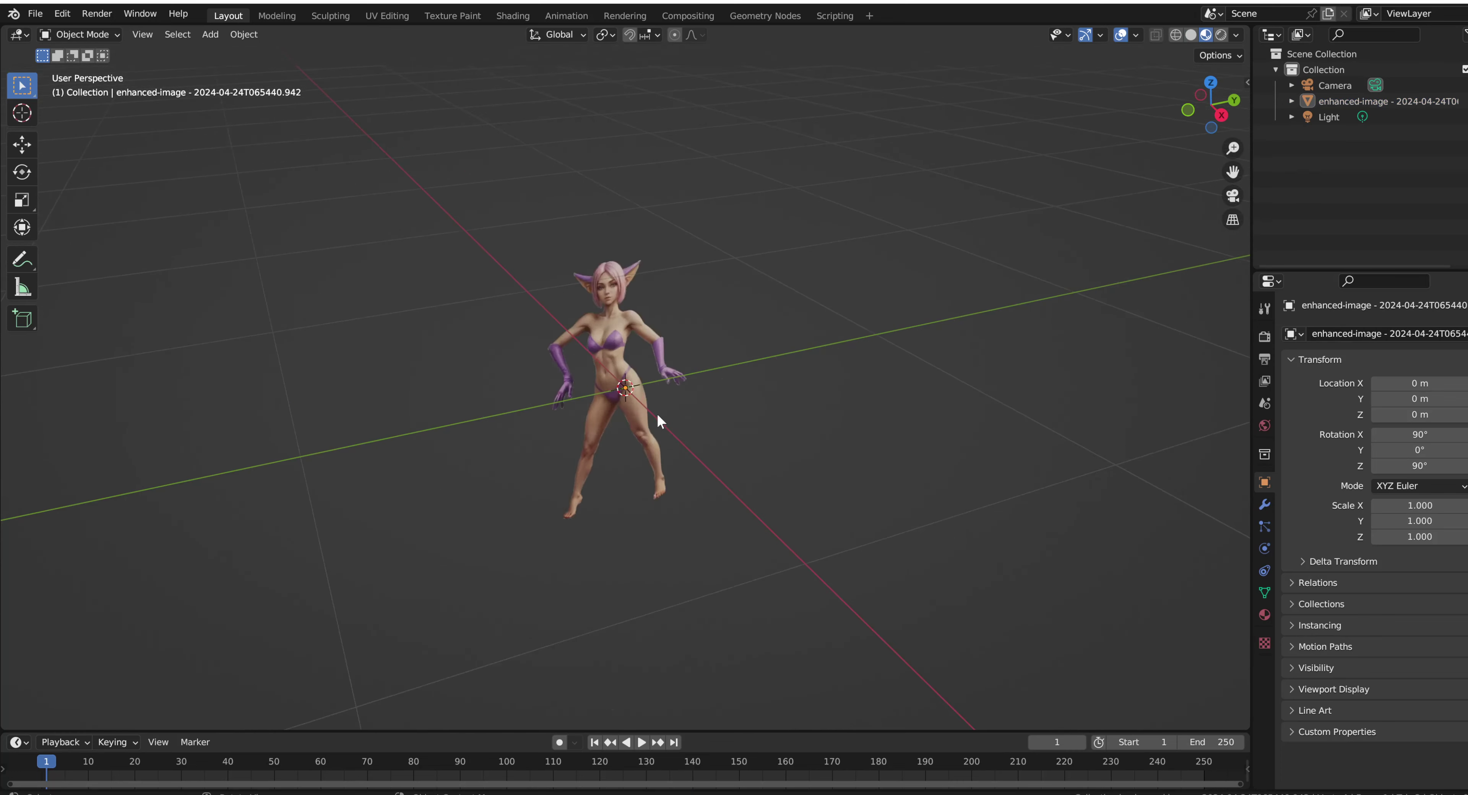
mouse_move(606, 355)
middle_down()
mouse_move(549, 298)
mouse_move(579, 346)
middle_up()
scroll(567, 340, up, 2)
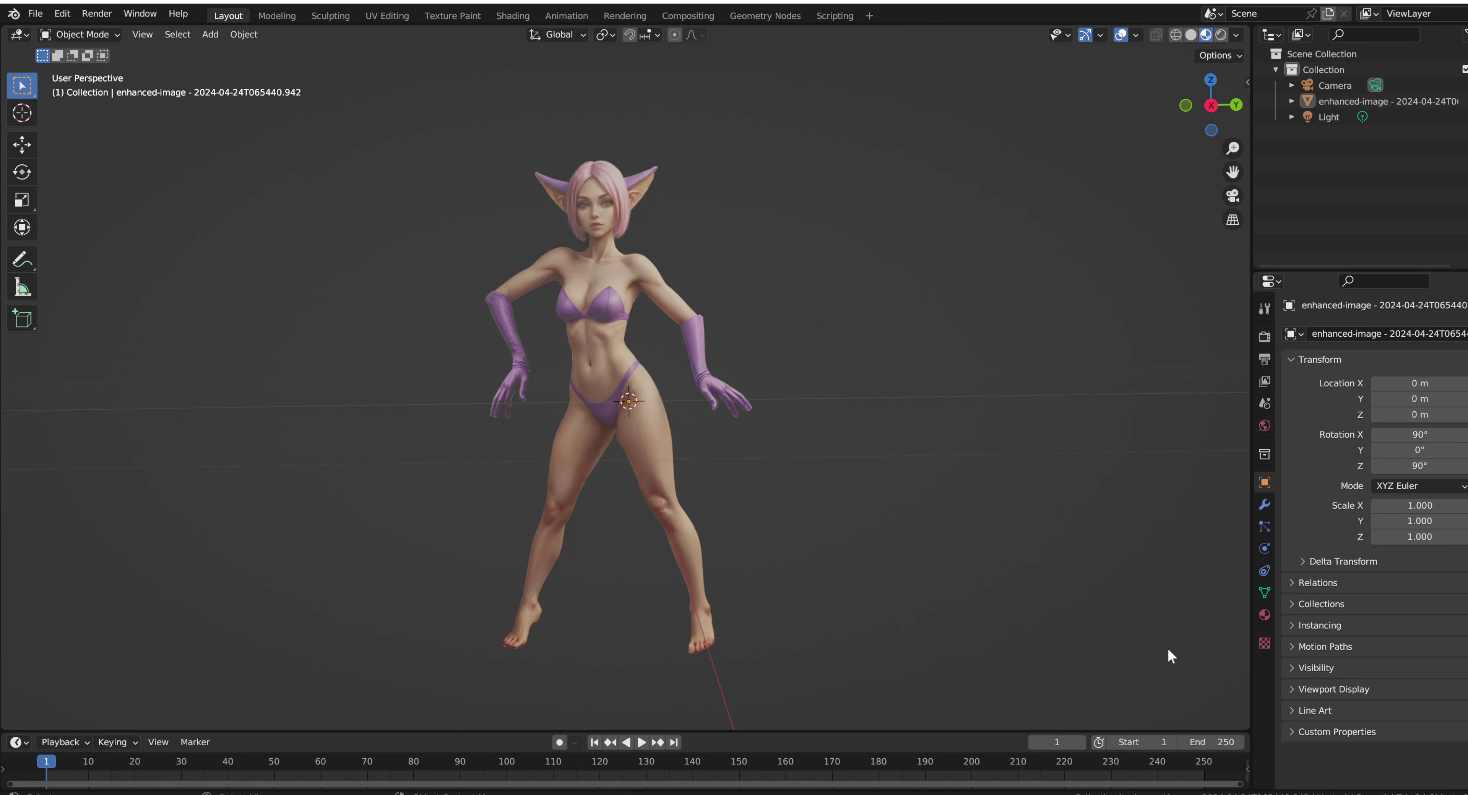
Set both Specular and Roughness to 0 in the image plane's material
click(1263, 615)
scroll(1332, 678, down, 3)
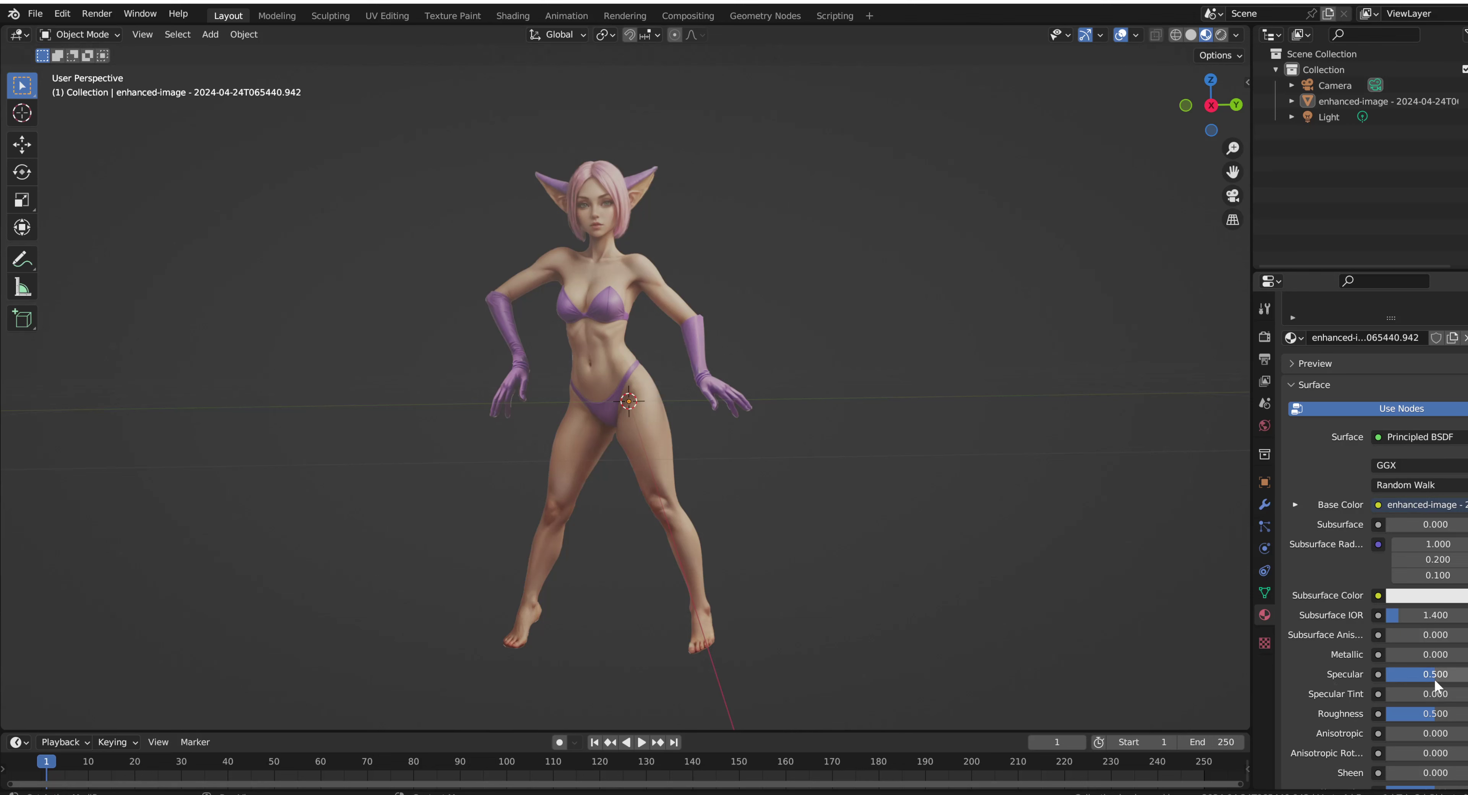
drag(1434, 676, 1387, 744)
scroll(1430, 712, down, 2)
scroll(1430, 712, down, 1)
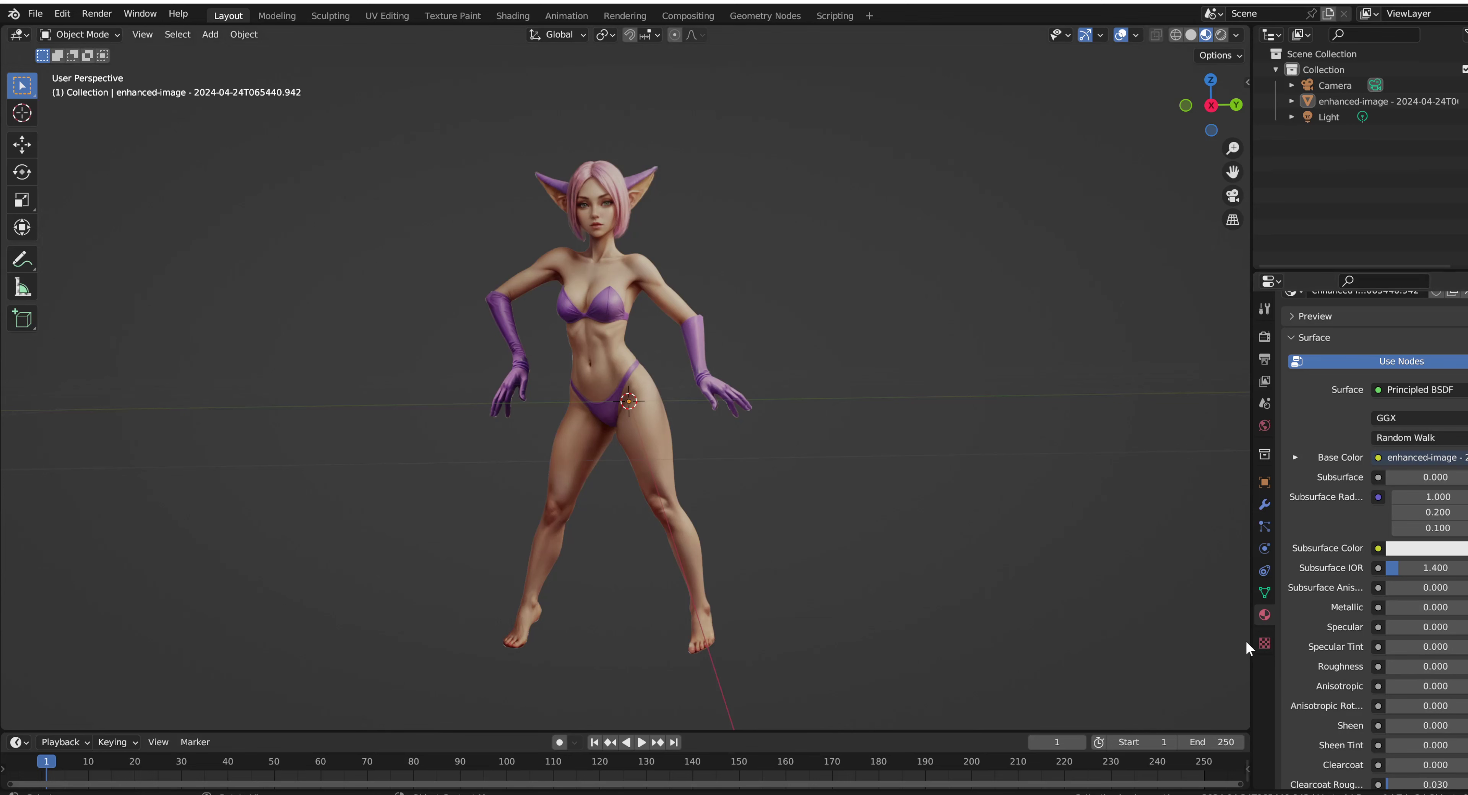
Set the scene's color management View Transform to Standard and return to the plane's object properties
click(1265, 335)
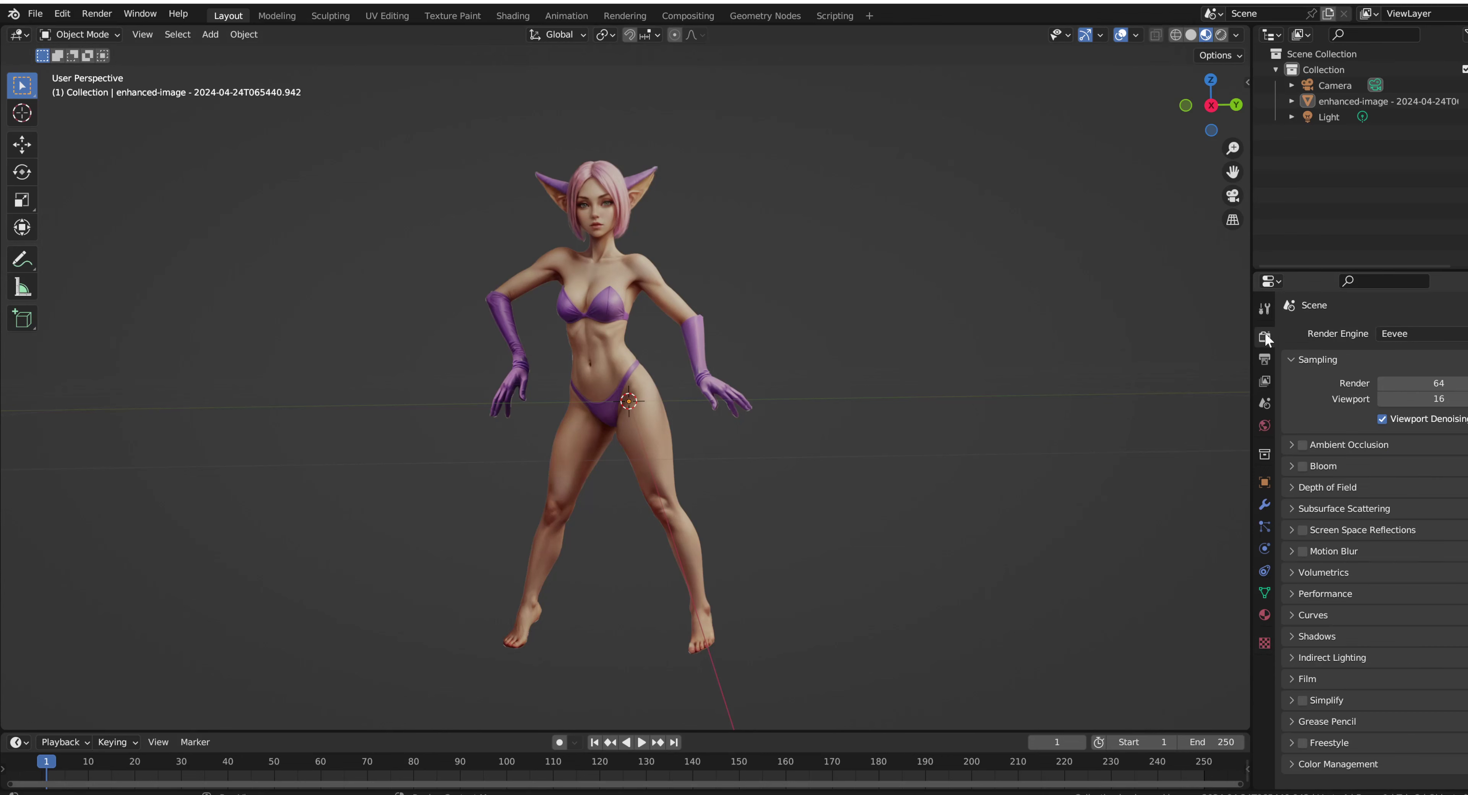
click(1320, 766)
scroll(1356, 743, down, 5)
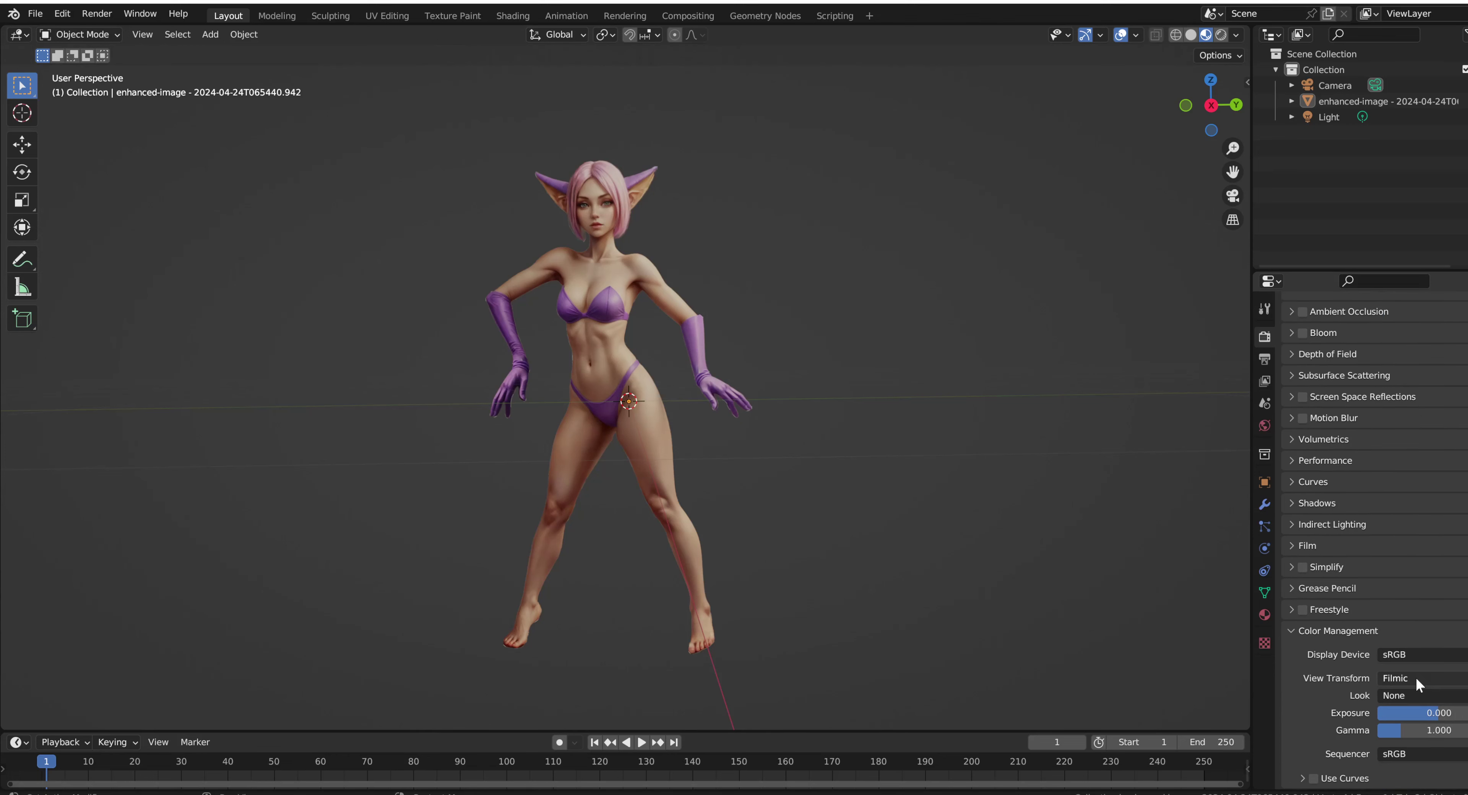
click(1416, 678)
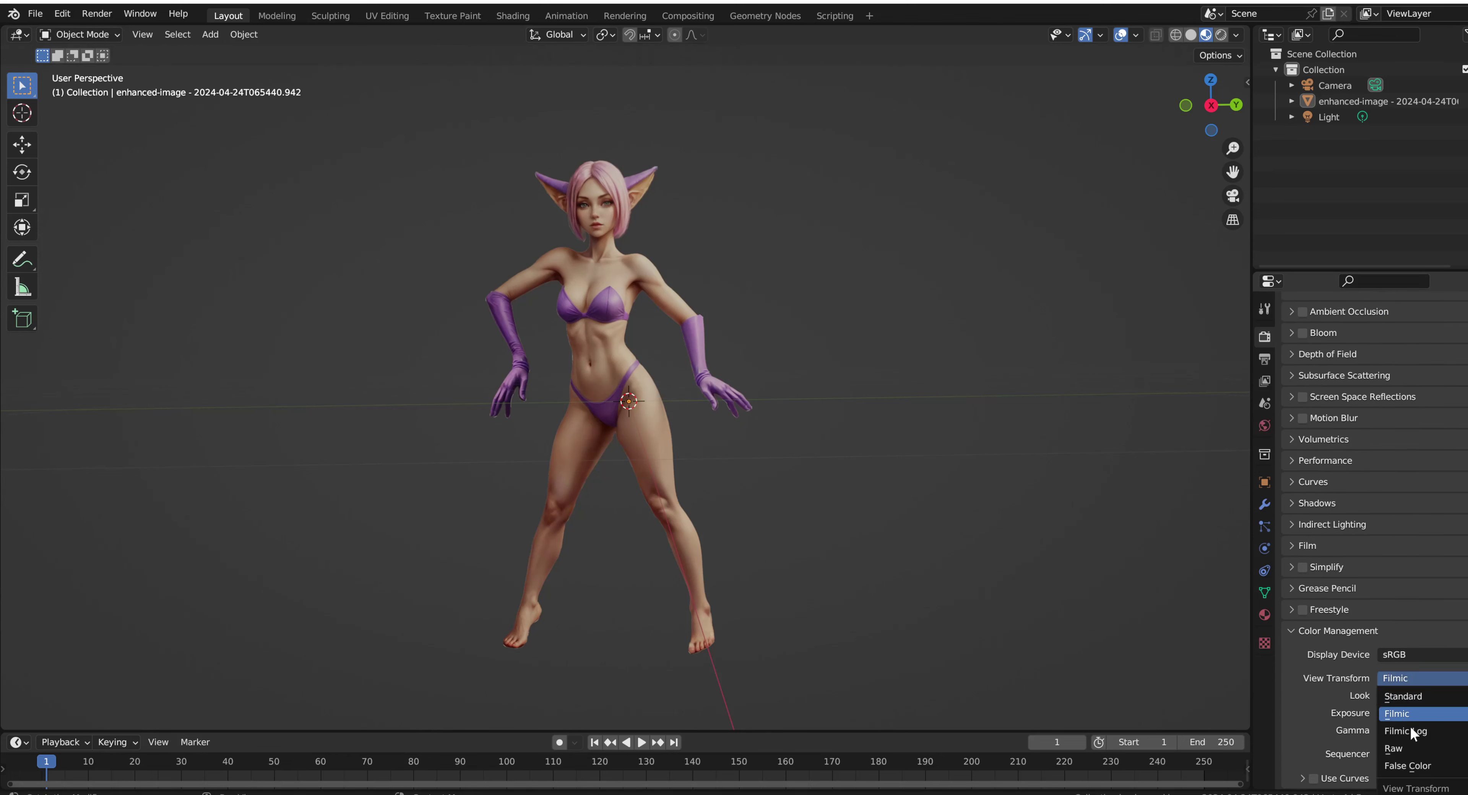
click(1406, 702)
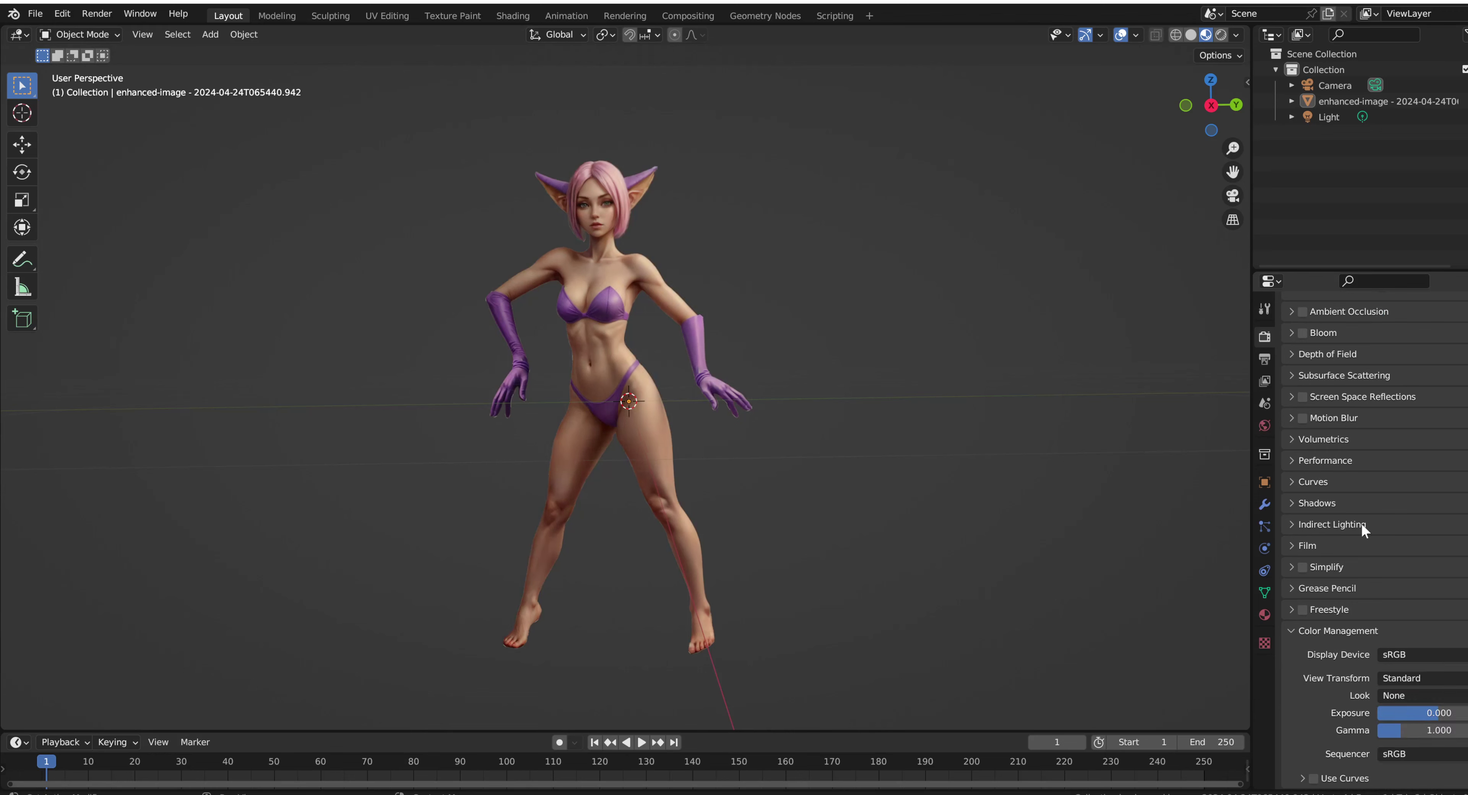
scroll(1367, 598, up, 5)
click(1264, 483)
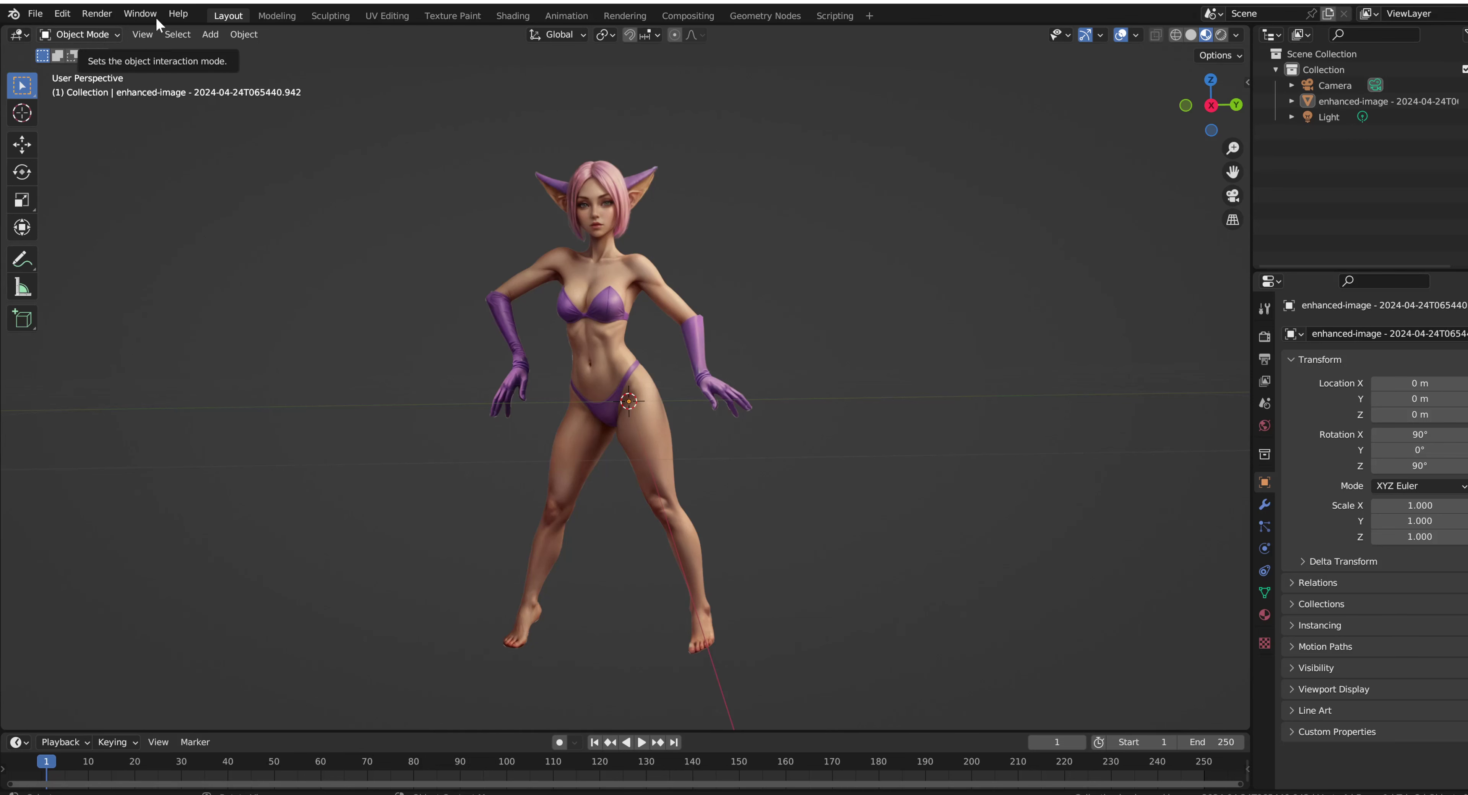
In the Modeling workspace, subdivide the image plane with 100 cuts
click(271, 15)
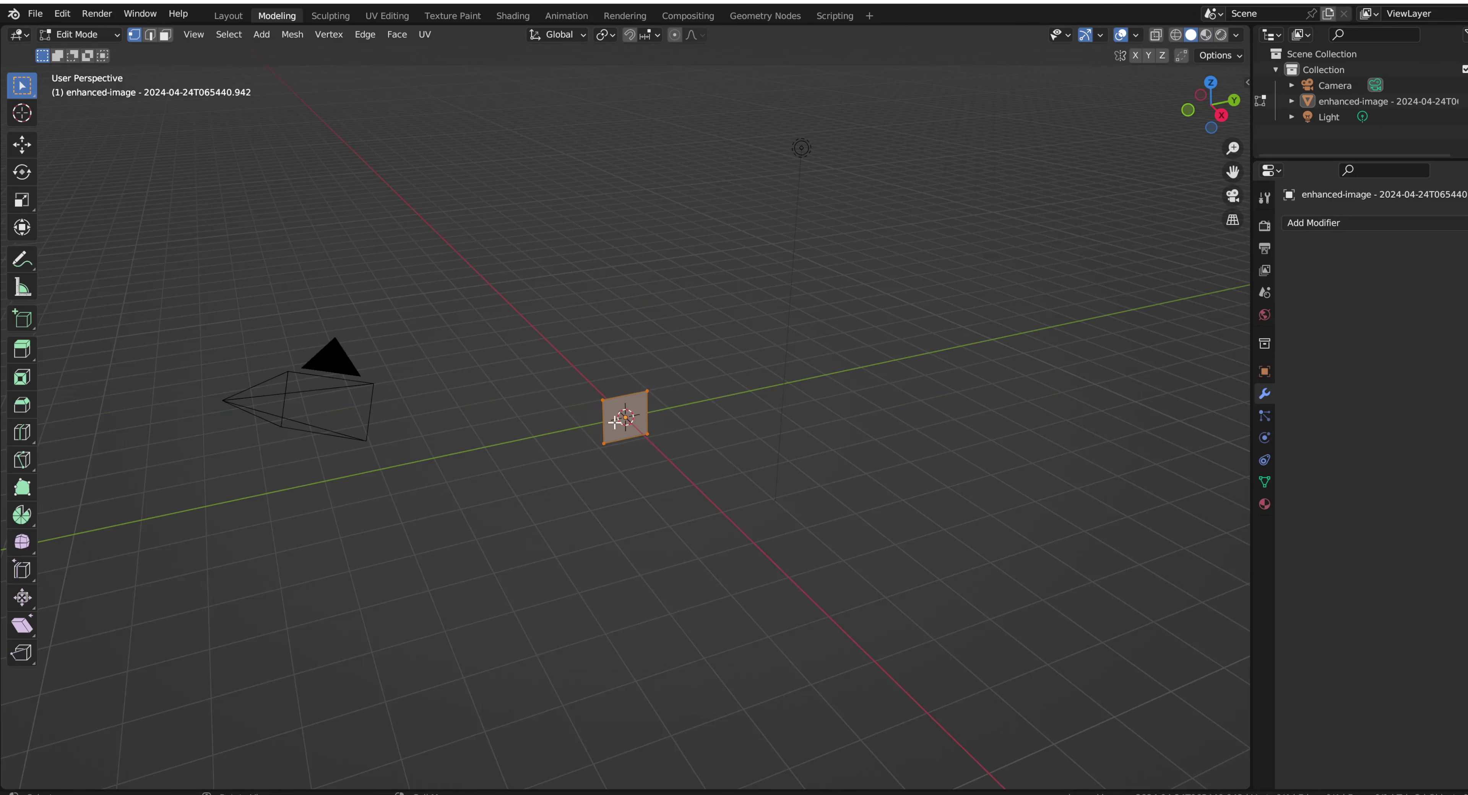
right_click(614, 410)
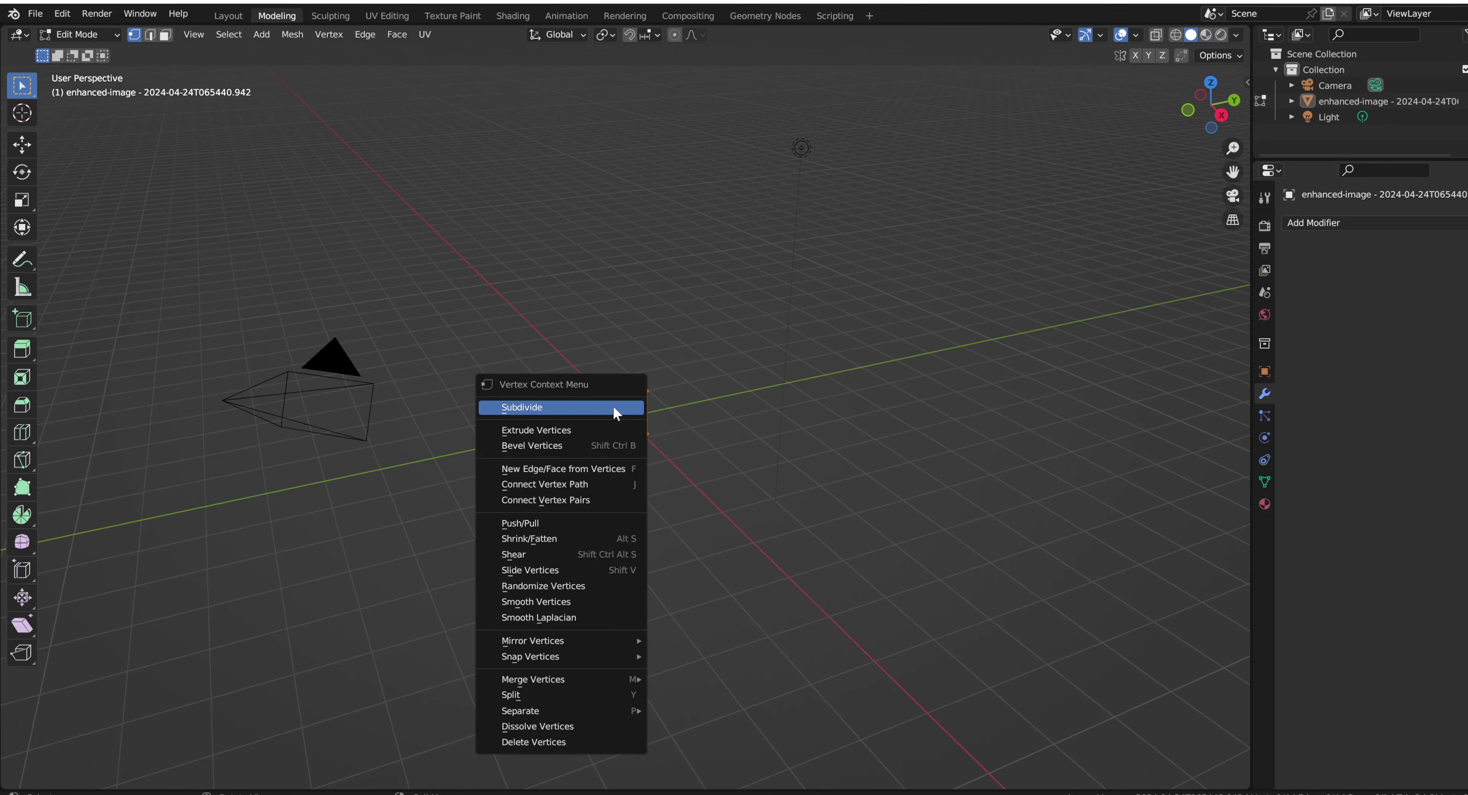
click(575, 406)
click(121, 778)
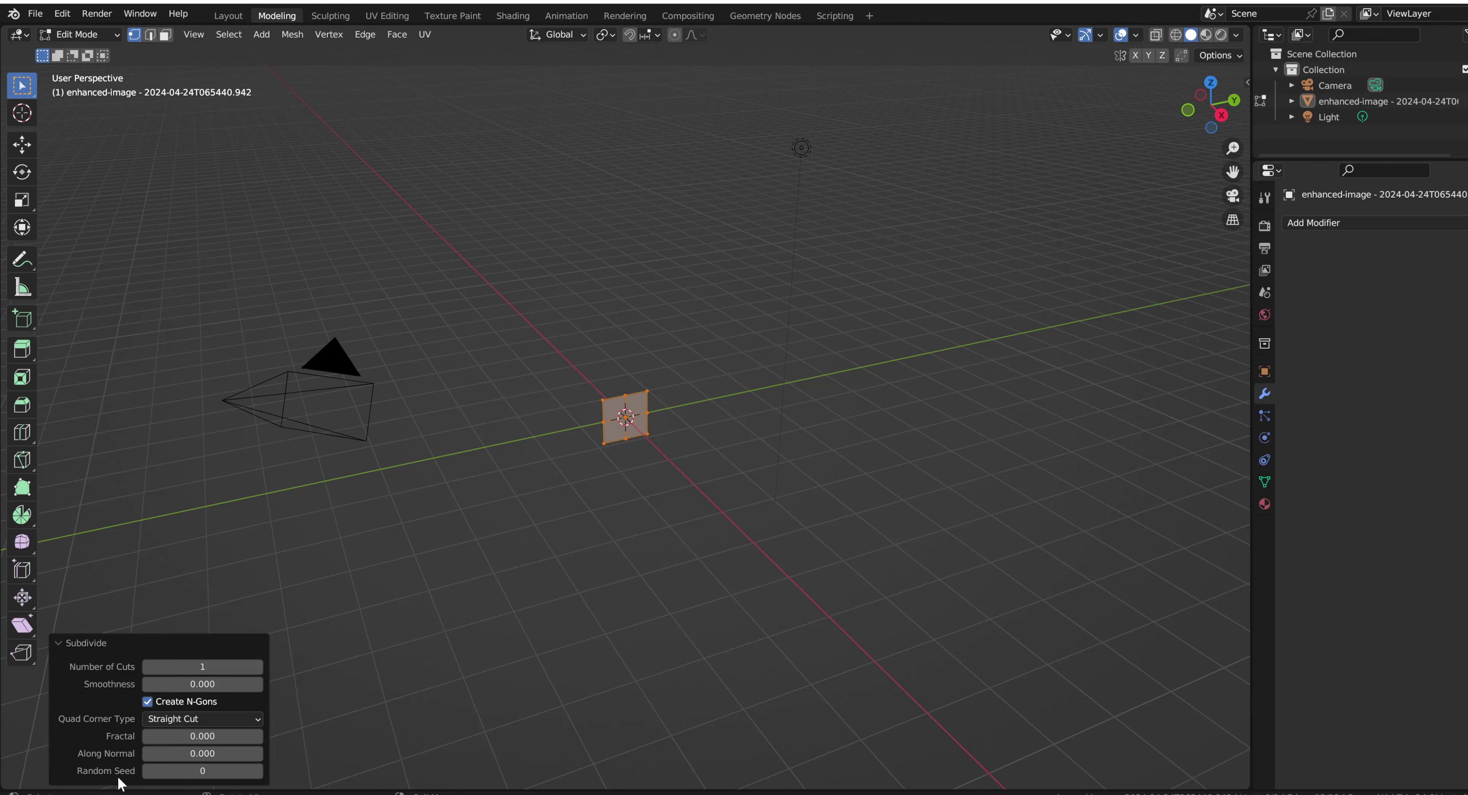
click(205, 667)
text(100)
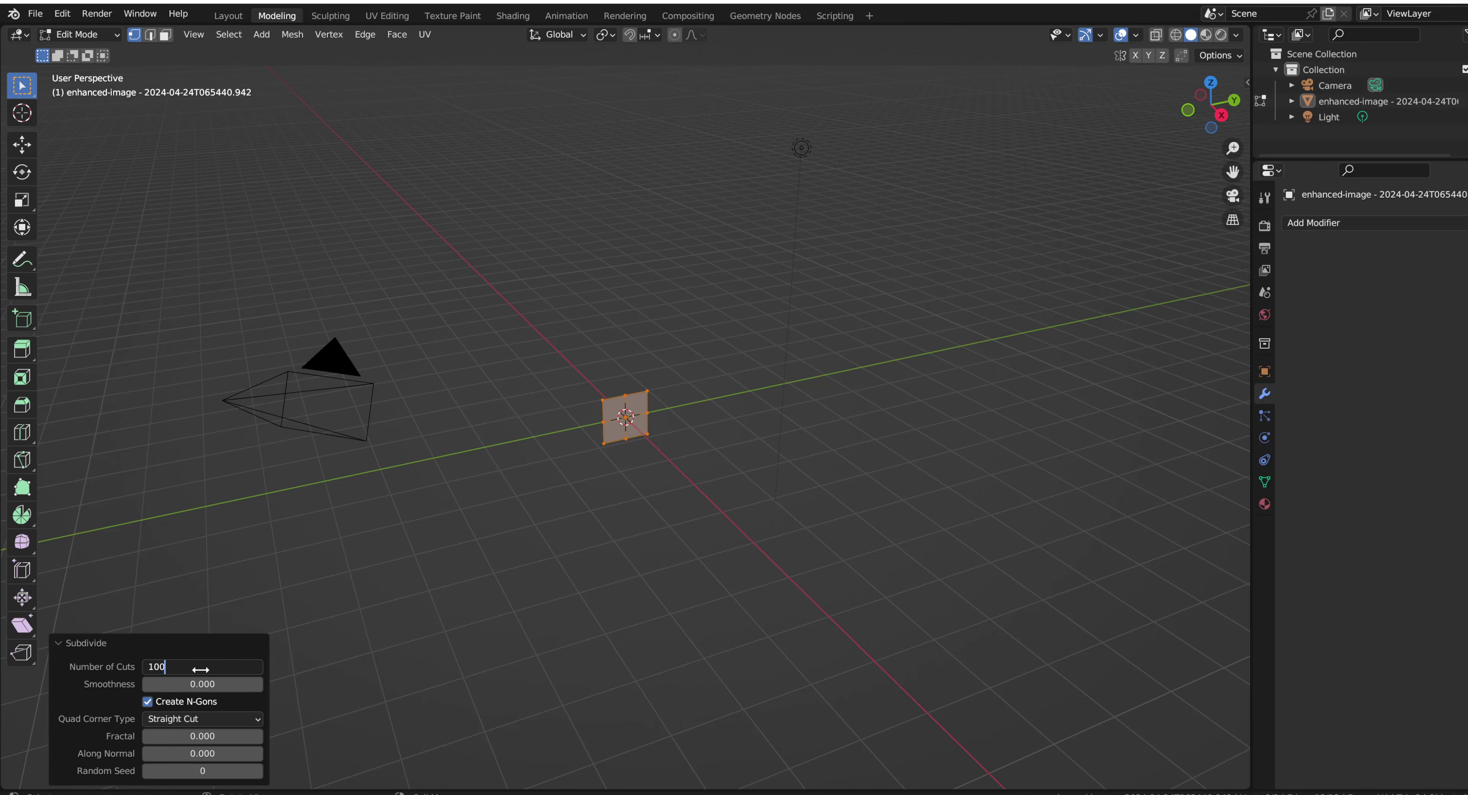
key(Return)
In the Layout workspace's Edit Mode, delete the plane's vertices in the empty rectangular areas on both sides of the figure's head
click(228, 15)
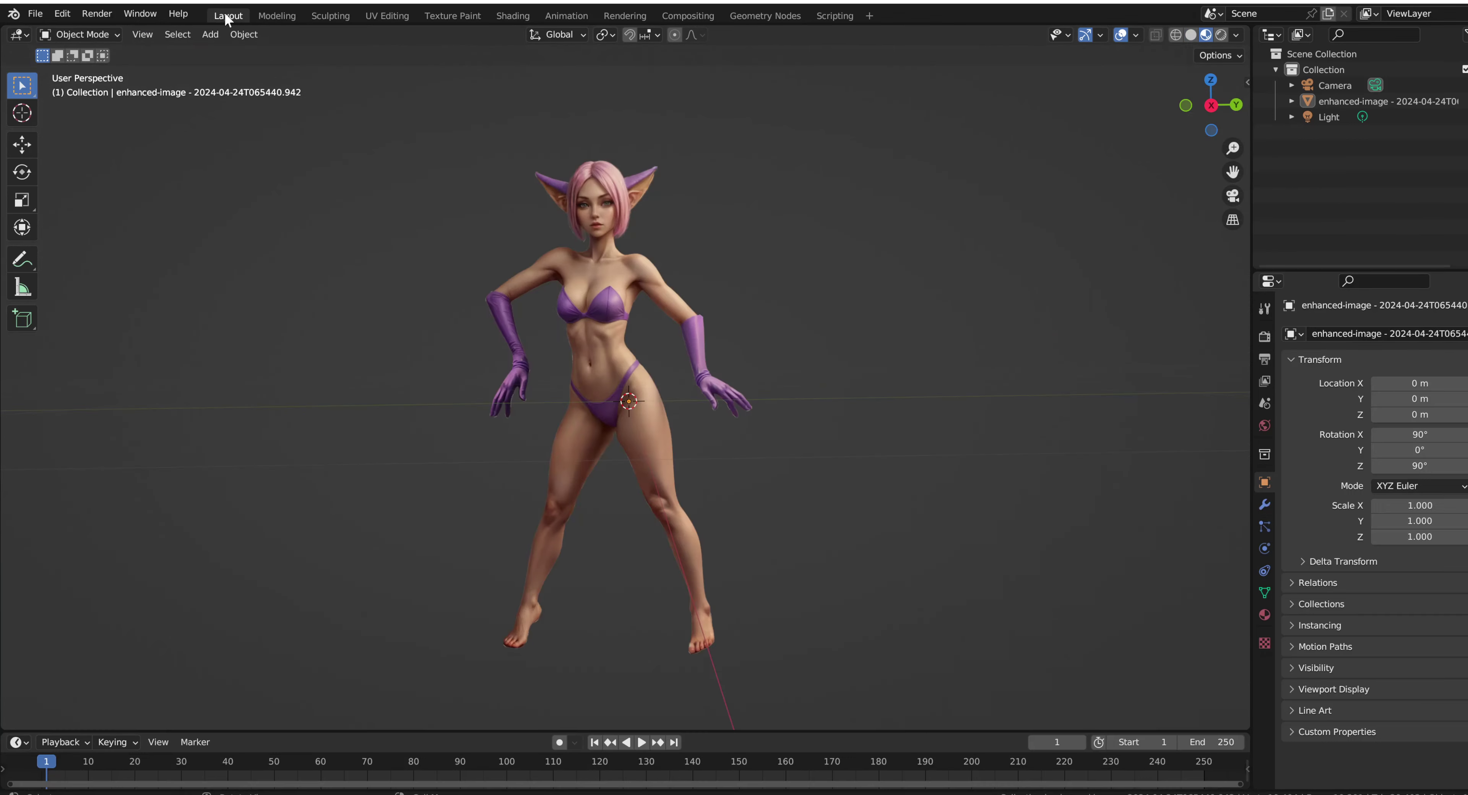
click(95, 35)
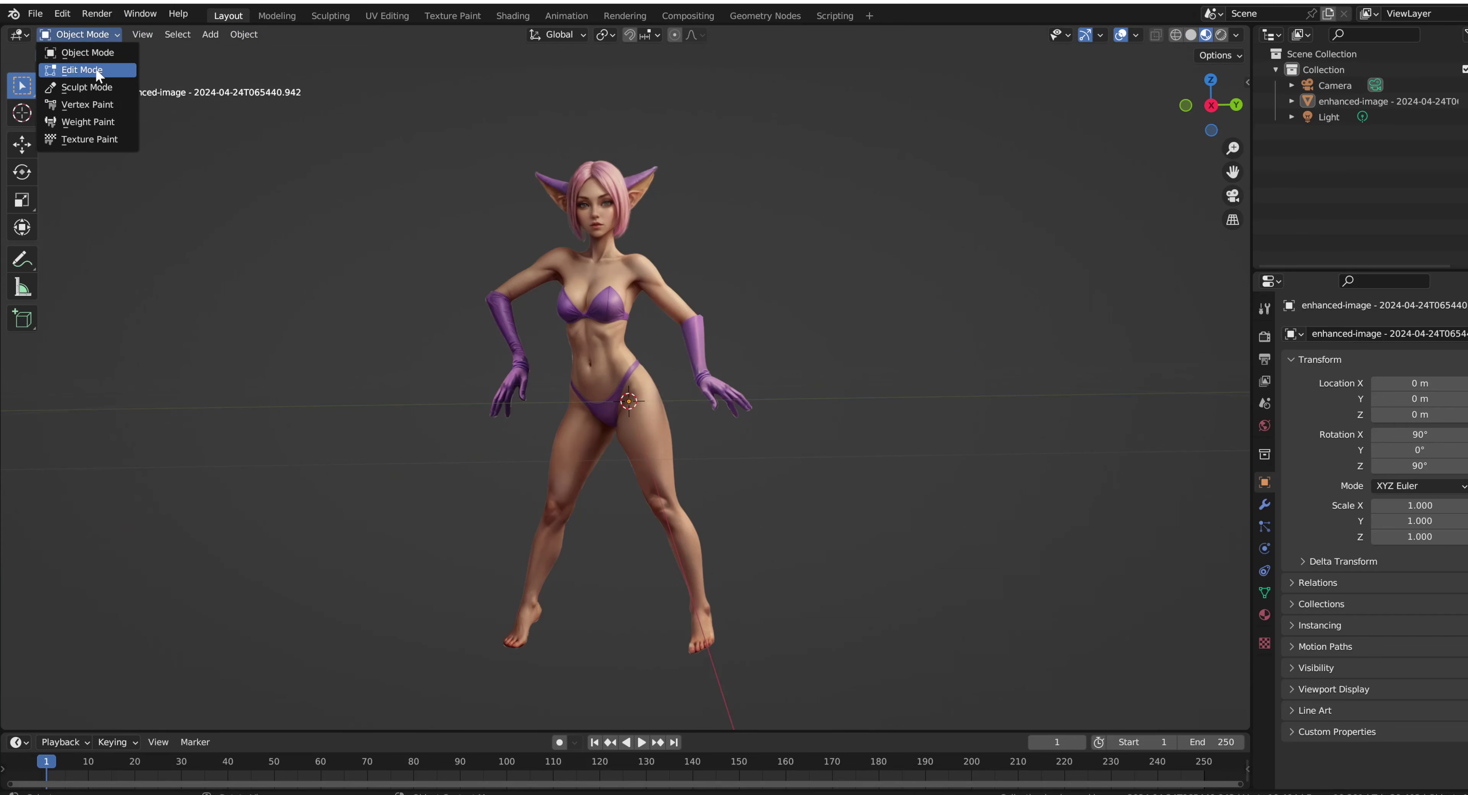
click(96, 68)
middle_drag(539, 348, 540, 355)
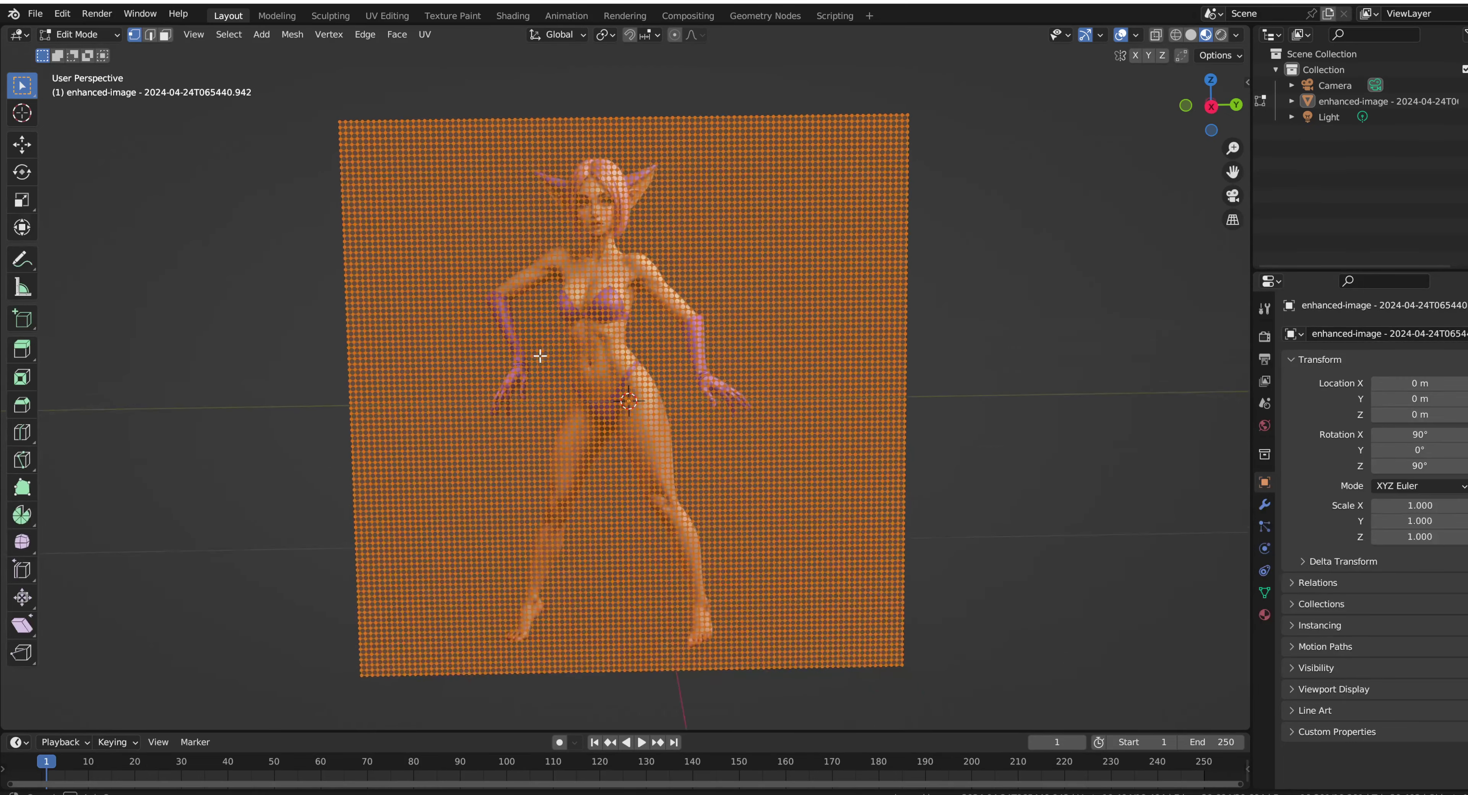
click(277, 90)
drag(285, 87, 521, 246)
key(x)
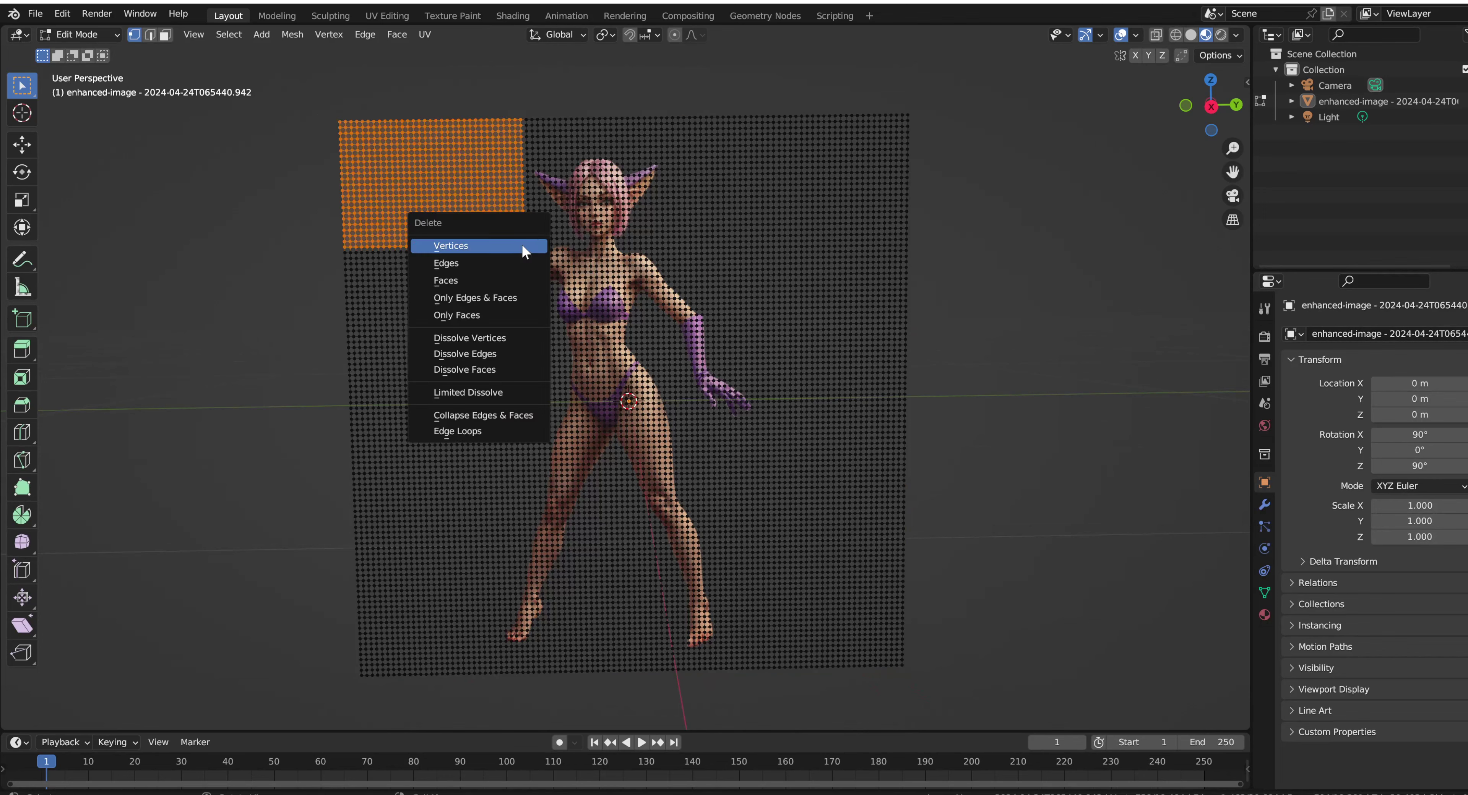
click(509, 249)
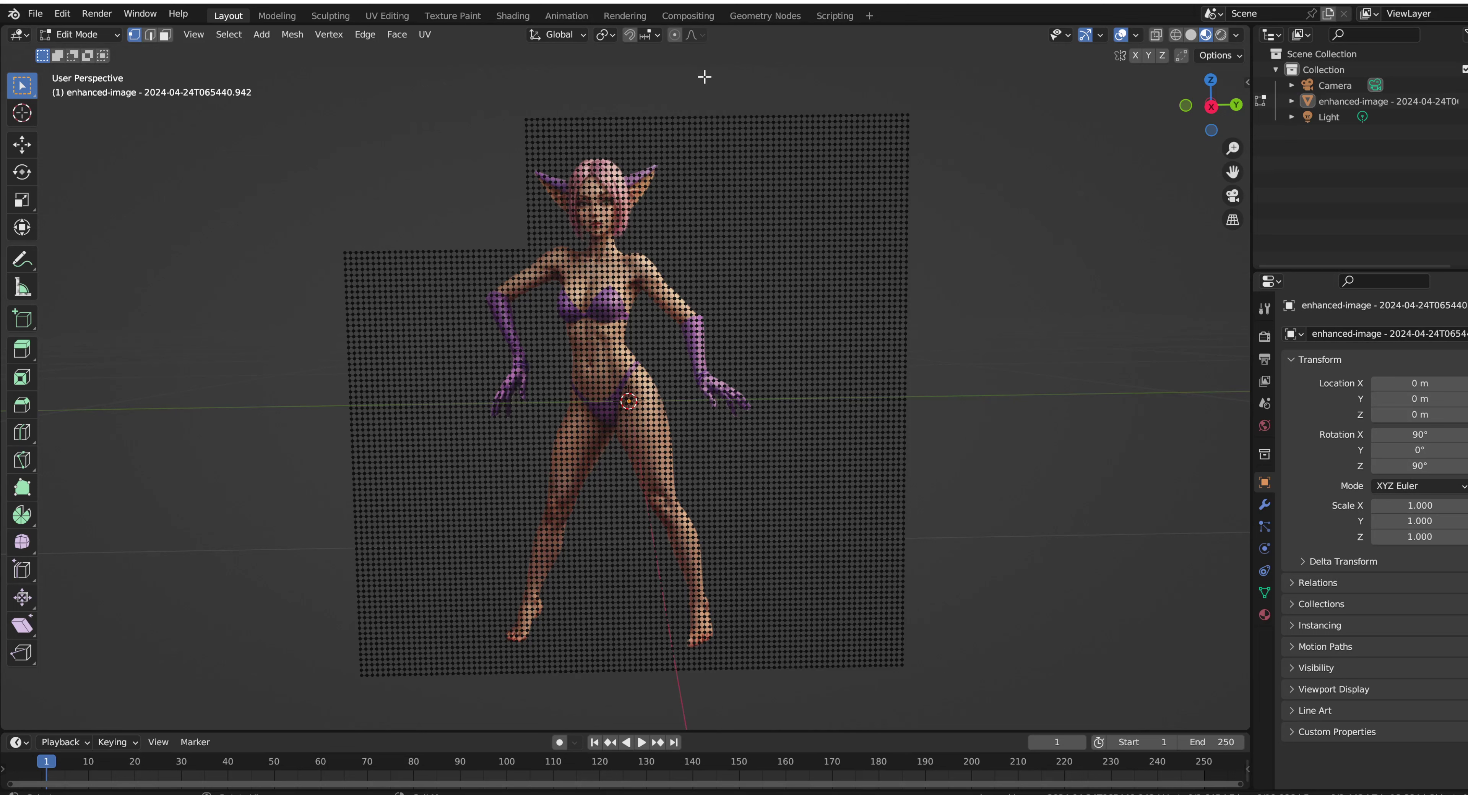
drag(695, 80, 937, 294)
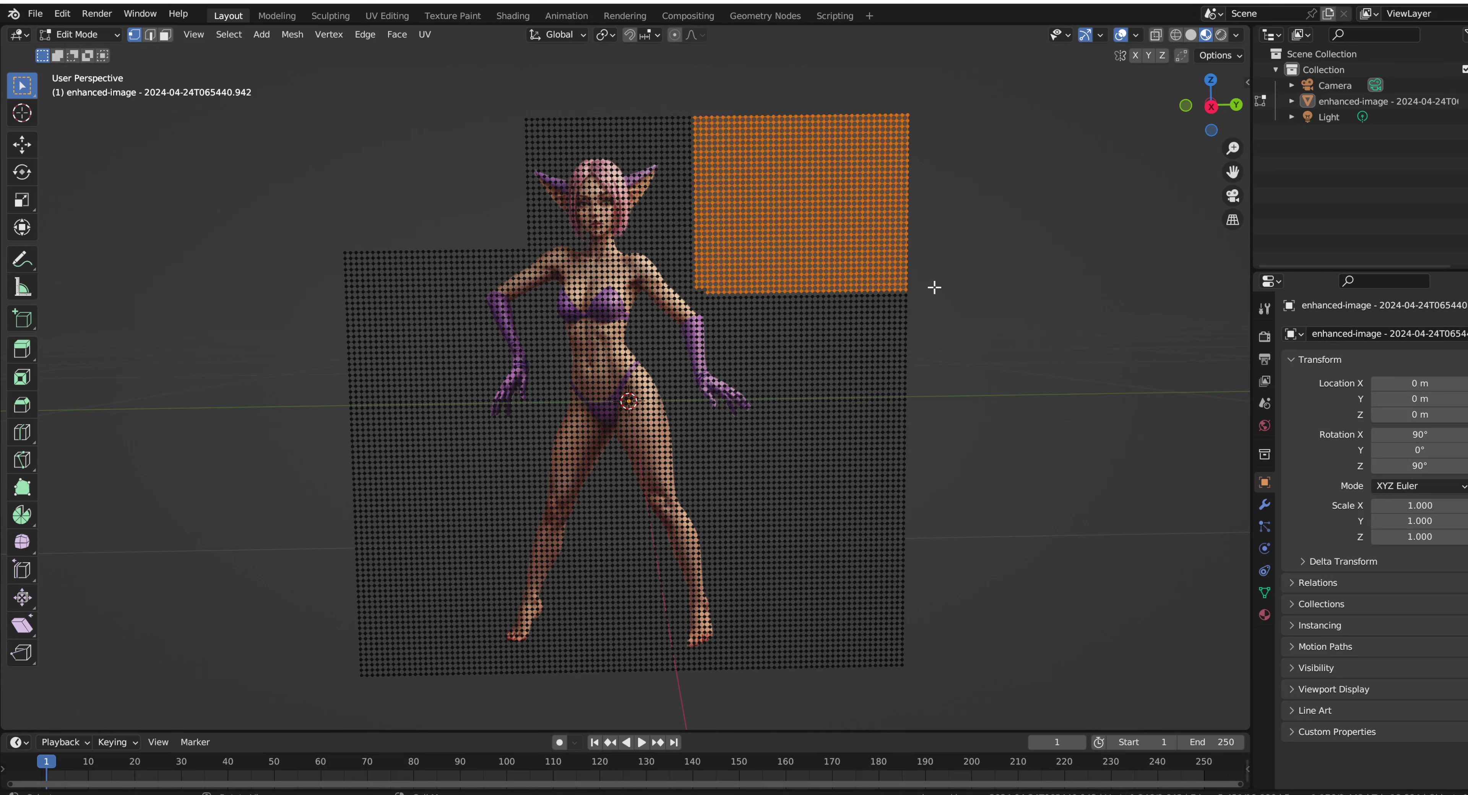
key(x)
click(936, 292)
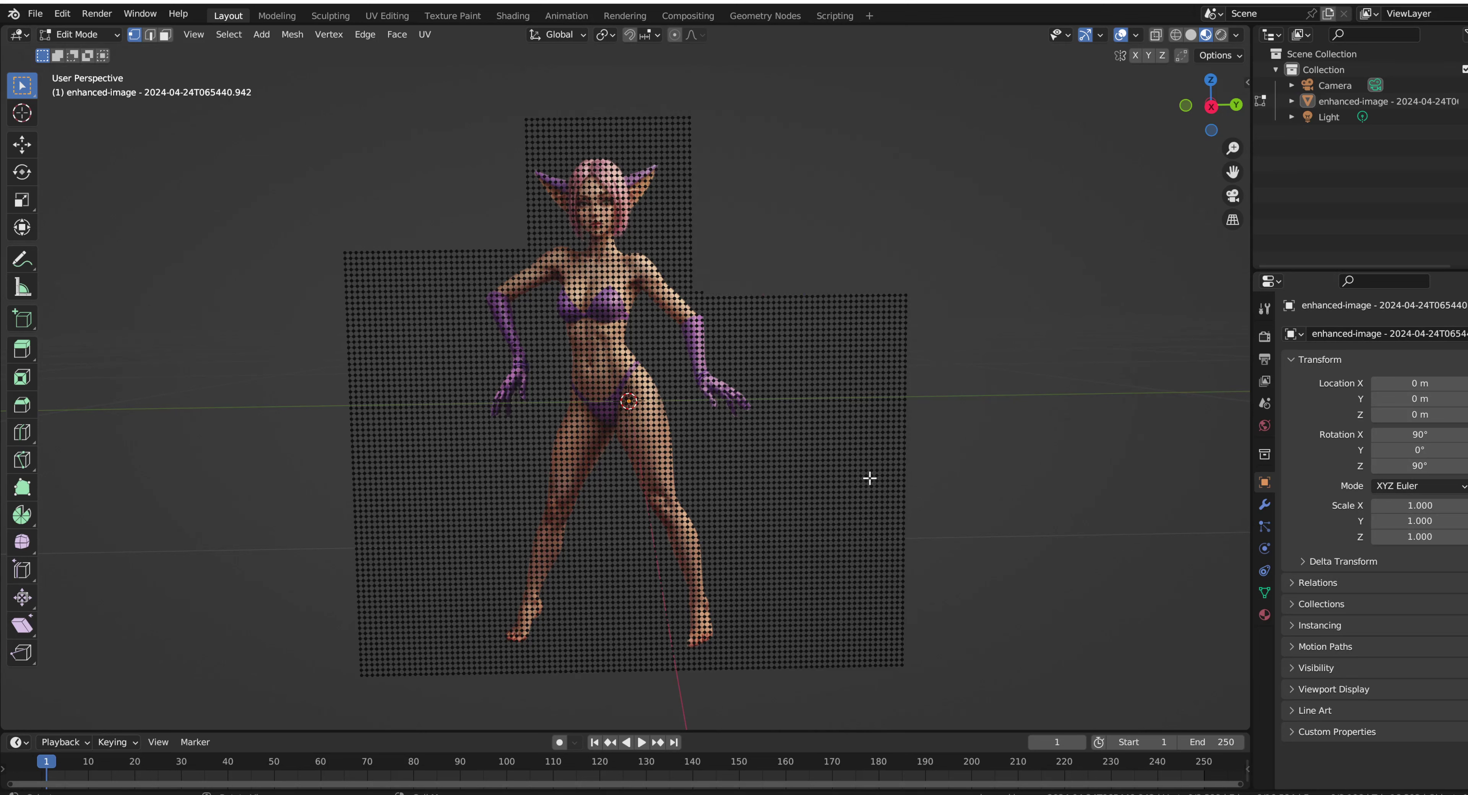
Delete the vertices in the empty vertical strips along the plane's two sides, outside the figure's hands
drag(245, 221, 472, 694)
key(x)
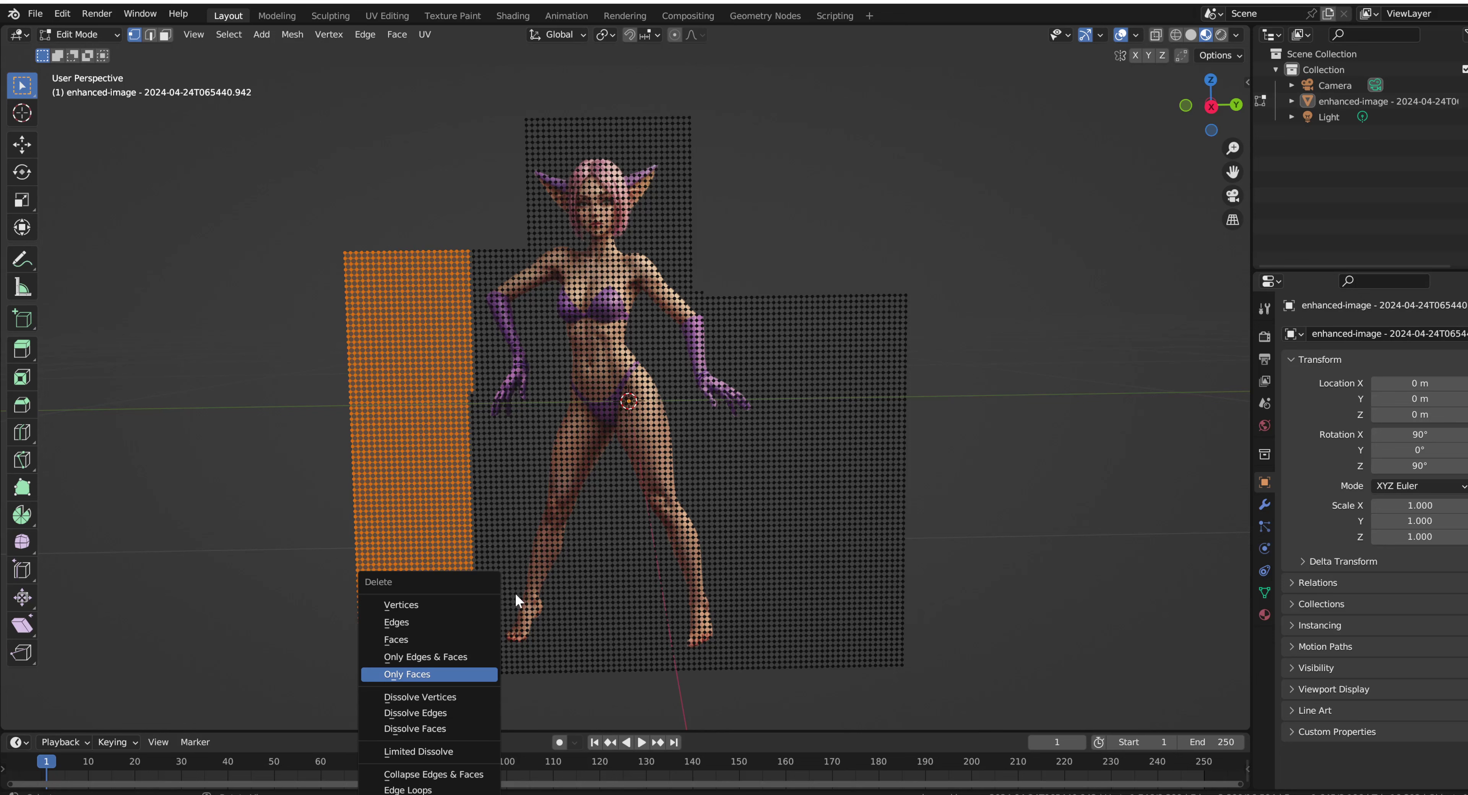
click(433, 605)
drag(785, 256, 959, 691)
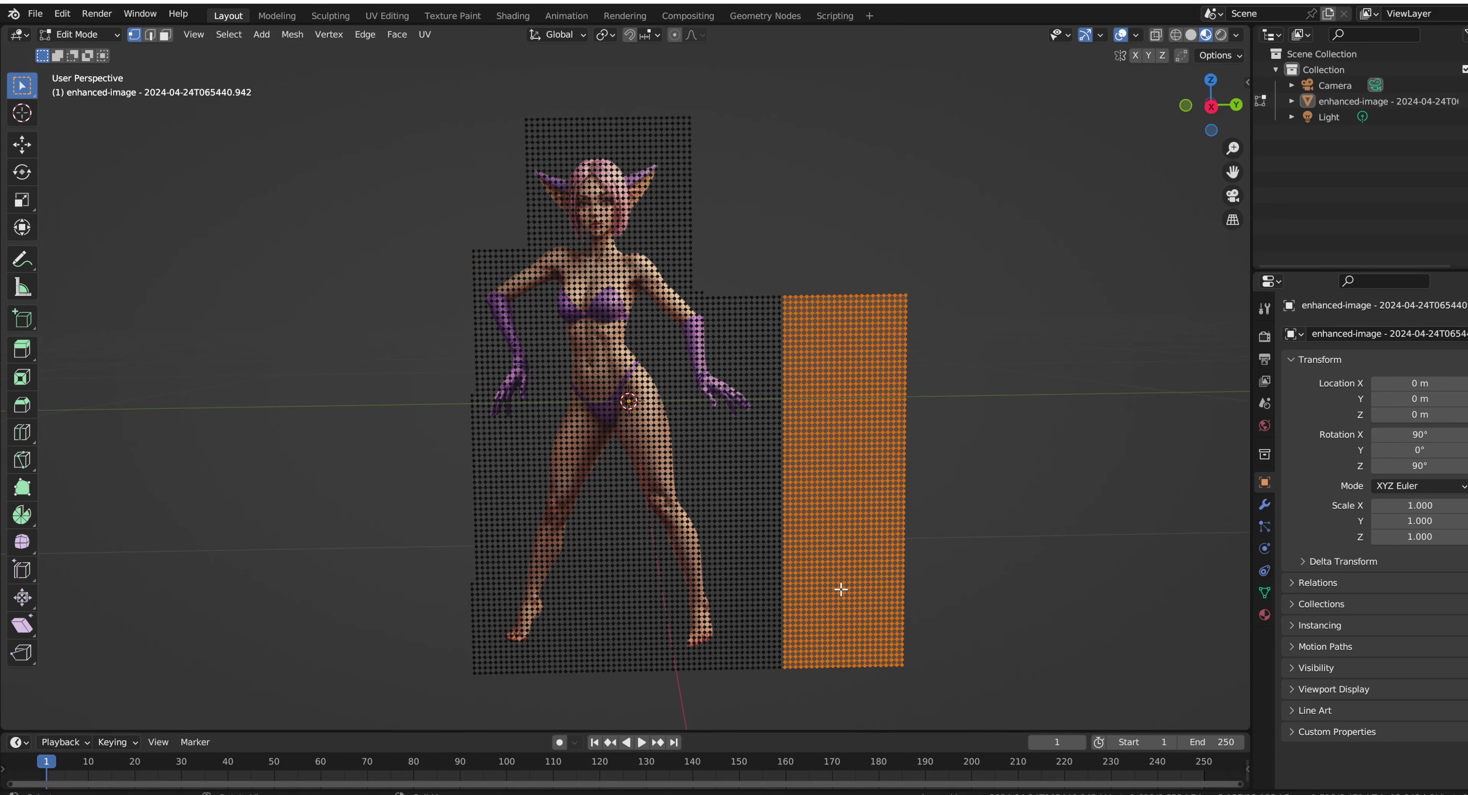
key(x)
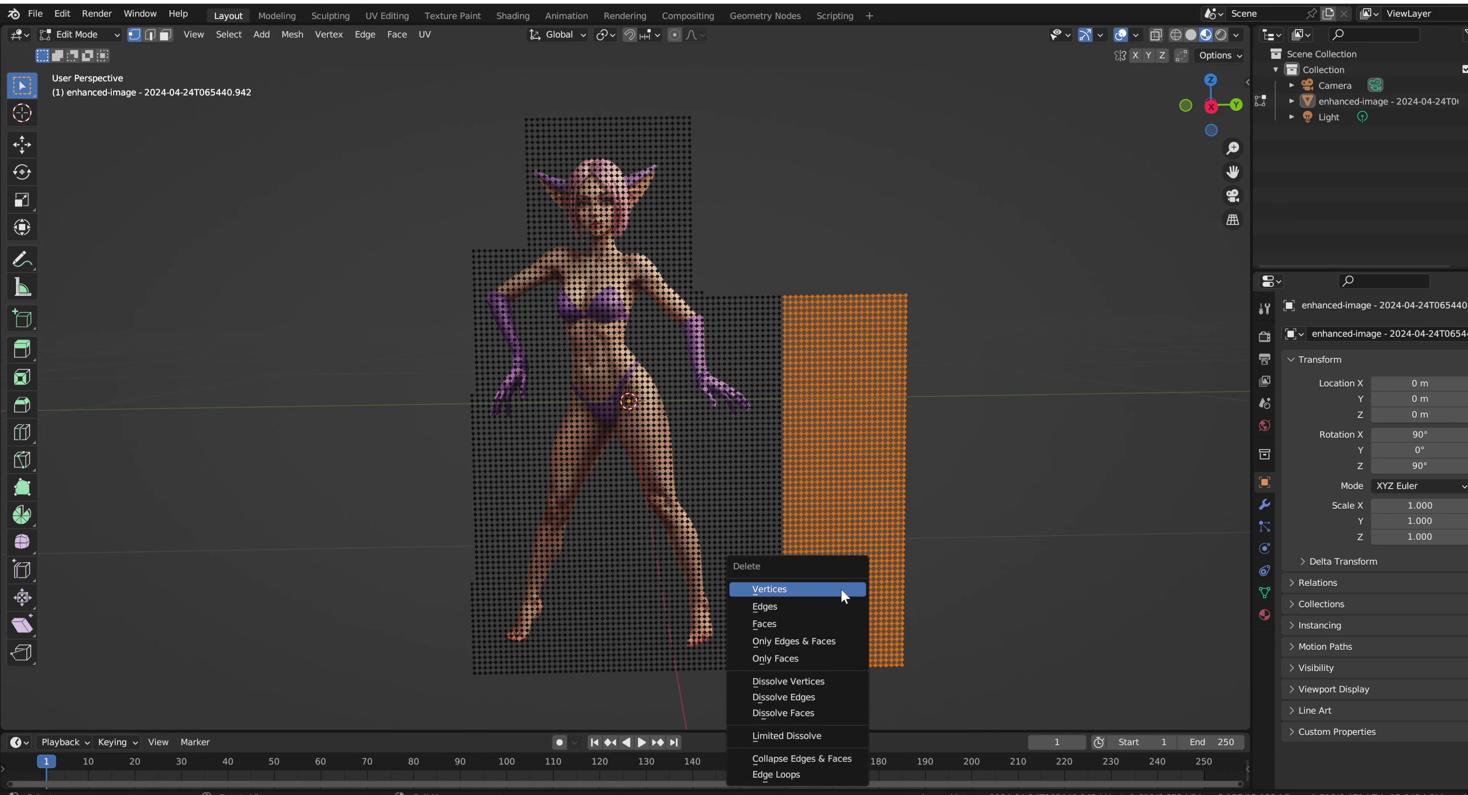
click(796, 588)
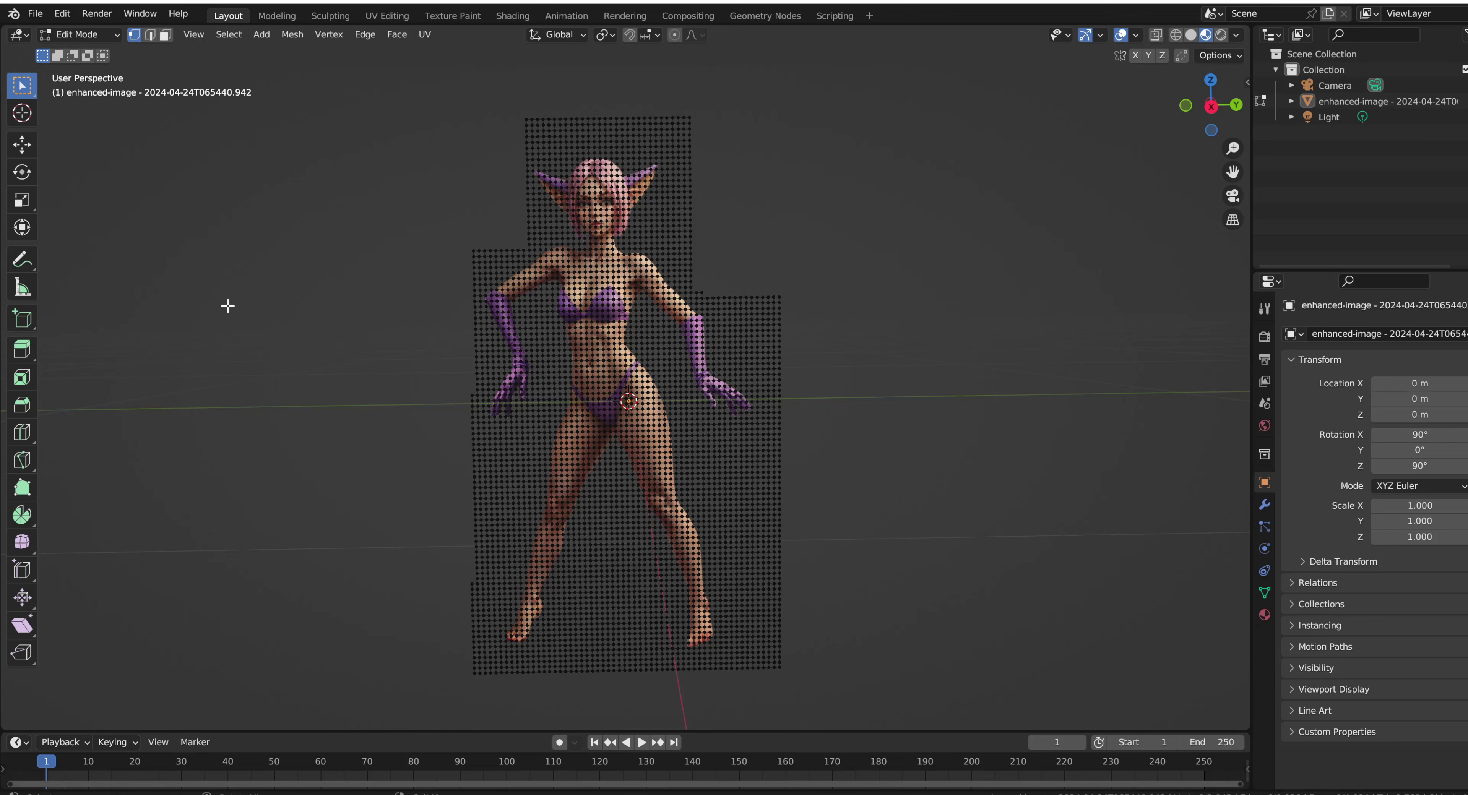
Delete the block of vertices in the empty gap between the figure's lower legs
drag(583, 543, 643, 688)
key(x)
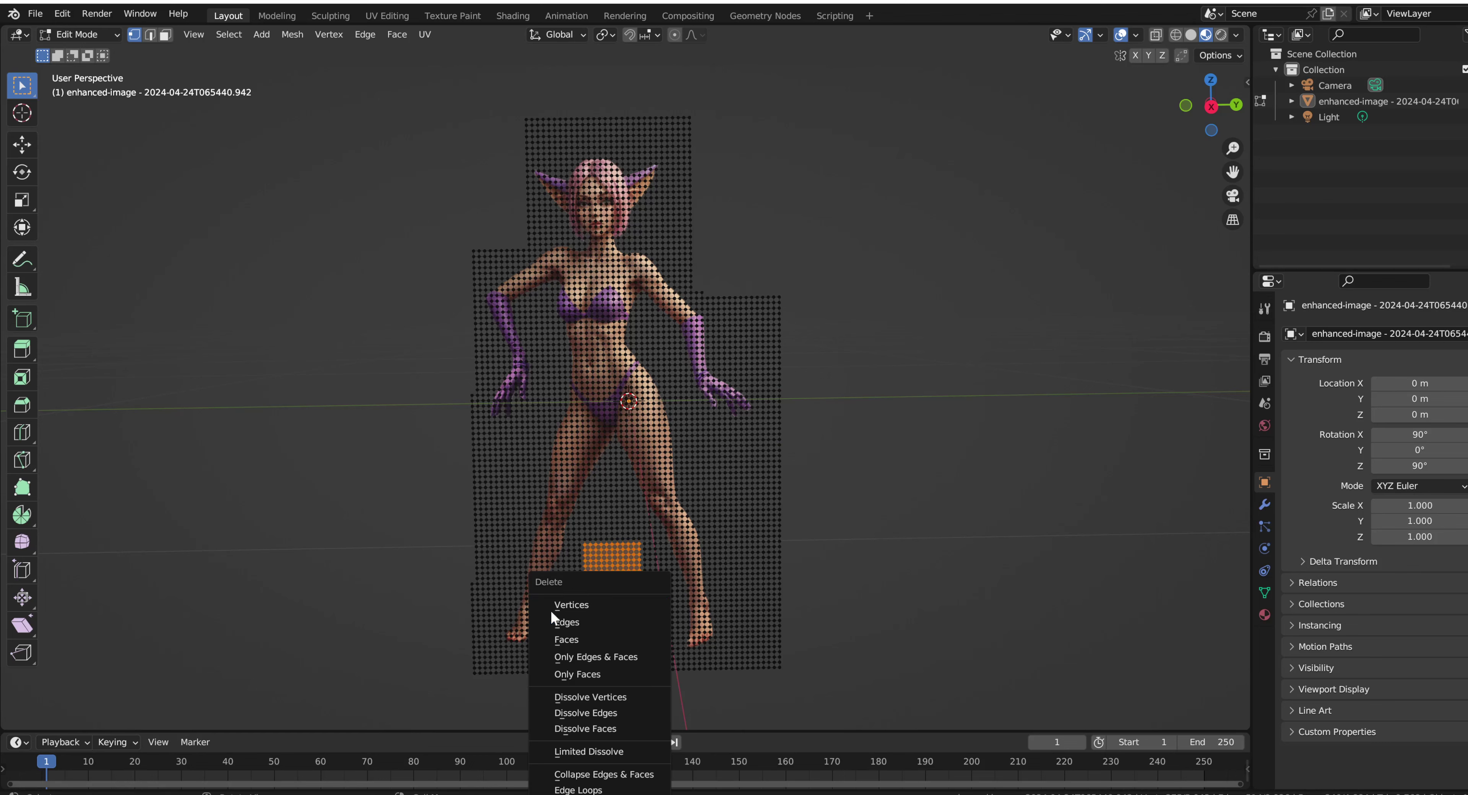
click(558, 607)
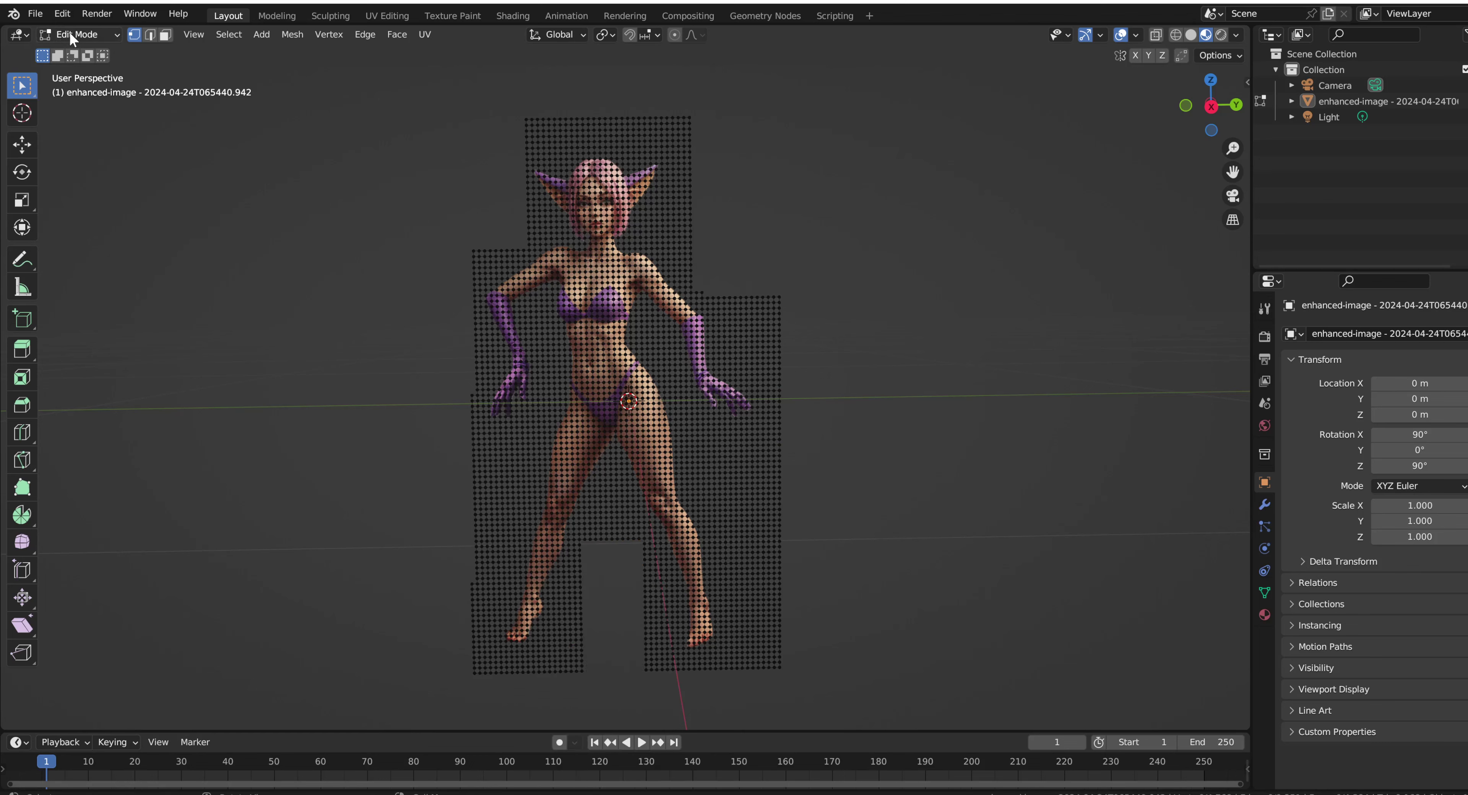
With the Select Circle tool, delete a curved strip of vertices separating the left-hand gloved arm from the torso and thigh
click(18, 87)
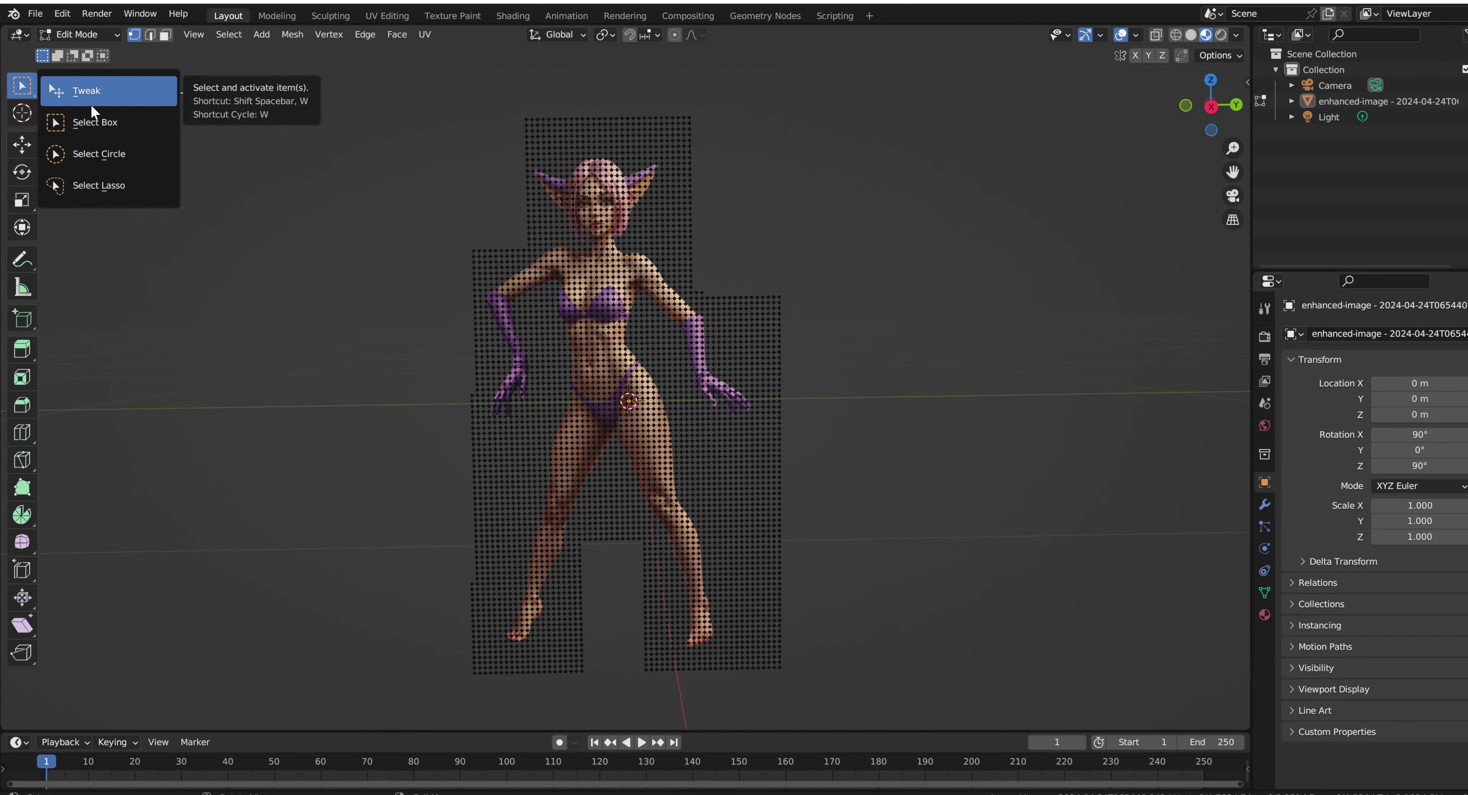
click(89, 154)
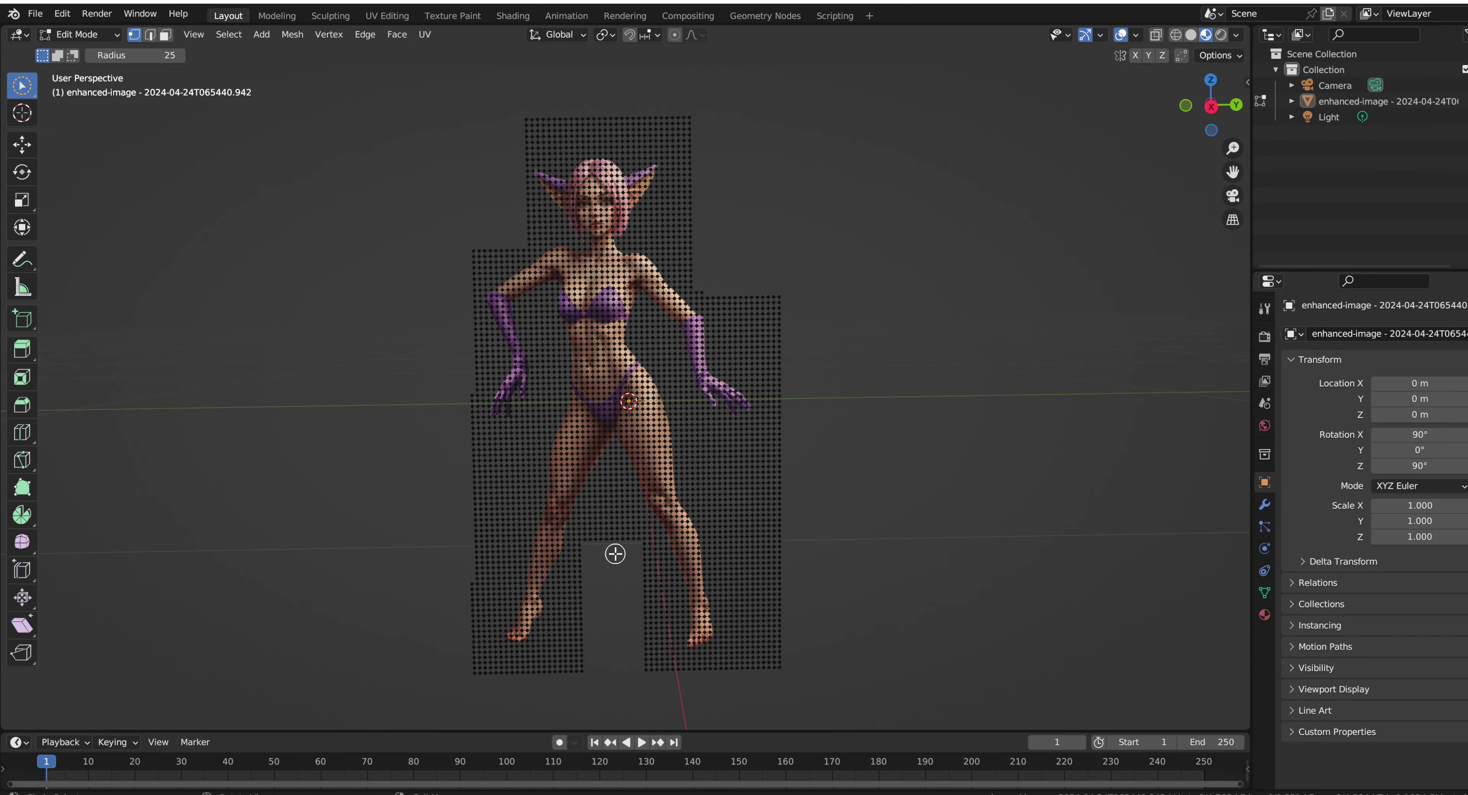
scroll(615, 555, up, 4)
click(437, 228)
mouse_move(449, 248)
mouse_down()
mouse_move(468, 350)
mouse_move(450, 444)
mouse_move(384, 542)
mouse_move(303, 578)
mouse_up()
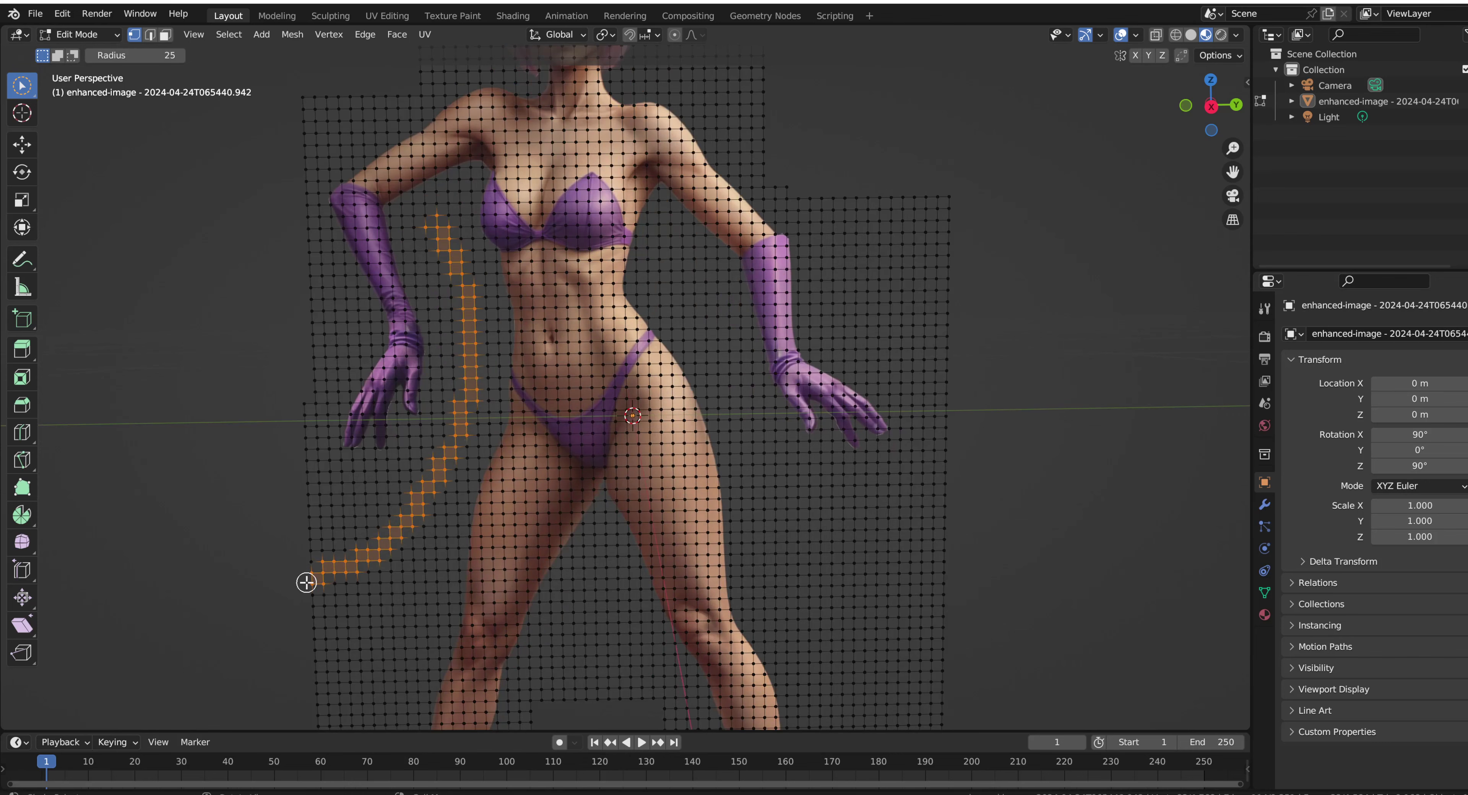
key(x)
click(277, 583)
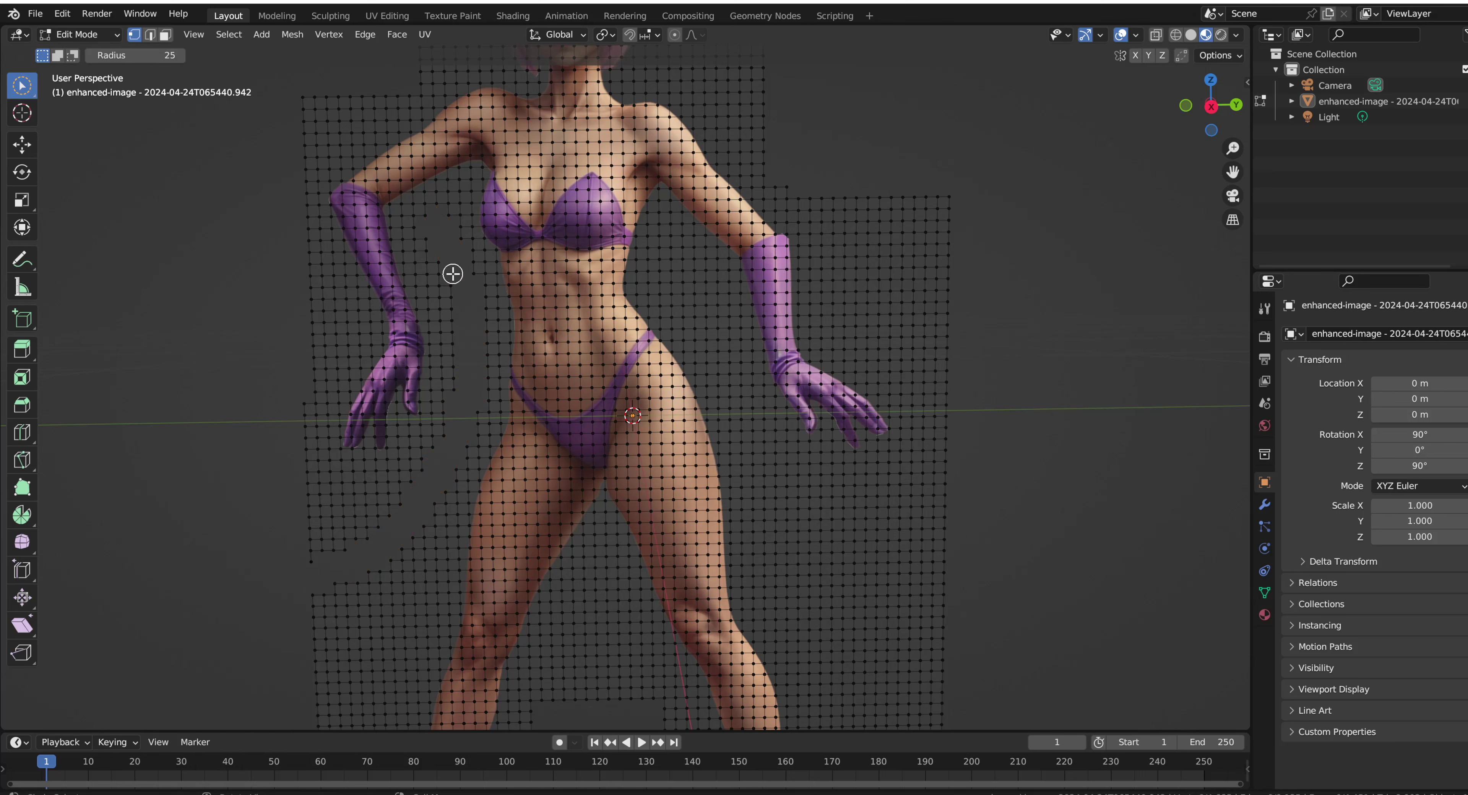
Delete a diagonal strip of vertices separating the right-hand gloved arm from the torso and thigh
drag(673, 251, 794, 505)
key(x)
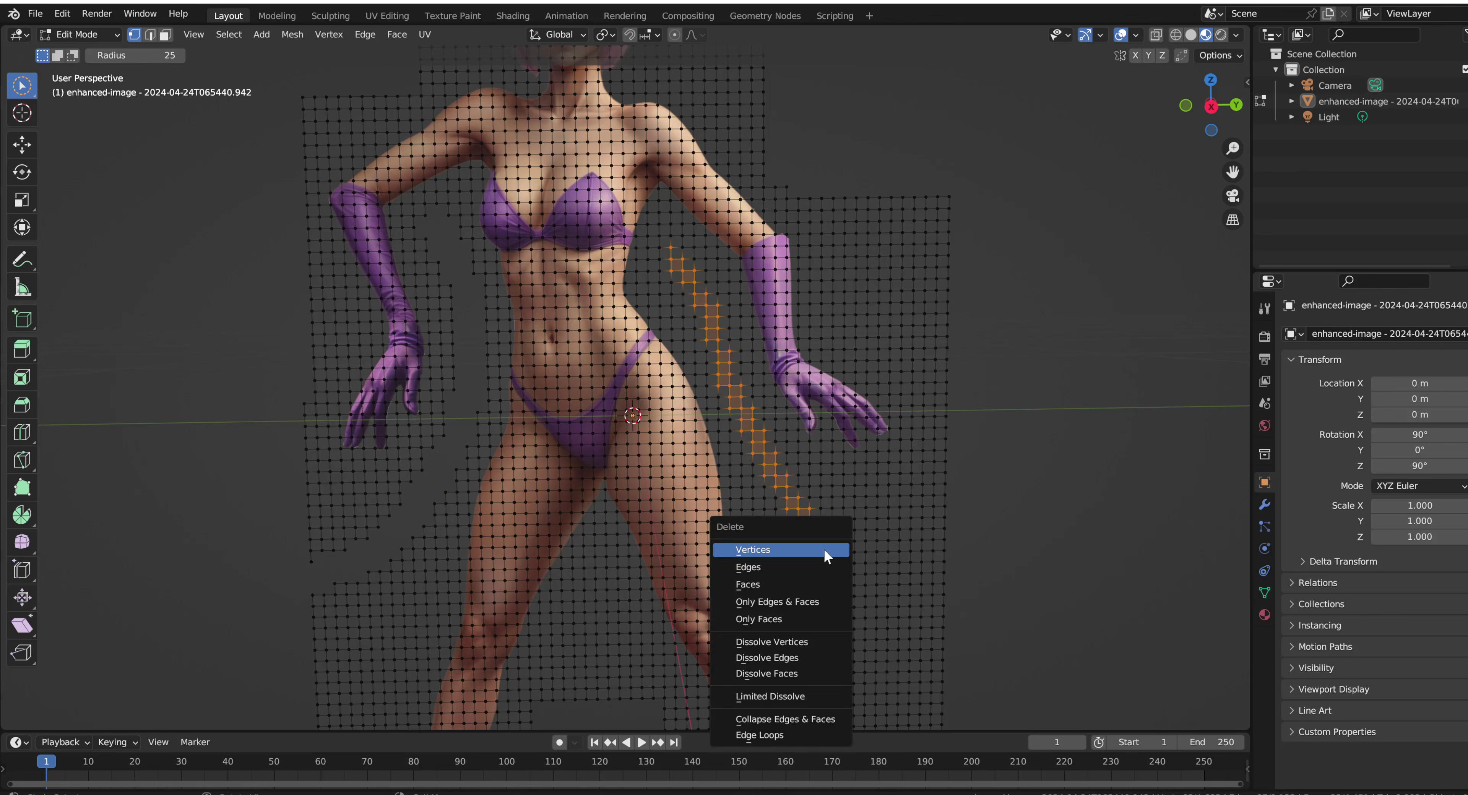
click(816, 547)
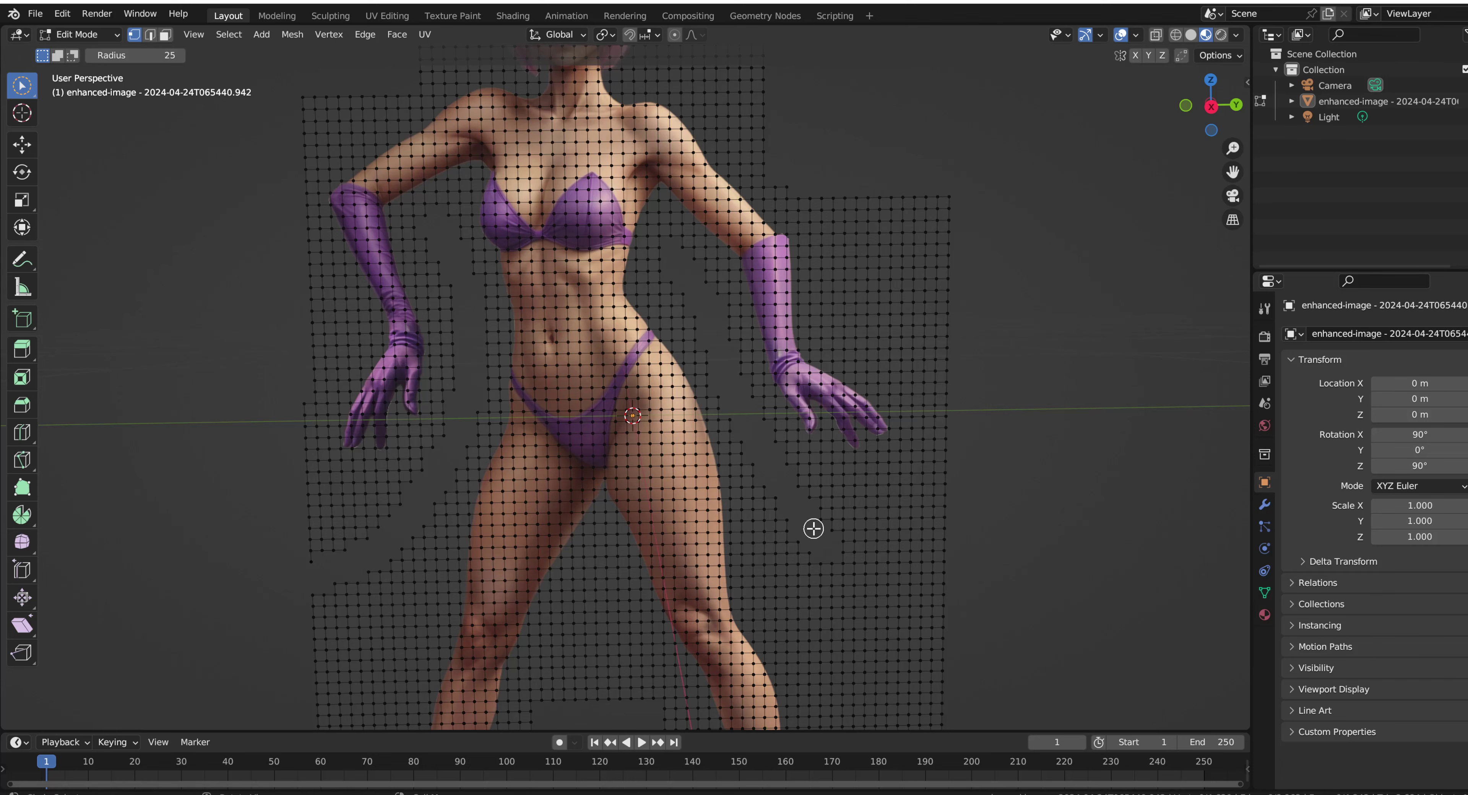
Delete the tapering patch of vertices between the figure's knees, above the gap already cut between the lower legs
scroll(599, 583, down, 2)
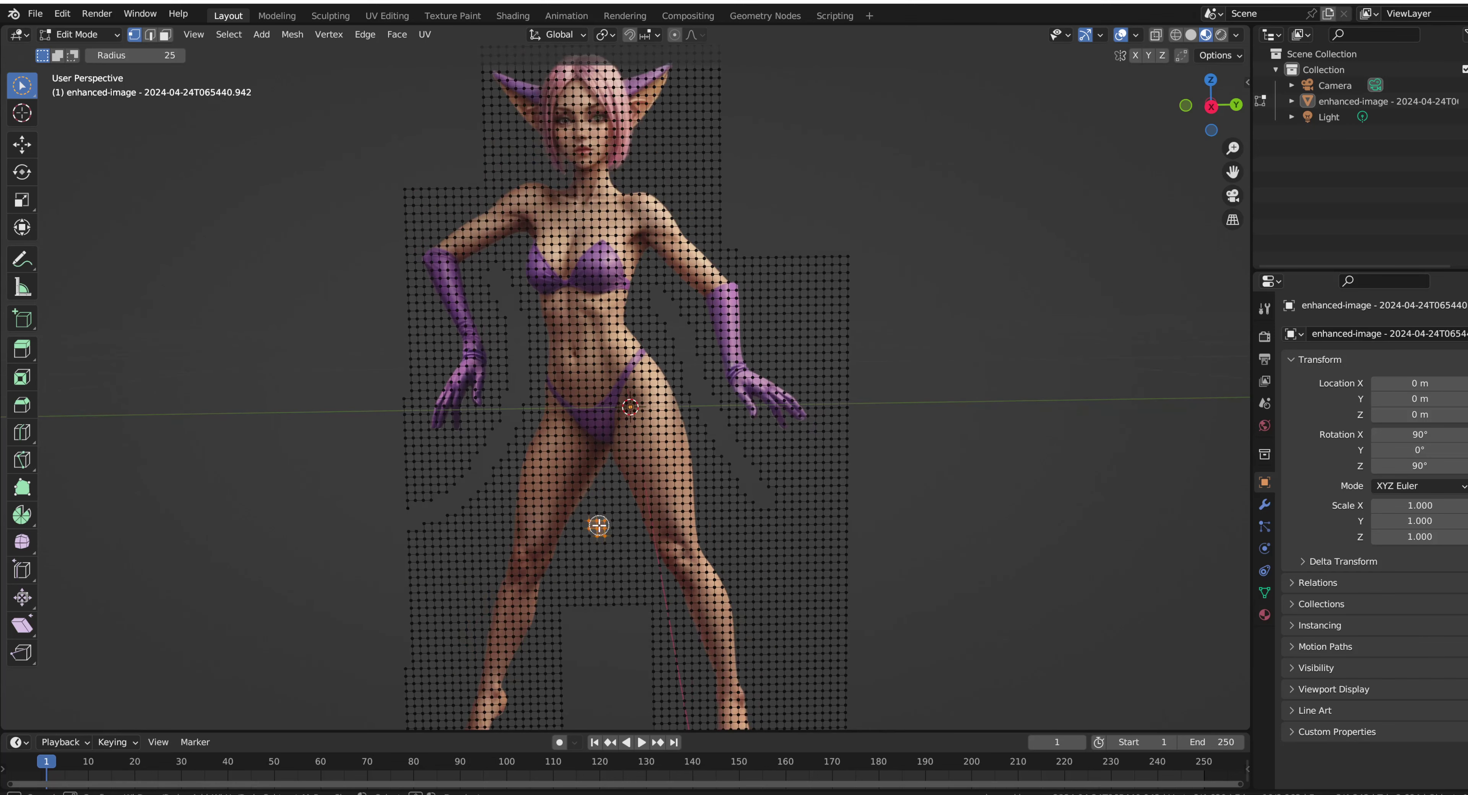
mouse_move(599, 526)
mouse_down()
mouse_move(591, 601)
mouse_move(603, 516)
mouse_move(639, 598)
mouse_move(617, 597)
mouse_up()
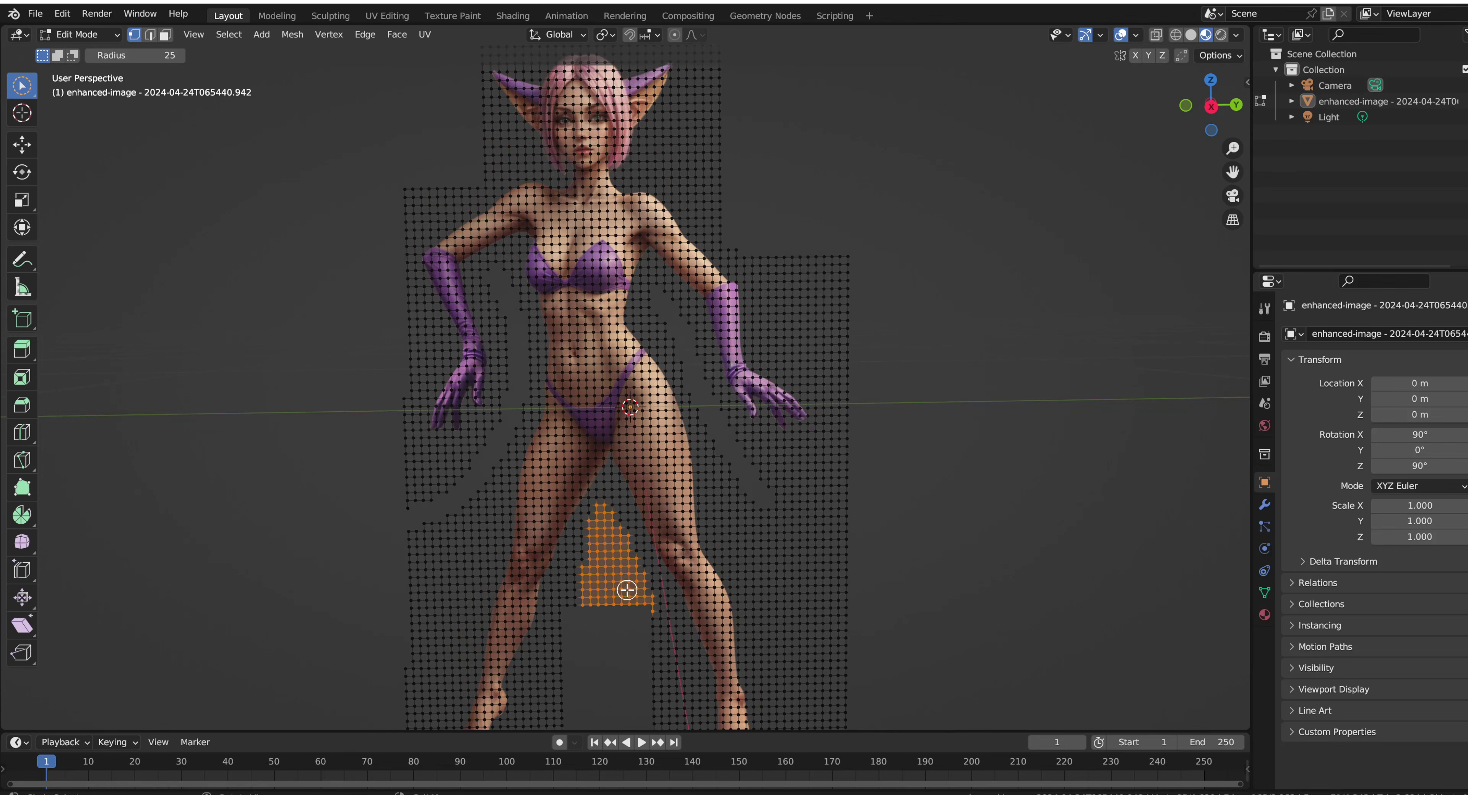
key(x)
click(625, 591)
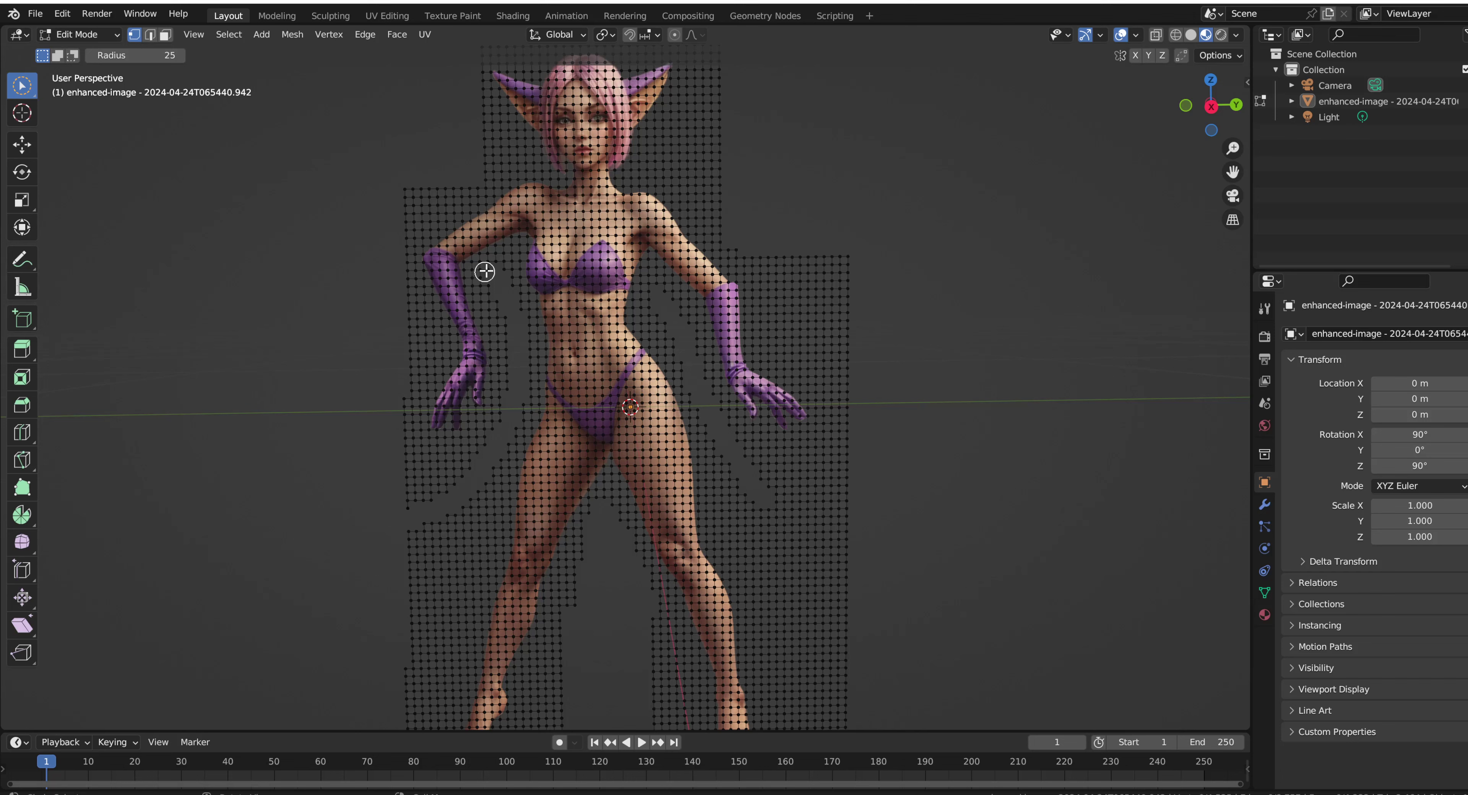
Select a small patch of vertices under the left-hand upper arm and subdivide it twice
drag(494, 262, 509, 251)
right_click(506, 255)
click(485, 255)
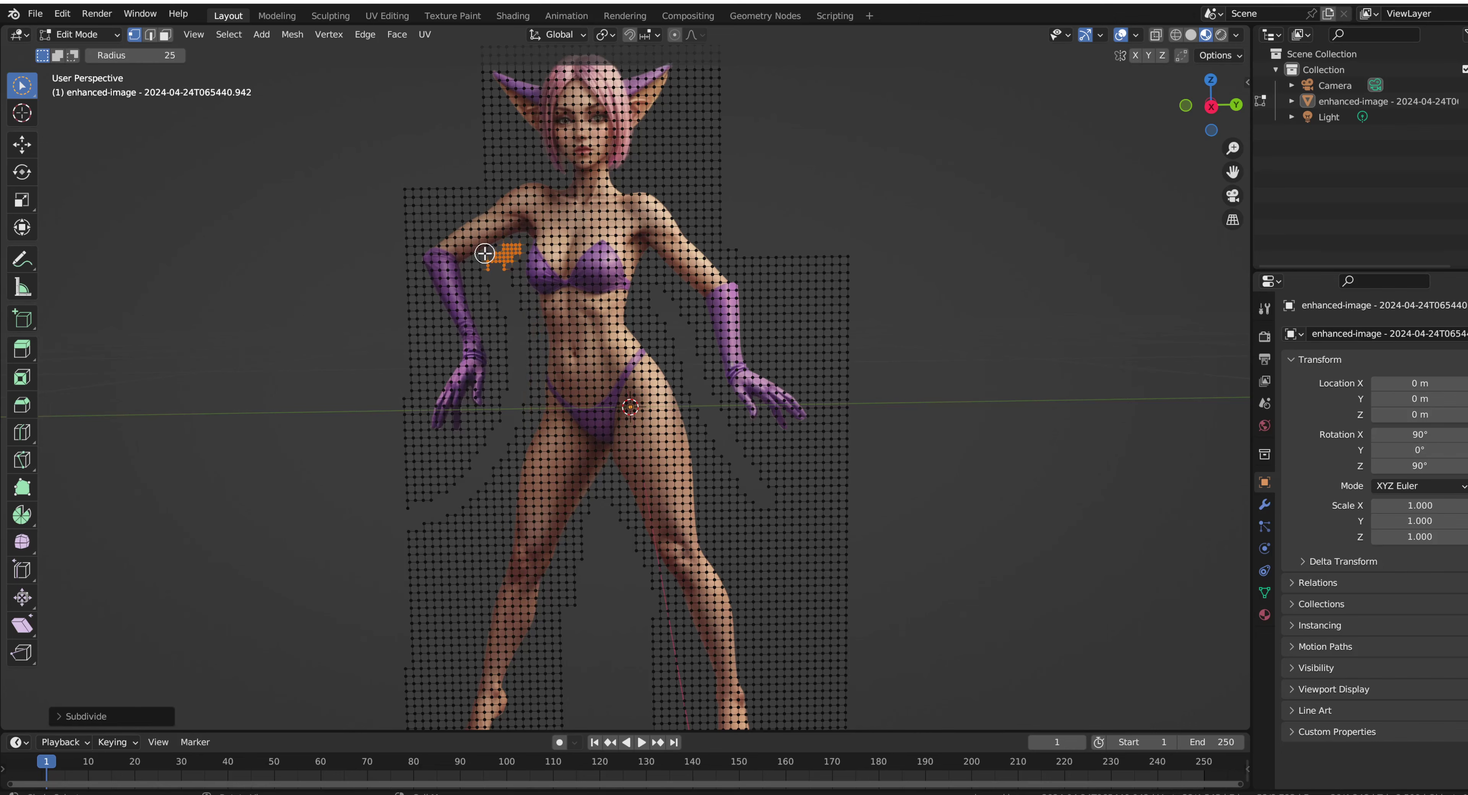
right_click(510, 254)
click(497, 254)
Delete a diagonal band of vertices through the middle of the subdivided patch under the left-hand upper arm
scroll(528, 282, up, 5)
drag(1235, 169, 1458, 548)
scroll(642, 428, up, 3)
scroll(642, 428, up, 2)
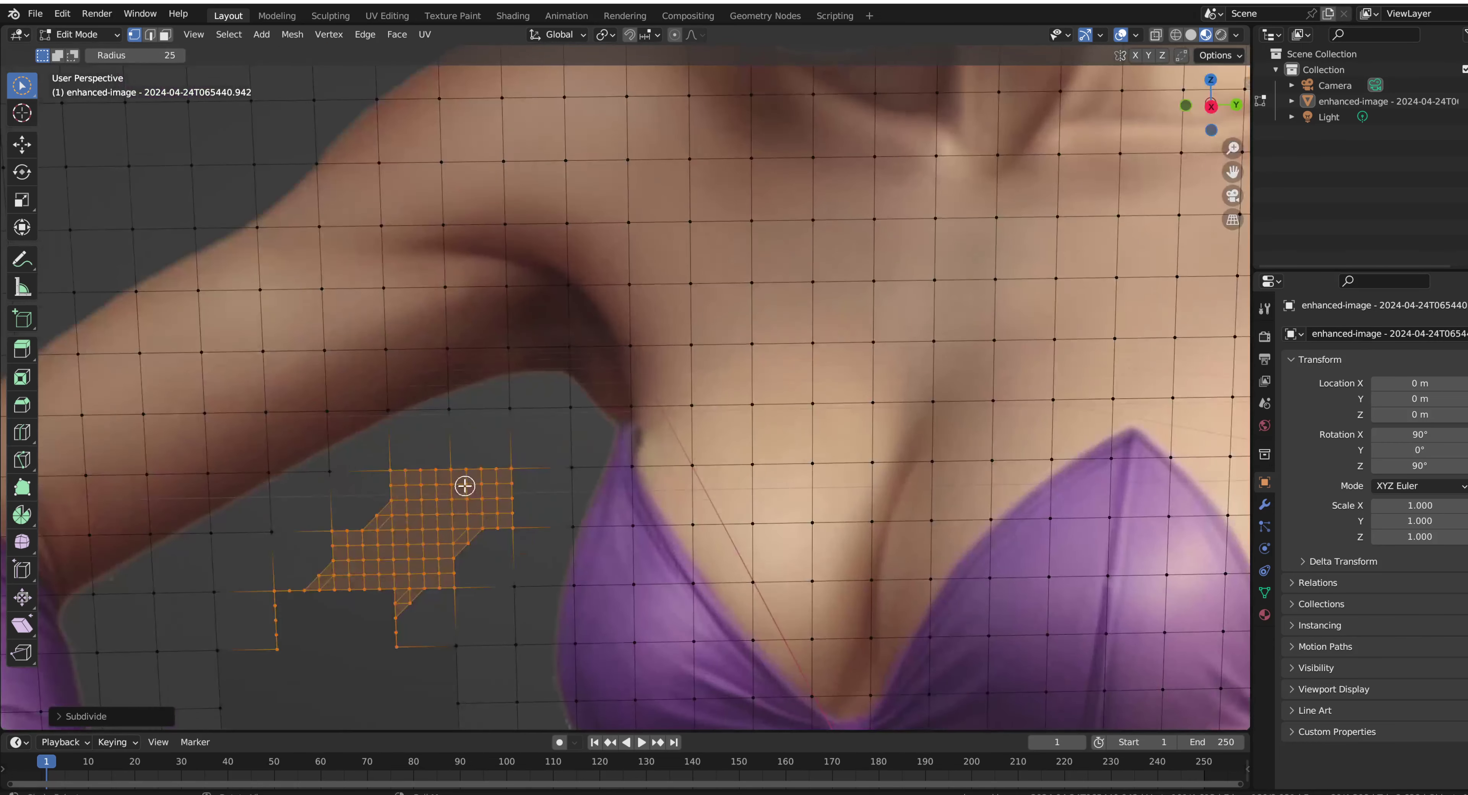
mouse_move(465, 485)
mouse_down()
mouse_move(370, 589)
mouse_move(443, 510)
mouse_up()
key(x)
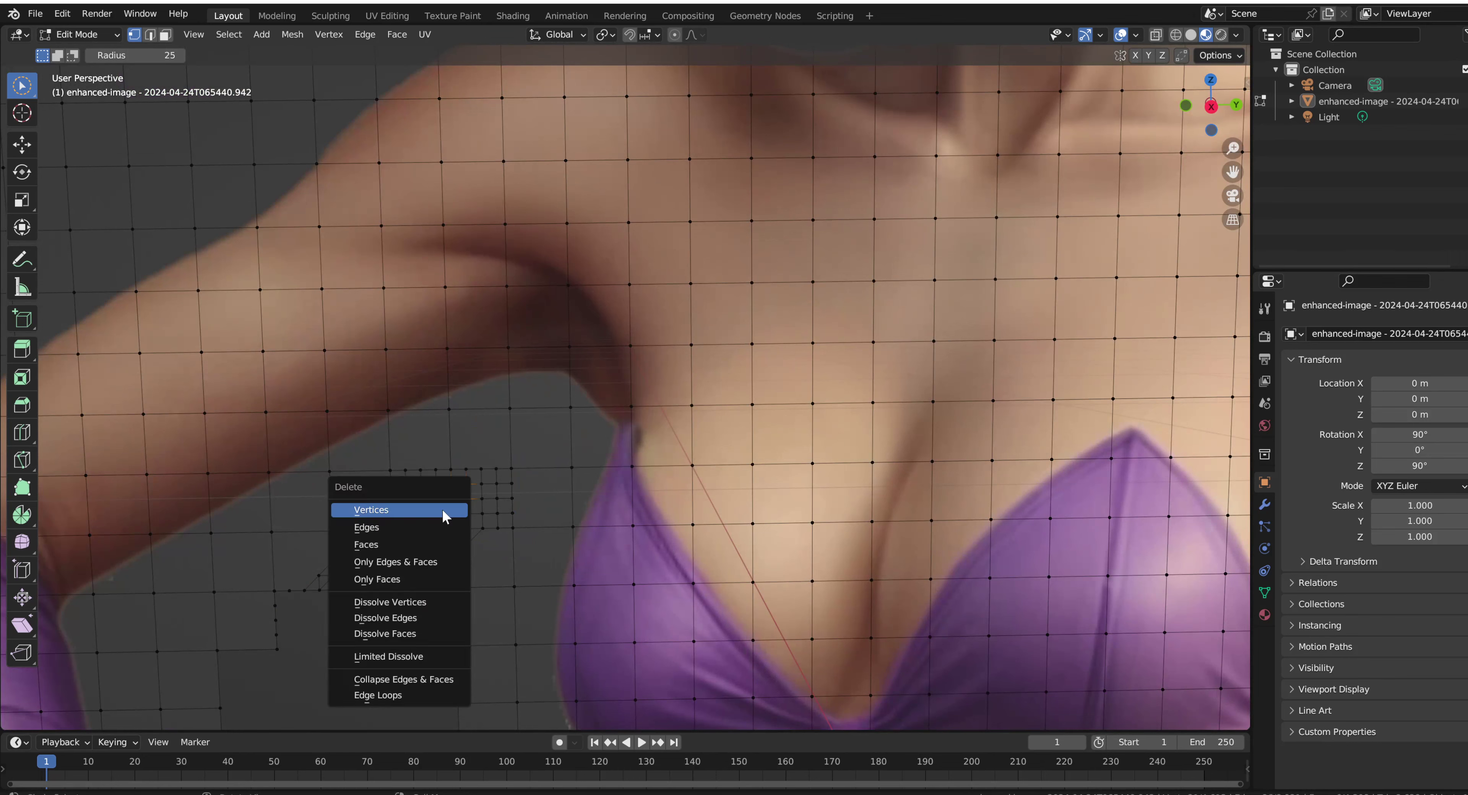
click(445, 512)
Select the vertices around the left-hand armpit and subdivide that area of the mesh
scroll(443, 511, down, 1)
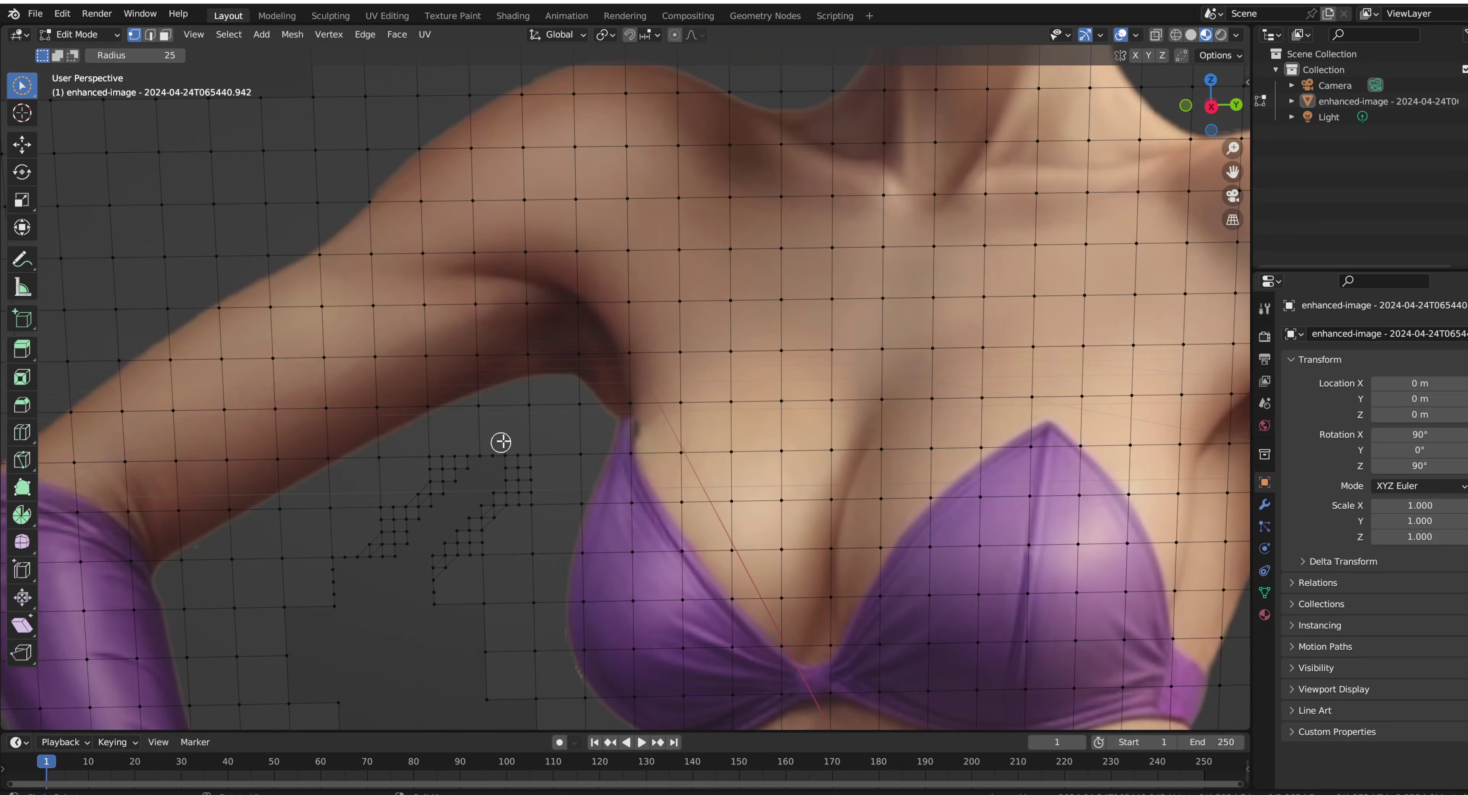
mouse_move(499, 448)
mouse_down()
mouse_move(548, 414)
mouse_move(557, 455)
mouse_move(500, 390)
mouse_move(488, 337)
mouse_move(508, 468)
mouse_move(534, 337)
mouse_move(583, 328)
mouse_move(550, 308)
mouse_move(507, 304)
mouse_move(606, 410)
mouse_move(581, 509)
mouse_move(603, 485)
mouse_move(567, 453)
mouse_move(633, 501)
mouse_move(619, 399)
mouse_move(518, 478)
mouse_move(529, 452)
mouse_up()
right_click(549, 439)
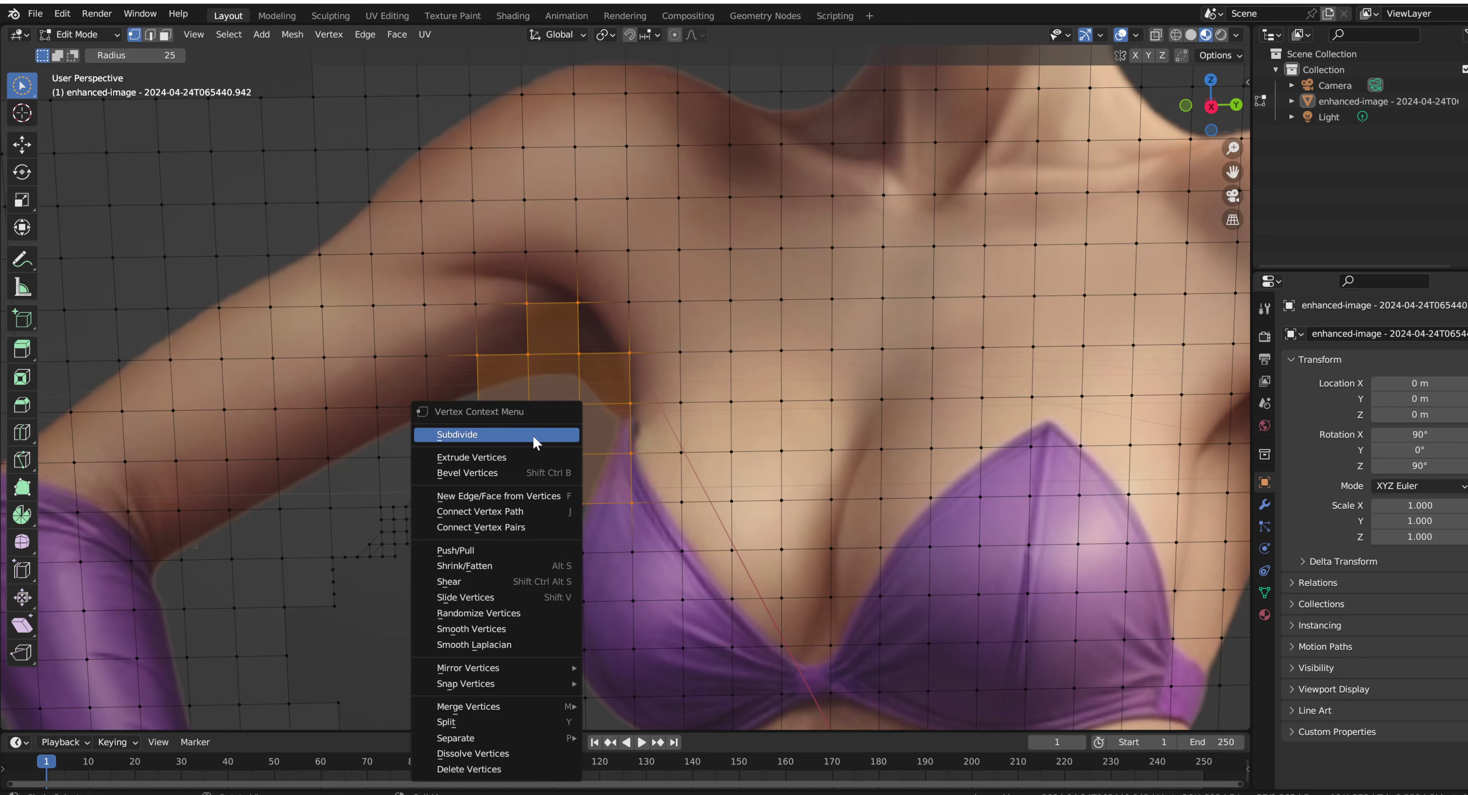
click(532, 435)
Delete the vertices just below the left-hand armpit and those at the upper end of the dense patch beside it
click(554, 400)
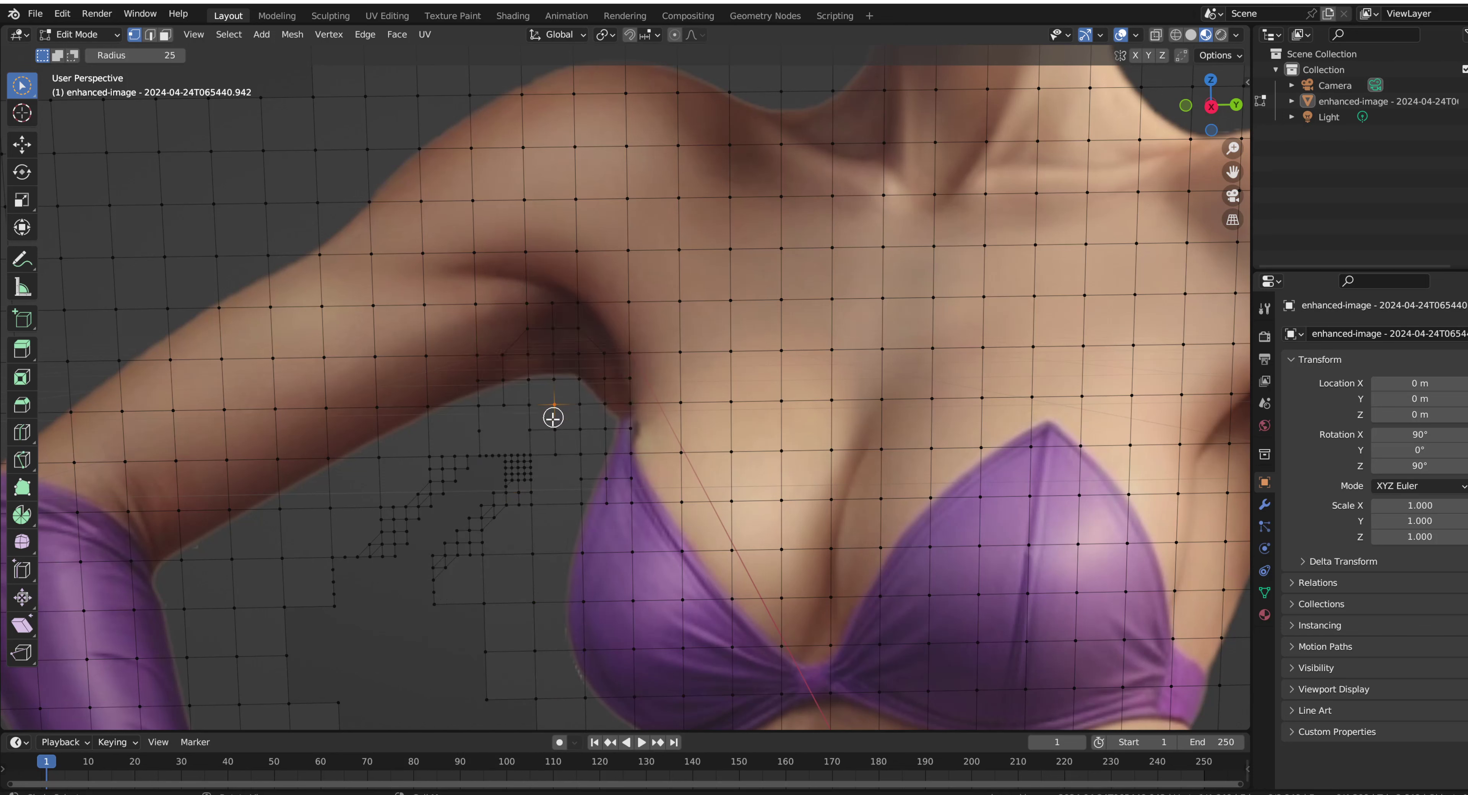
click(550, 426)
key(x)
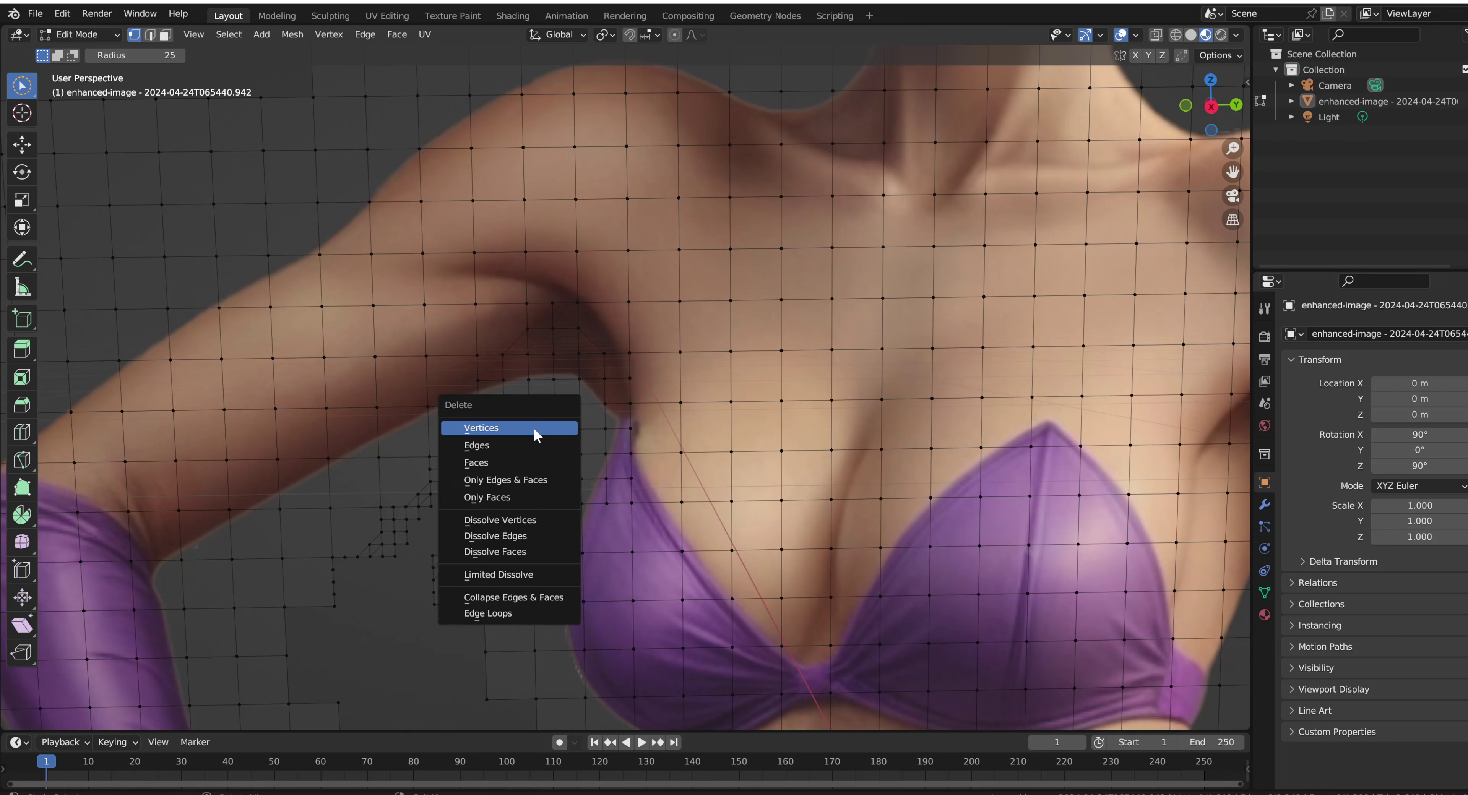
click(535, 428)
drag(504, 462, 512, 480)
key(x)
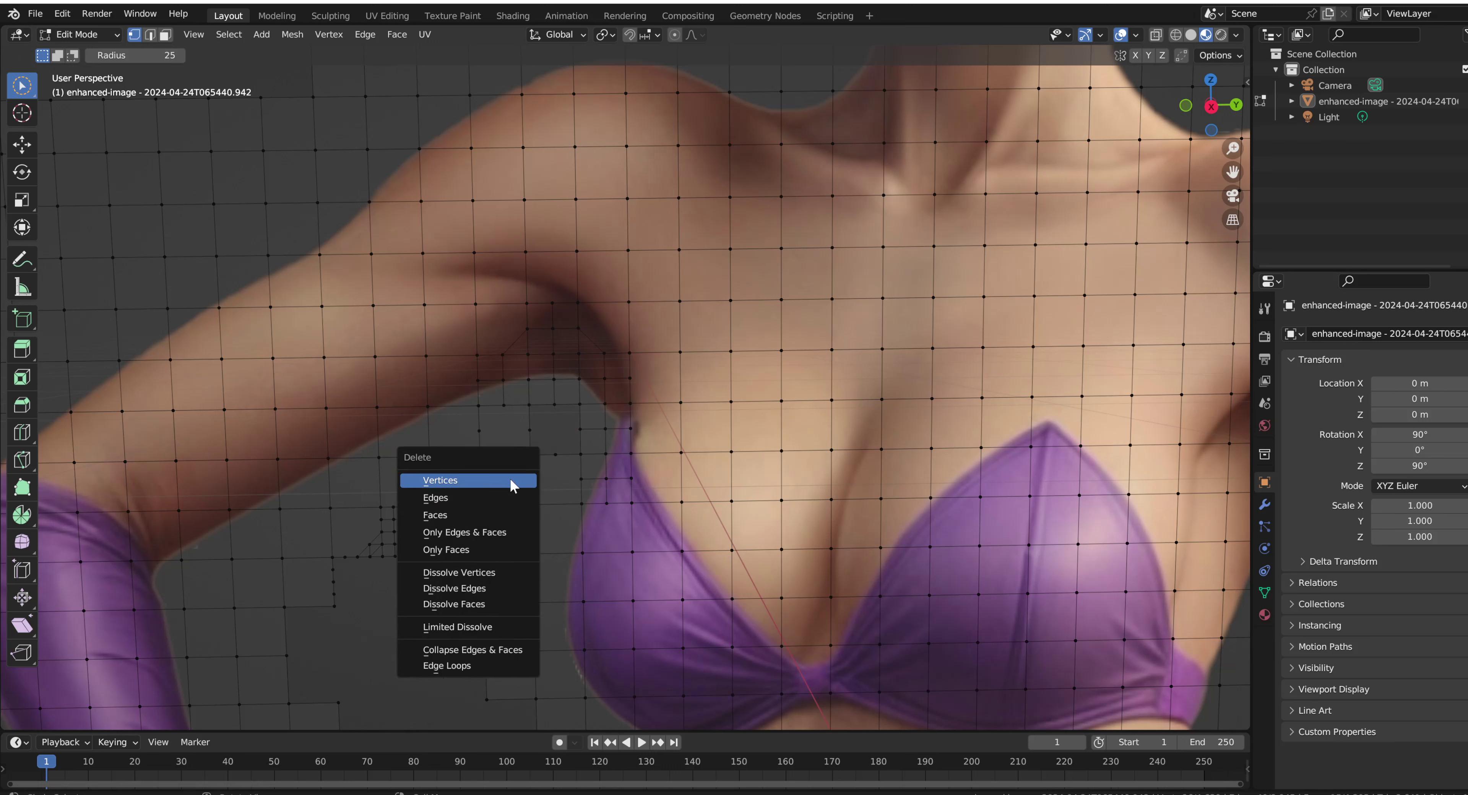
click(511, 482)
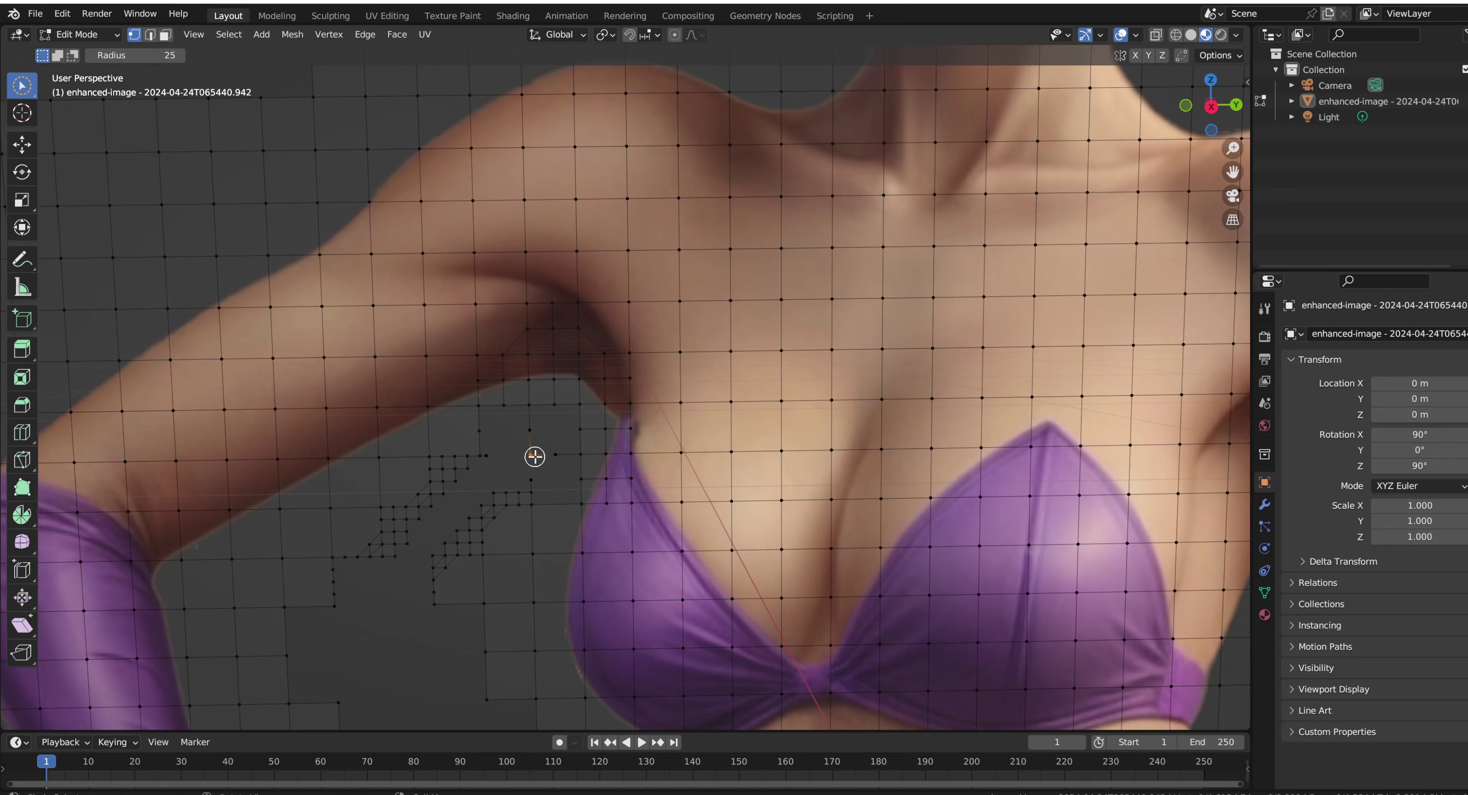
Delete the individual vertices left in the empty gap between the left-hand armpit and the bikini top
key(x)
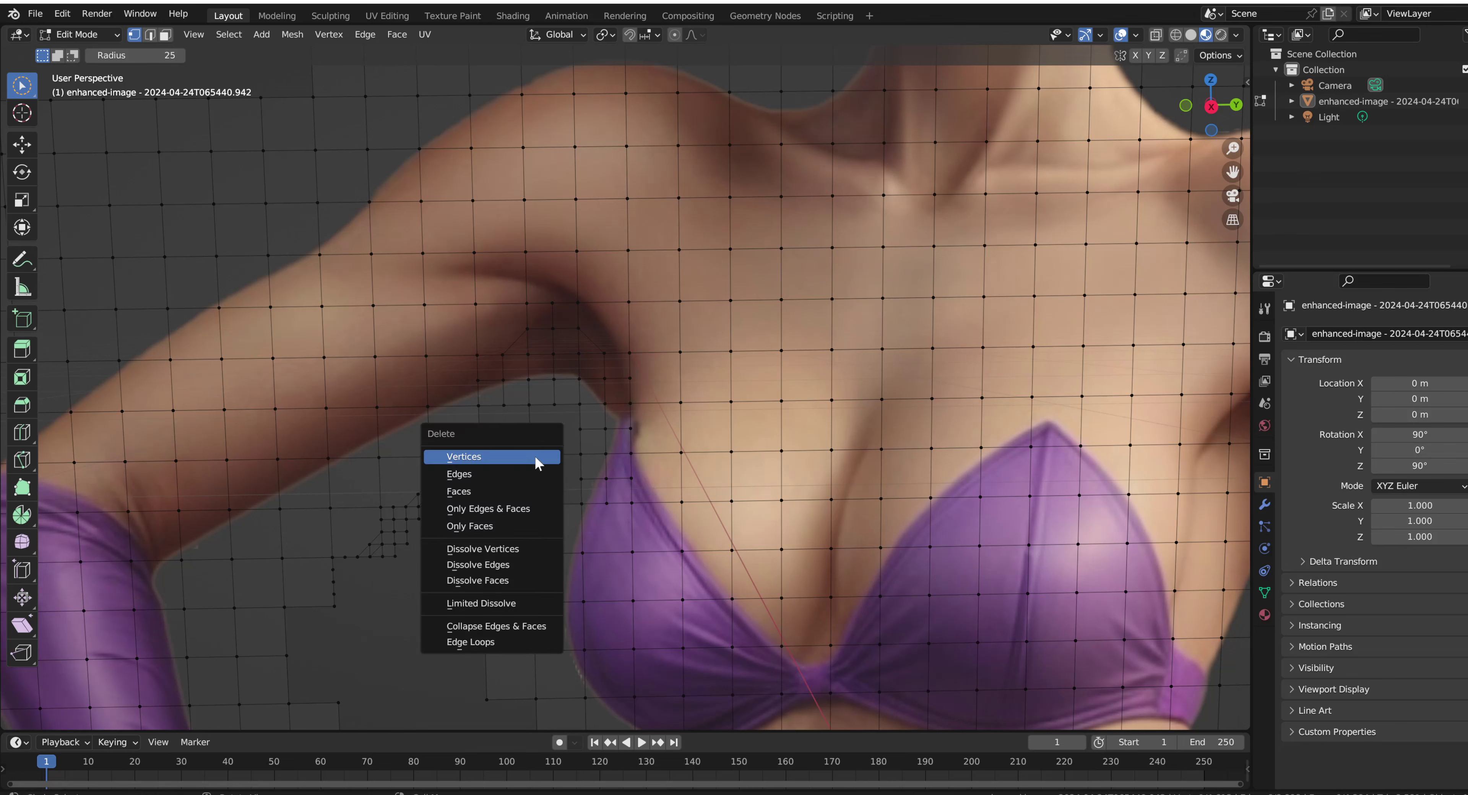
click(536, 459)
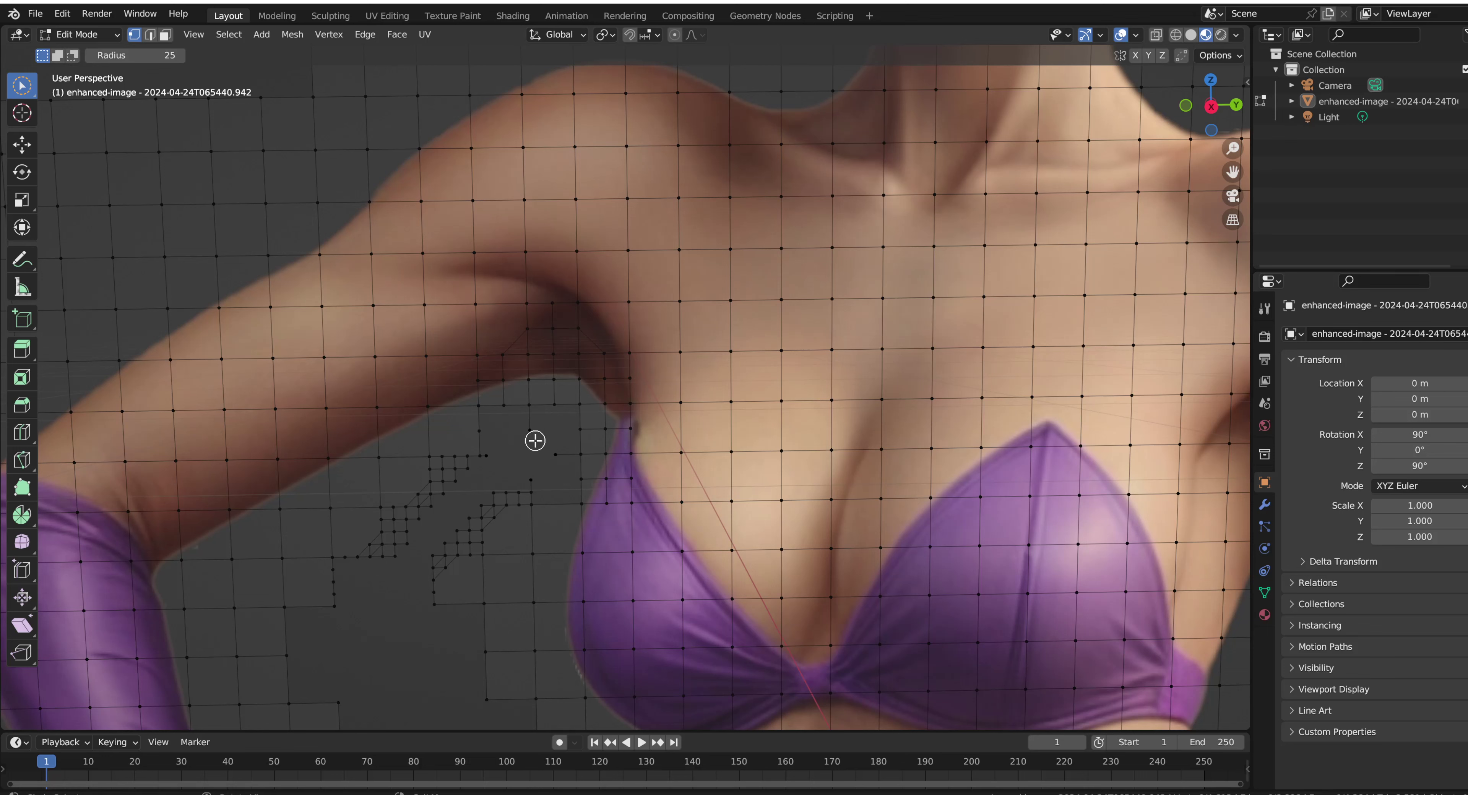
key(x)
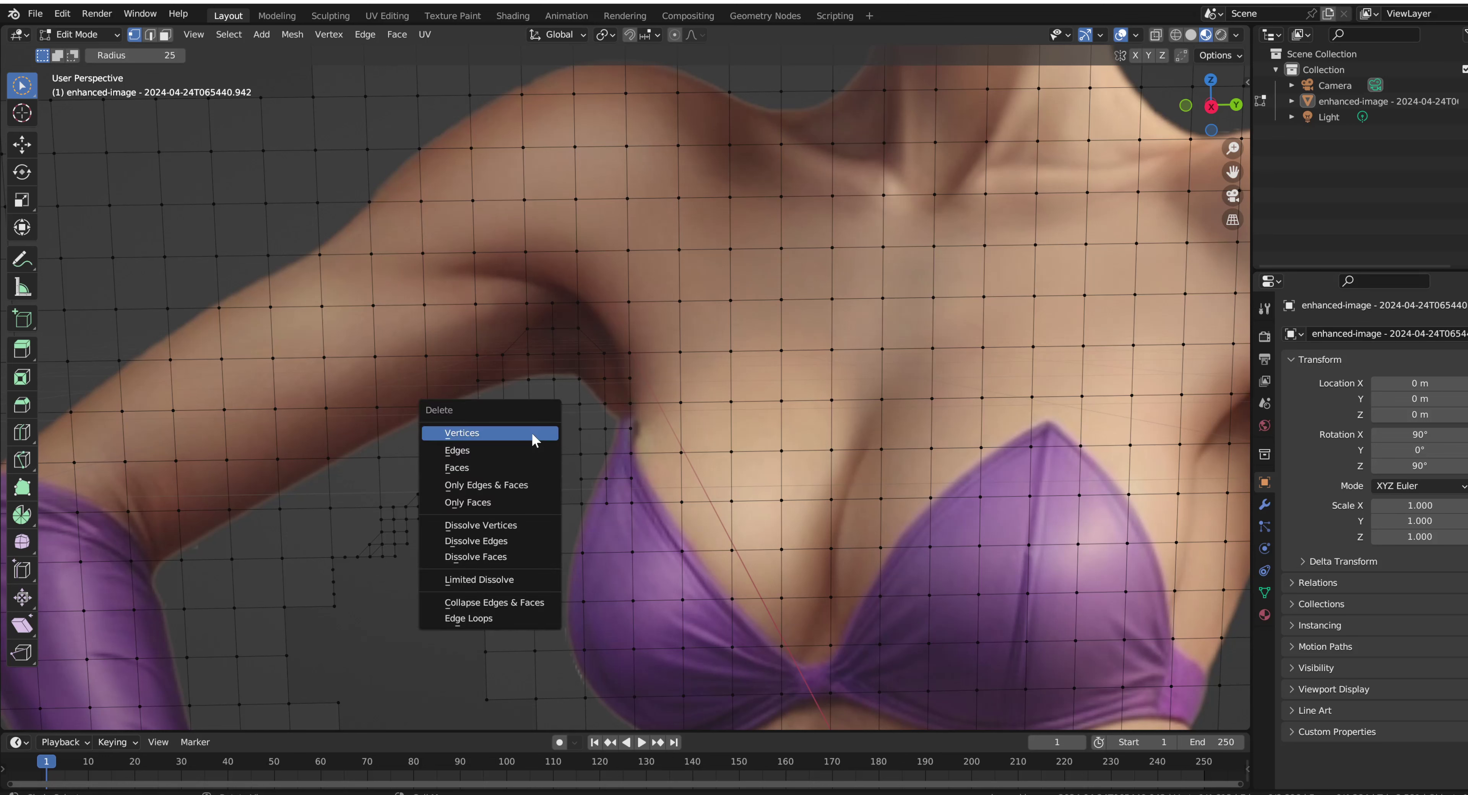
click(533, 433)
click(553, 457)
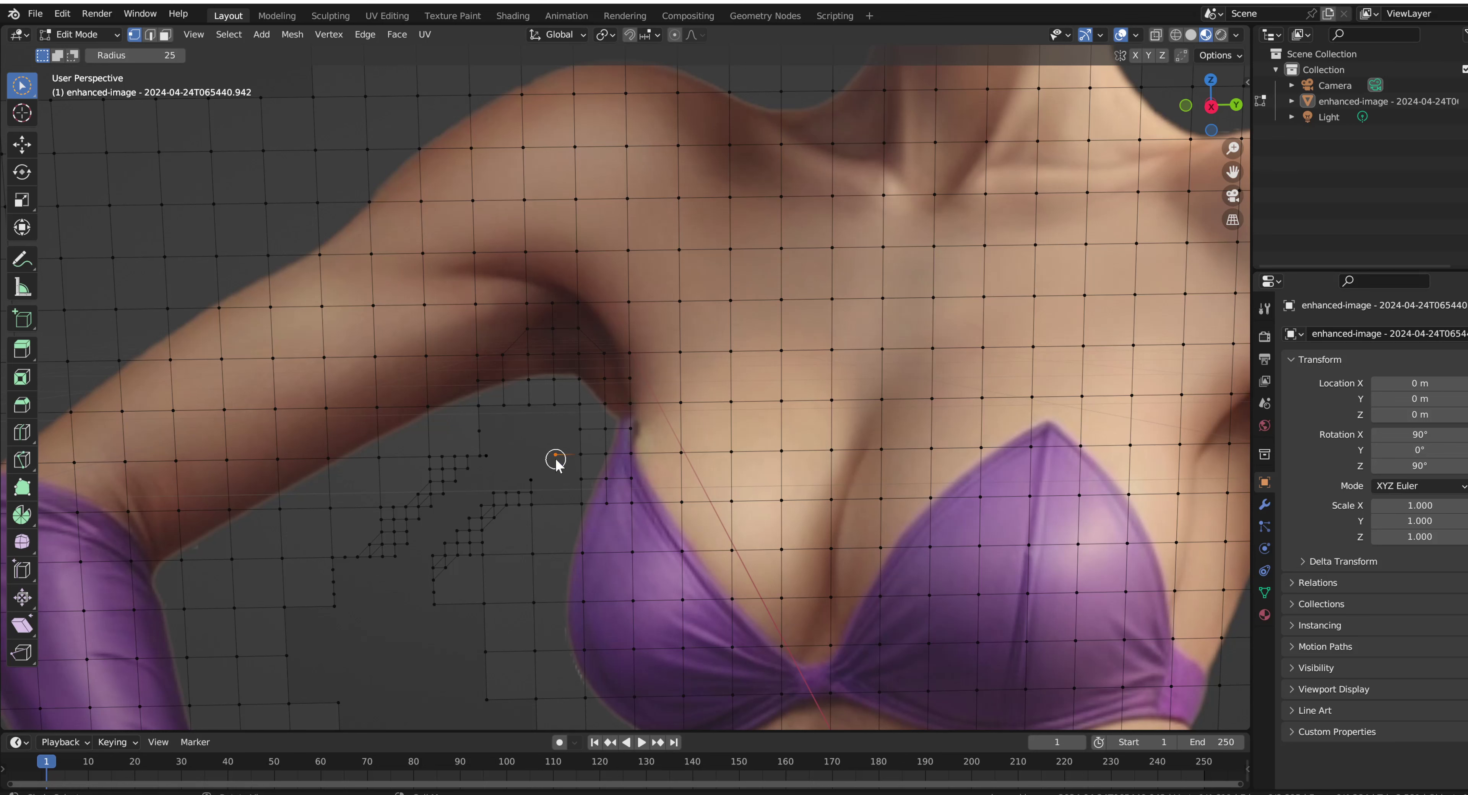
key(x)
click(556, 462)
Delete the lower diagonal cluster of dense vertices in the gap between the left-hand arm and the chest
scroll(554, 461, down, 1)
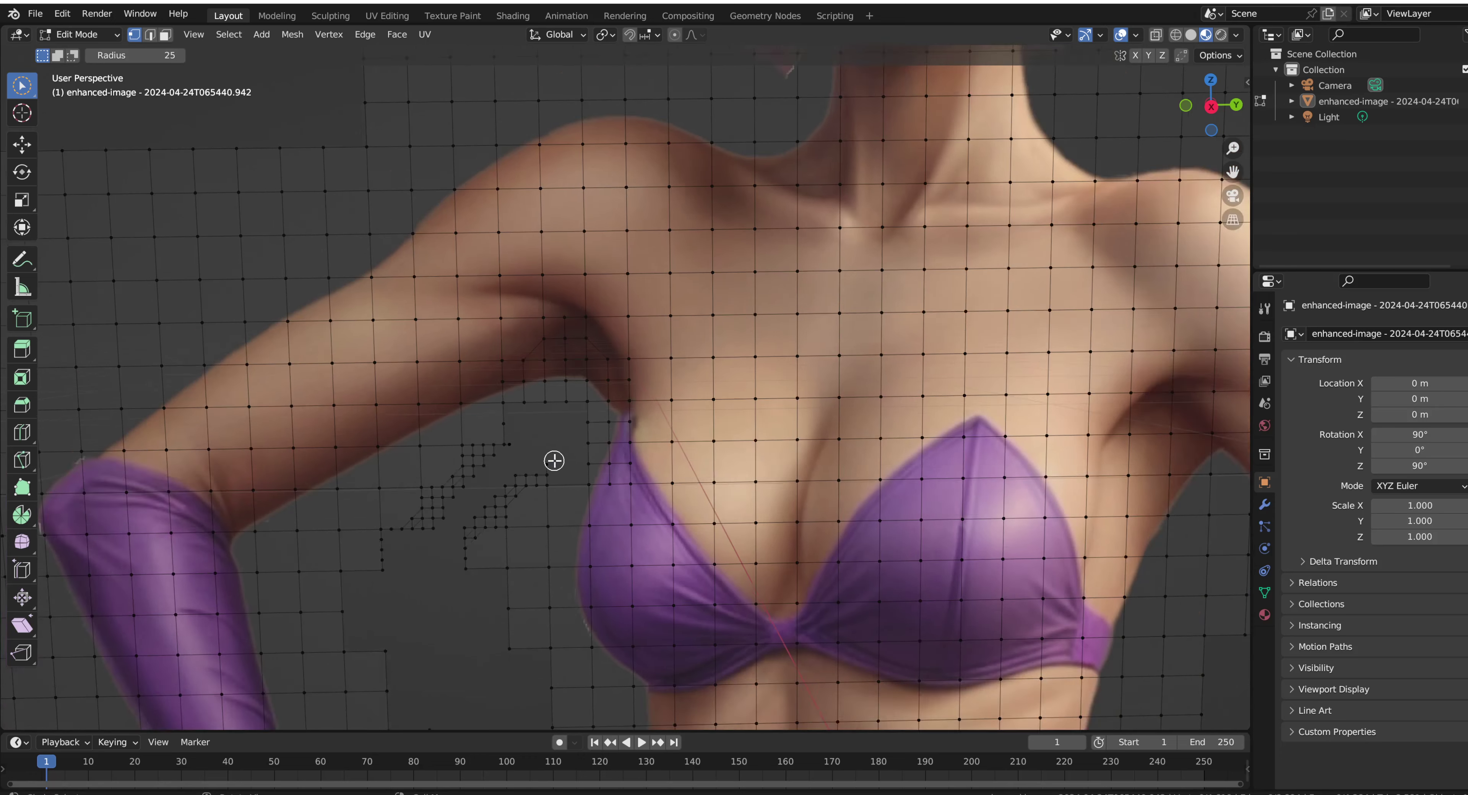
scroll(554, 461, down, 2)
drag(548, 450, 520, 494)
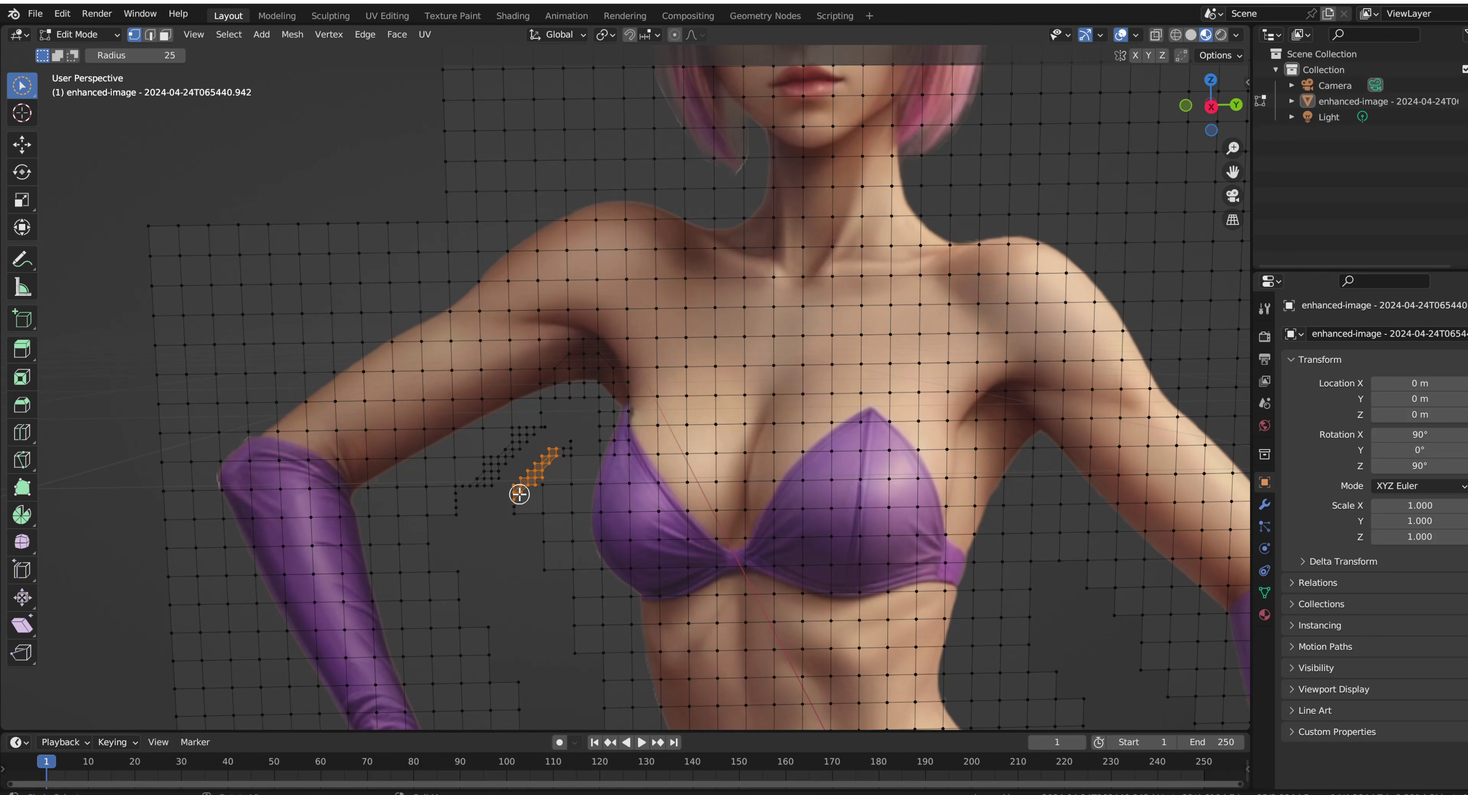
key(x)
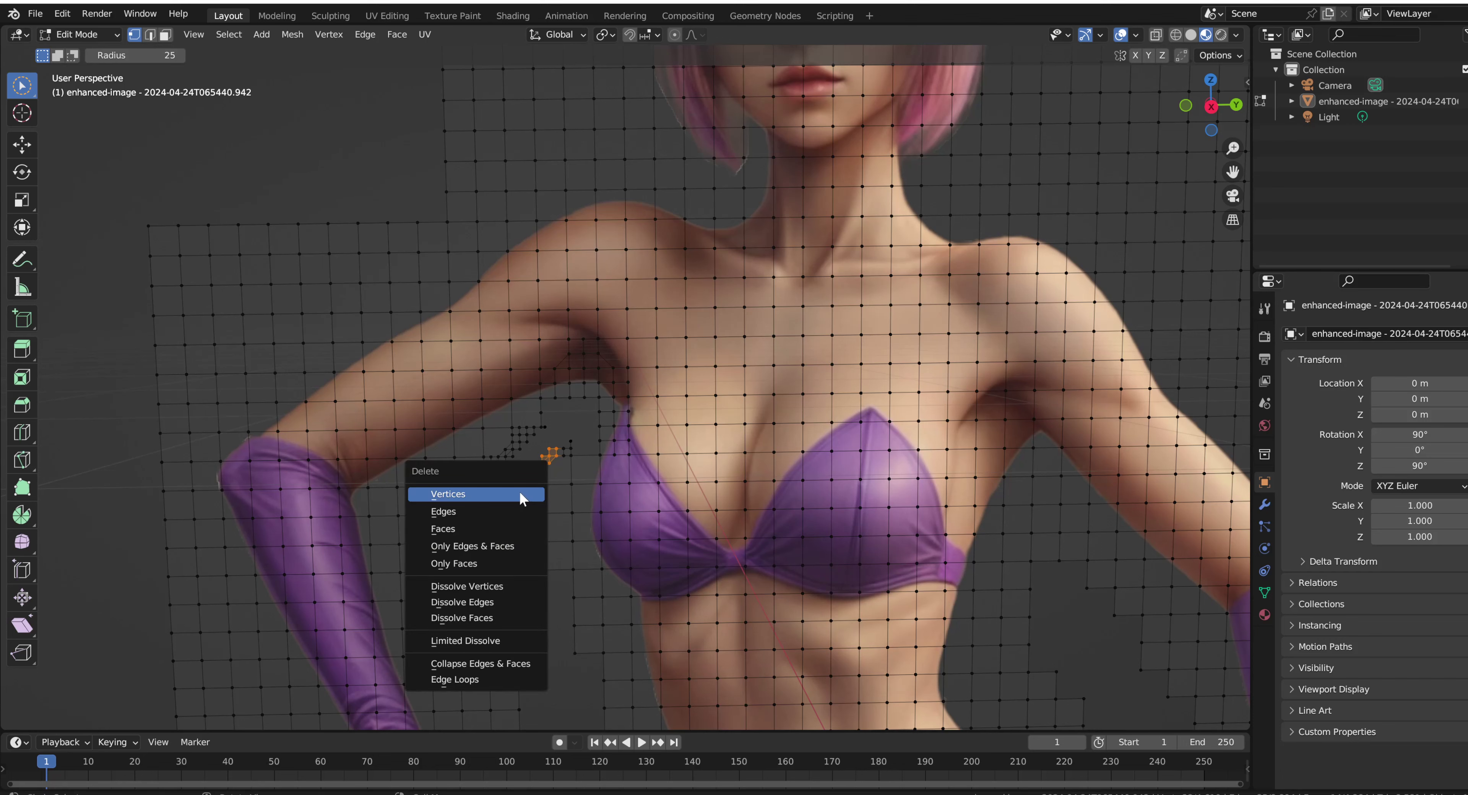
click(521, 499)
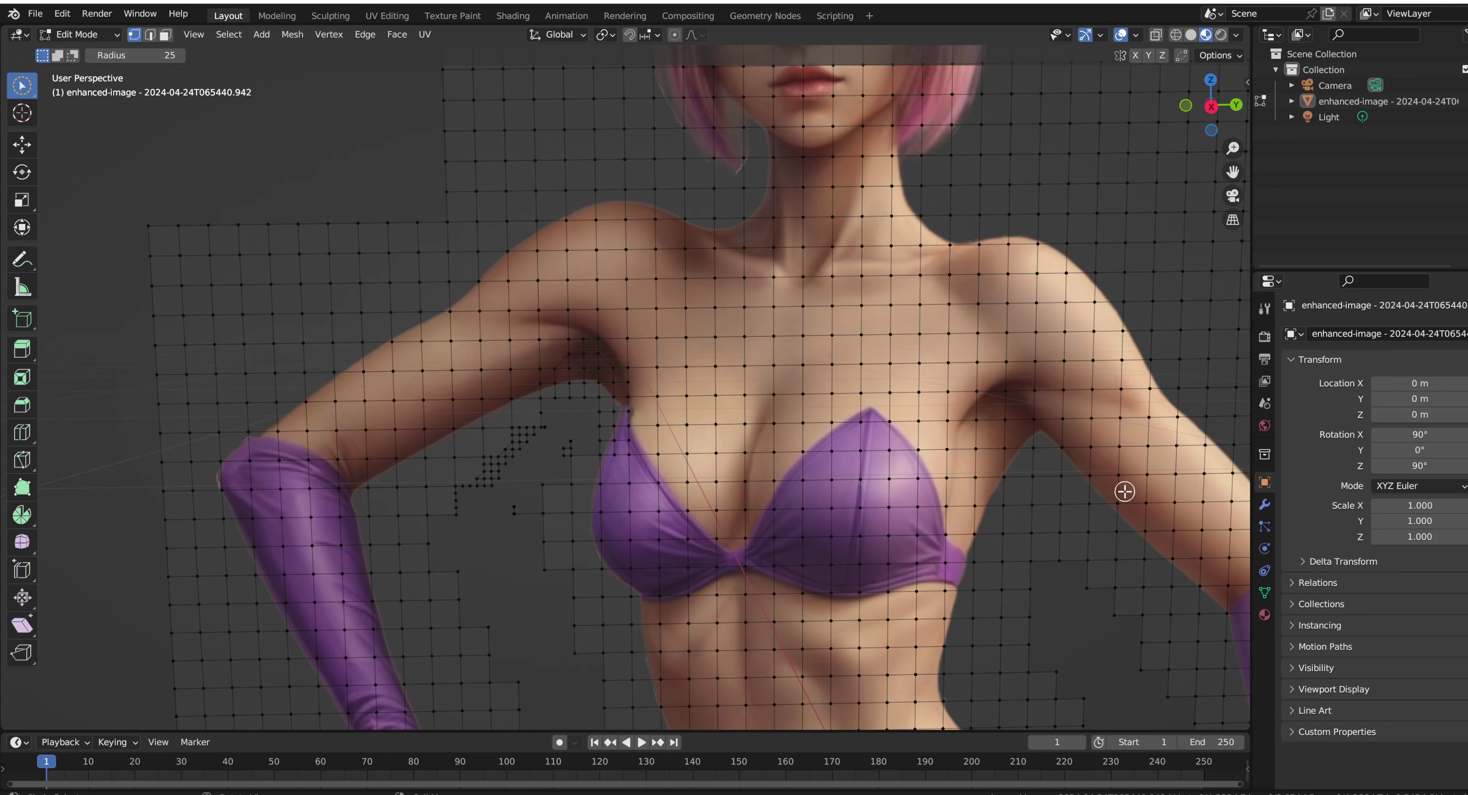
With the Select Box tool, select the rectangular area around the right-hand armpit and subdivide it twice
middle_drag(1088, 552, 1058, 505)
mouse_move(963, 500)
mouse_down()
mouse_move(945, 432)
mouse_move(1023, 406)
mouse_up()
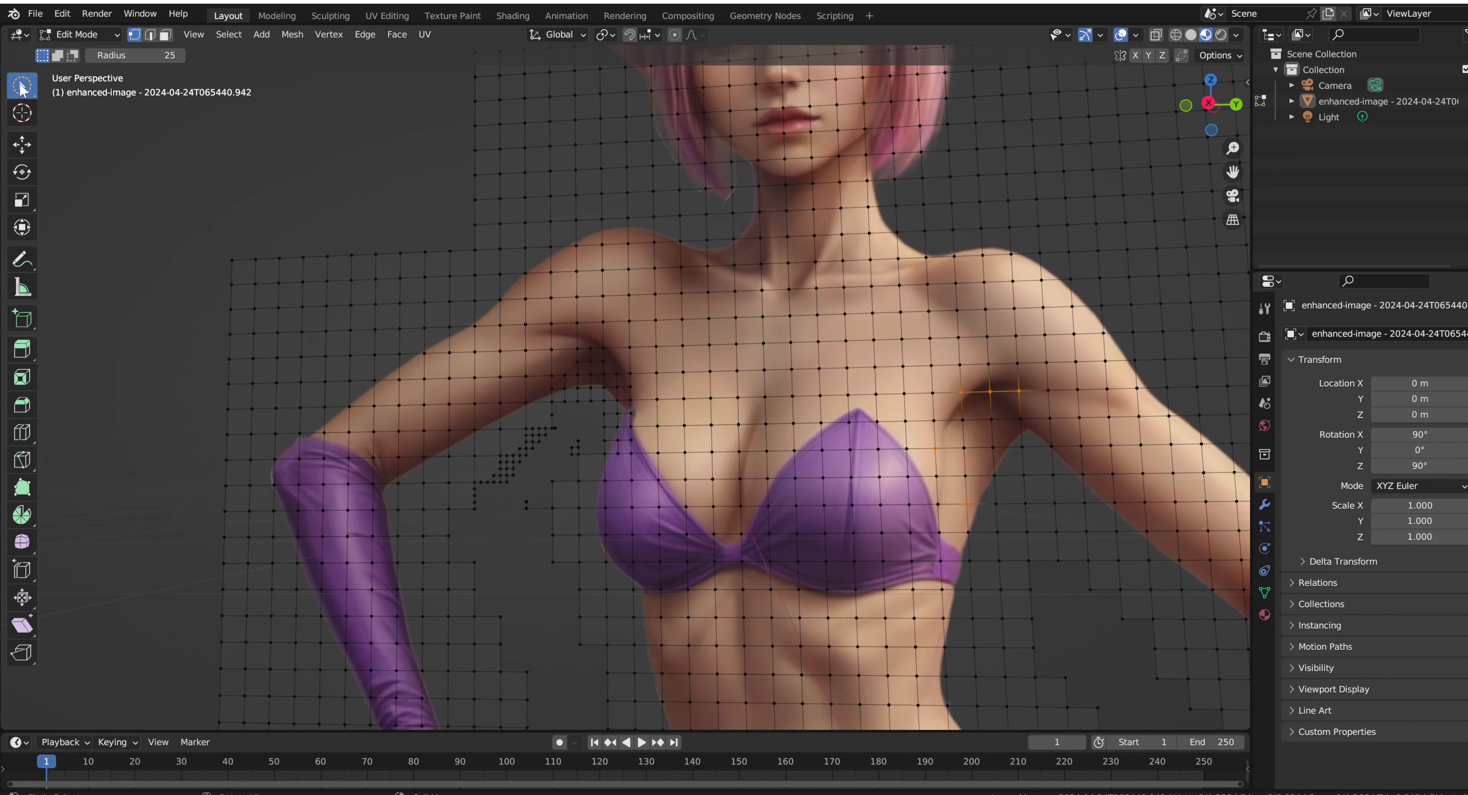
drag(21, 88, 80, 122)
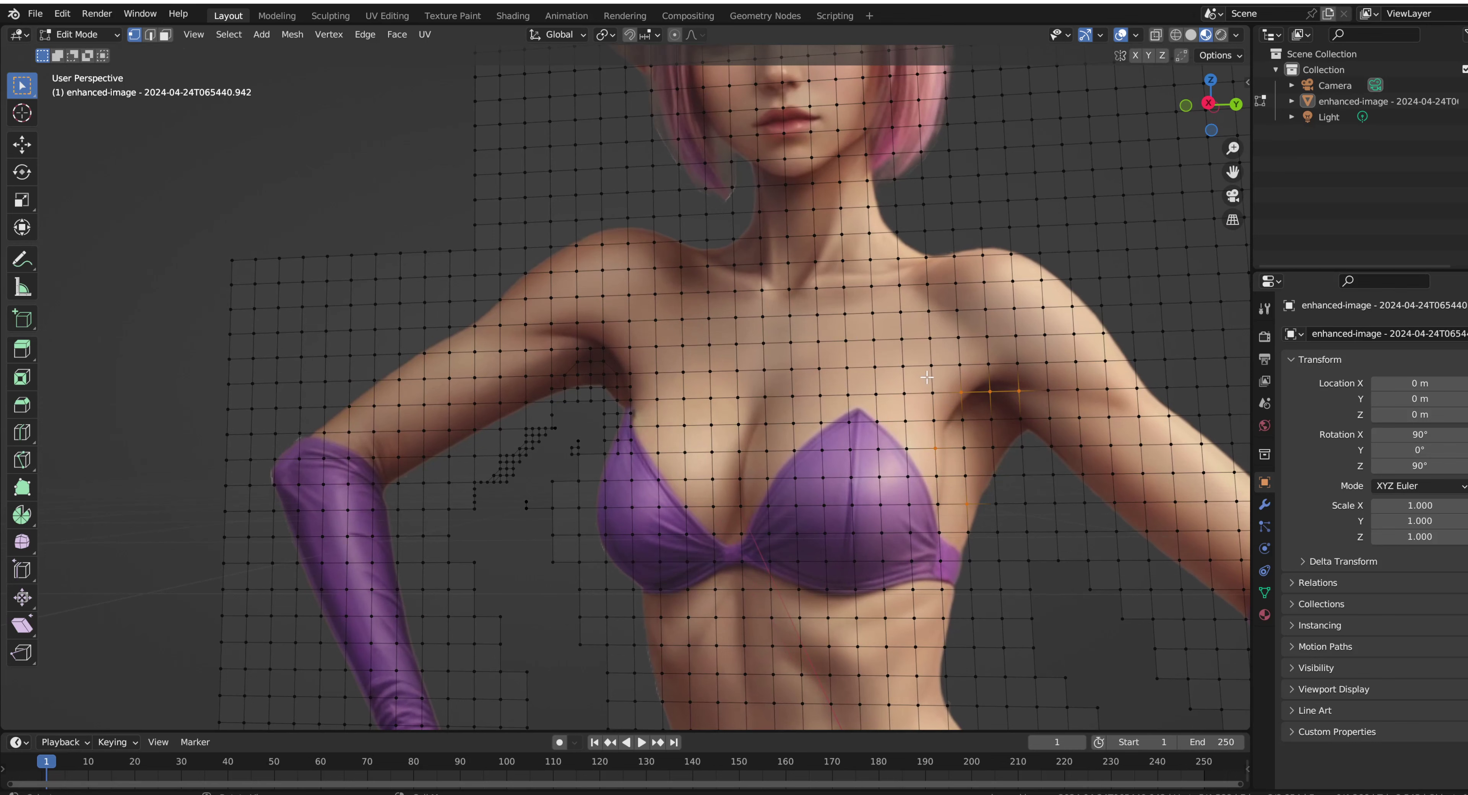
drag(926, 376, 1137, 603)
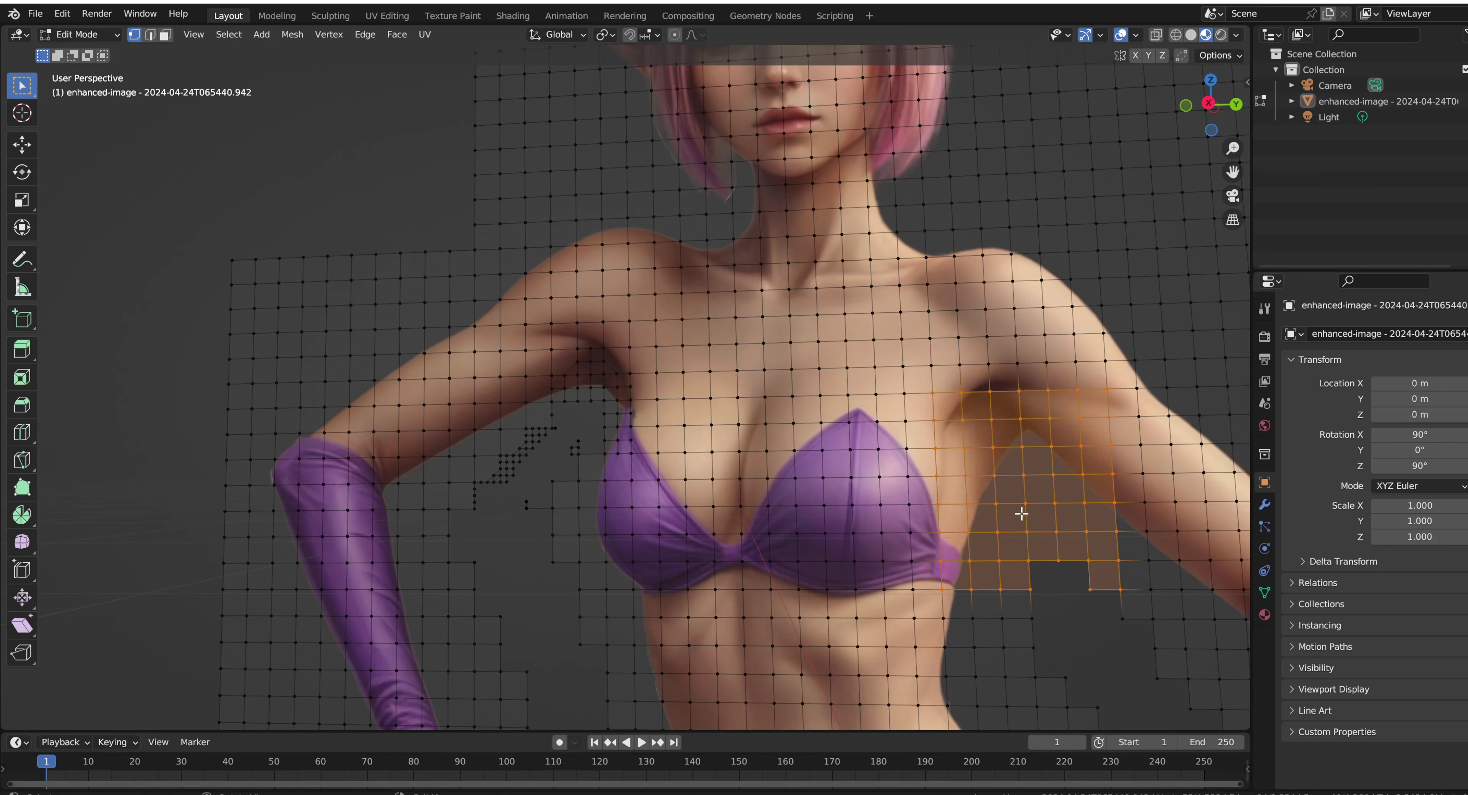
right_click(1021, 514)
click(1022, 449)
right_click(1021, 455)
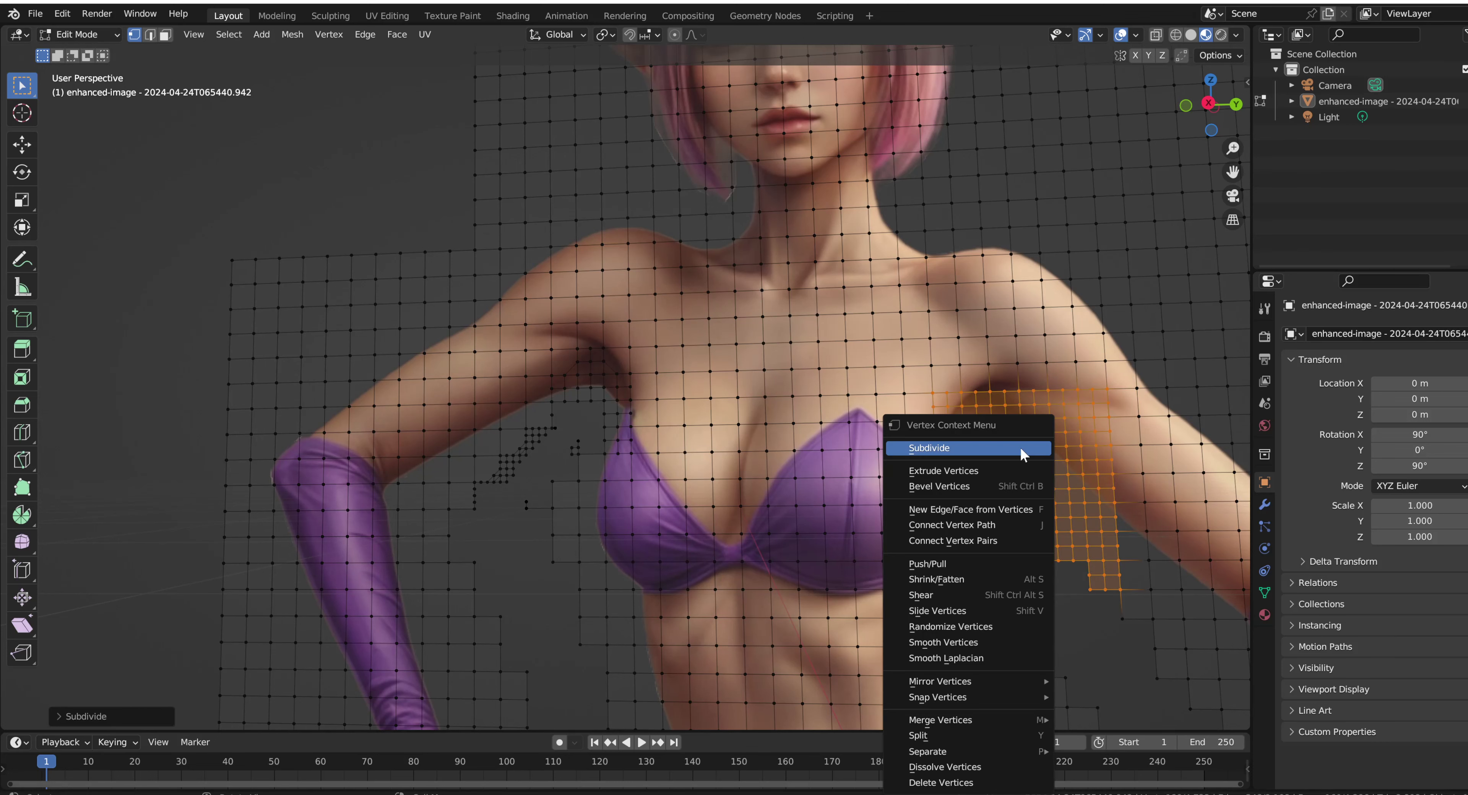
click(1020, 450)
With the Select Circle tool, delete the triangular patch of vertices in the empty gap below the right-hand armpit
scroll(1020, 450, up, 2)
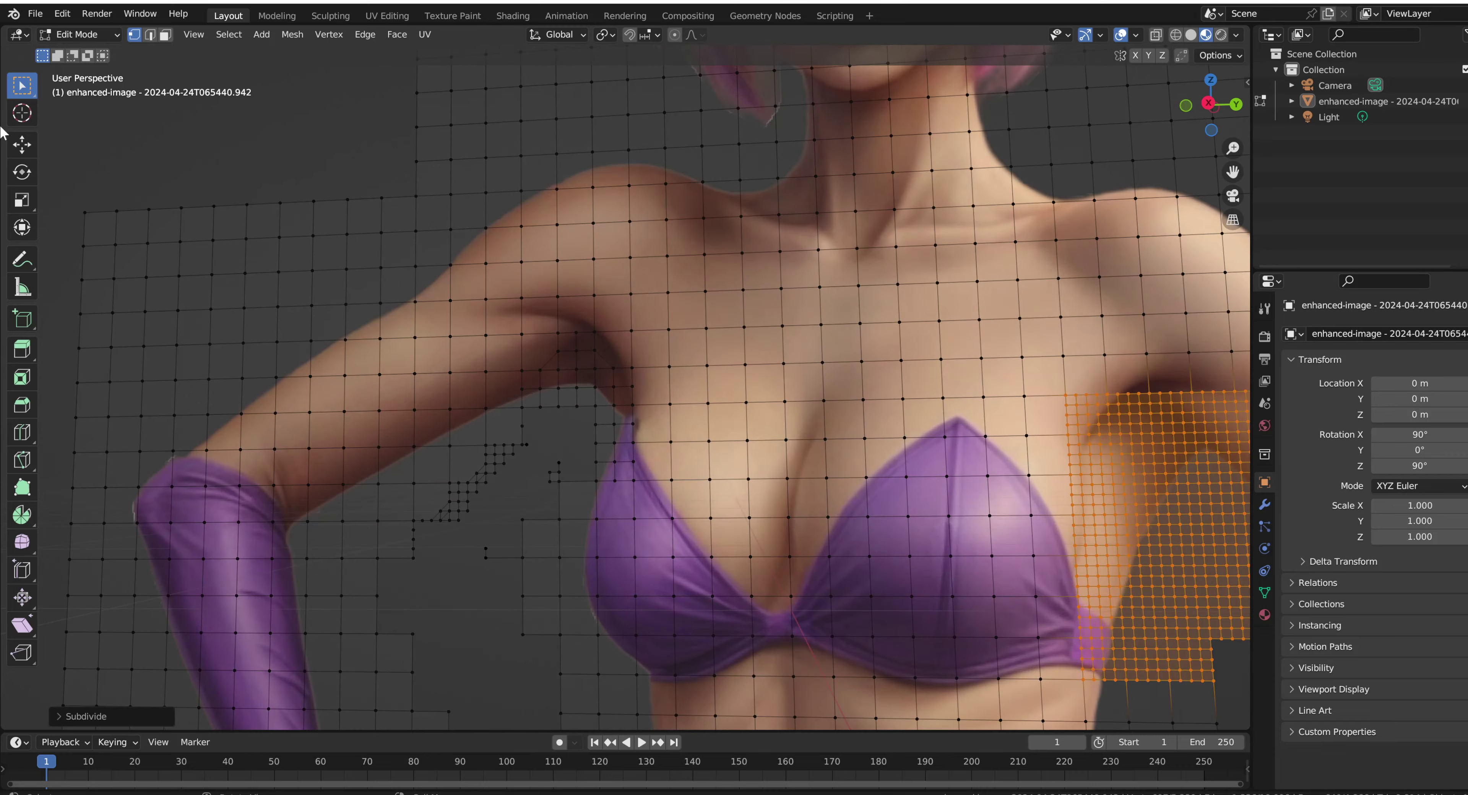
drag(26, 94, 87, 157)
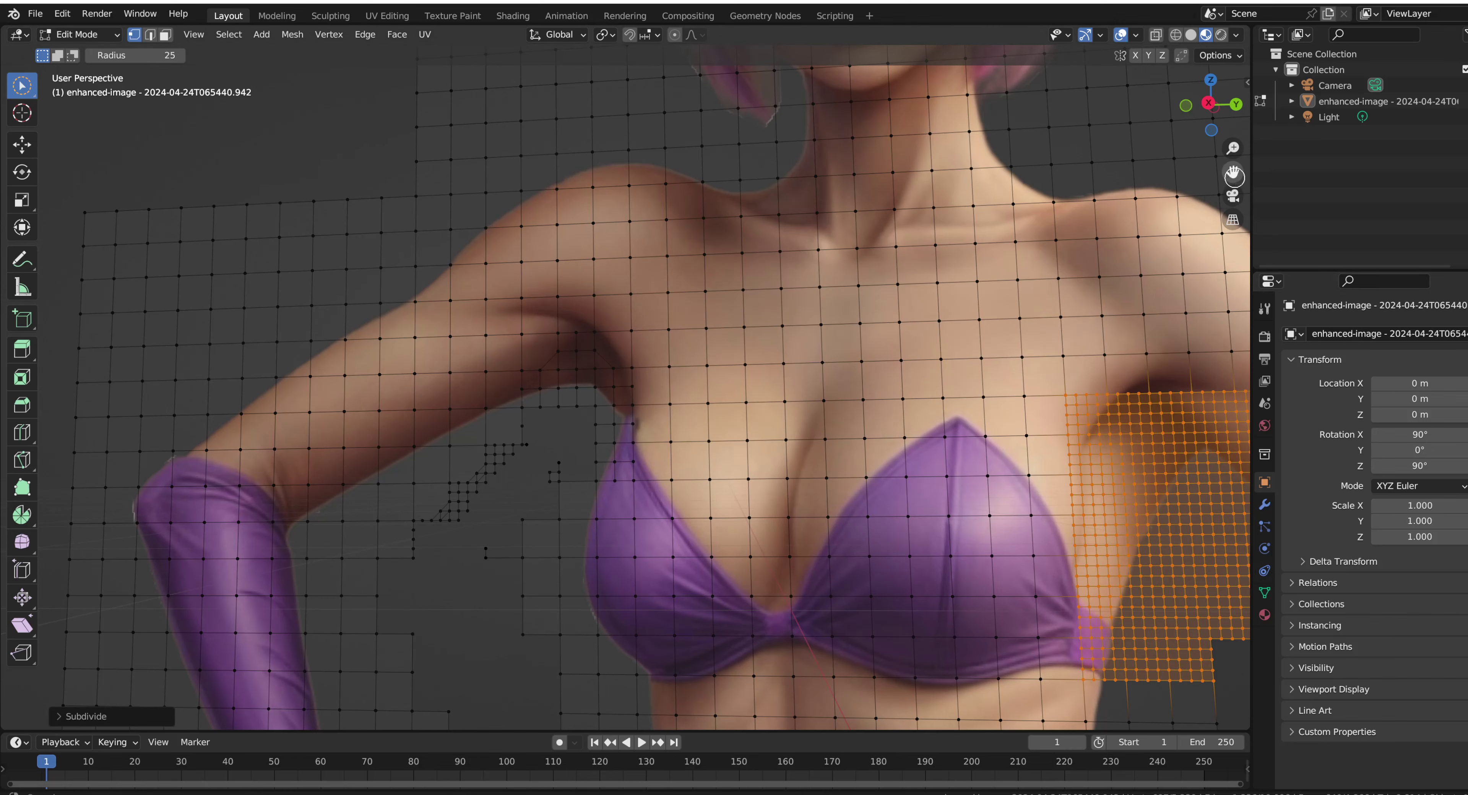
drag(1232, 176, 857, 119)
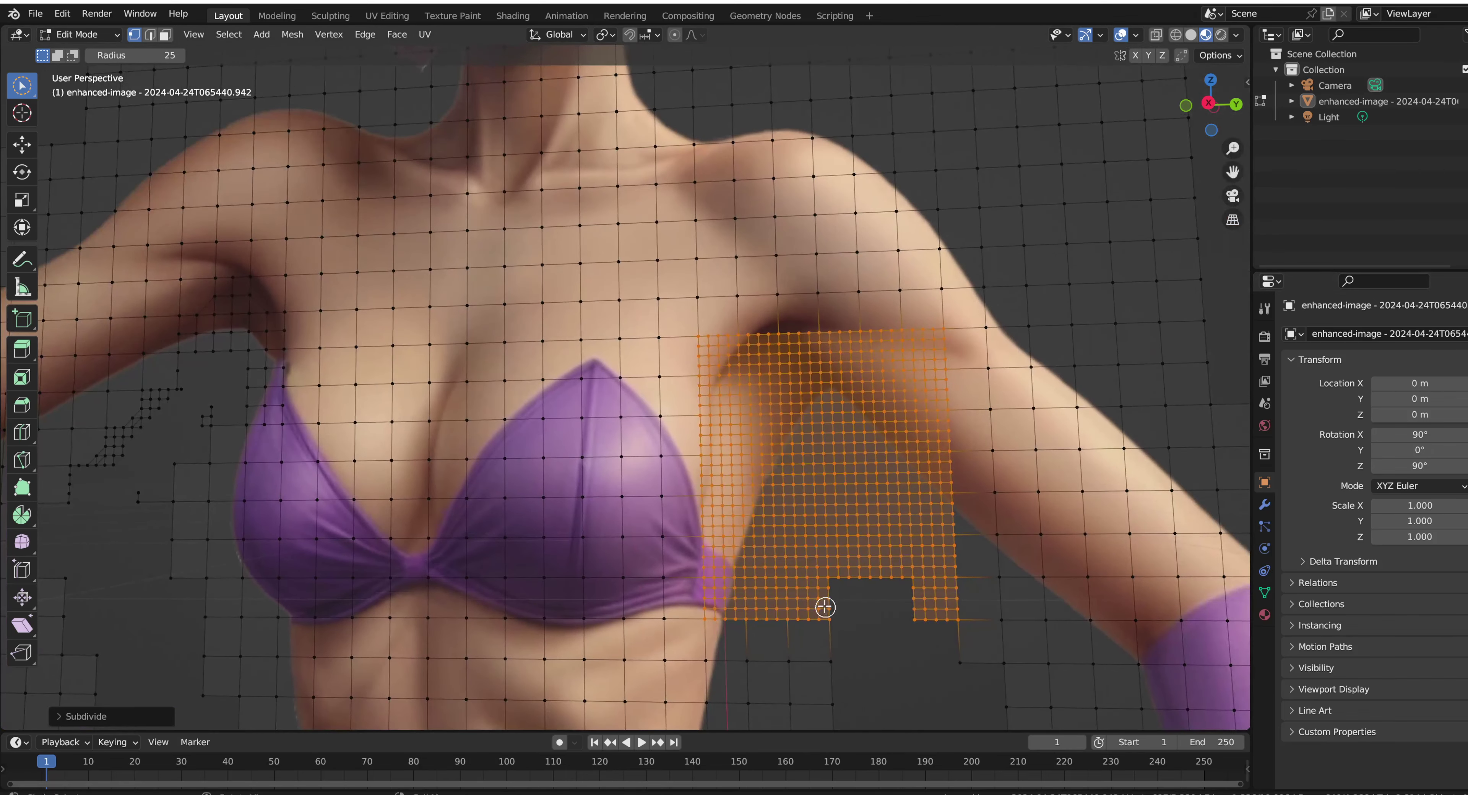
mouse_move(824, 606)
mouse_down()
mouse_move(828, 438)
mouse_move(929, 569)
mouse_move(868, 533)
mouse_move(842, 564)
mouse_move(865, 593)
mouse_move(891, 556)
mouse_move(878, 573)
mouse_up()
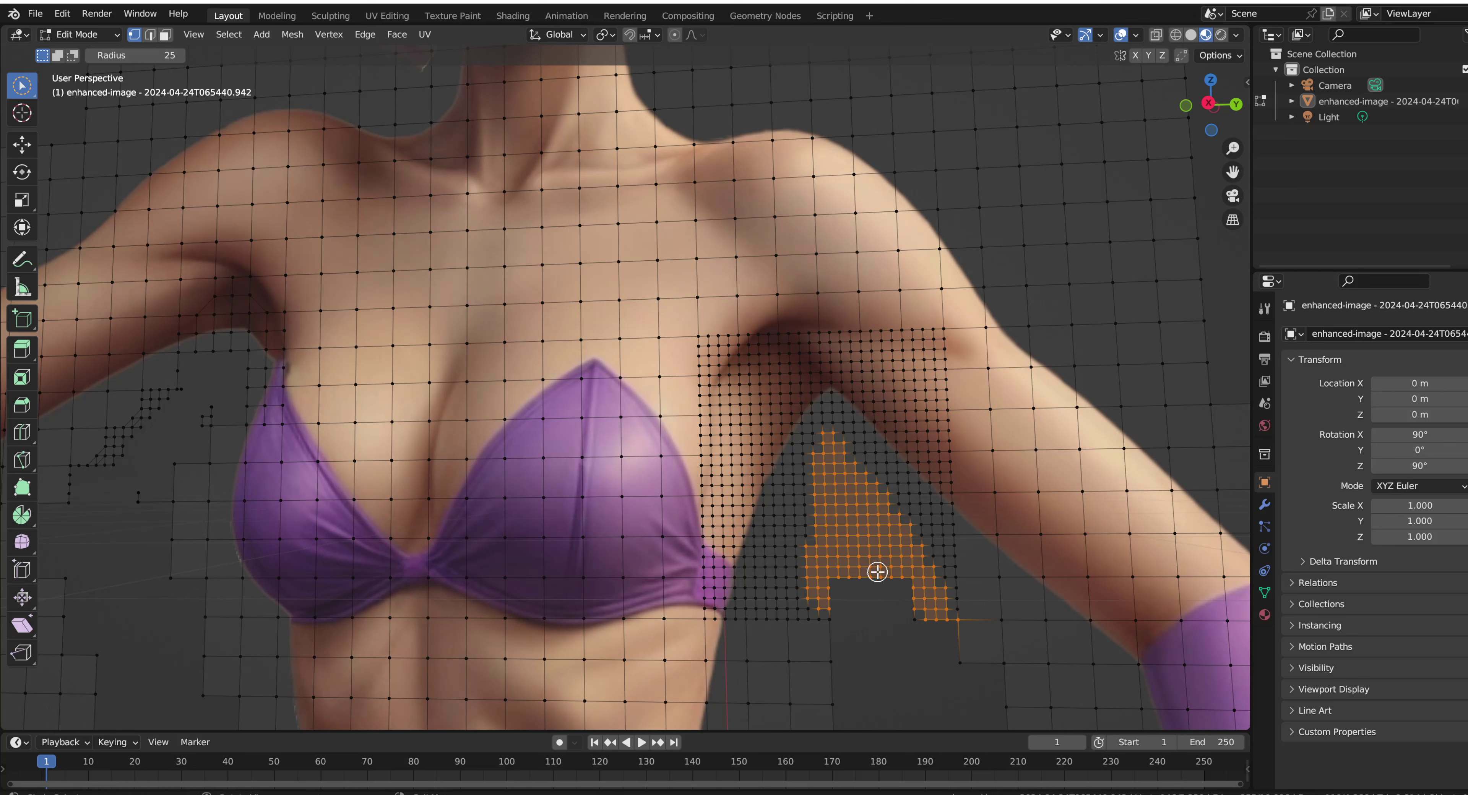
key(x)
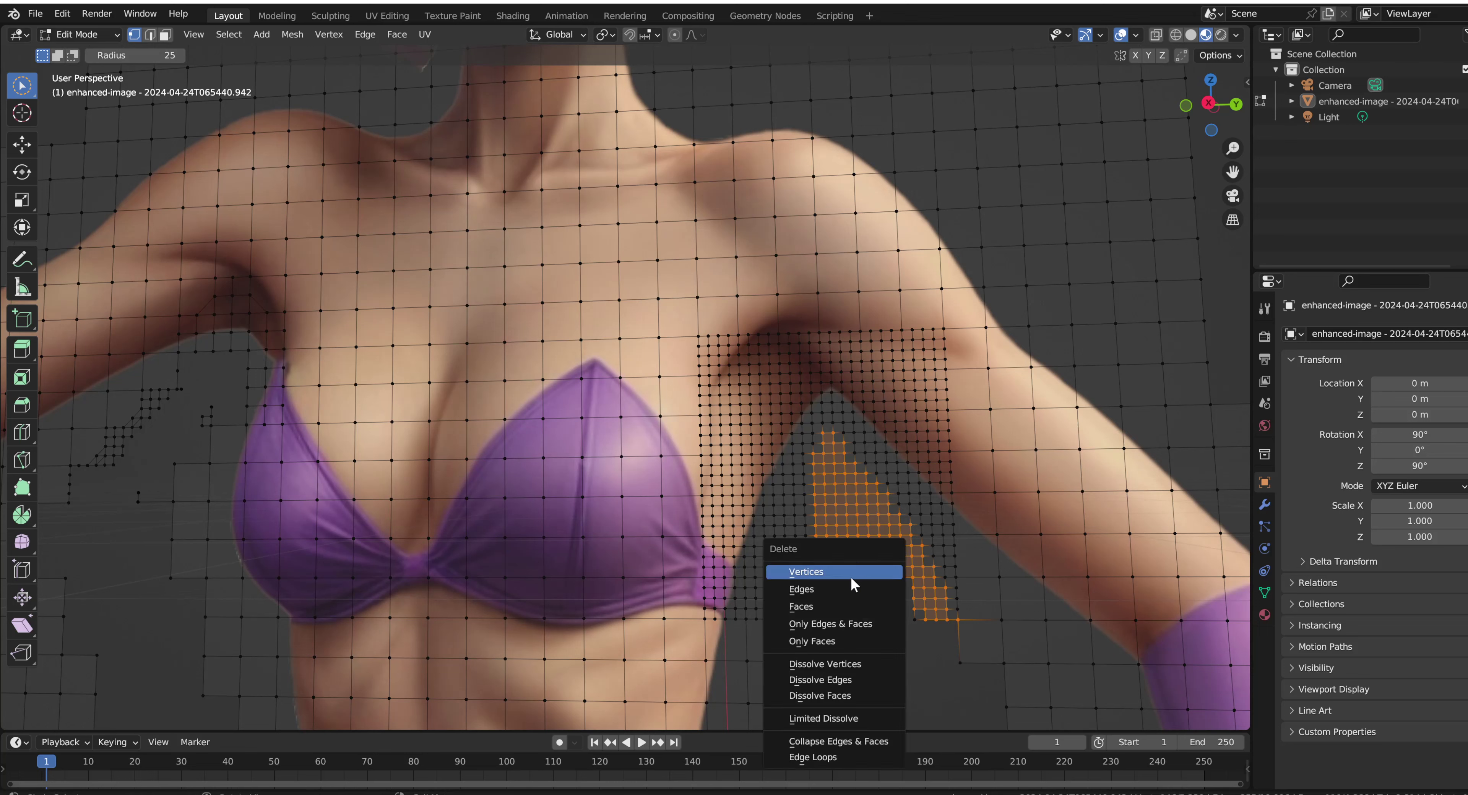
click(852, 575)
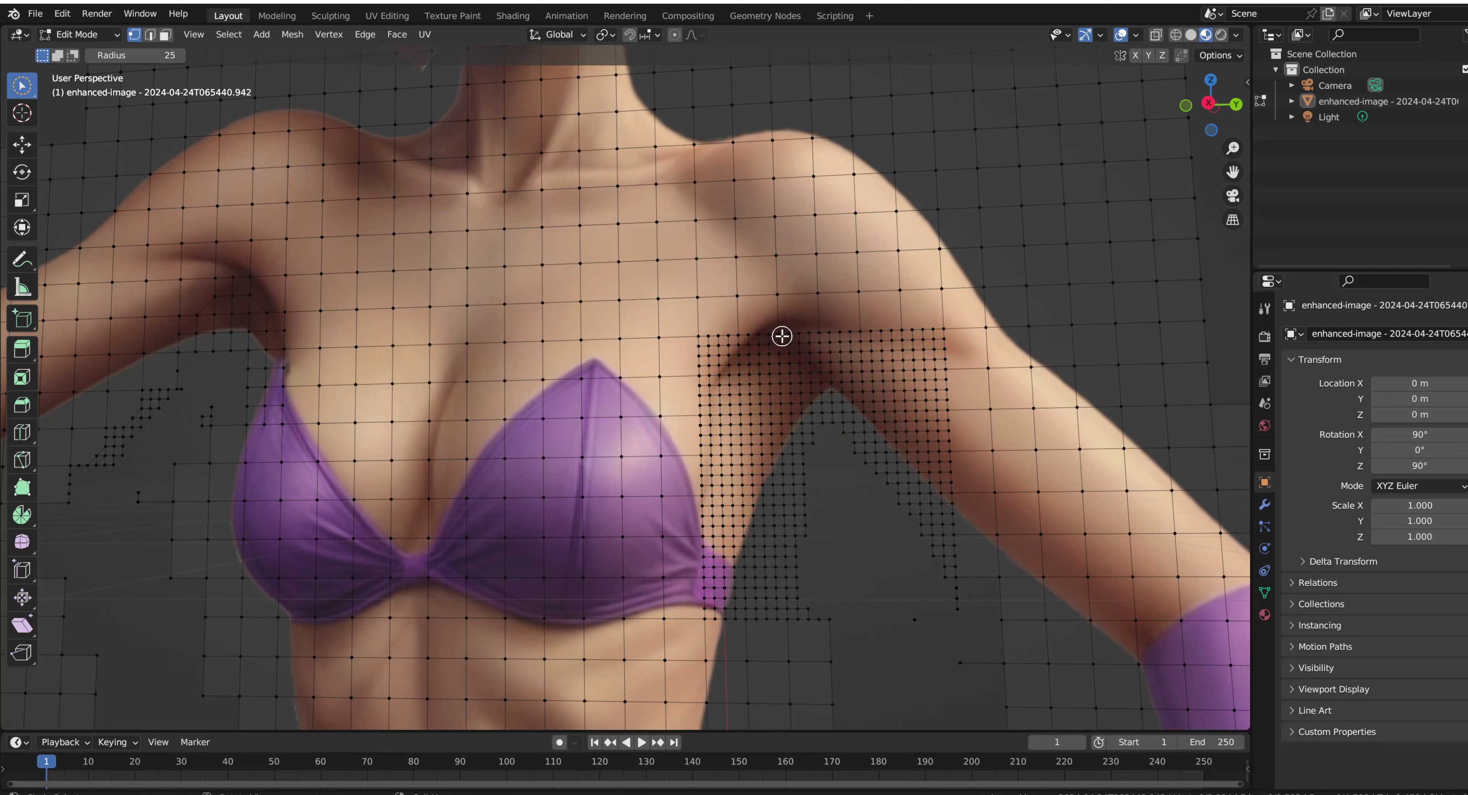
With the Select Box tool, select the rectangular area spanning the lower face, neck and shoulder tops and subdivide it twice
scroll(659, 337, down, 3)
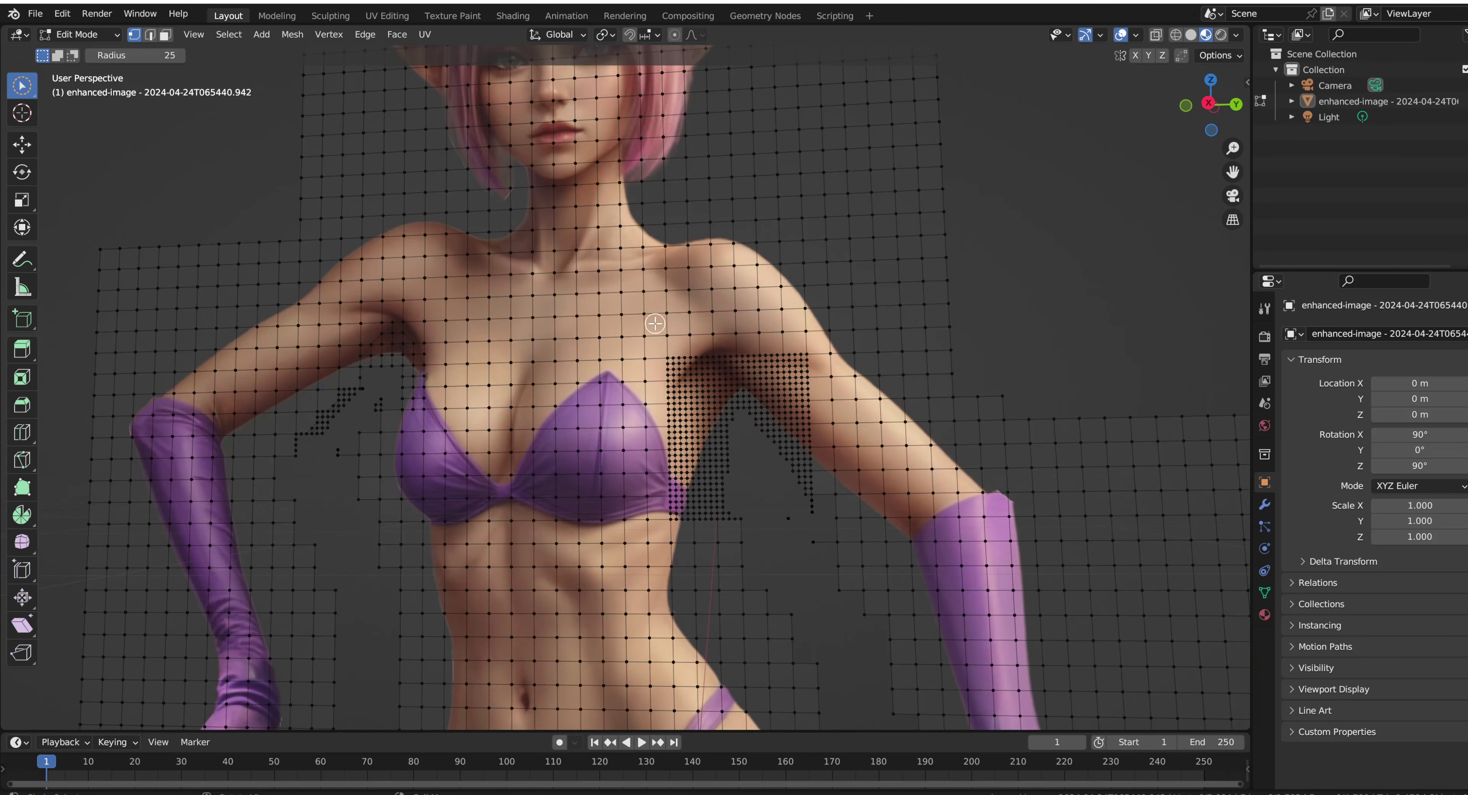
middle_drag(715, 398, 729, 400)
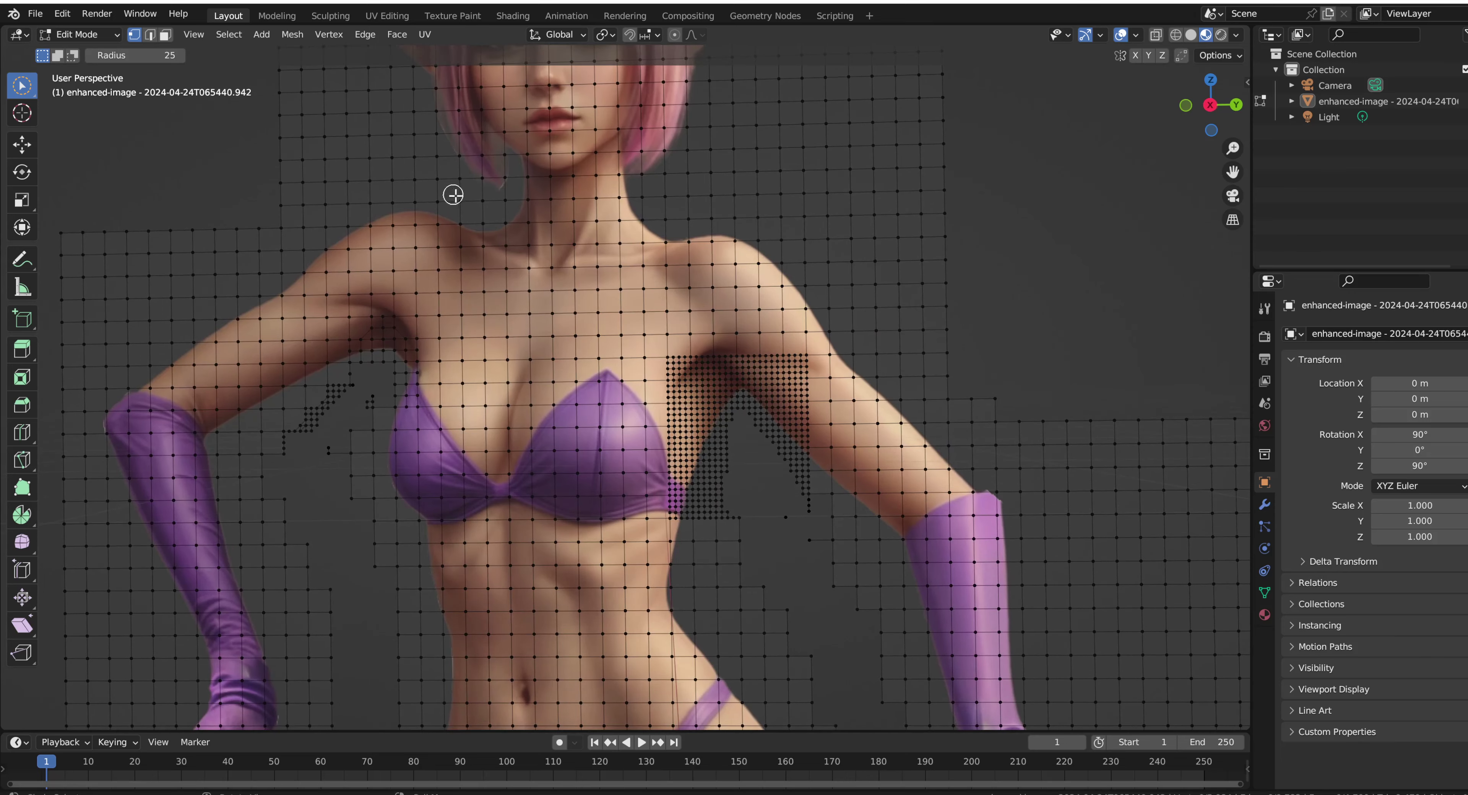
scroll(453, 199, down, 2)
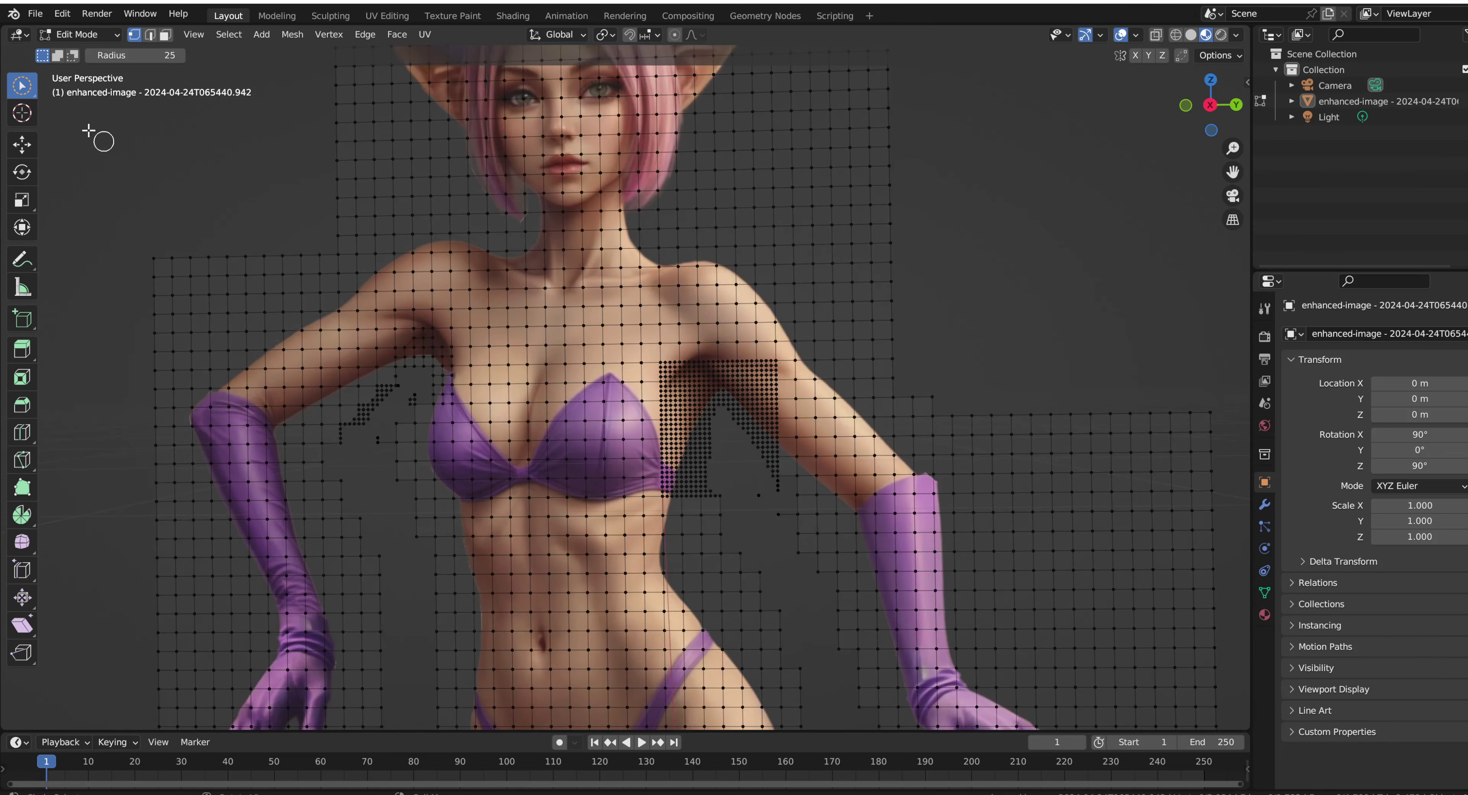
click(16, 89)
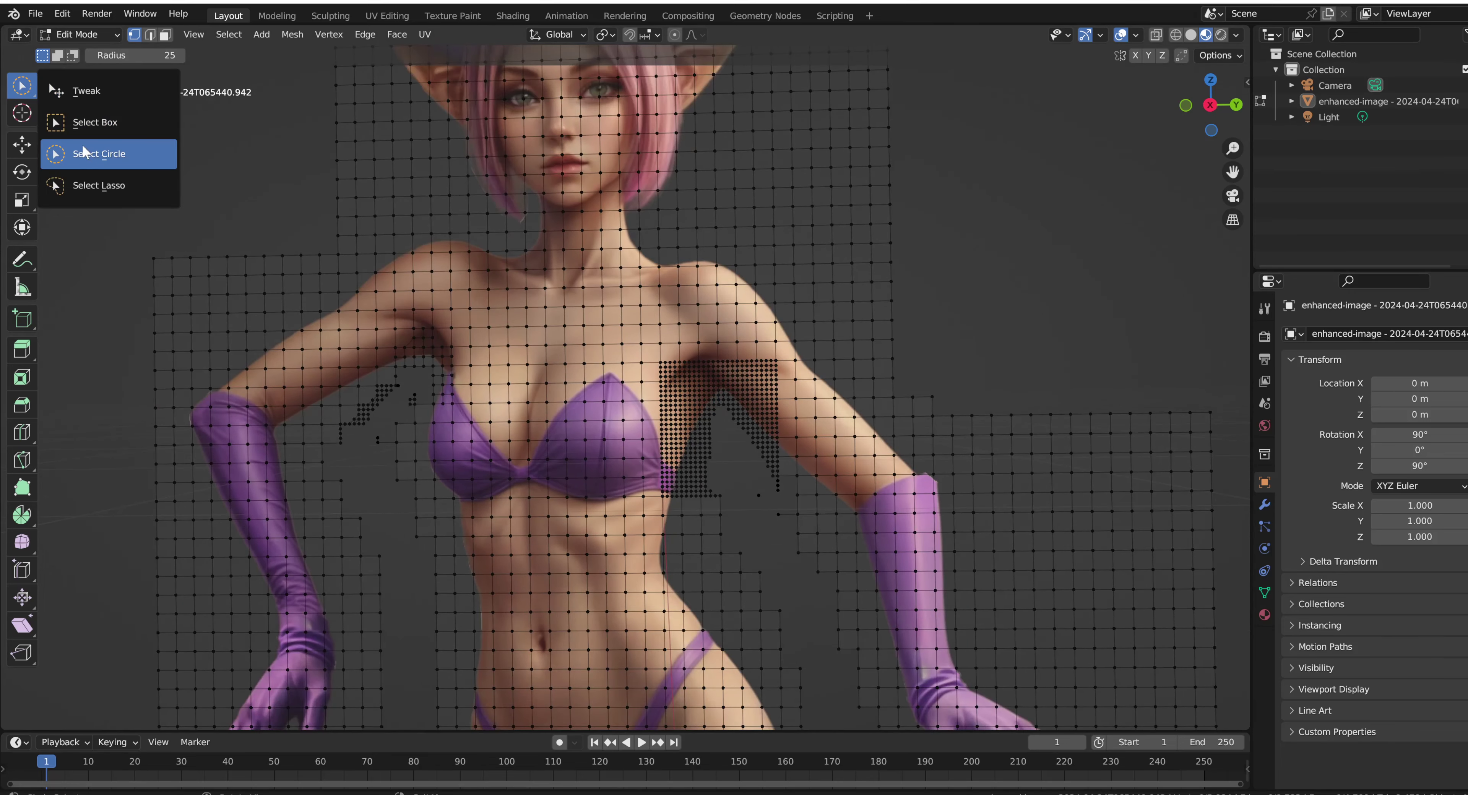
click(86, 131)
drag(408, 138, 797, 300)
right_click(599, 228)
click(594, 228)
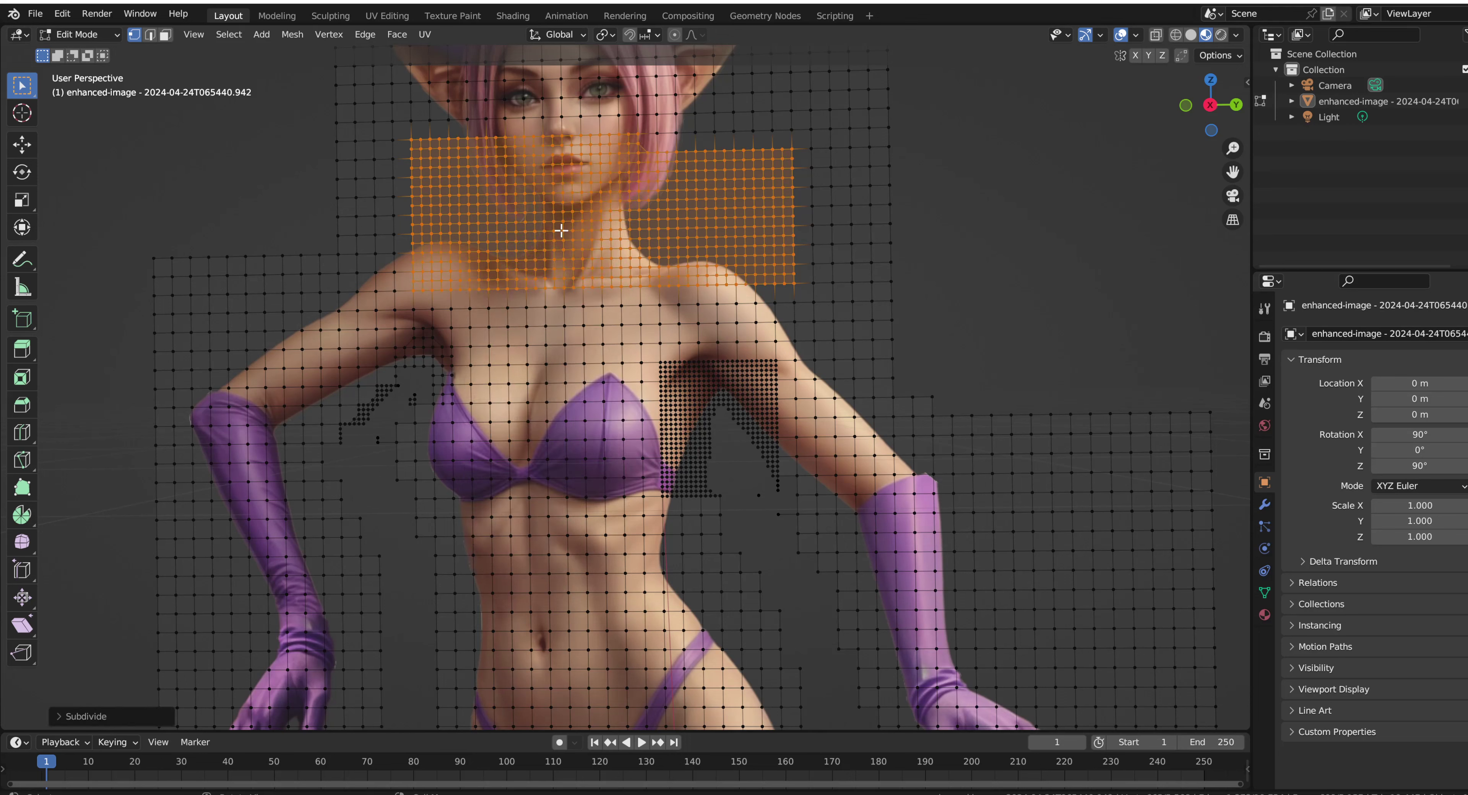
right_click(535, 206)
click(536, 205)
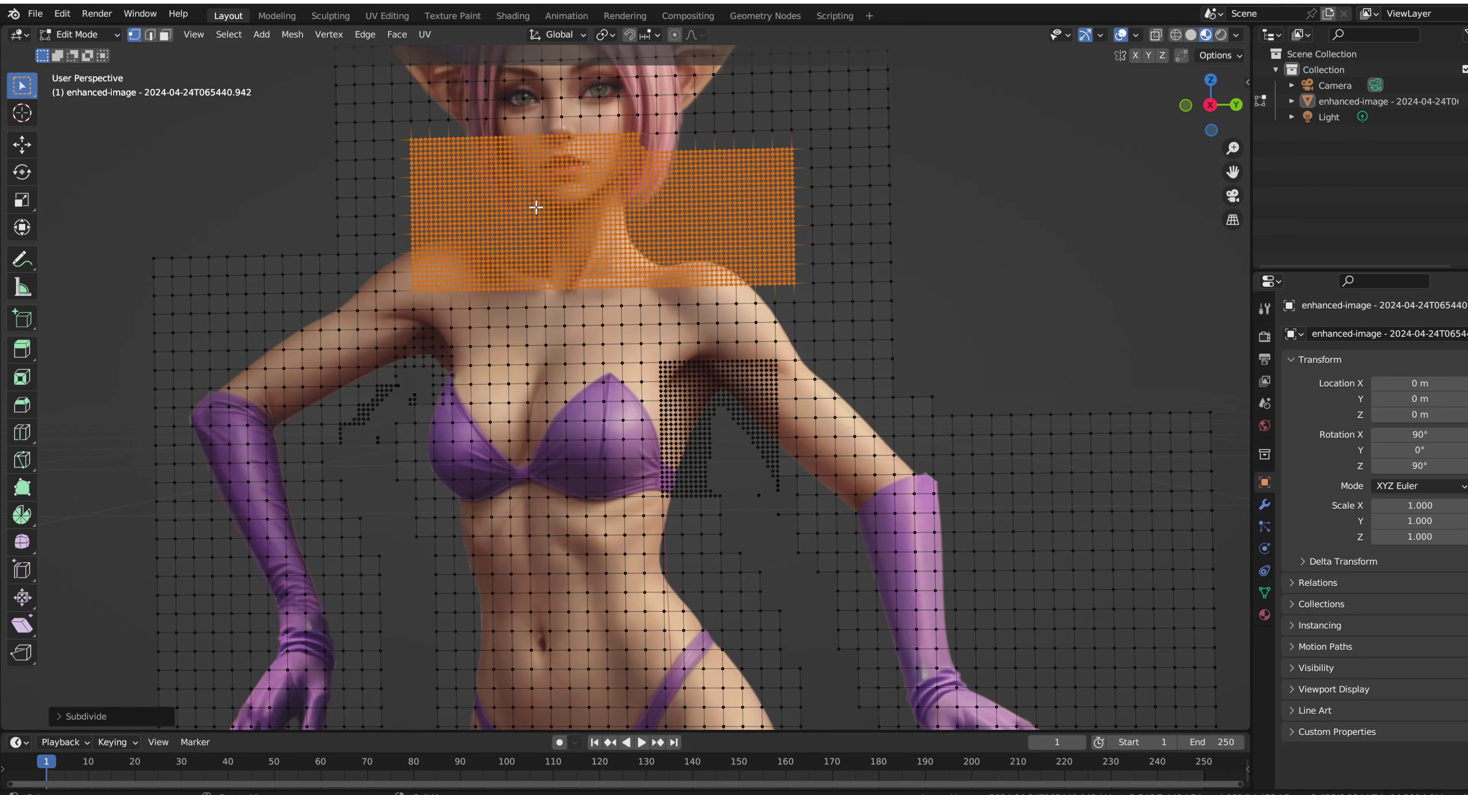
With the Select Circle tool, delete a diagonal band of vertices from the left-hand mesh edge down into the gap between neck and shoulder
drag(1234, 169, 1264, 255)
scroll(868, 351, up, 3)
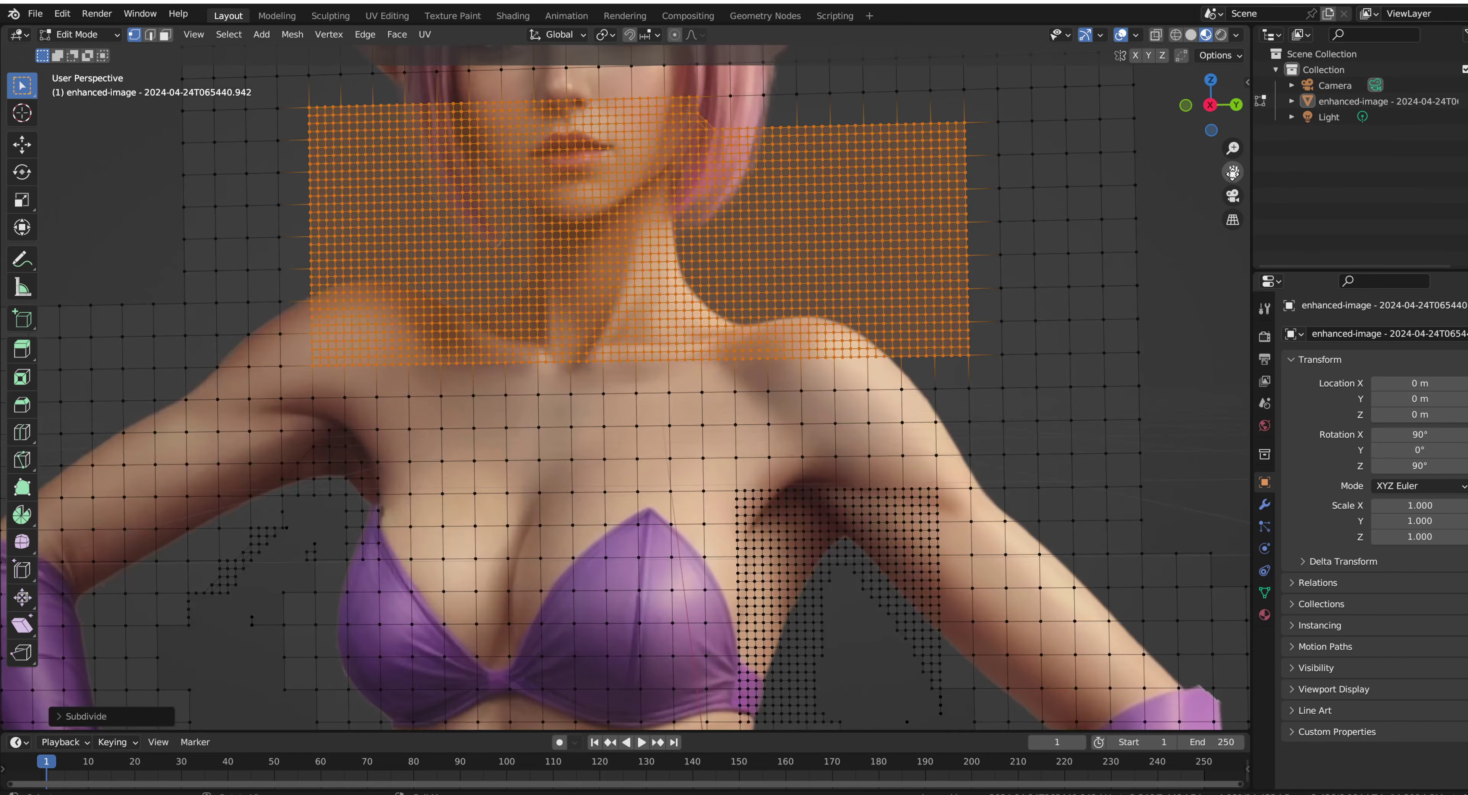
drag(1232, 171, 1270, 267)
click(649, 336)
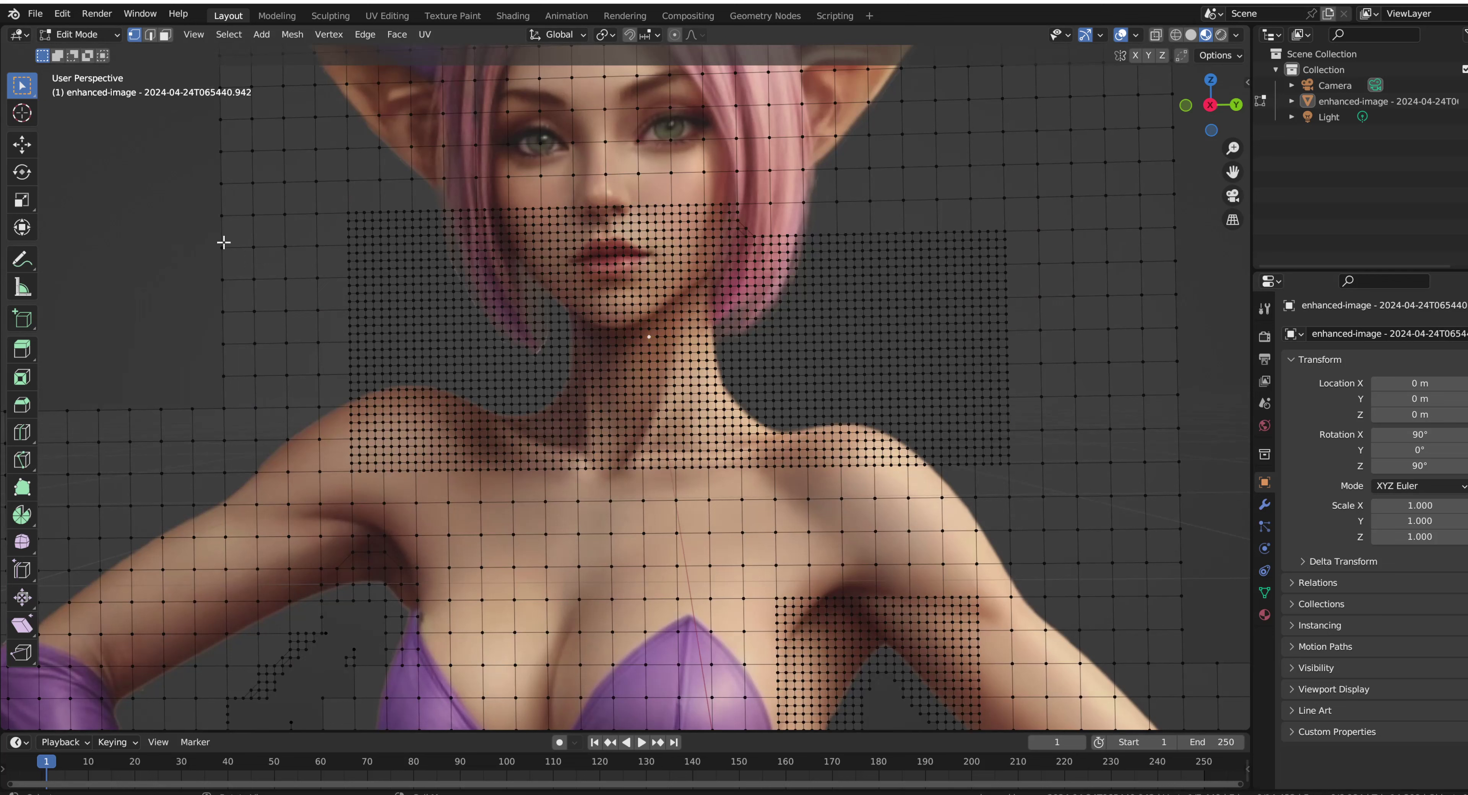
click(23, 90)
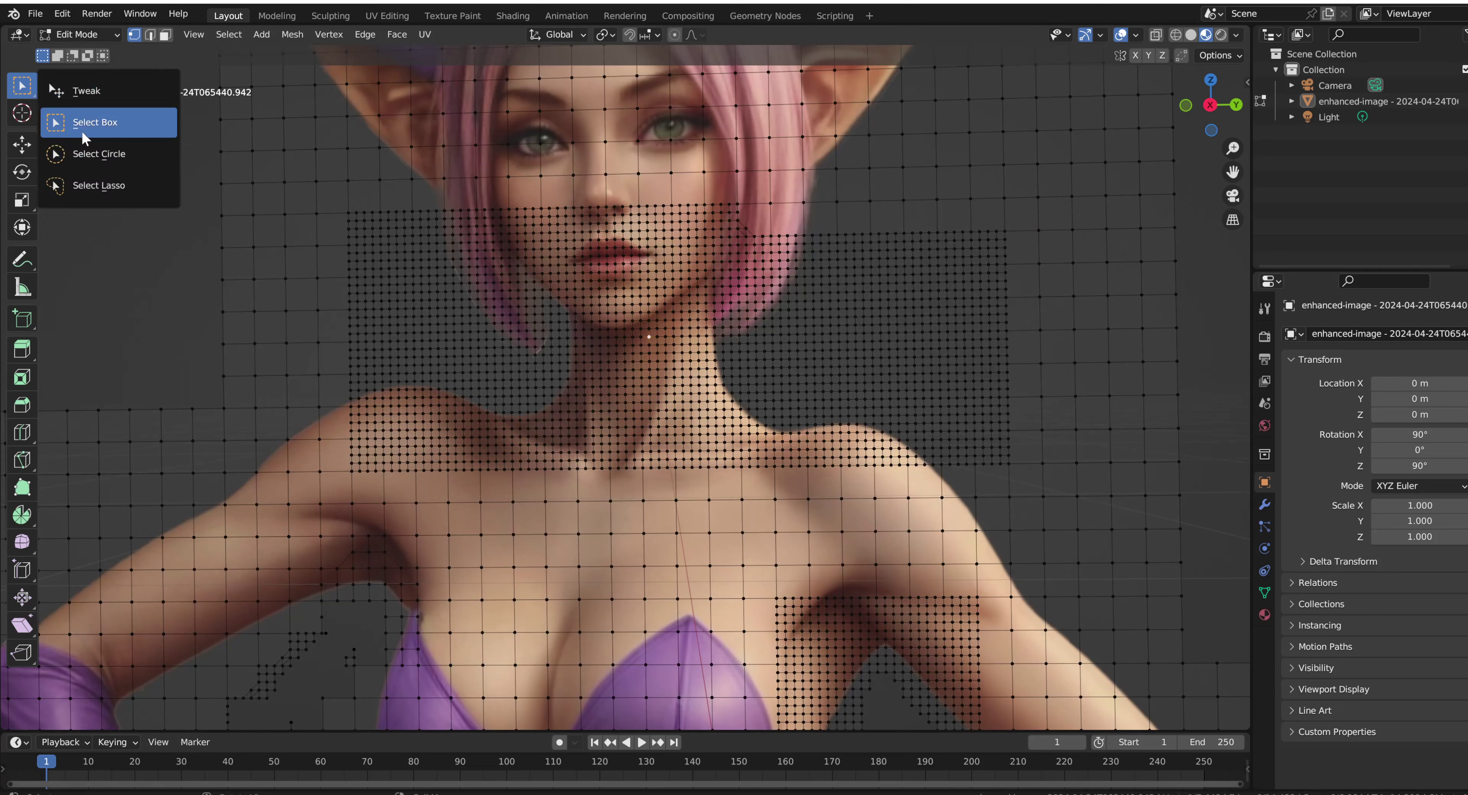
click(90, 155)
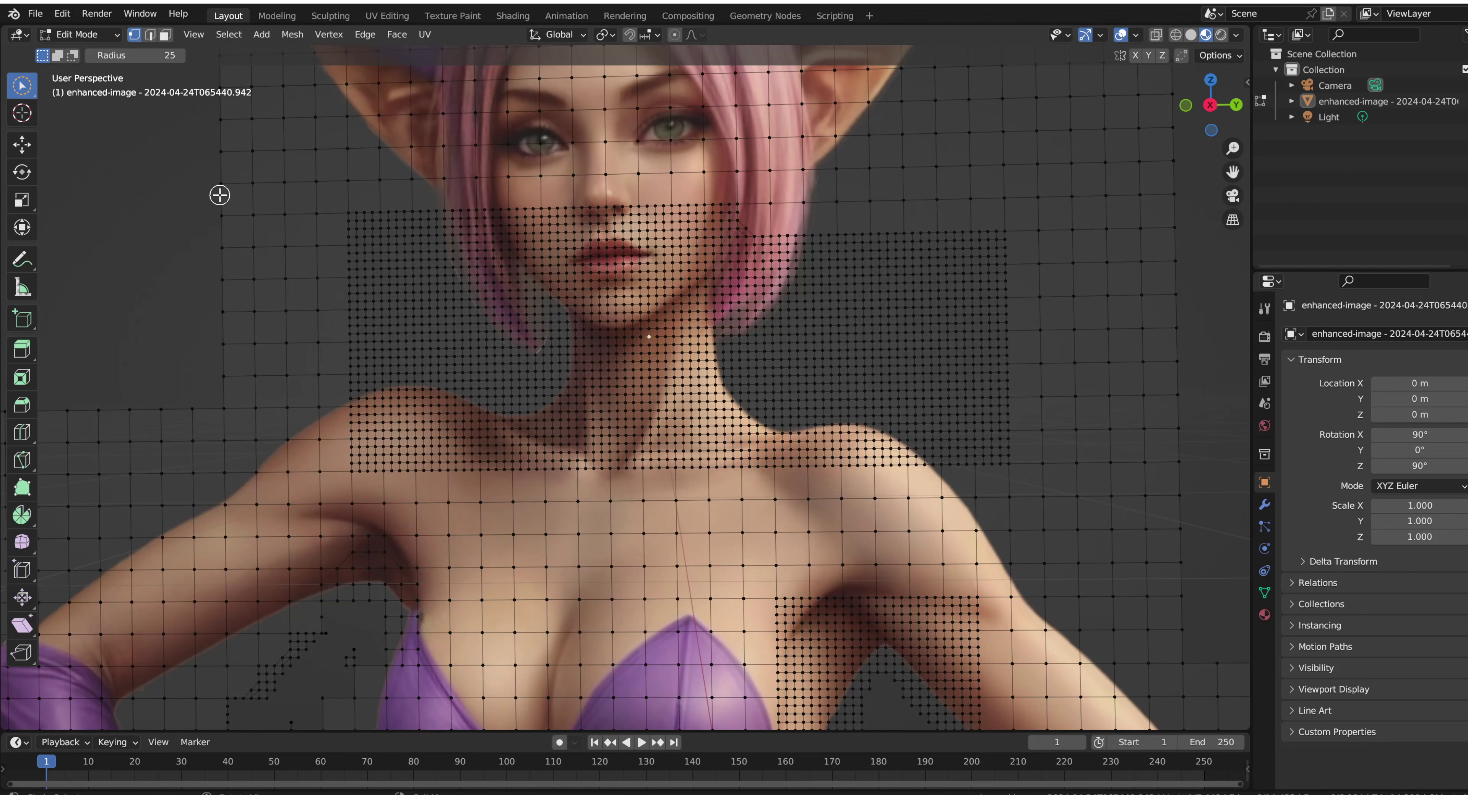
mouse_move(223, 197)
mouse_down()
mouse_move(370, 272)
mouse_move(420, 331)
mouse_move(510, 371)
mouse_up()
key(x)
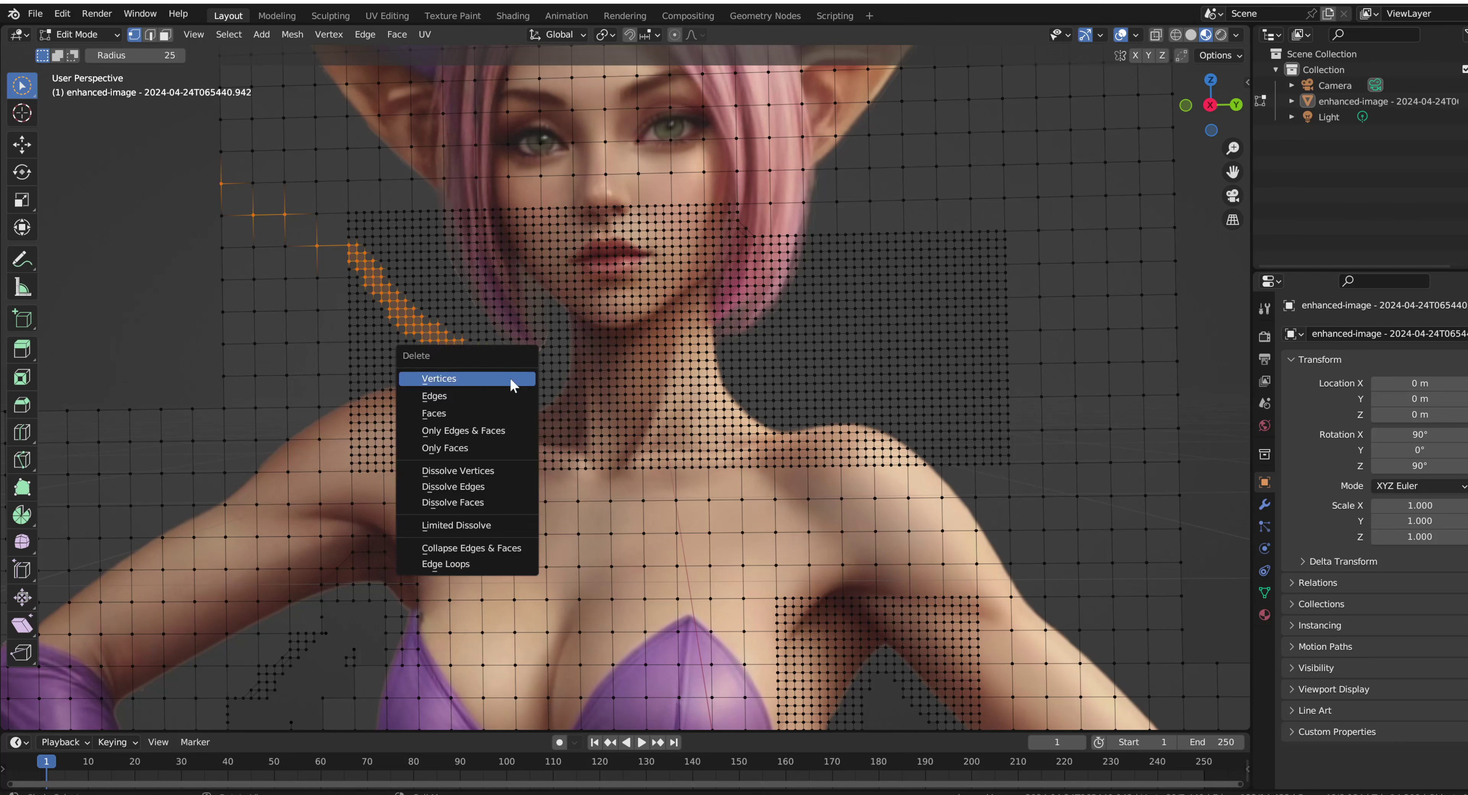
click(510, 380)
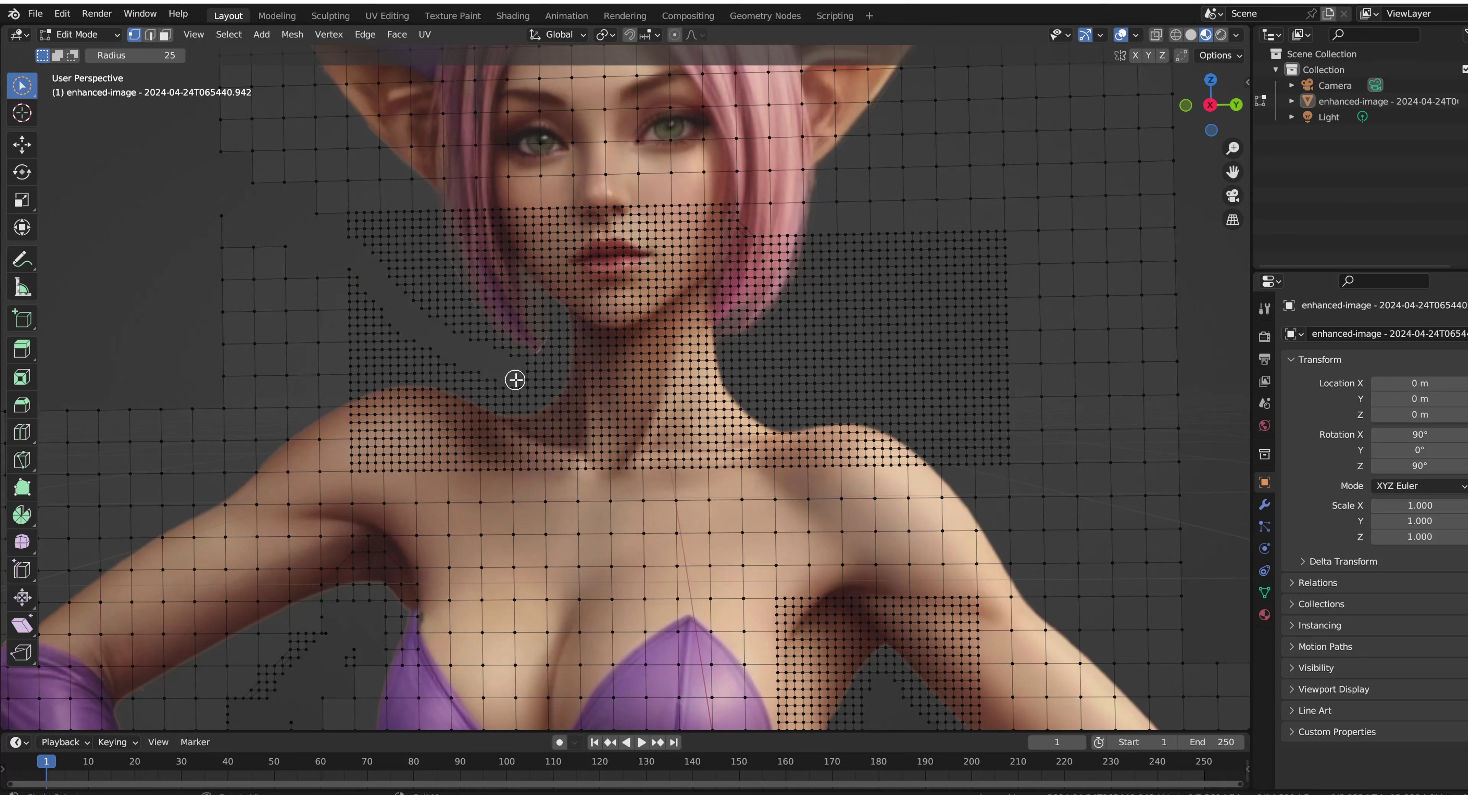
drag(531, 383, 523, 381)
key(x)
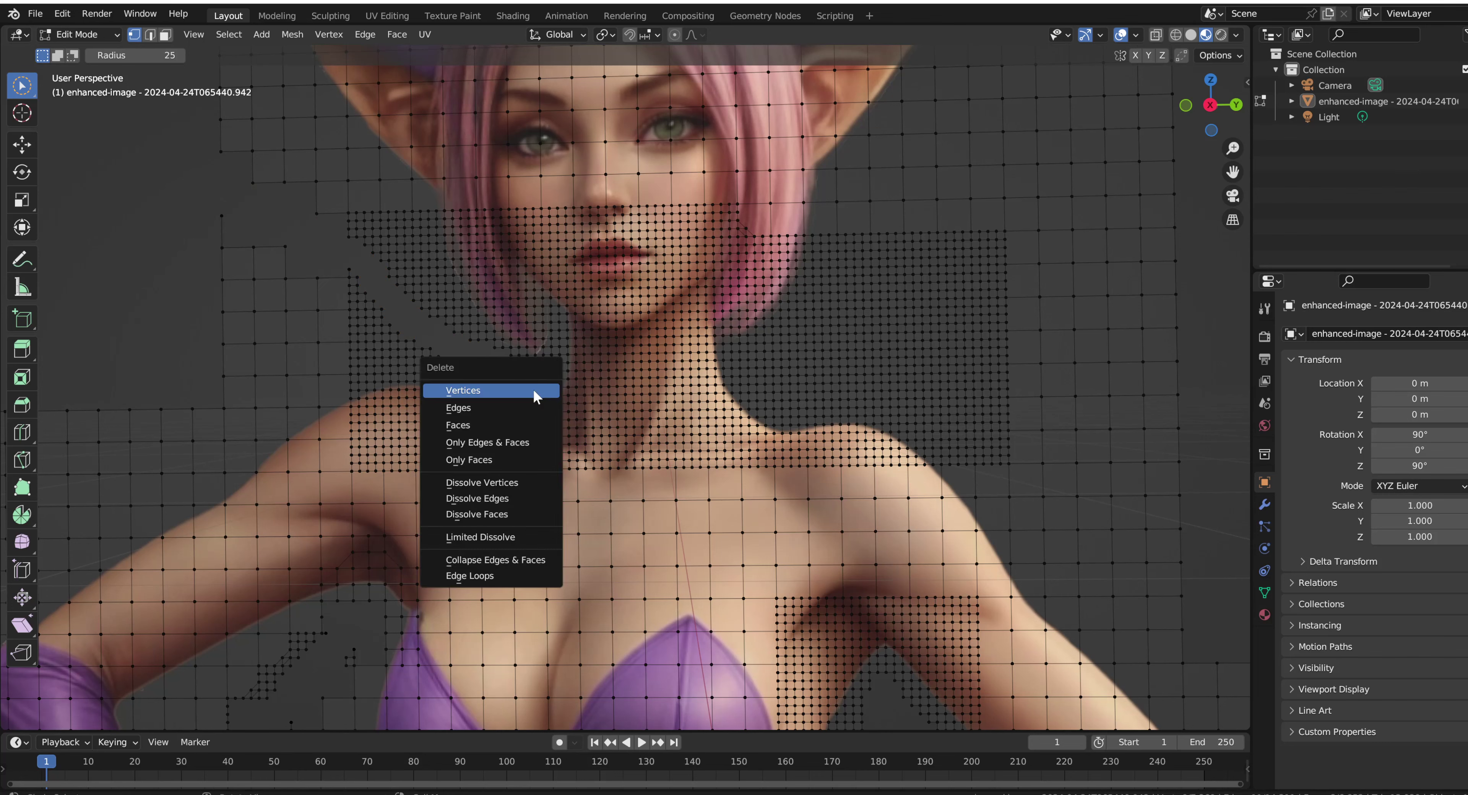
click(534, 392)
Delete the diagonal band of dense vertices in the empty area between the right-hand side of the neck and the outer edge
mouse_move(906, 248)
mouse_down()
mouse_move(762, 378)
mouse_move(749, 371)
mouse_move(812, 352)
mouse_move(932, 256)
mouse_up()
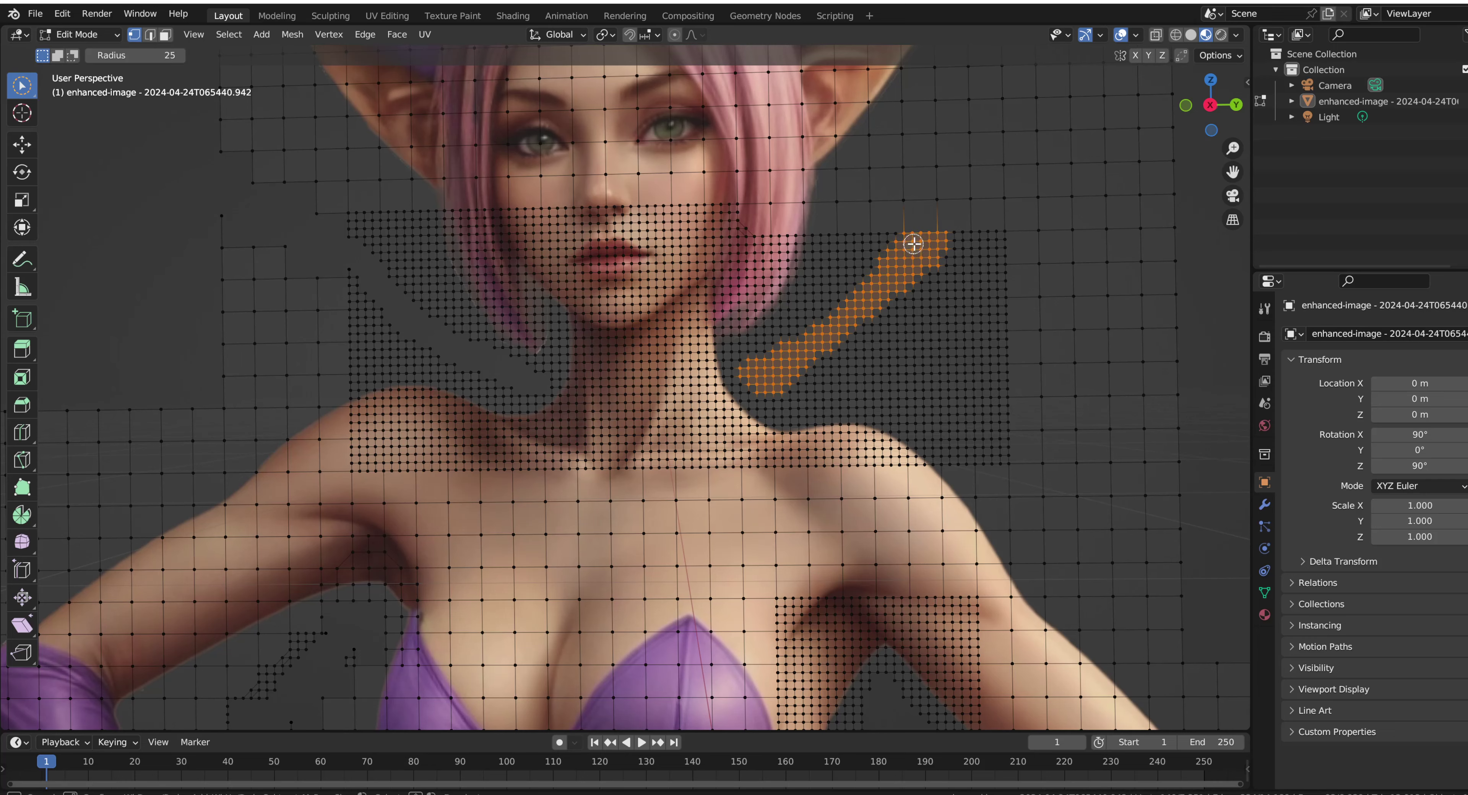
key(x)
click(923, 256)
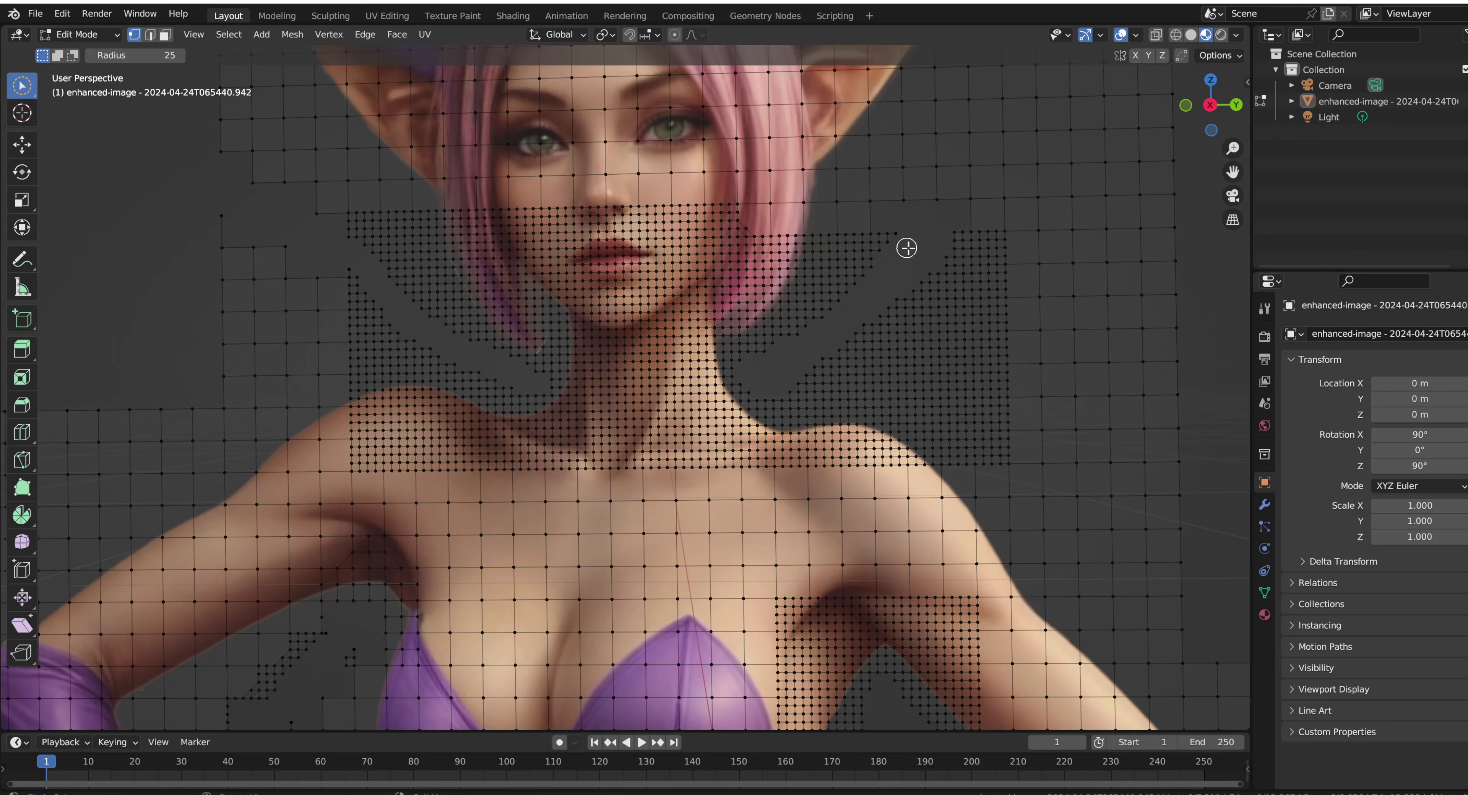
Delete the vertices in the empty area beside the right-hand ear and above the right-hand shoulder
scroll(908, 246, down, 6)
mouse_move(741, 327)
mouse_down()
mouse_move(800, 234)
mouse_move(761, 328)
mouse_move(790, 266)
mouse_move(798, 353)
mouse_move(750, 336)
mouse_move(774, 352)
mouse_move(734, 360)
mouse_move(810, 363)
mouse_up()
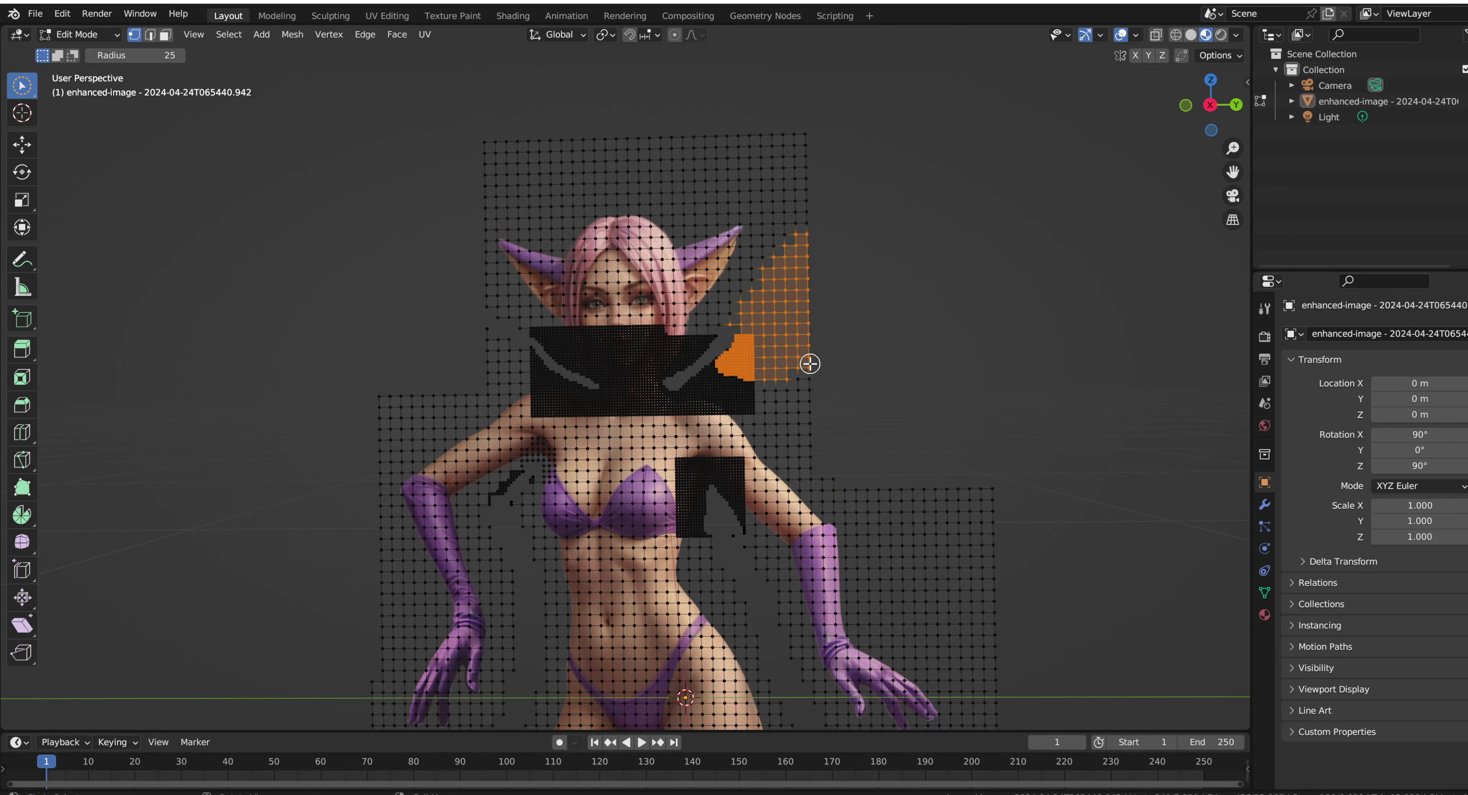
key(x)
click(767, 362)
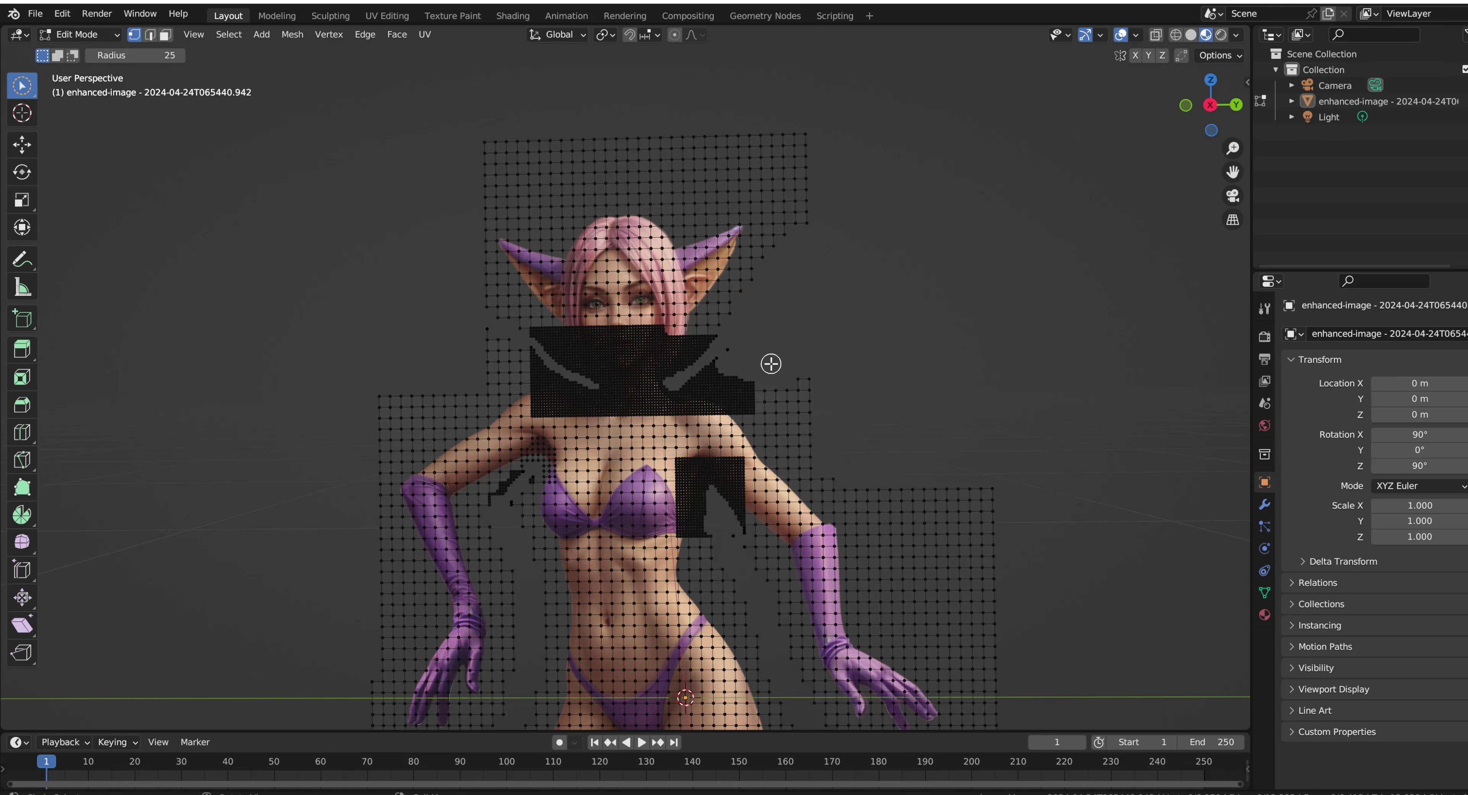
key(x)
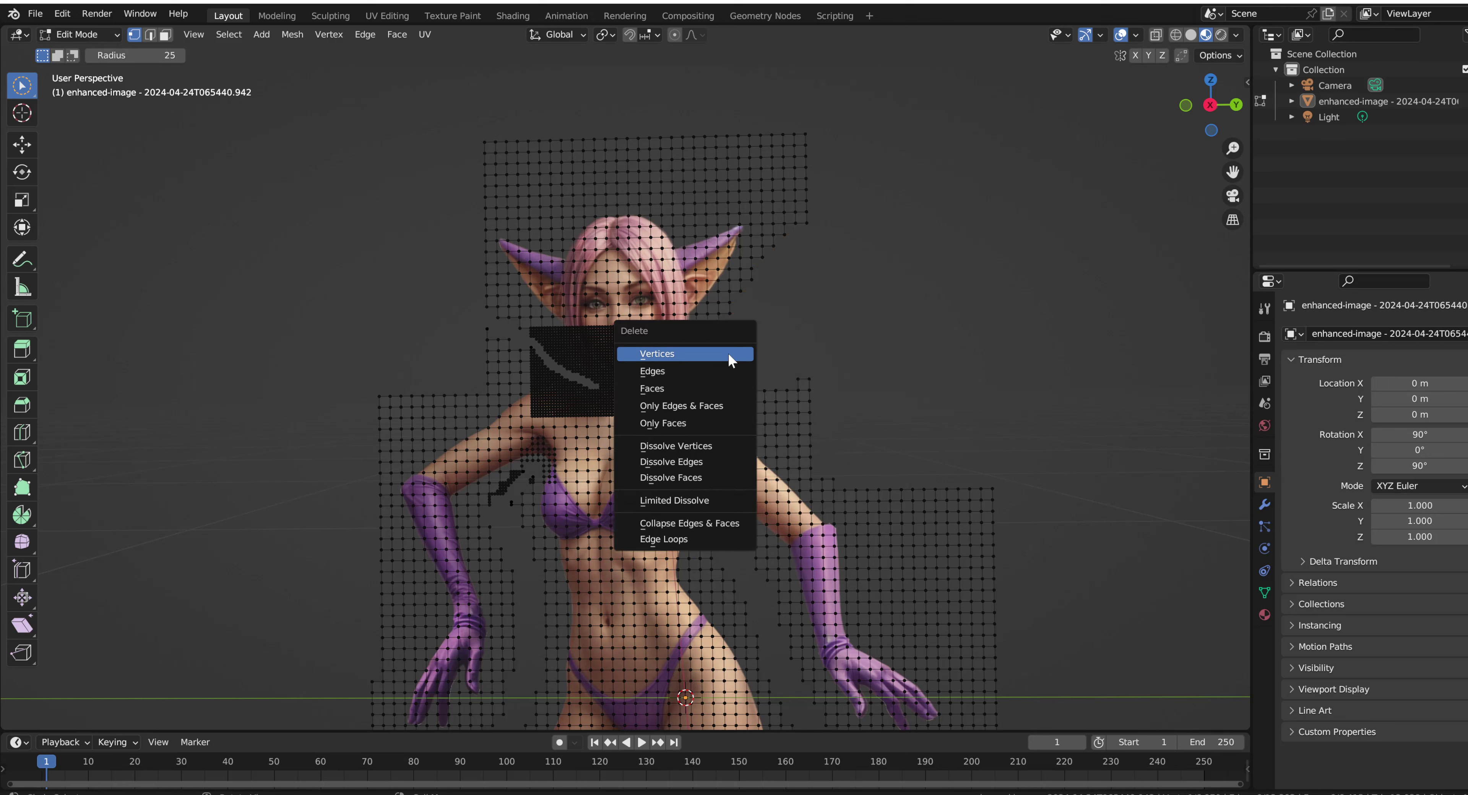
click(728, 354)
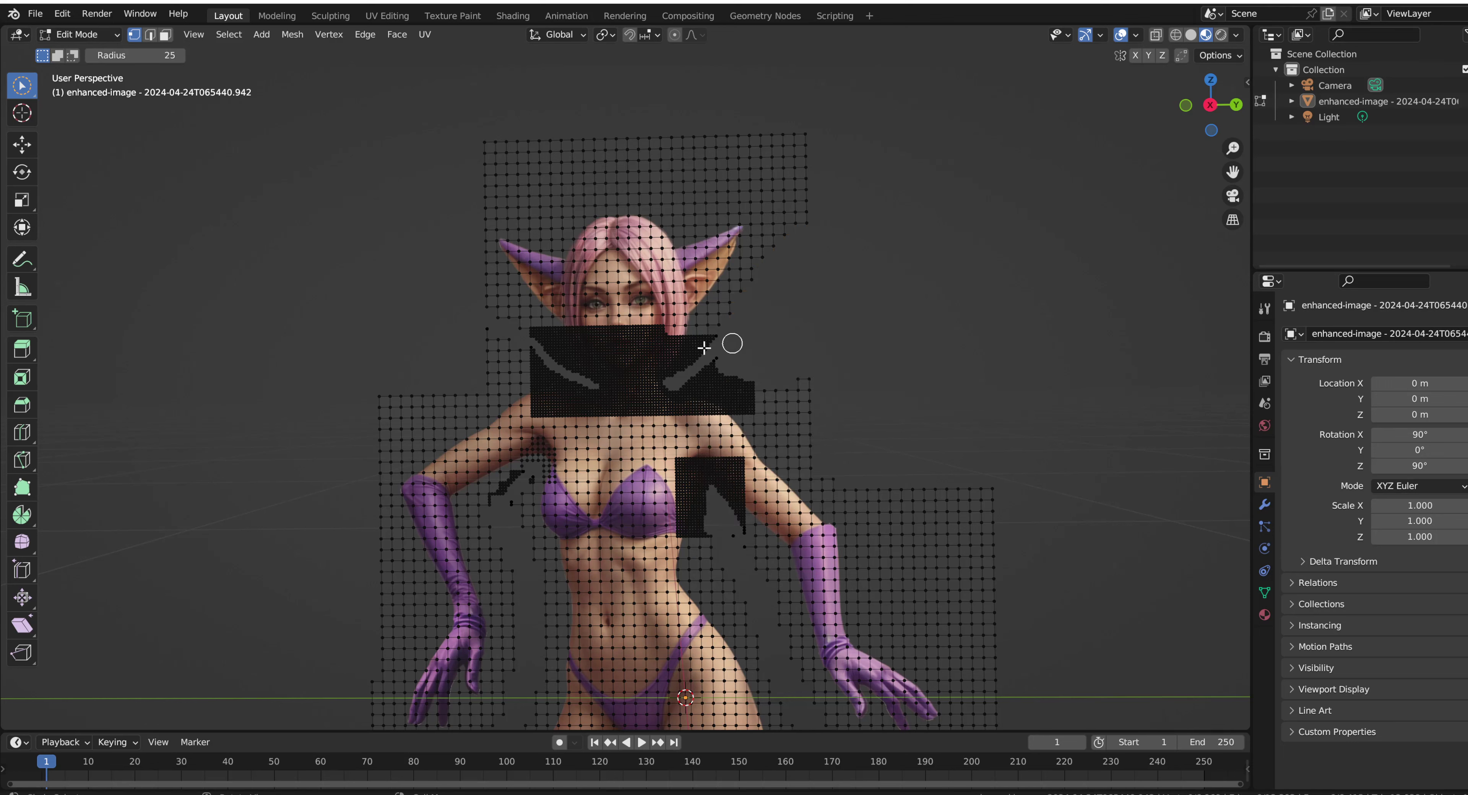
Delete the stray vertices below the left-hand ear and the group at the mesh's upper left-hand corner
drag(528, 351, 480, 328)
key(x)
click(482, 331)
drag(478, 140, 532, 199)
key(x)
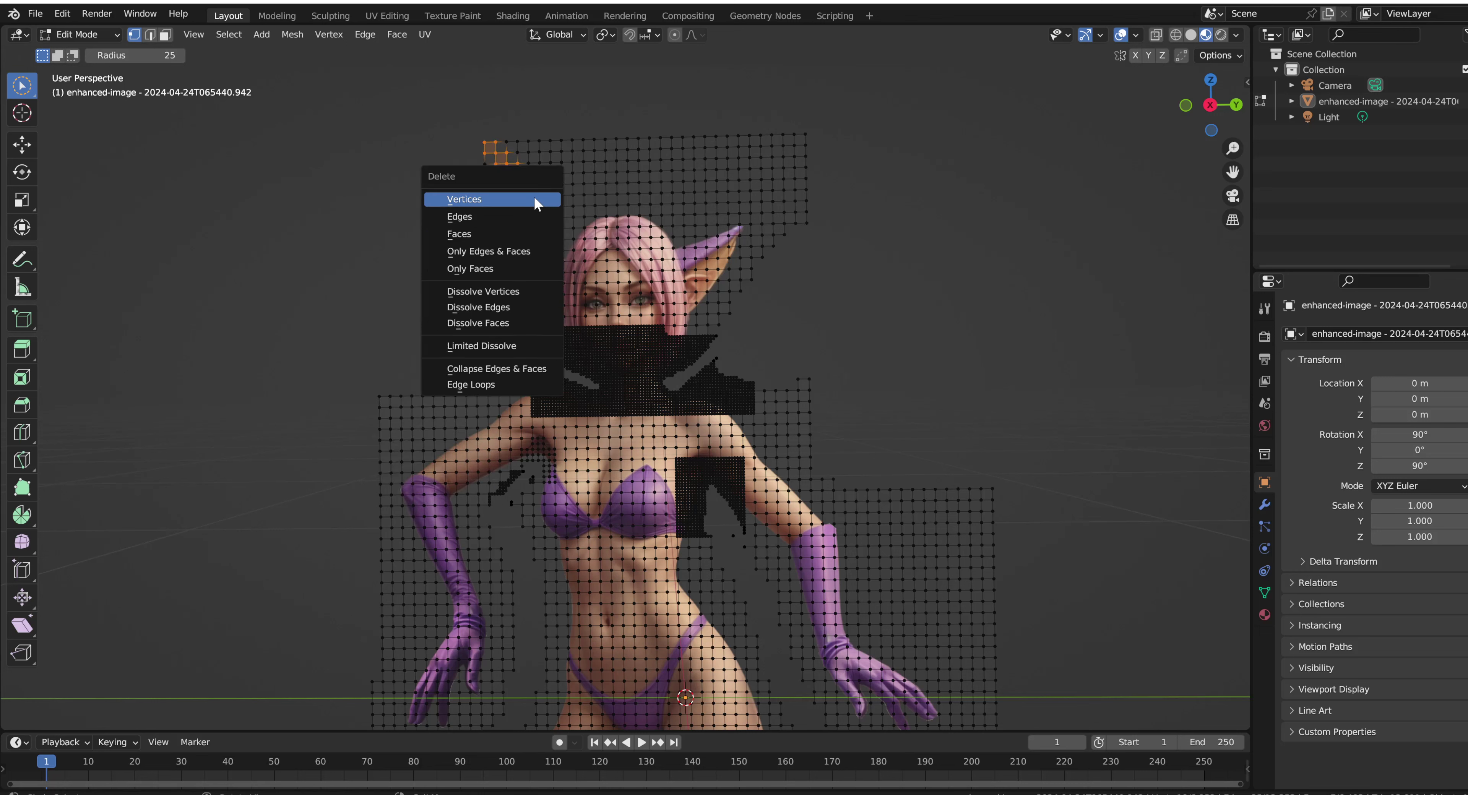
click(535, 199)
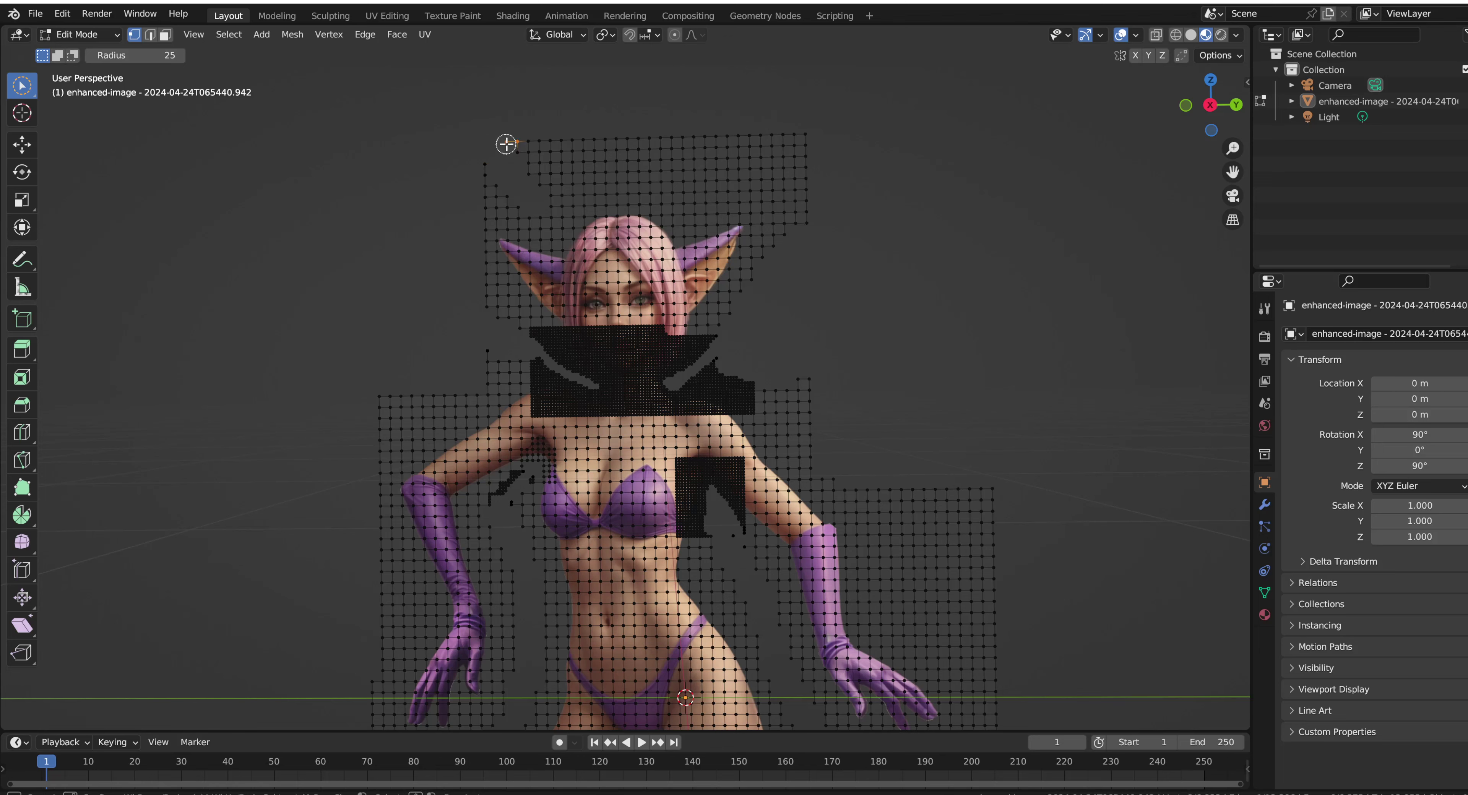
Delete the row of vertices along the mesh's top edge together with the triangular area at its upper right-hand corner
drag(508, 144, 683, 129)
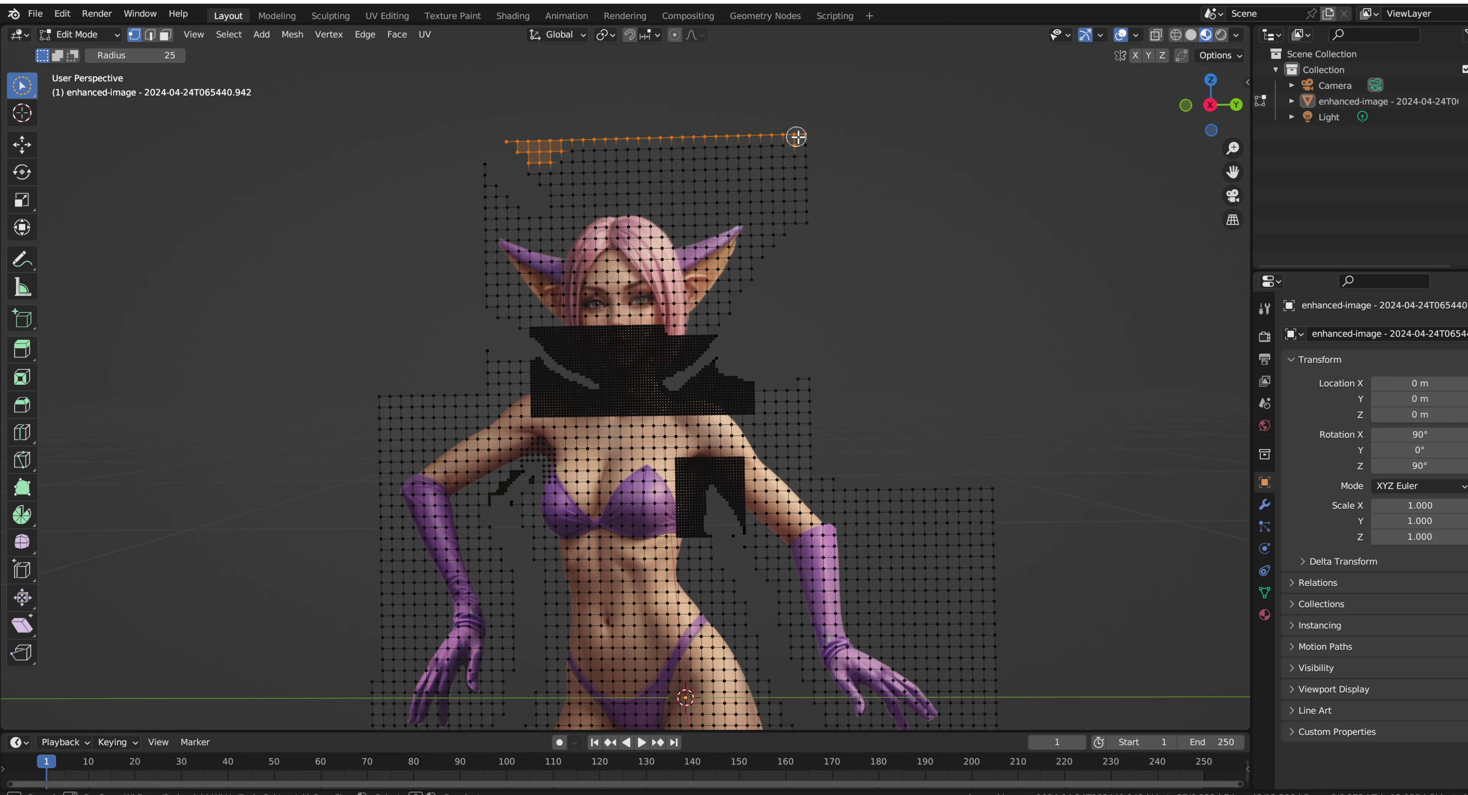
mouse_move(797, 136)
mouse_down()
mouse_move(751, 136)
mouse_move(789, 157)
mouse_move(811, 244)
mouse_move(787, 178)
mouse_move(735, 139)
mouse_move(787, 208)
mouse_move(788, 167)
mouse_up()
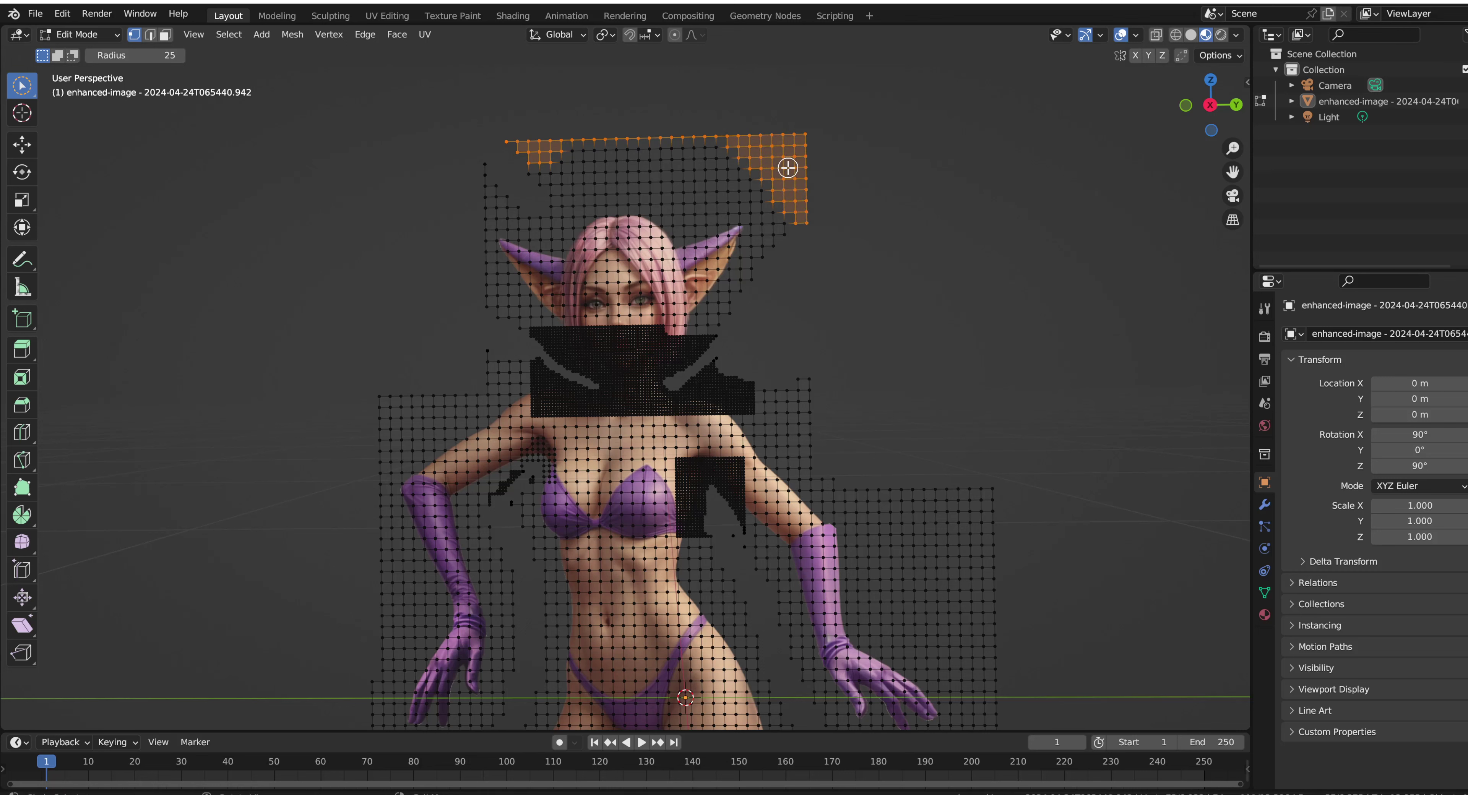
key(x)
click(786, 169)
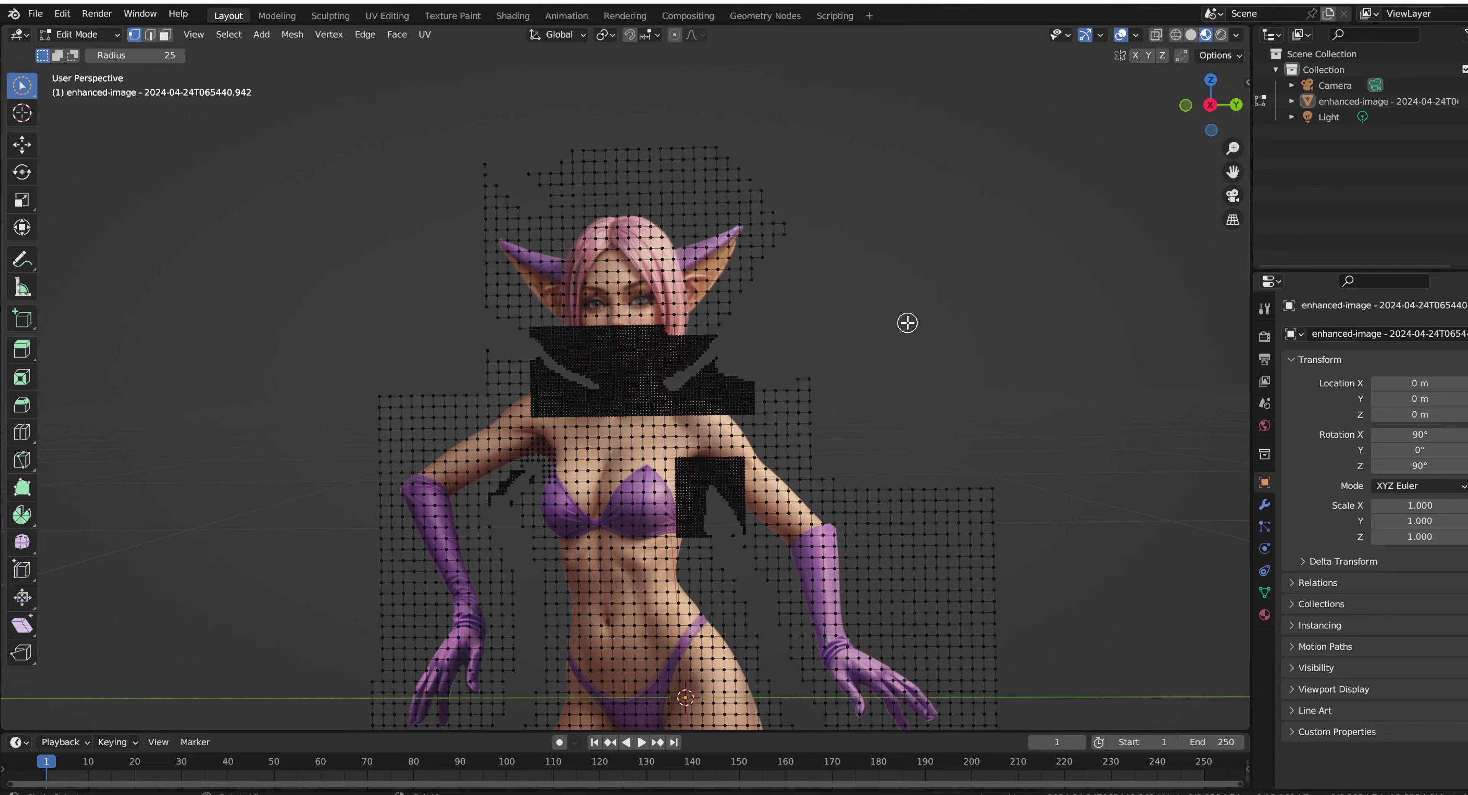
Delete the small triangular peak of dense vertices above the right-hand shoulder
scroll(906, 324, up, 4)
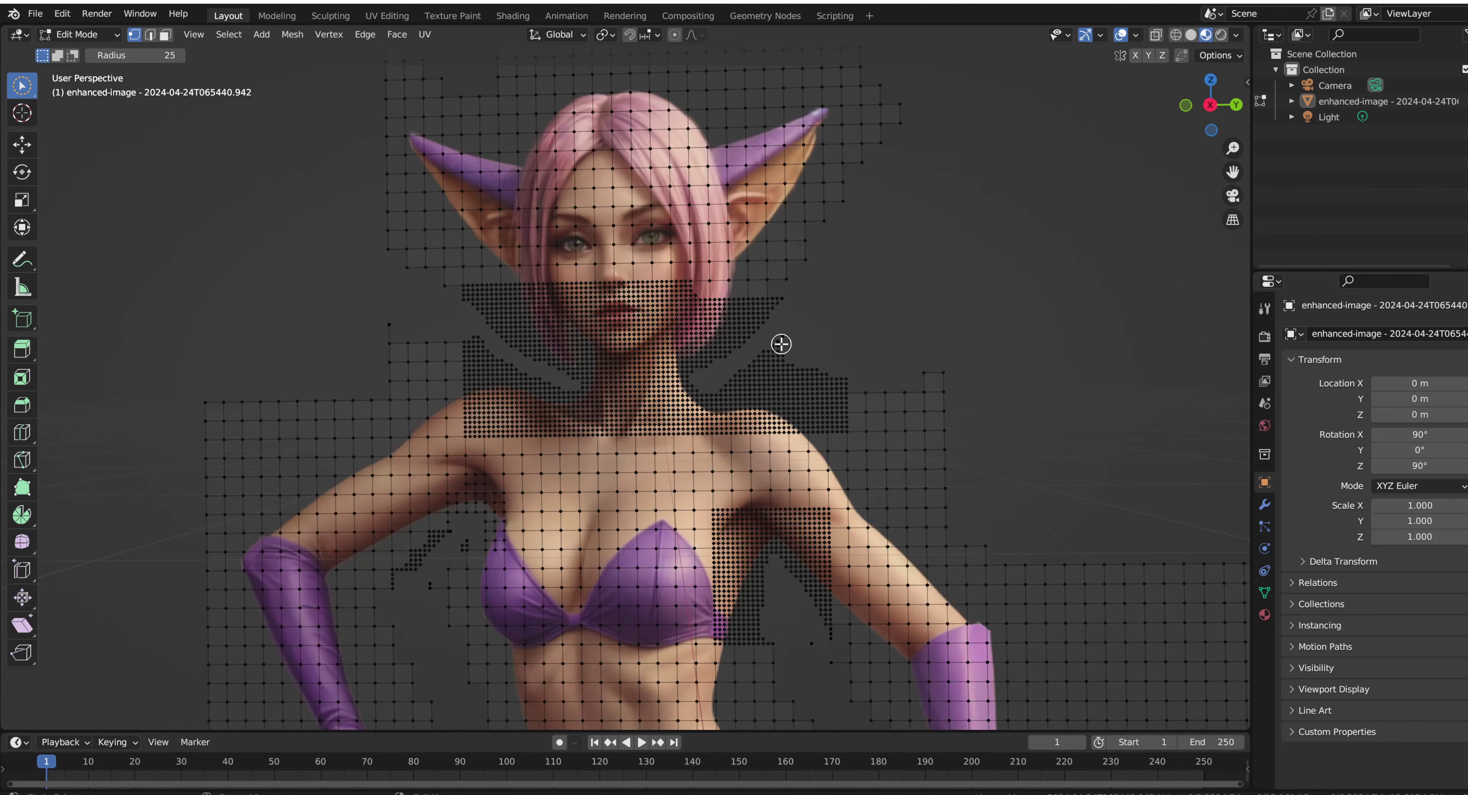
mouse_move(781, 343)
mouse_down()
mouse_move(753, 364)
mouse_move(787, 366)
mouse_up()
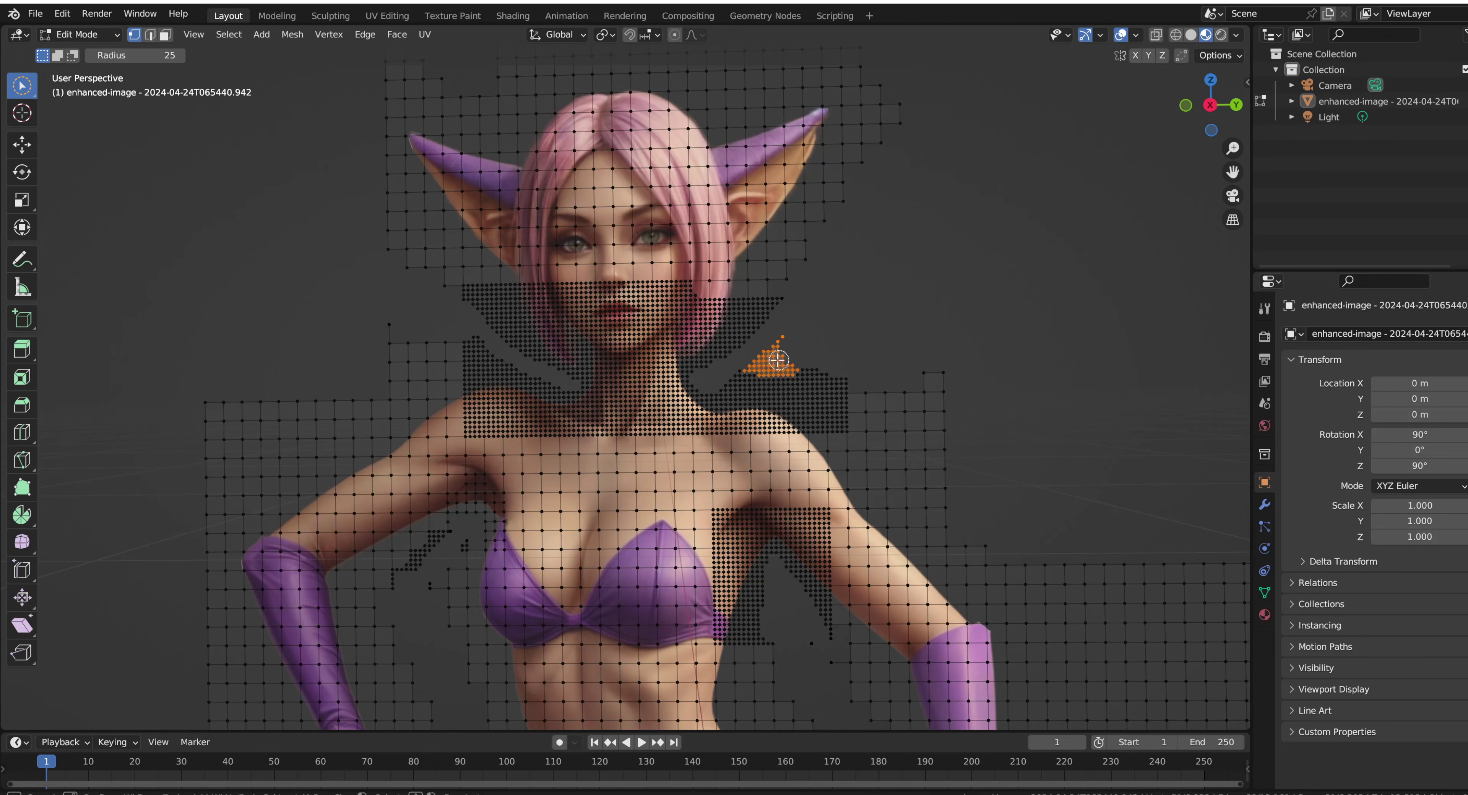
key(x)
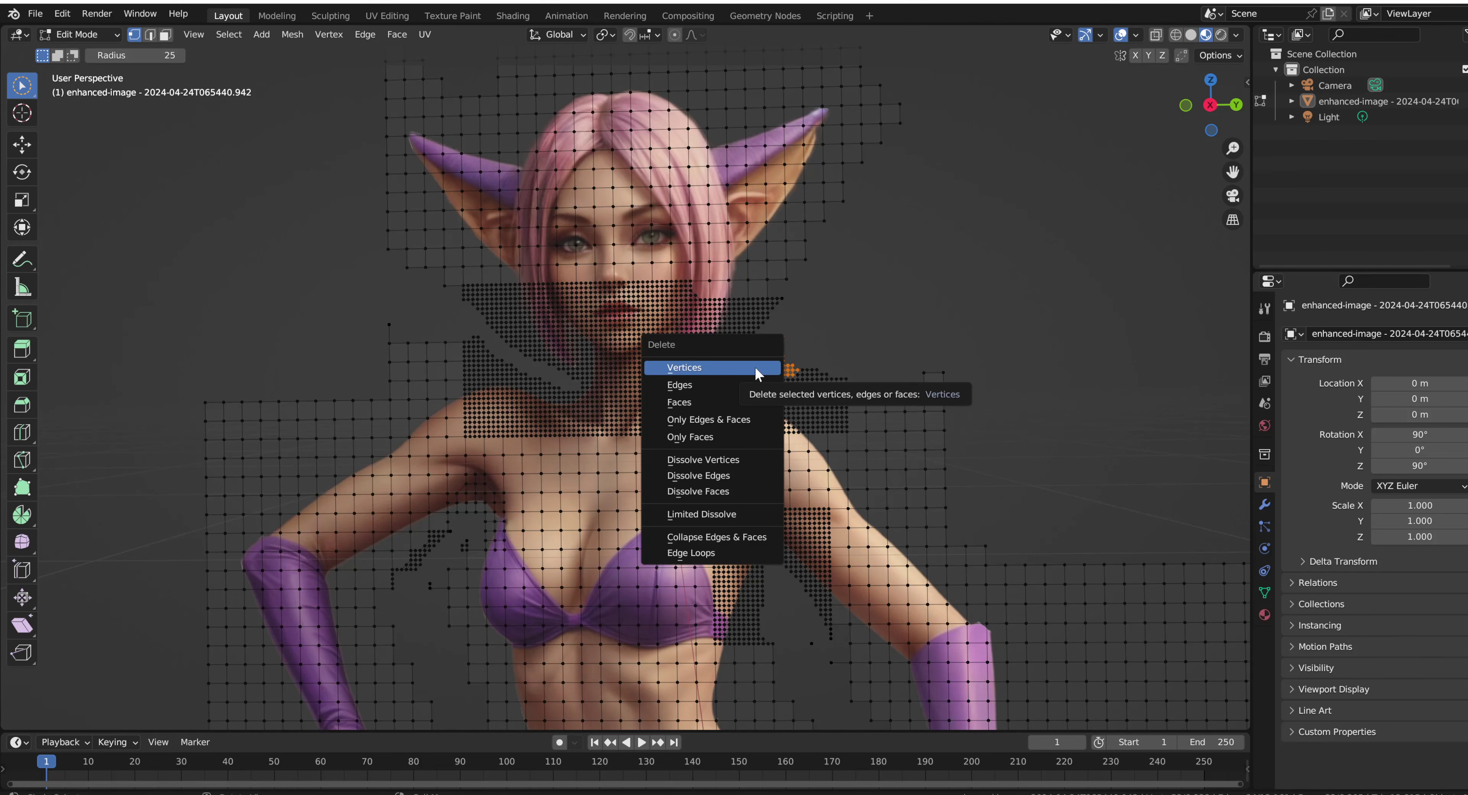
click(756, 373)
Delete the vertices in the empty area outside the right-hand forearm, above the hand
scroll(1036, 543, down, 6)
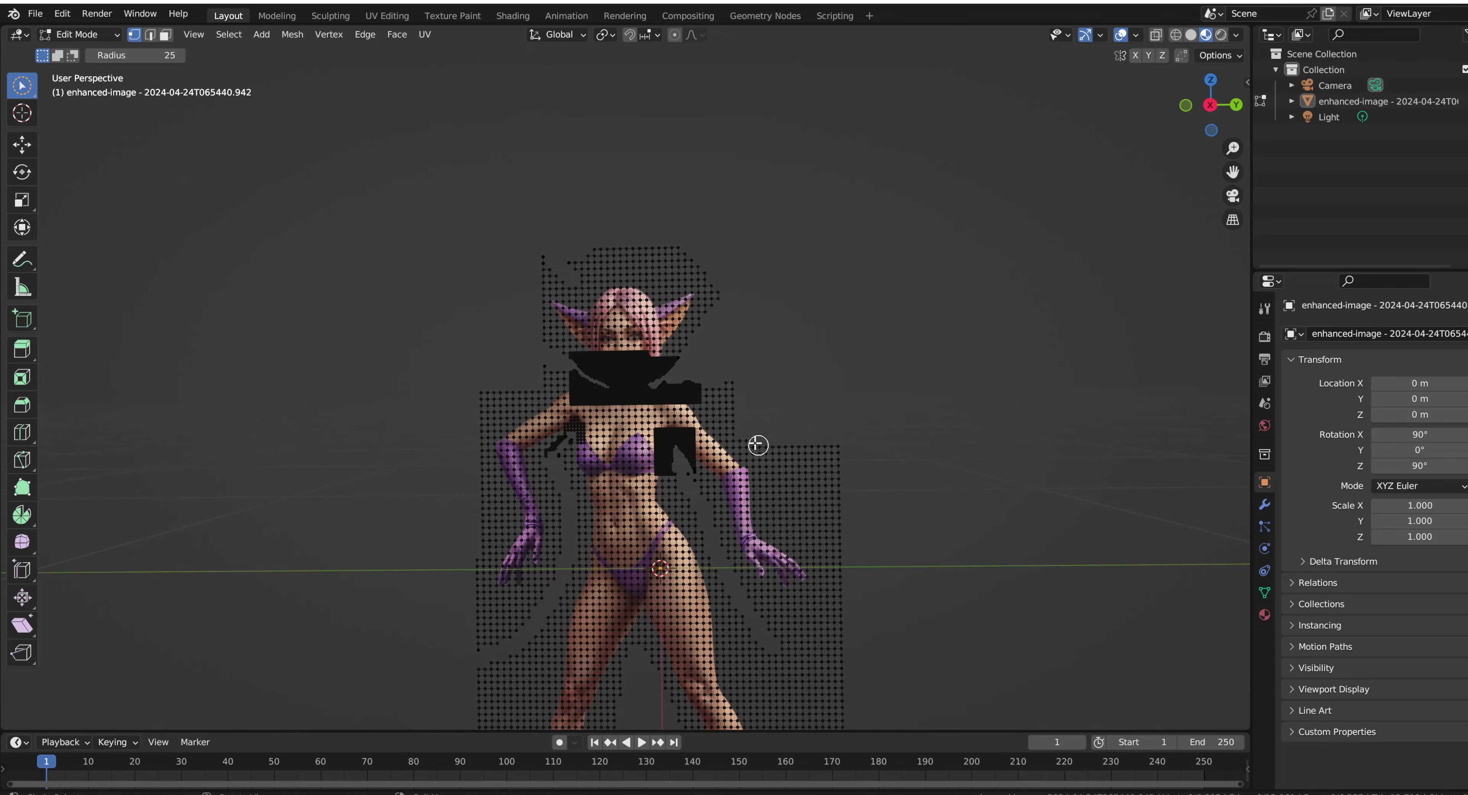
mouse_move(774, 447)
mouse_down()
mouse_move(807, 501)
mouse_move(801, 456)
mouse_move(824, 457)
mouse_move(842, 495)
mouse_up()
key(x)
click(842, 502)
Delete the vertices in the empty area outside the right-hand leg, from below the hand down to the foot
drag(767, 664, 804, 721)
scroll(810, 713, down, 4)
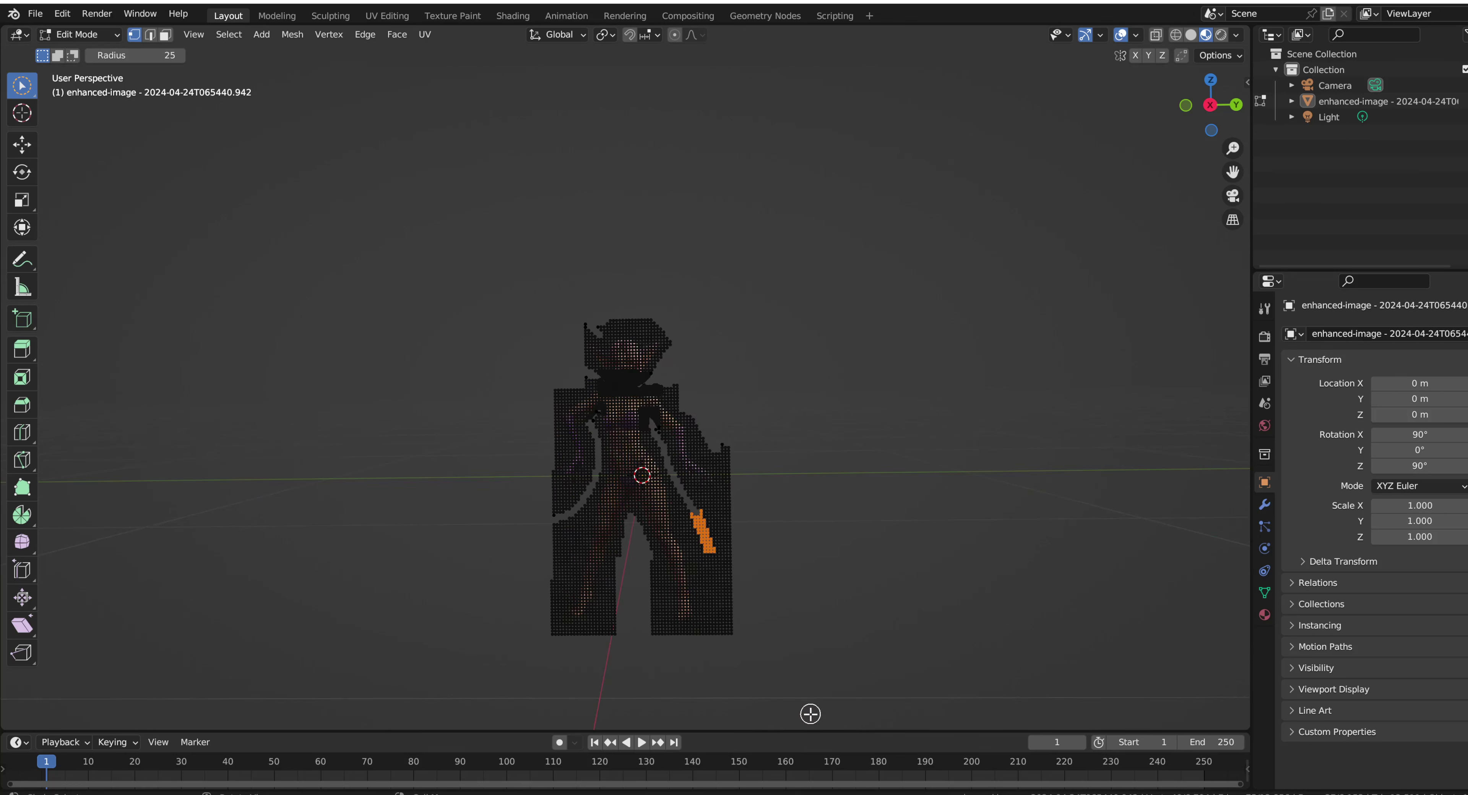
drag(707, 539, 729, 644)
key(x)
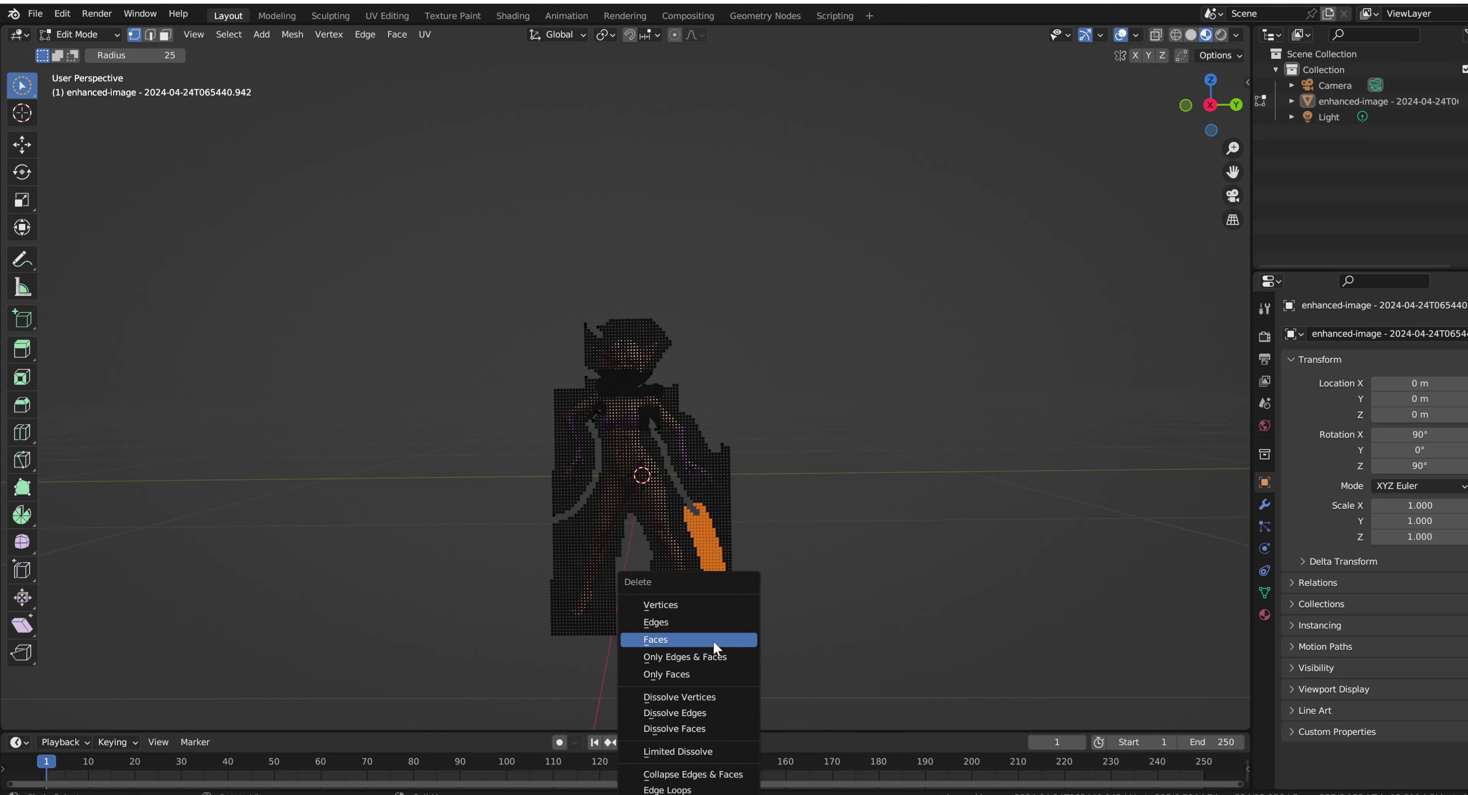
click(680, 608)
Delete the vertices in the empty area outside the left-hand leg, below the hand
mouse_move(554, 524)
mouse_down()
mouse_move(563, 514)
mouse_move(545, 633)
mouse_up()
key(x)
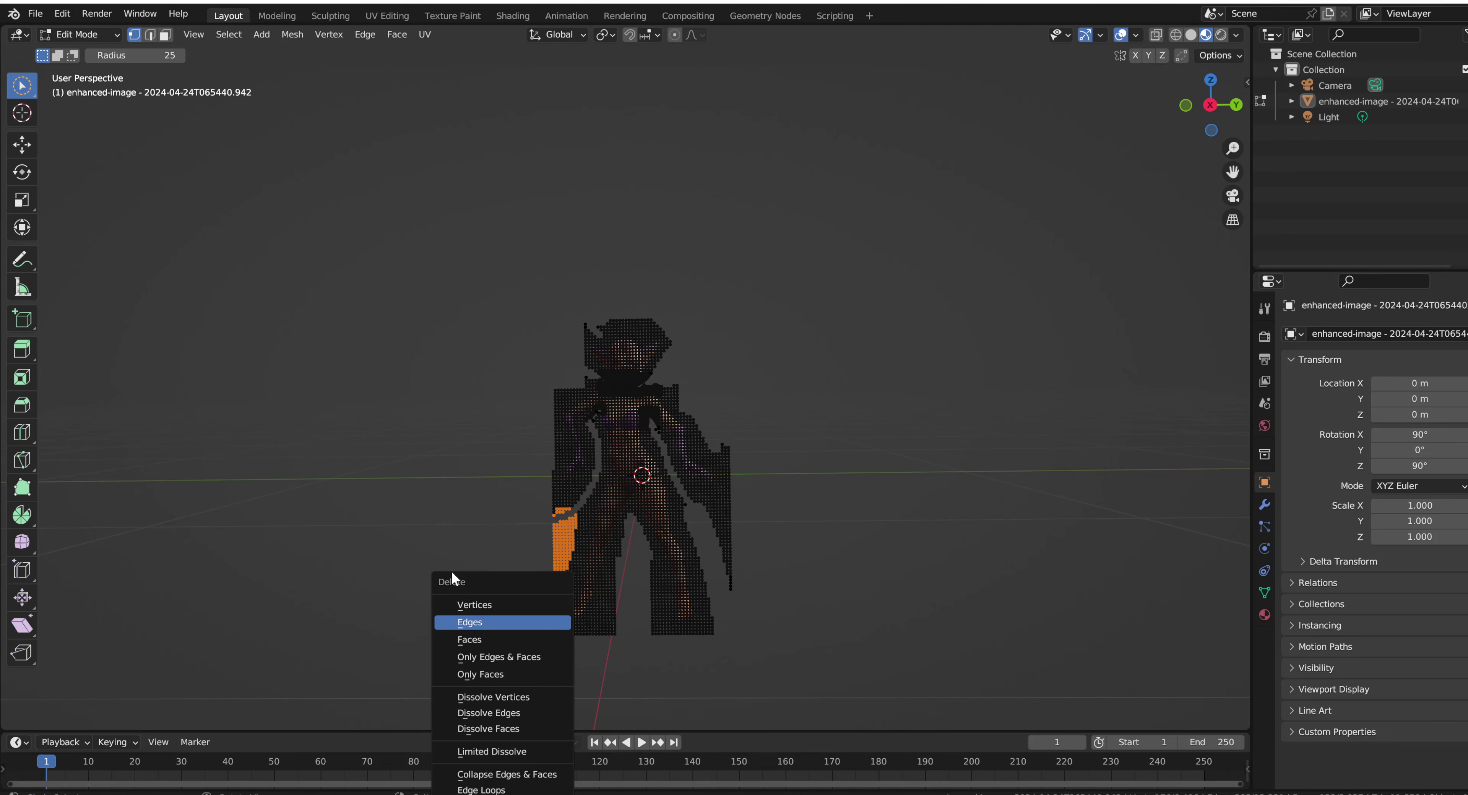
click(461, 606)
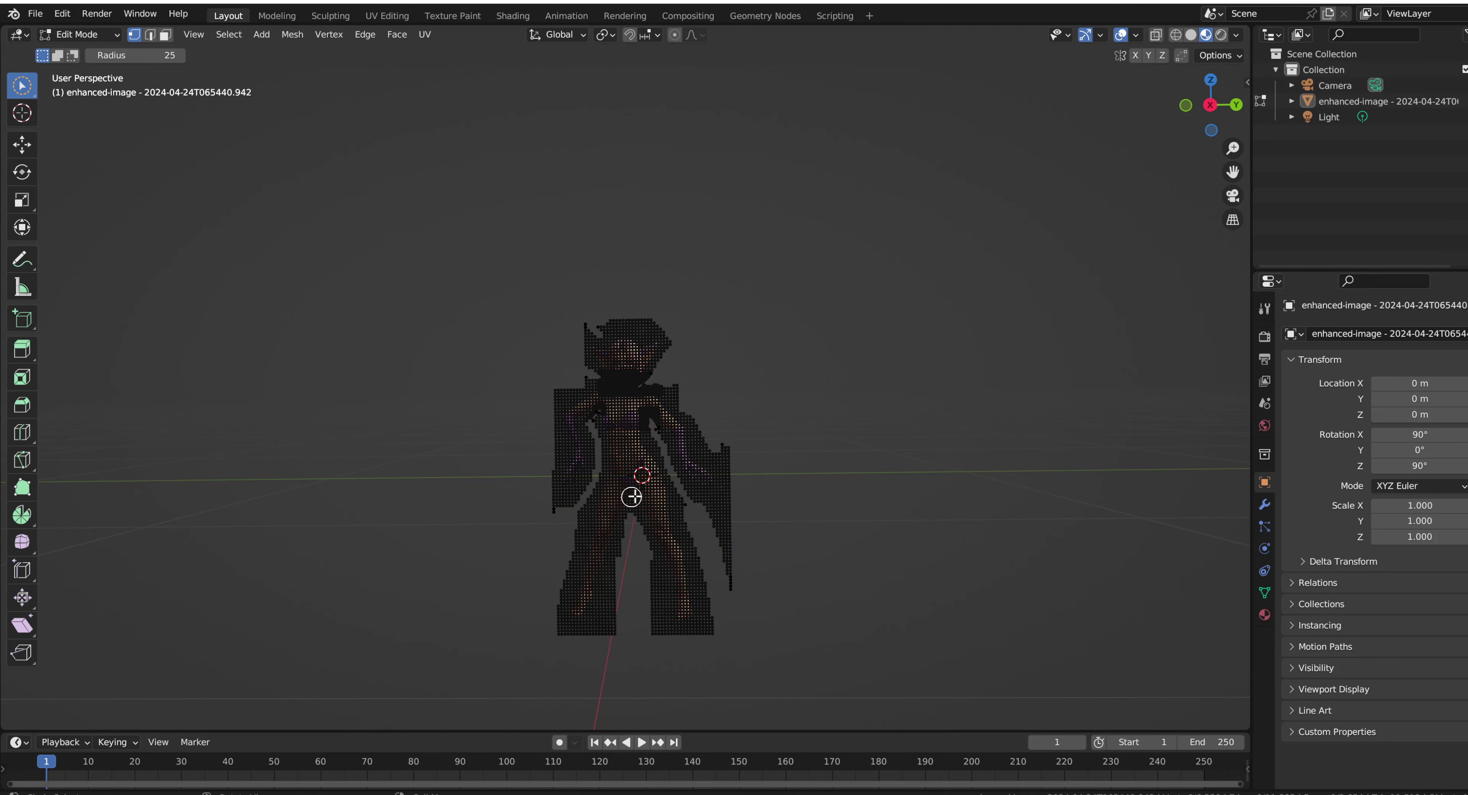
Select the vertices around the top of the gap between the thighs and subdivide them twice
scroll(635, 495, up, 5)
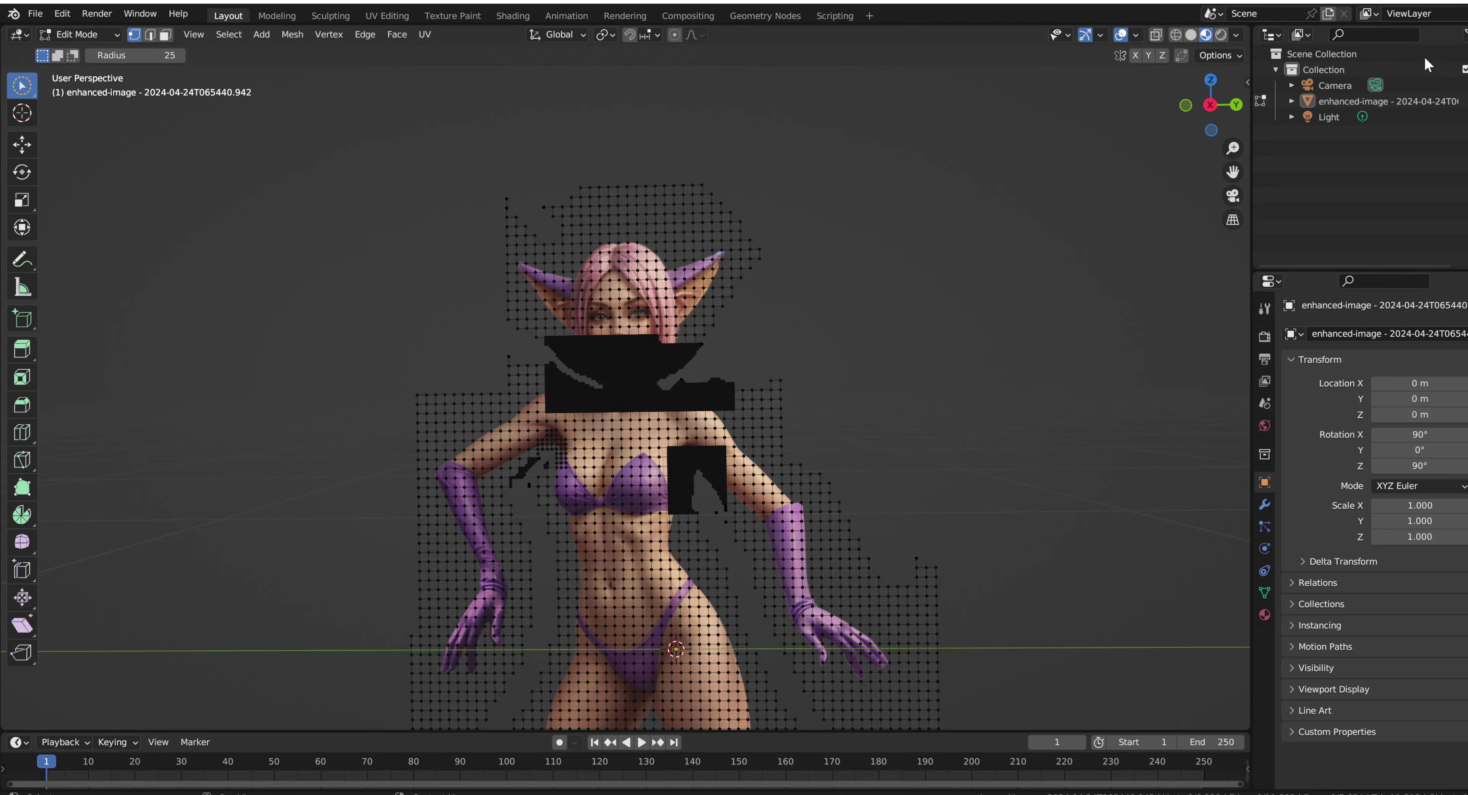
drag(1235, 172, 1186, 550)
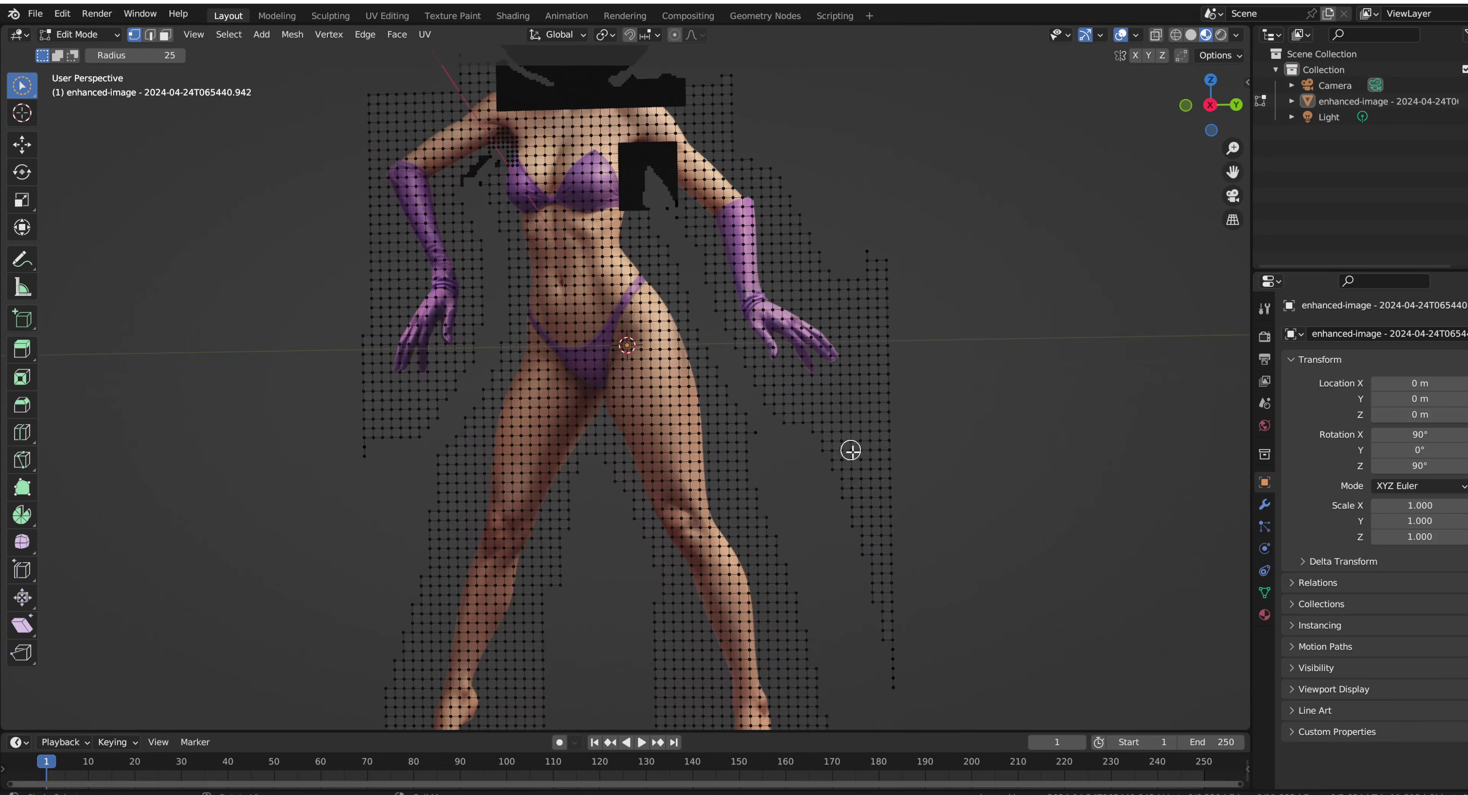
scroll(623, 525, up, 1)
mouse_move(583, 475)
mouse_down()
mouse_move(604, 410)
mouse_move(576, 397)
mouse_up()
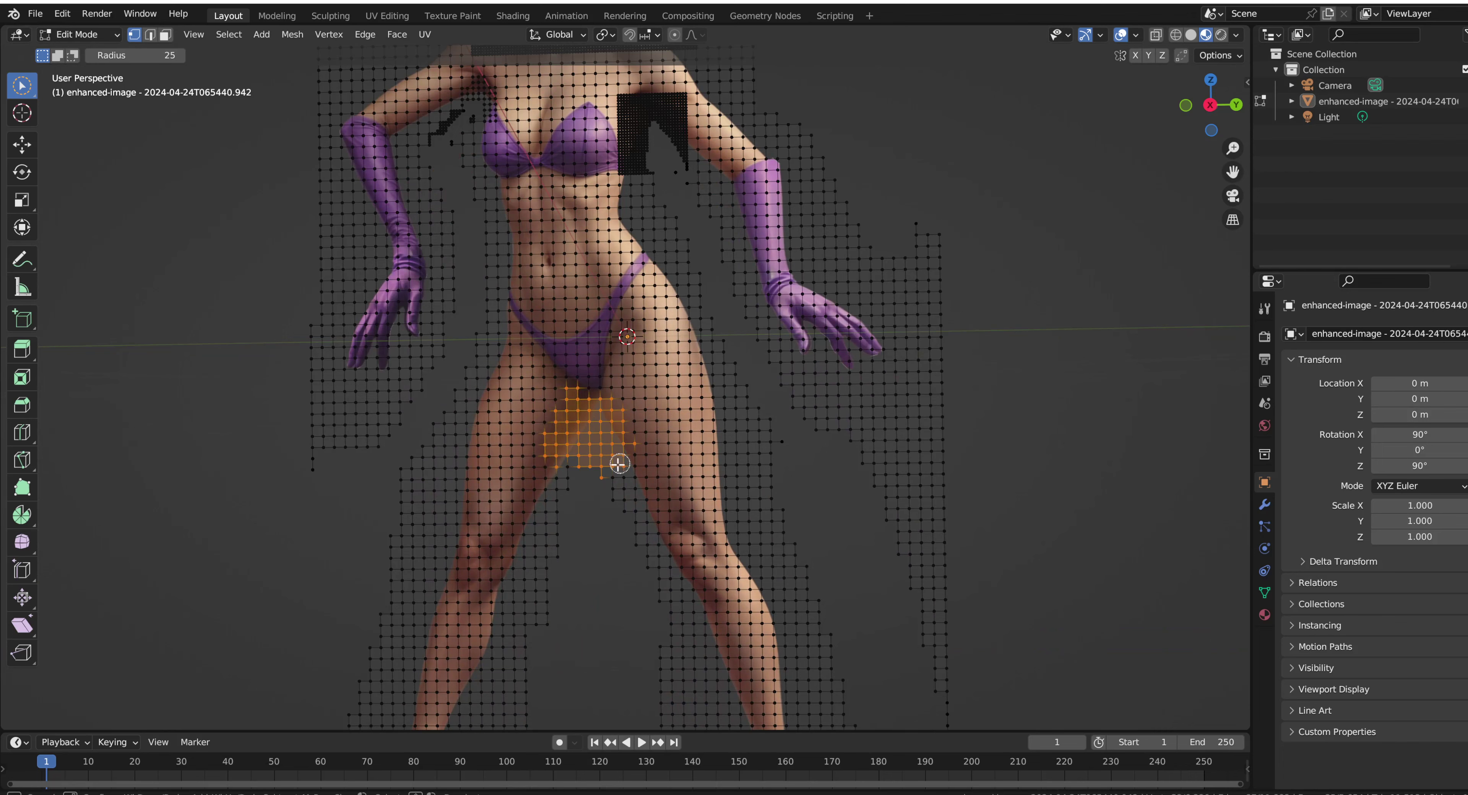
right_click(604, 450)
click(581, 446)
right_click(582, 447)
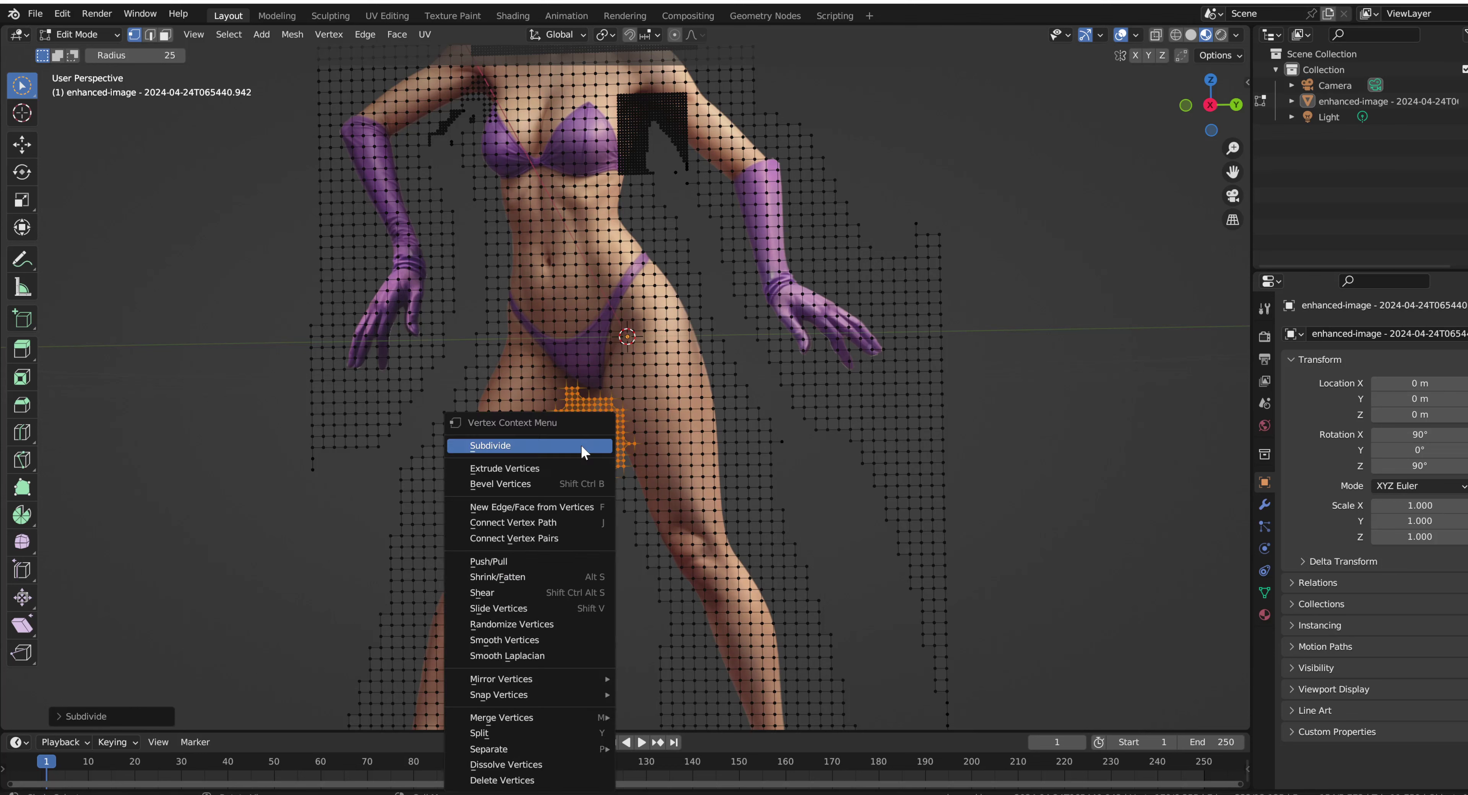
click(582, 447)
Delete the dense vertices in the narrow empty wedge between the upper thighs
click(591, 499)
scroll(590, 451, up, 4)
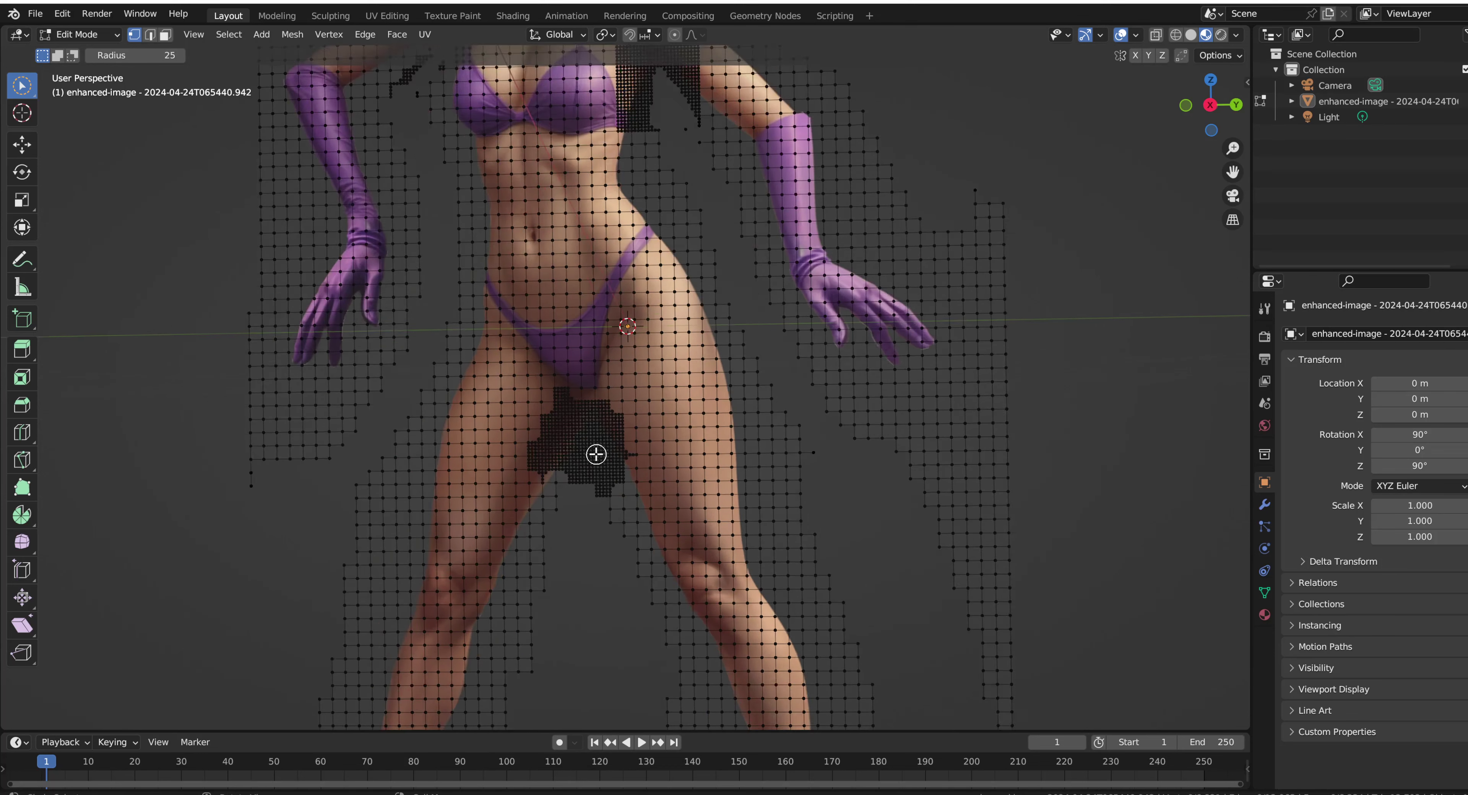
mouse_move(579, 496)
mouse_down()
mouse_move(561, 568)
mouse_move(570, 482)
mouse_up()
key(x)
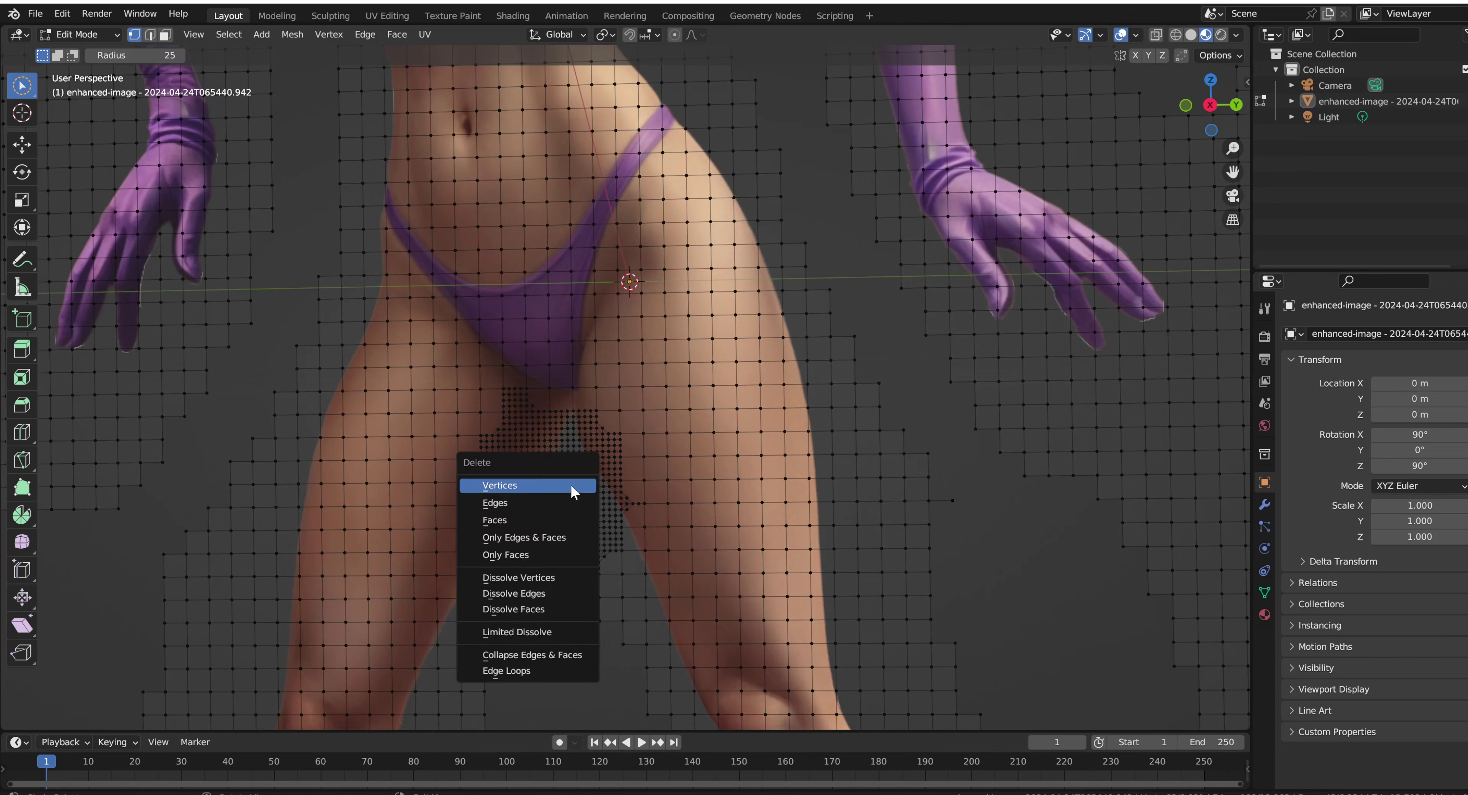
click(569, 482)
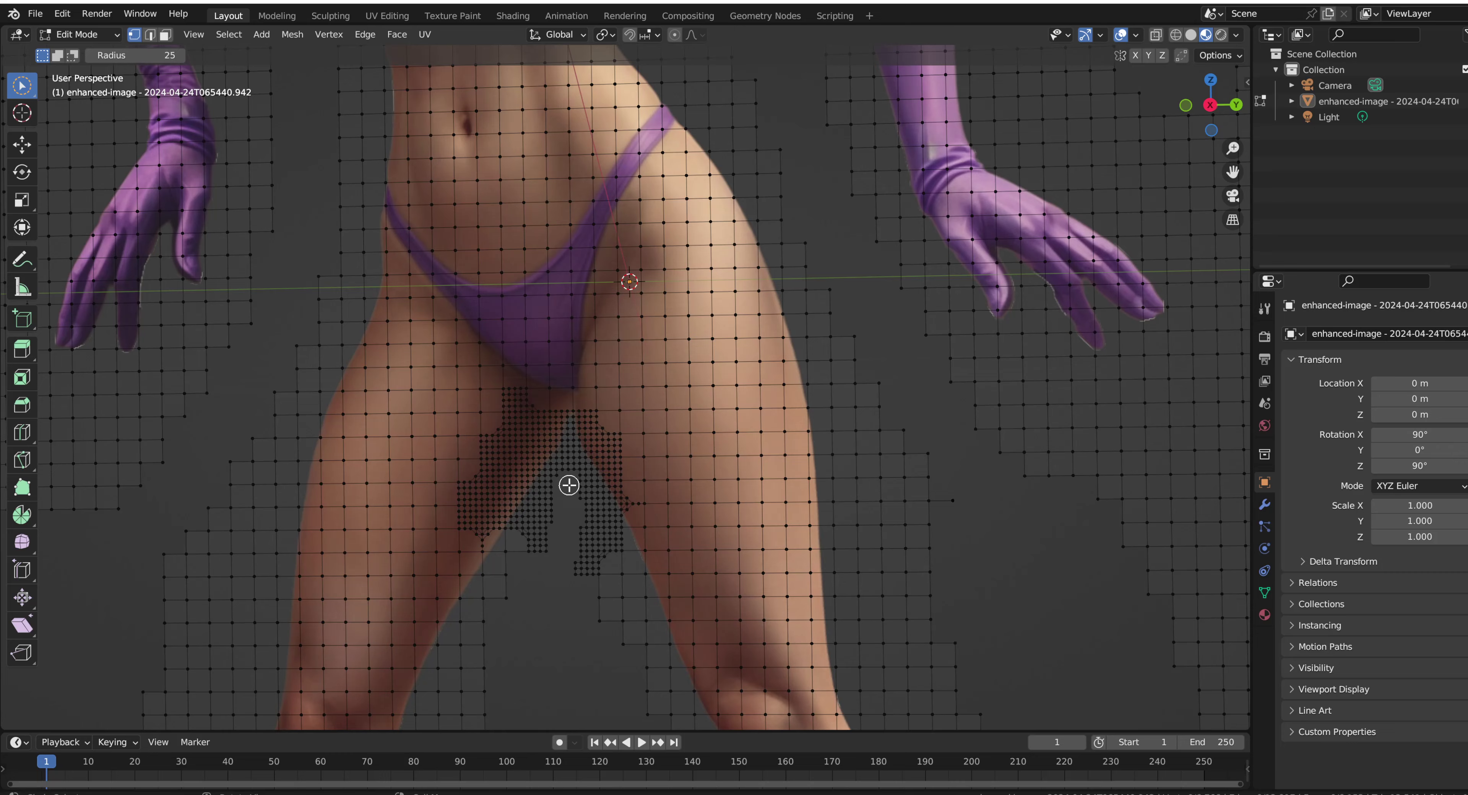
scroll(569, 485, down, 6)
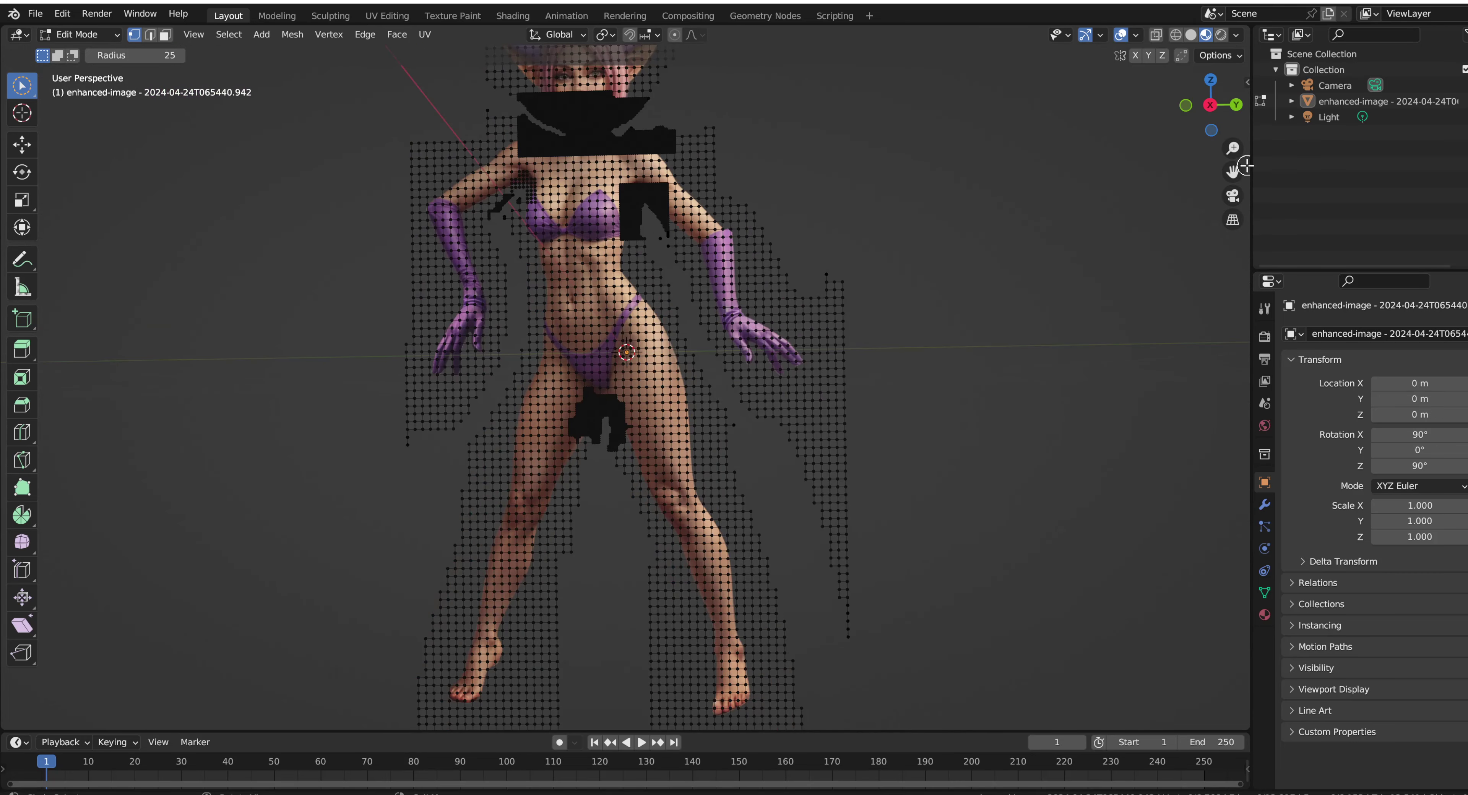
drag(1233, 171, 1243, 233)
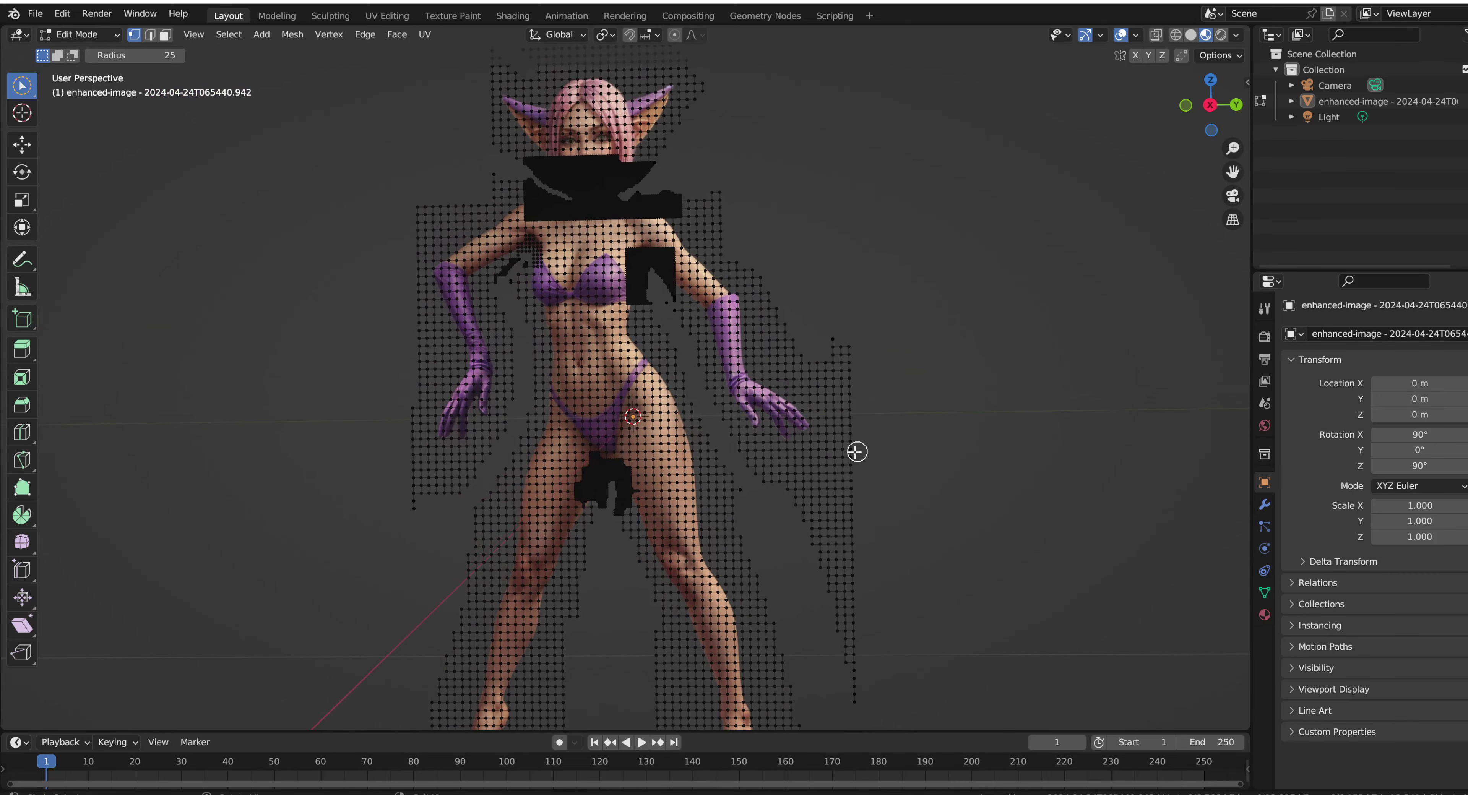
Delete the leftover stray vertices in the empty area just outside the right-hand thigh
key(x)
click(740, 491)
key(x)
click(732, 479)
Select the vertices across the top of the hair between the ear tips and subdivide them twice
scroll(786, 227, up, 2)
drag(1233, 171, 1234, 552)
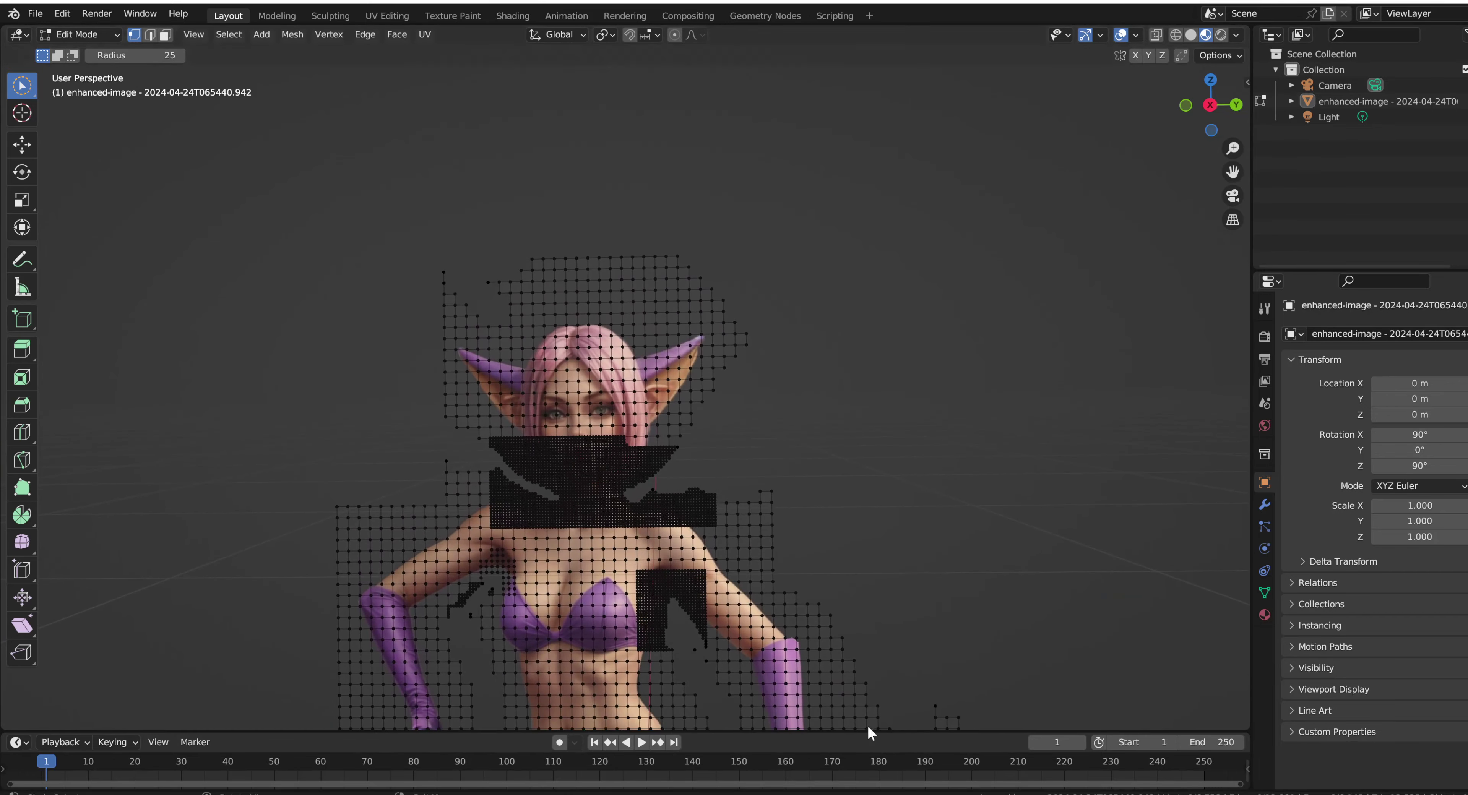
scroll(464, 254, up, 2)
mouse_move(416, 311)
mouse_down()
mouse_move(456, 335)
mouse_move(448, 308)
mouse_move(712, 299)
mouse_move(647, 319)
mouse_move(668, 355)
mouse_move(496, 321)
mouse_move(470, 353)
mouse_move(411, 312)
mouse_move(447, 345)
mouse_move(403, 330)
mouse_move(634, 333)
mouse_move(663, 314)
mouse_move(492, 289)
mouse_move(481, 335)
mouse_up()
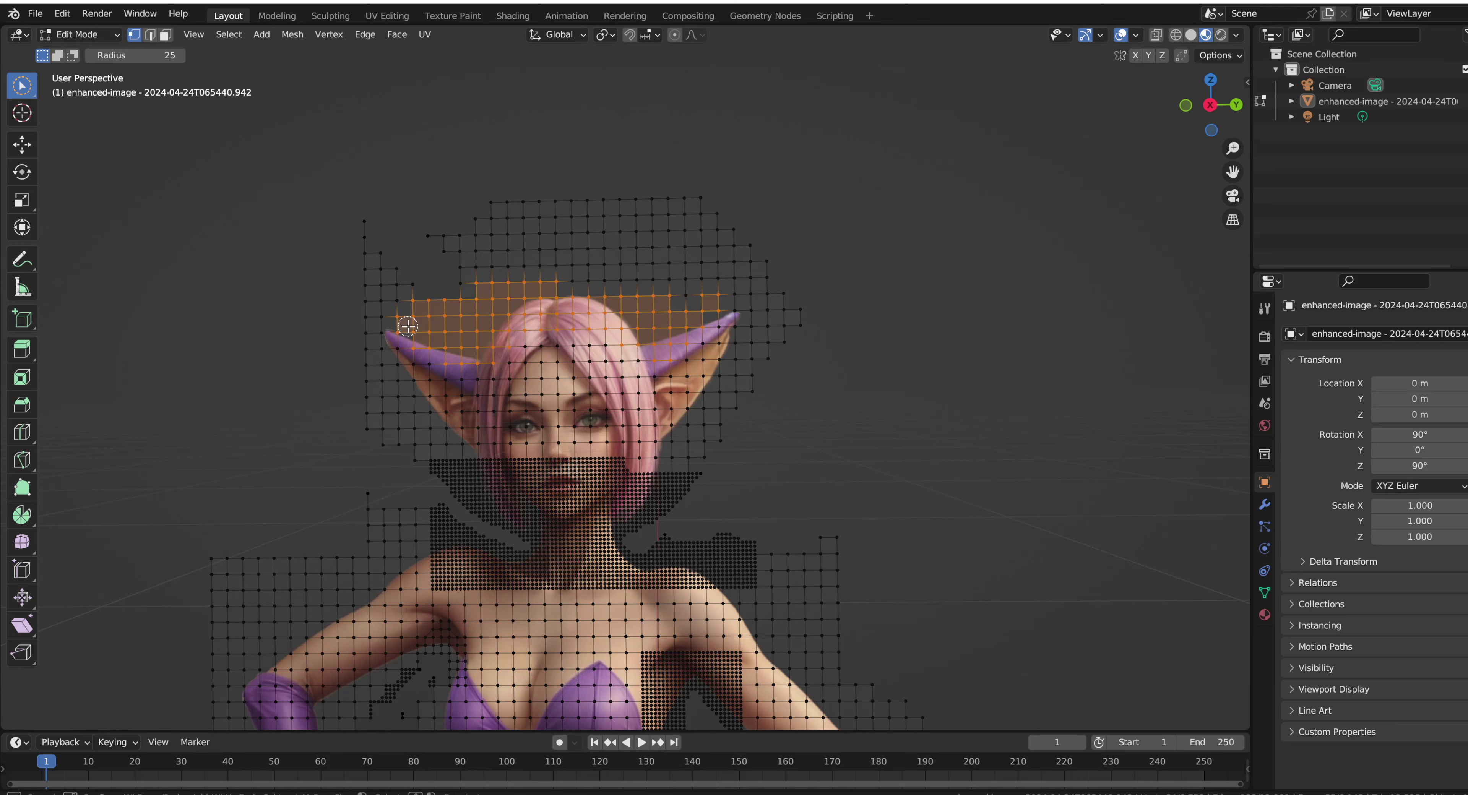
right_click(432, 335)
click(425, 333)
right_click(445, 323)
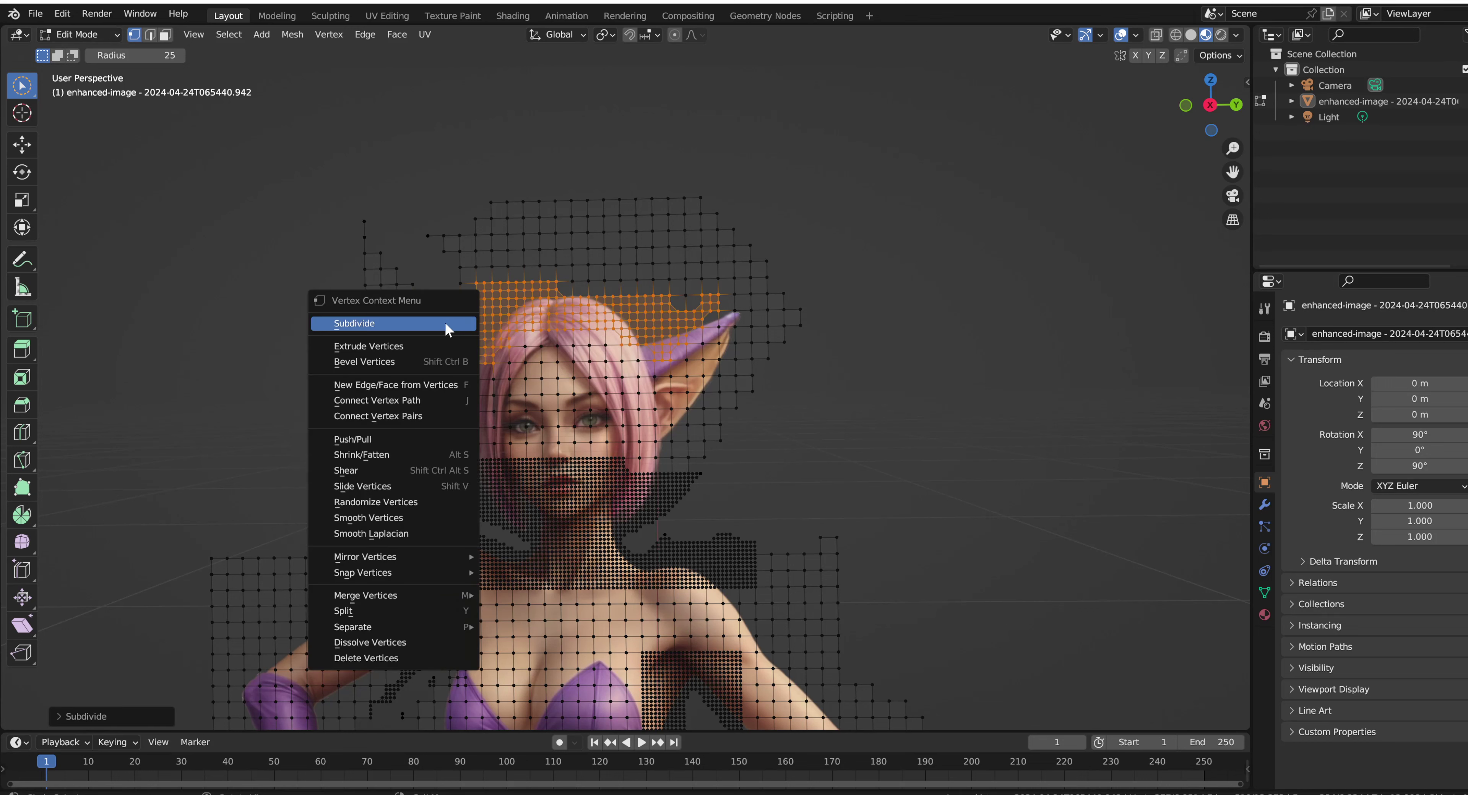
click(445, 323)
Delete a diagonal strip of dense vertices in the empty gap between the left-hand ear and the hair
drag(438, 306, 458, 323)
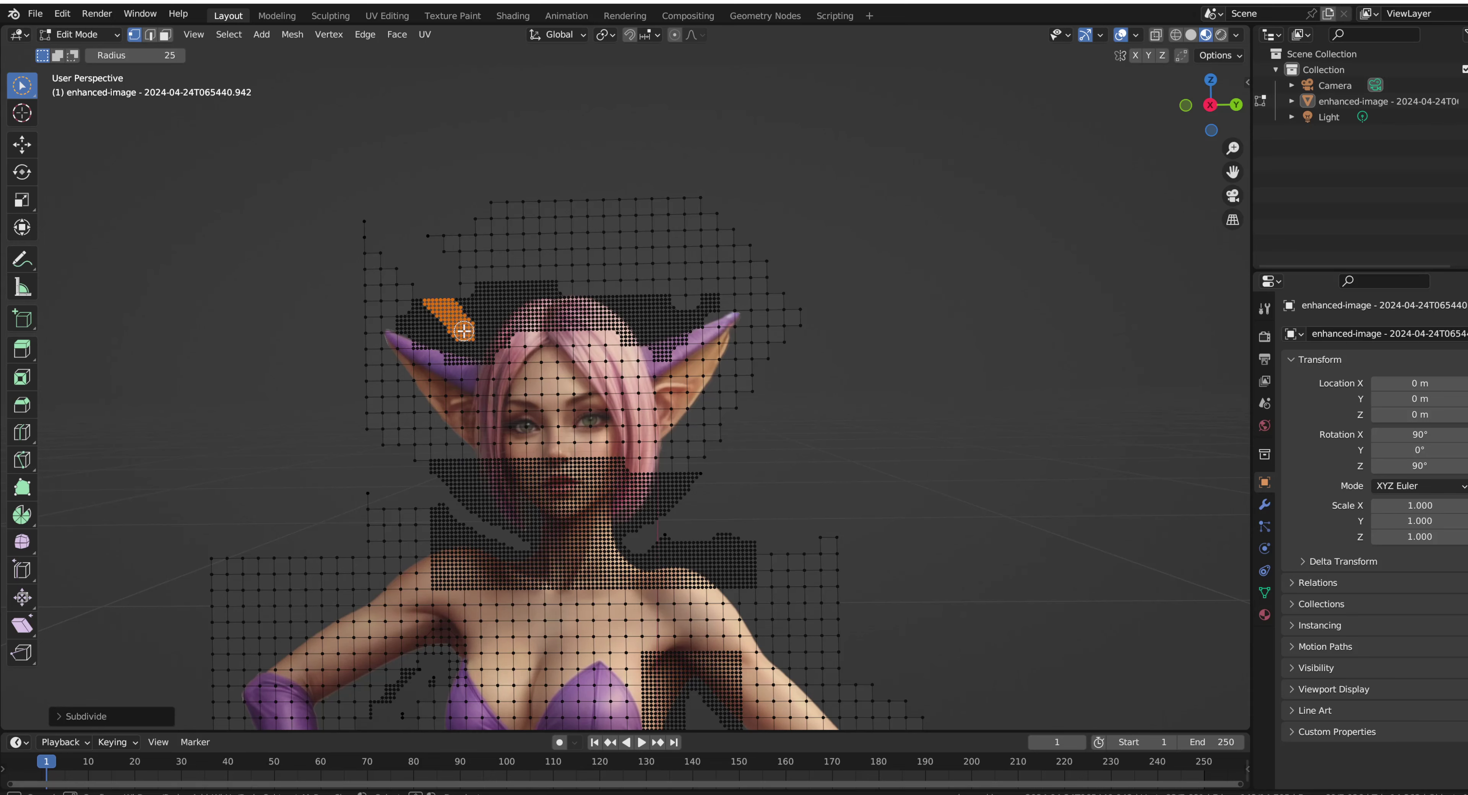
scroll(461, 329, up, 6)
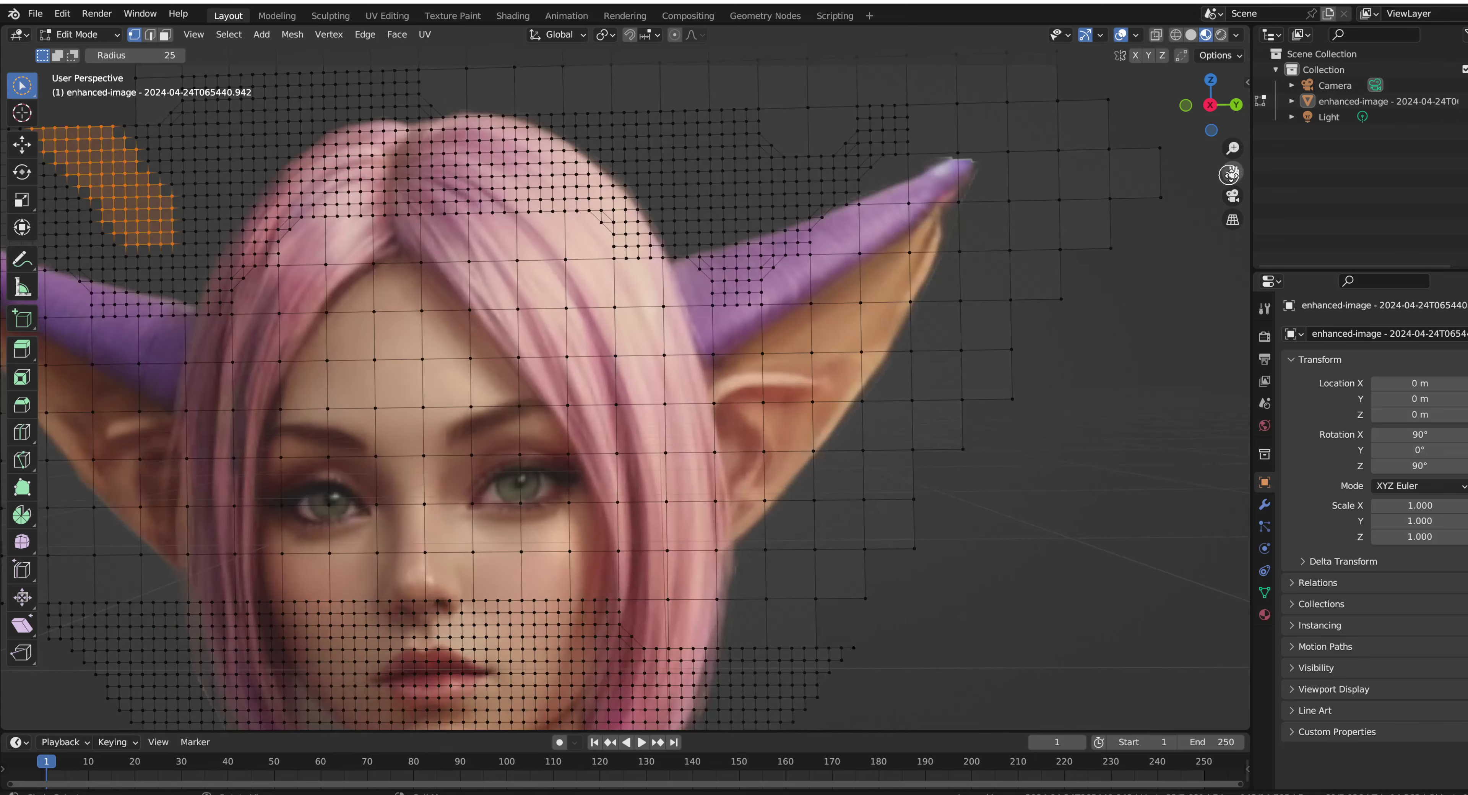
drag(1232, 174, 230, 291)
drag(279, 217, 412, 382)
key(x)
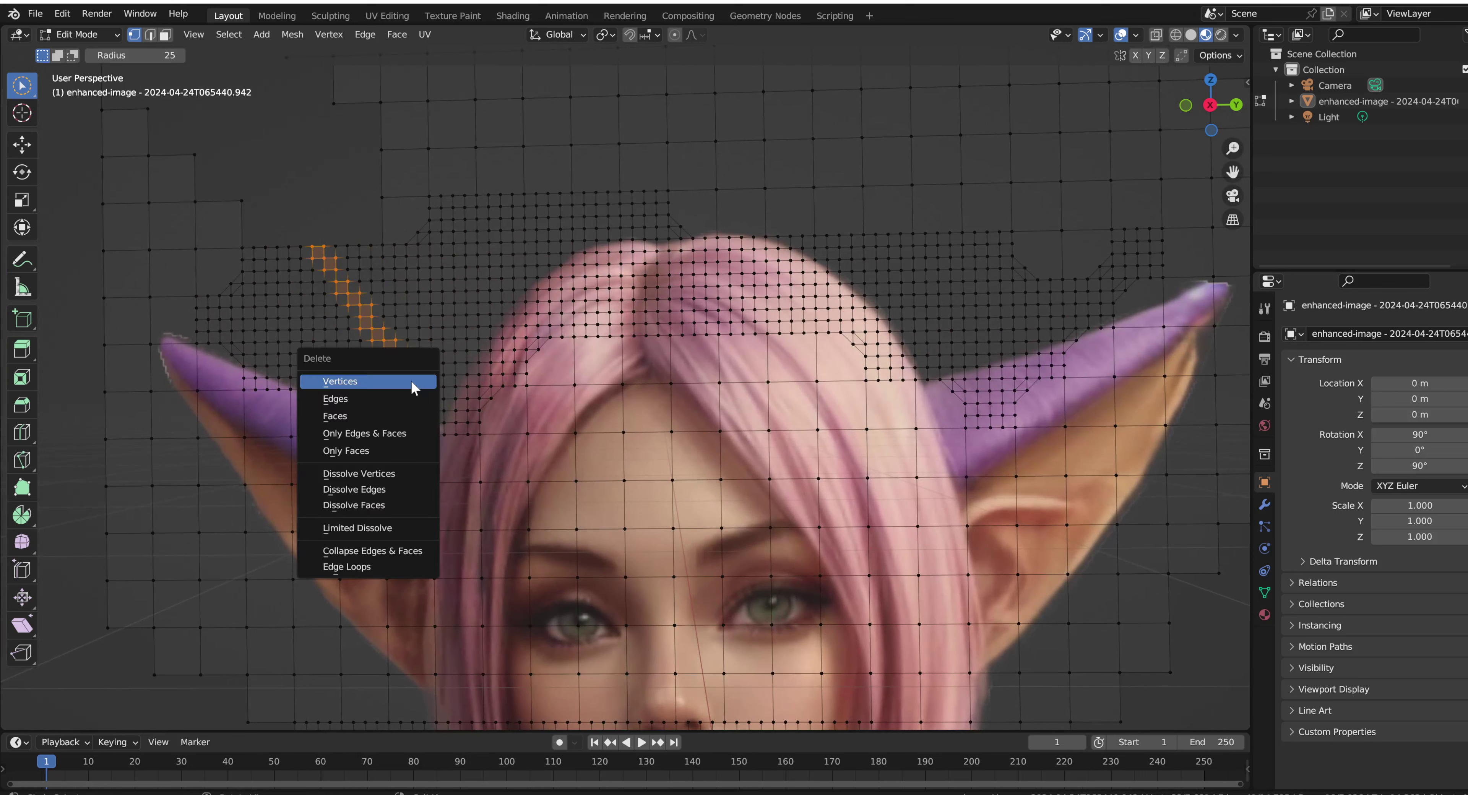
click(413, 387)
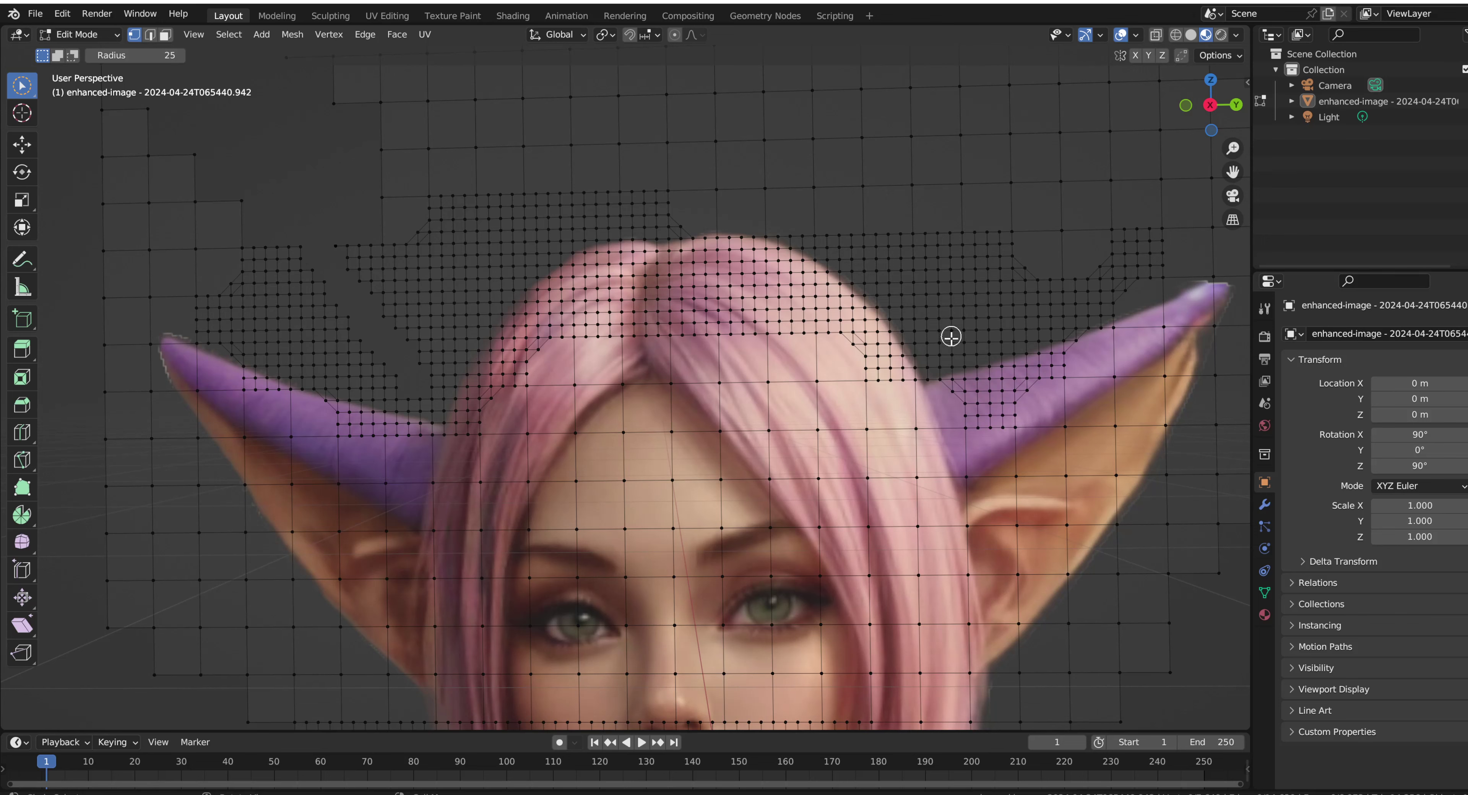
Delete the diagonal strip of vertices between the hair and the right-hand ear, continuing into the coarse mesh above that ear
drag(950, 336, 1029, 248)
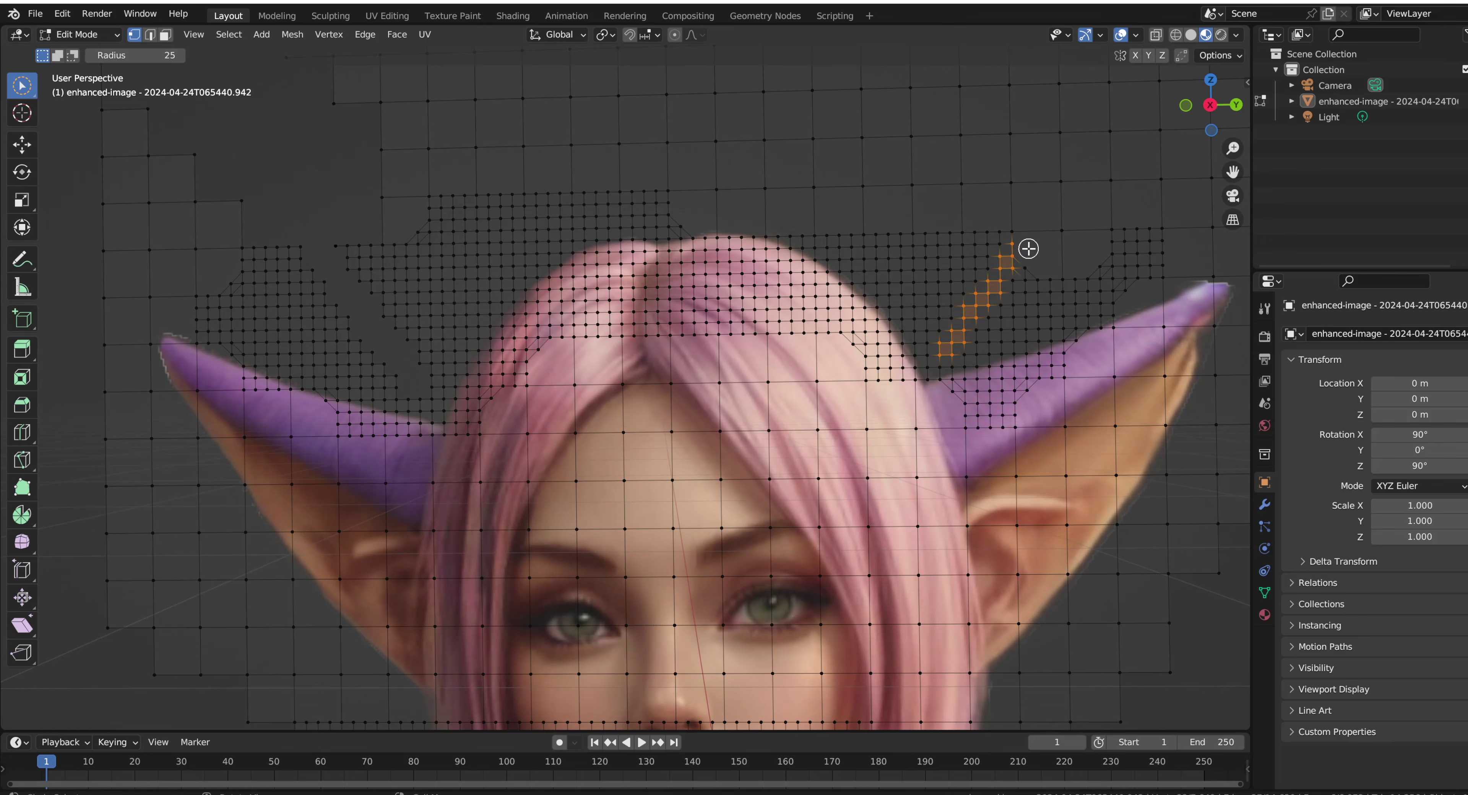
key(x)
click(1031, 254)
scroll(1028, 251, down, 5)
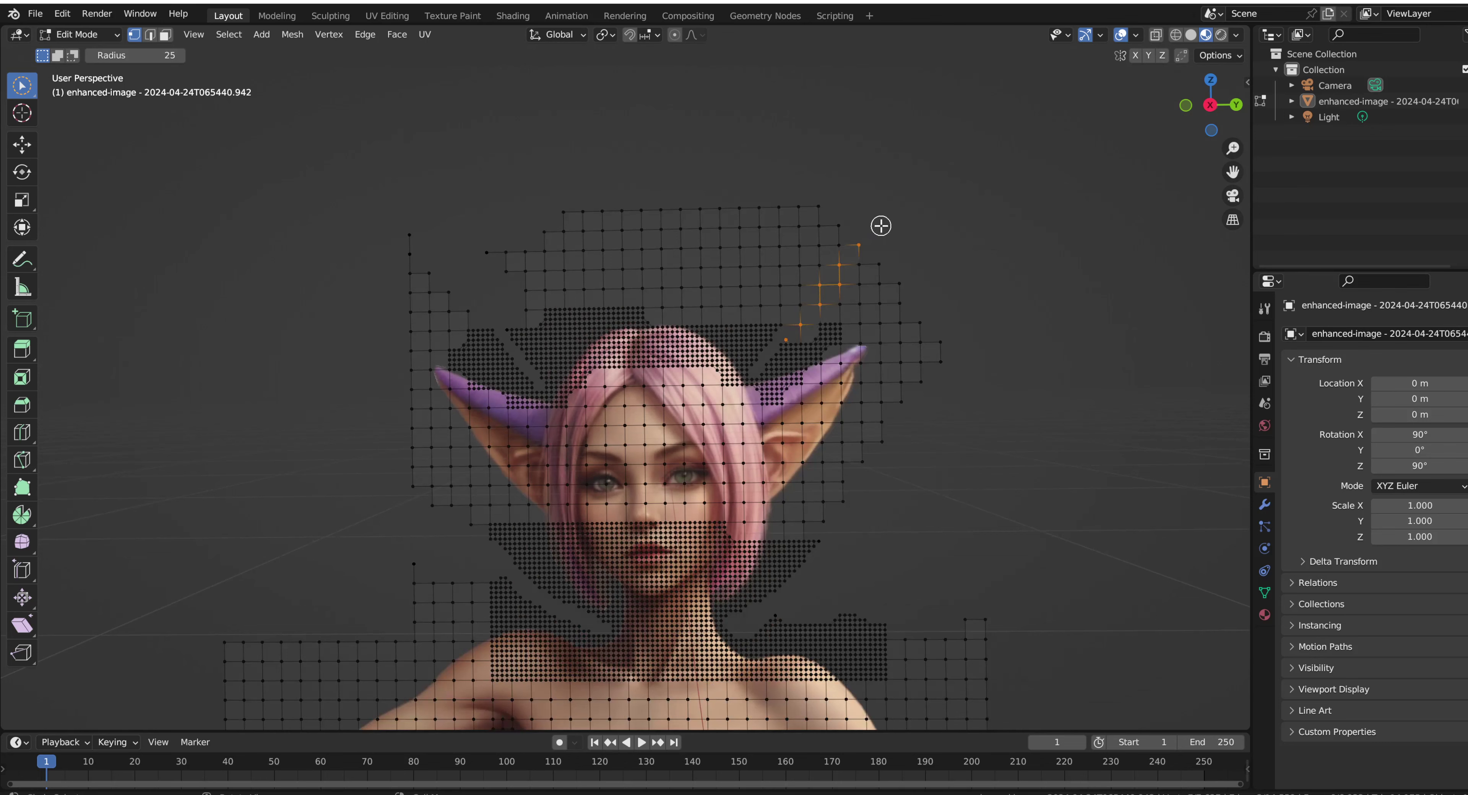
key(x)
click(883, 233)
Save the Blender file
click(33, 14)
click(57, 115)
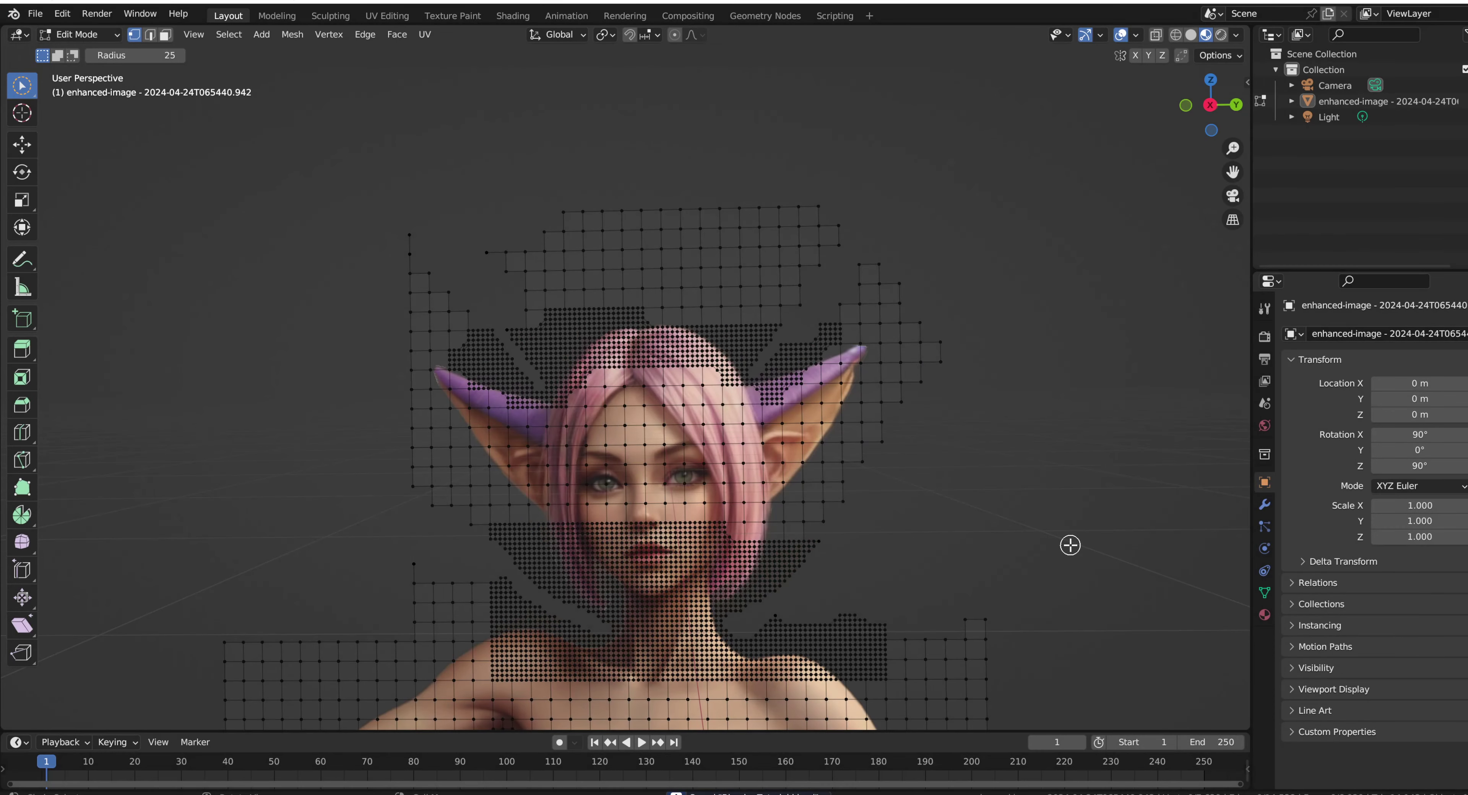
scroll(1069, 545, up, 2)
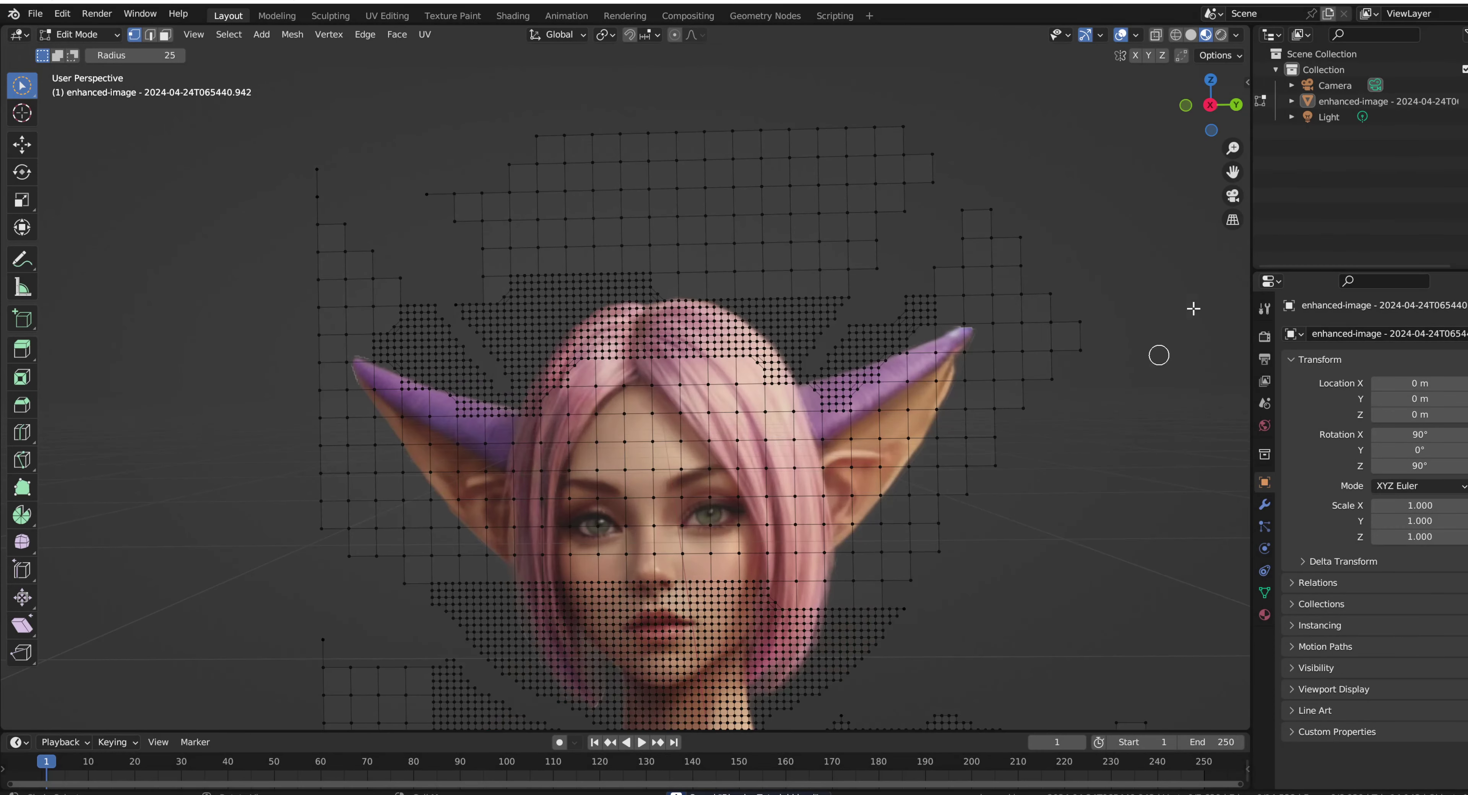
drag(1234, 172, 1184, 570)
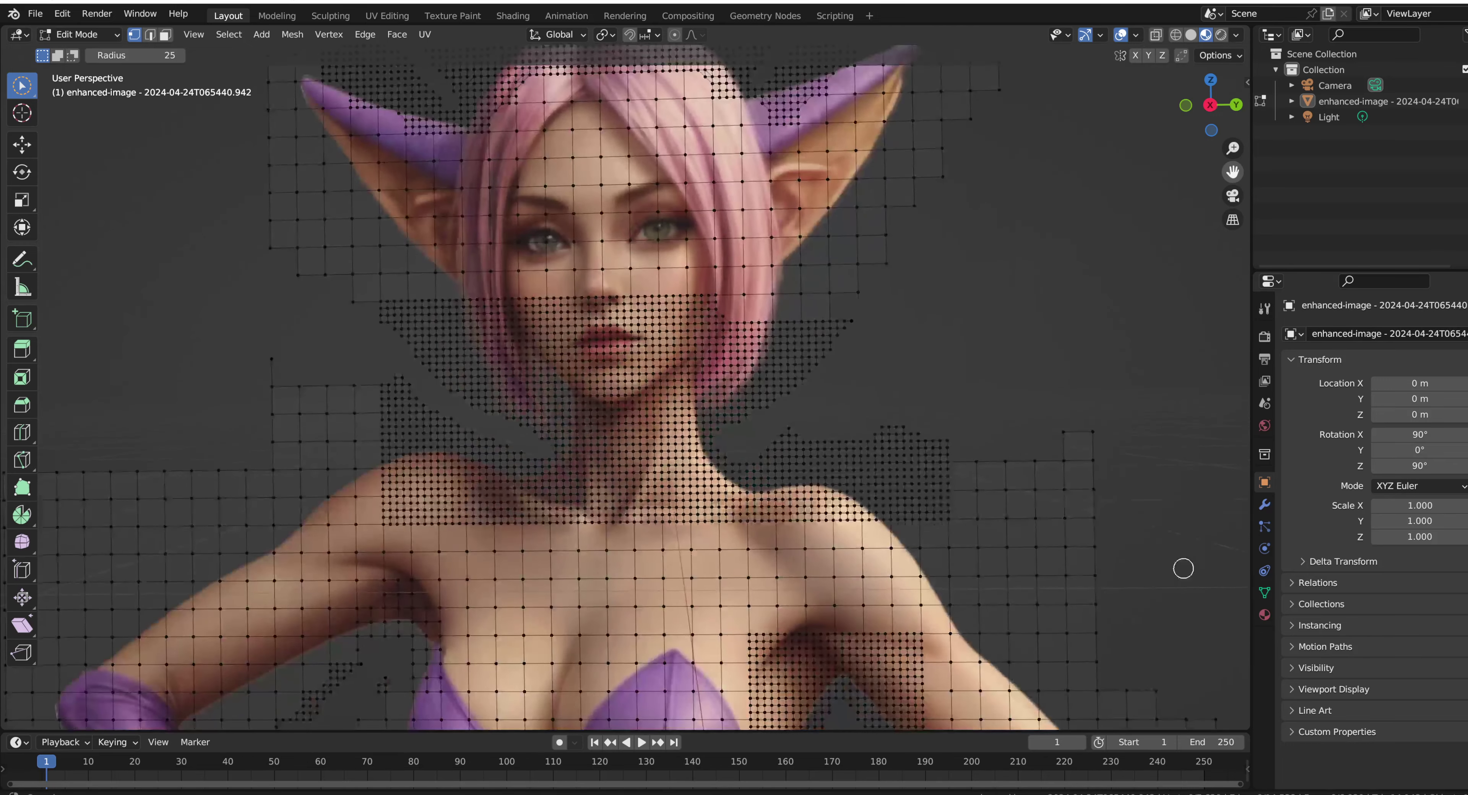
scroll(799, 510, down, 4)
scroll(799, 509, up, 1)
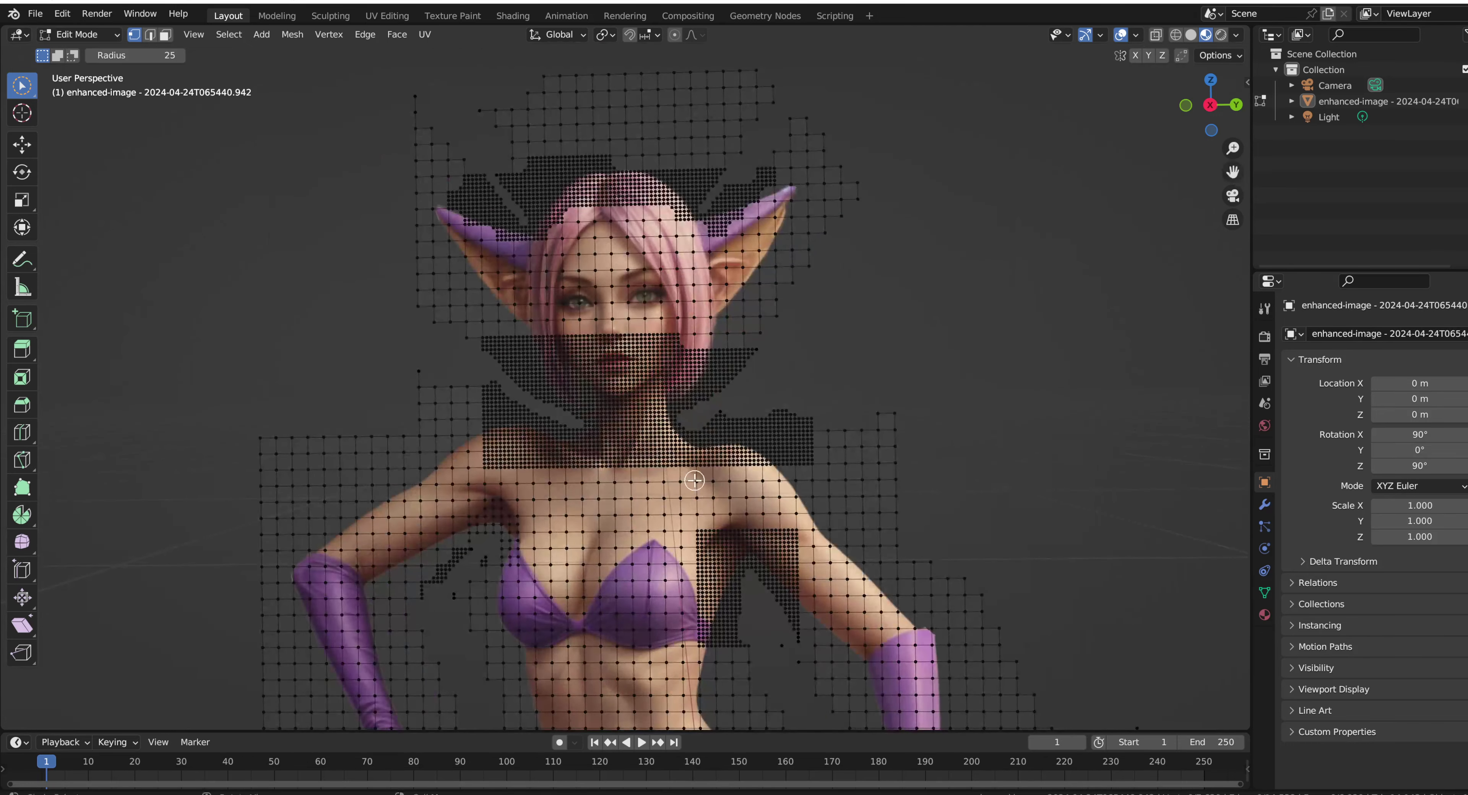
Check the cutout in Object Mode, delete the stray vertex above the left-hand ear in Edit Mode, and return to Object Mode
click(89, 34)
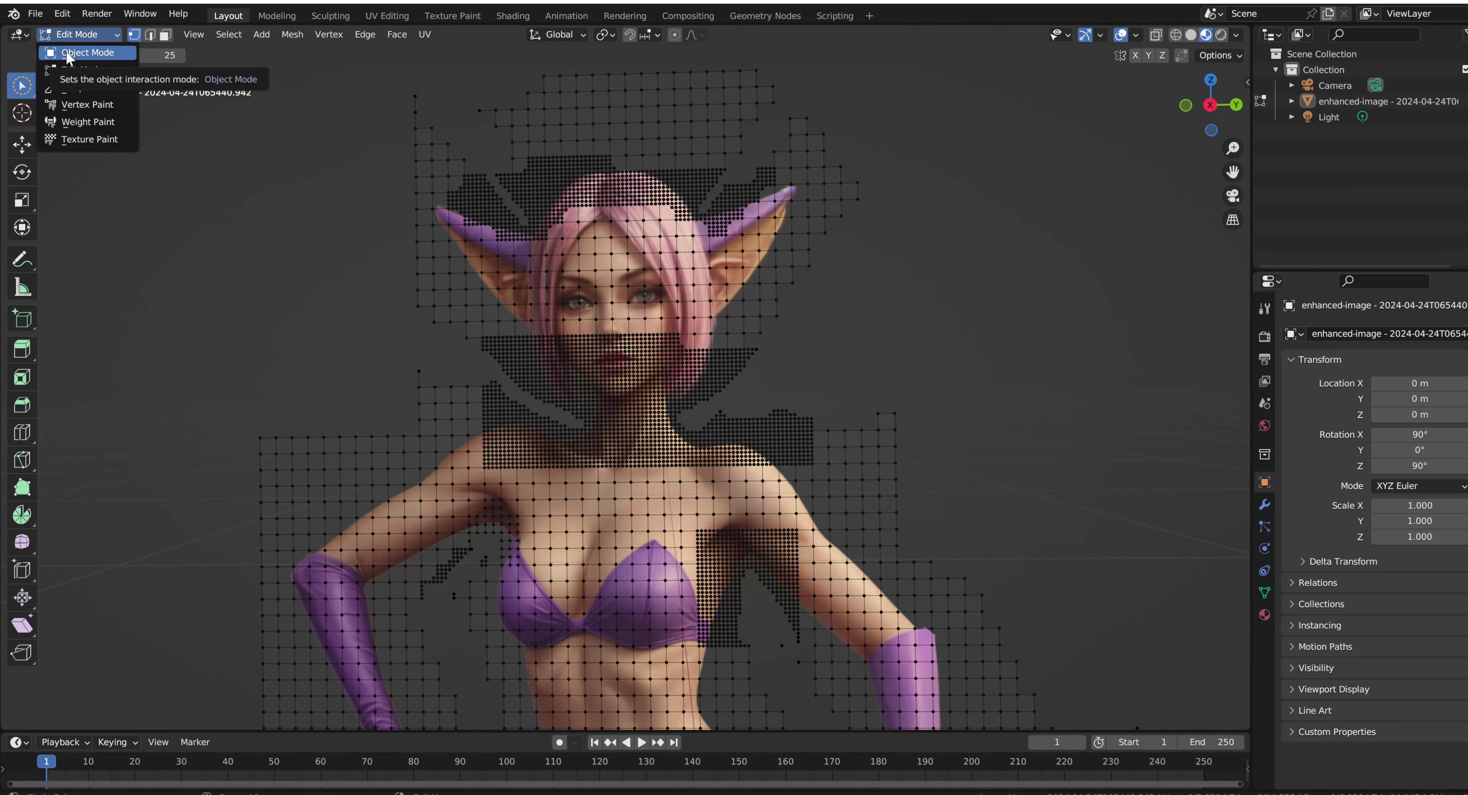
click(65, 52)
scroll(539, 394, down, 2)
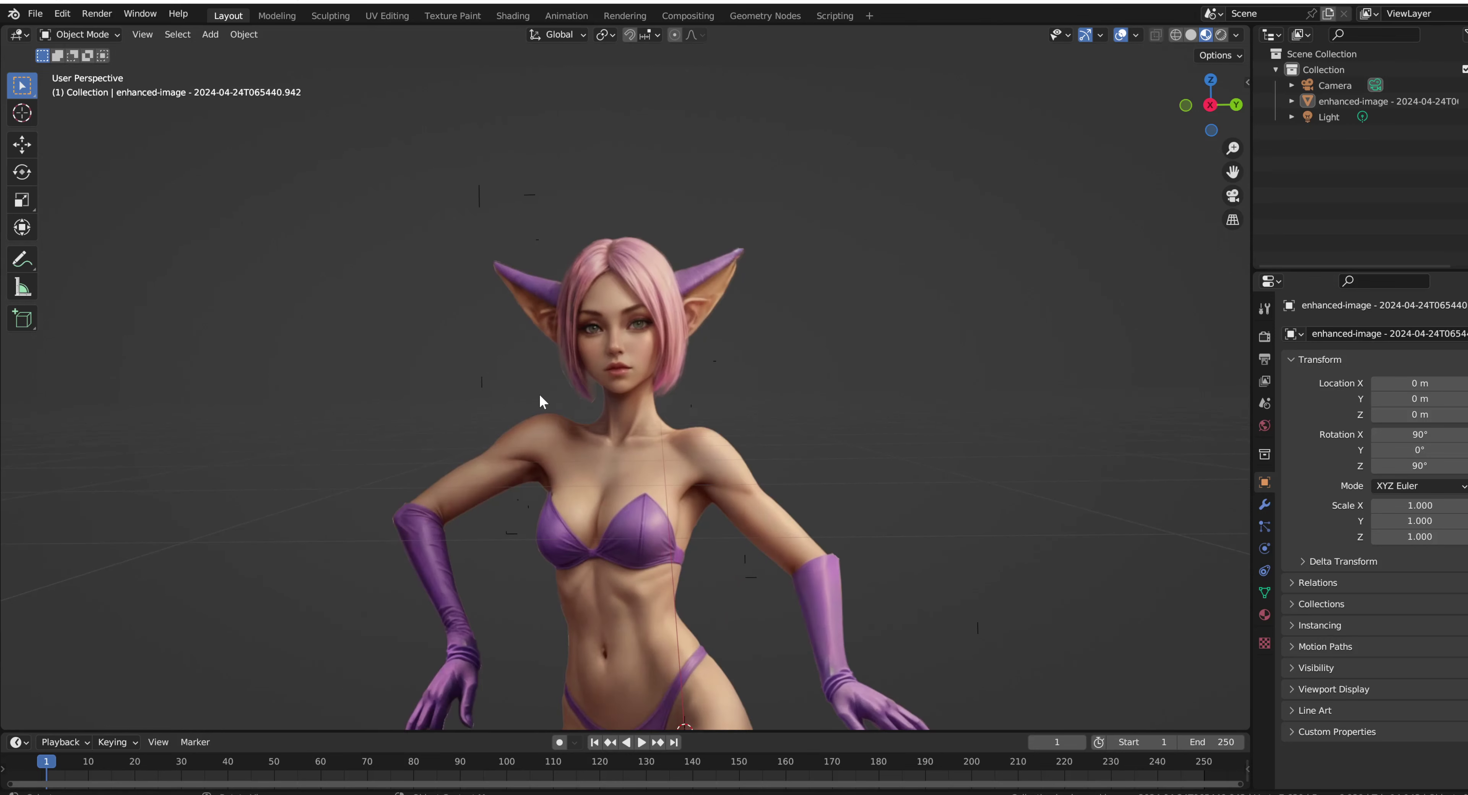
scroll(539, 392, up, 1)
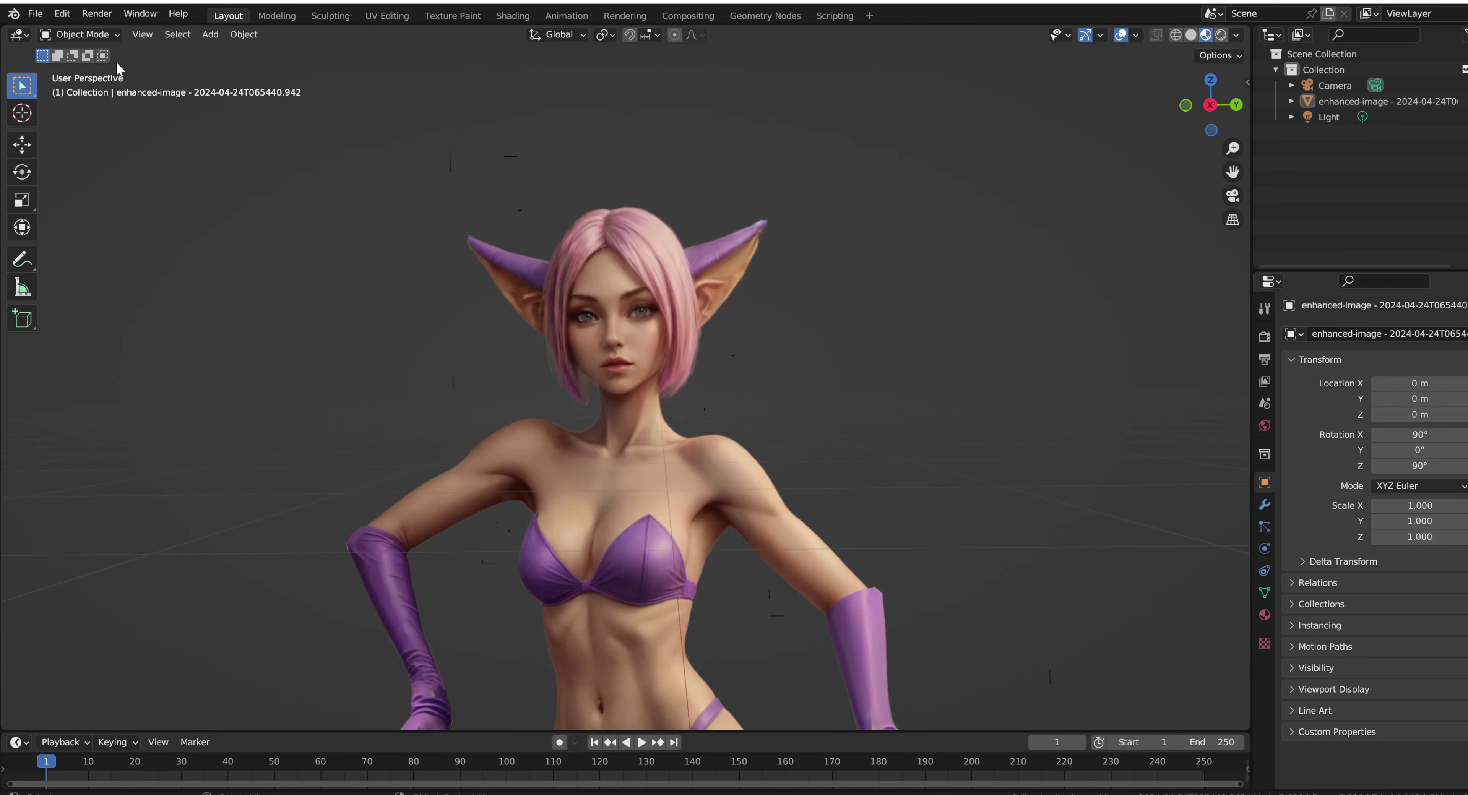
click(106, 35)
click(101, 76)
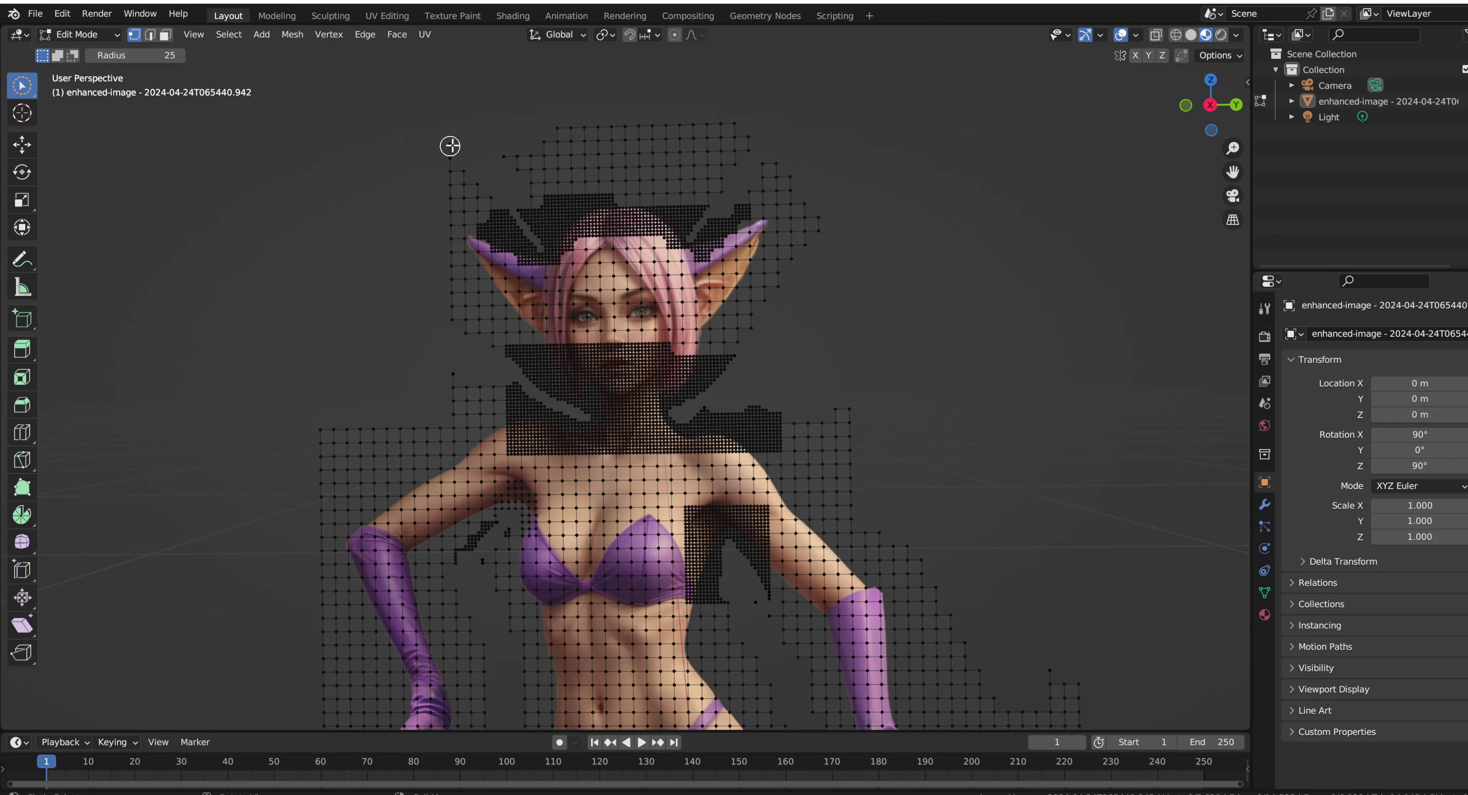
key(x)
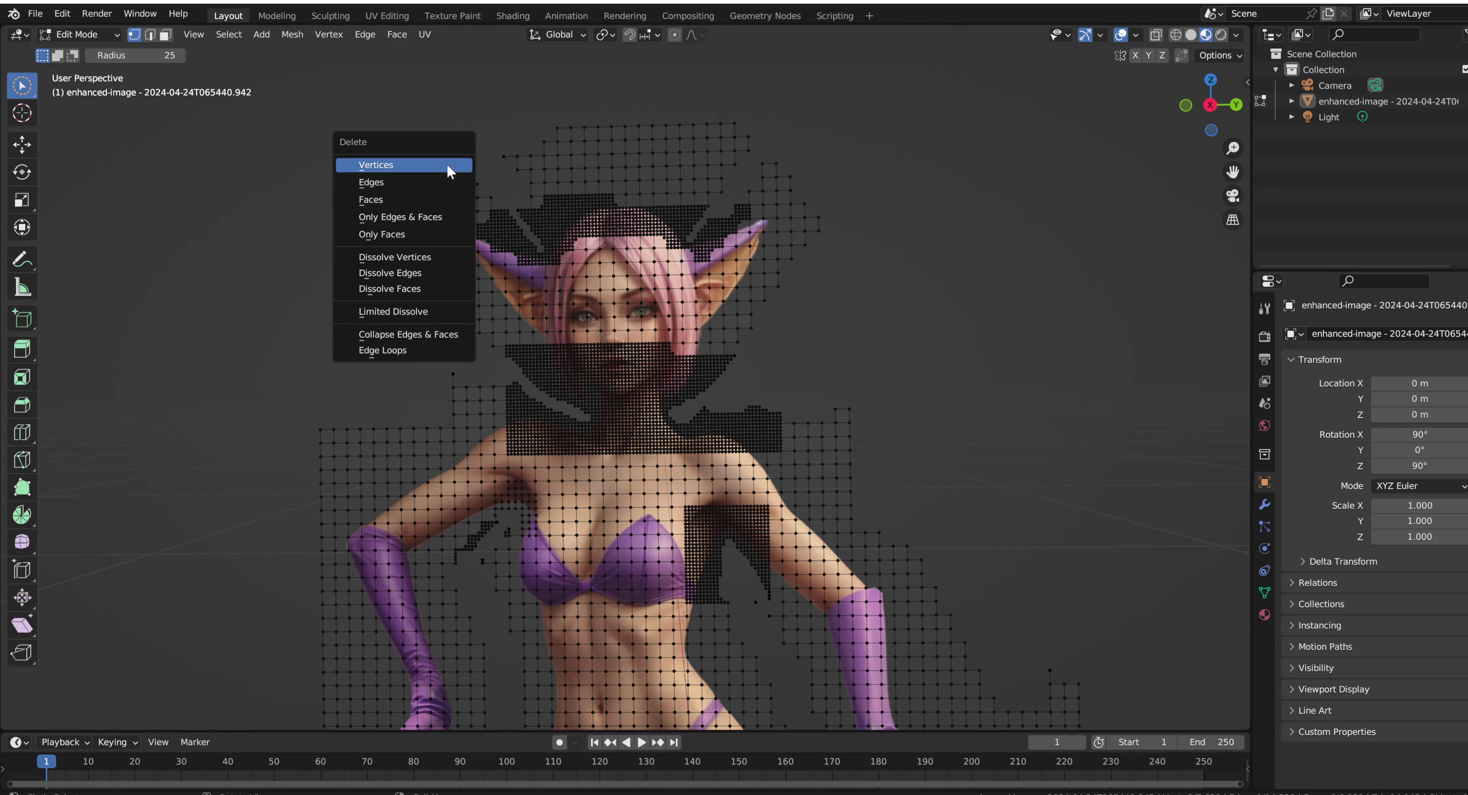
click(74, 33)
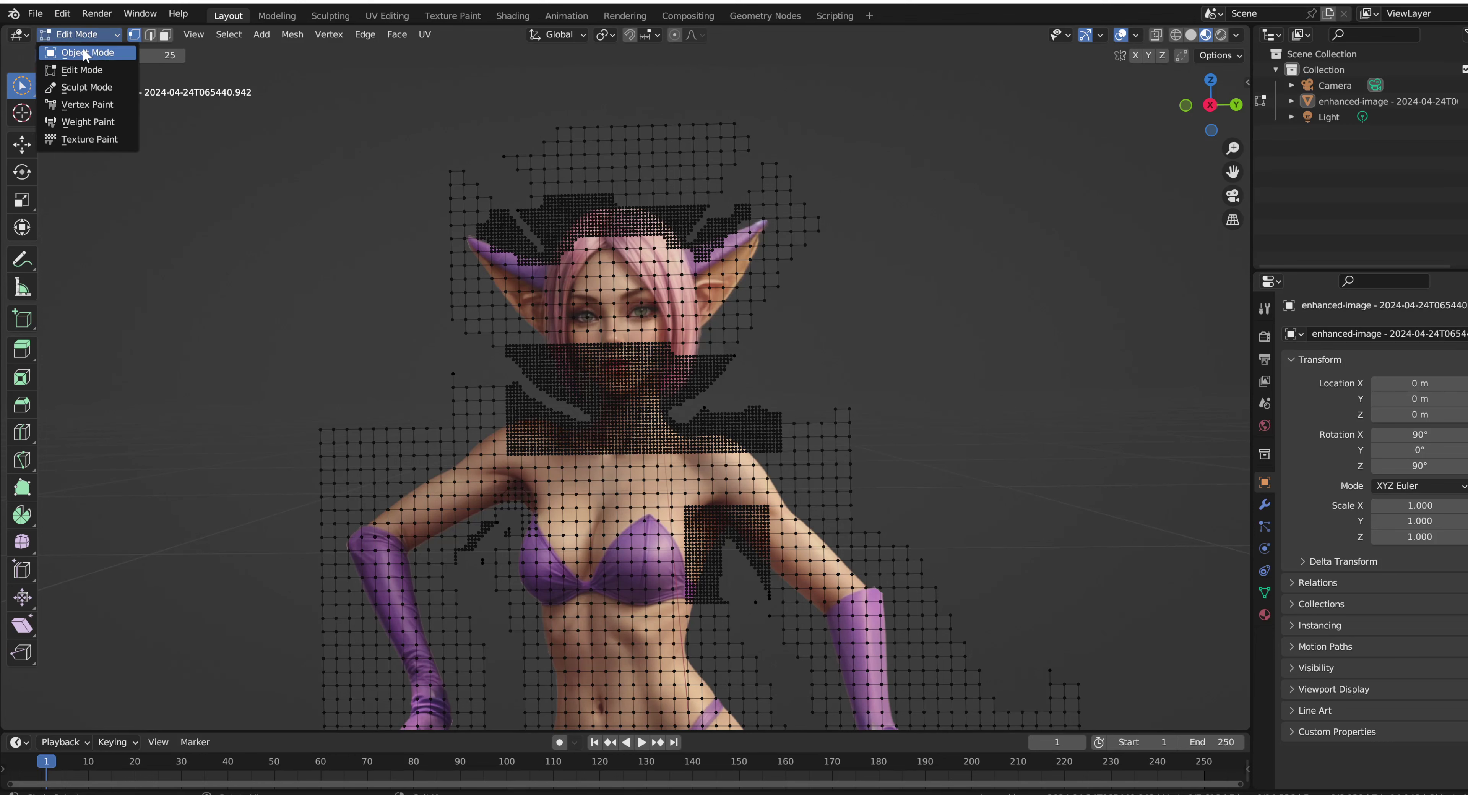
click(83, 50)
Delete the stray vertex above the left-hand shoulder in Edit Mode and return to Object Mode
click(91, 31)
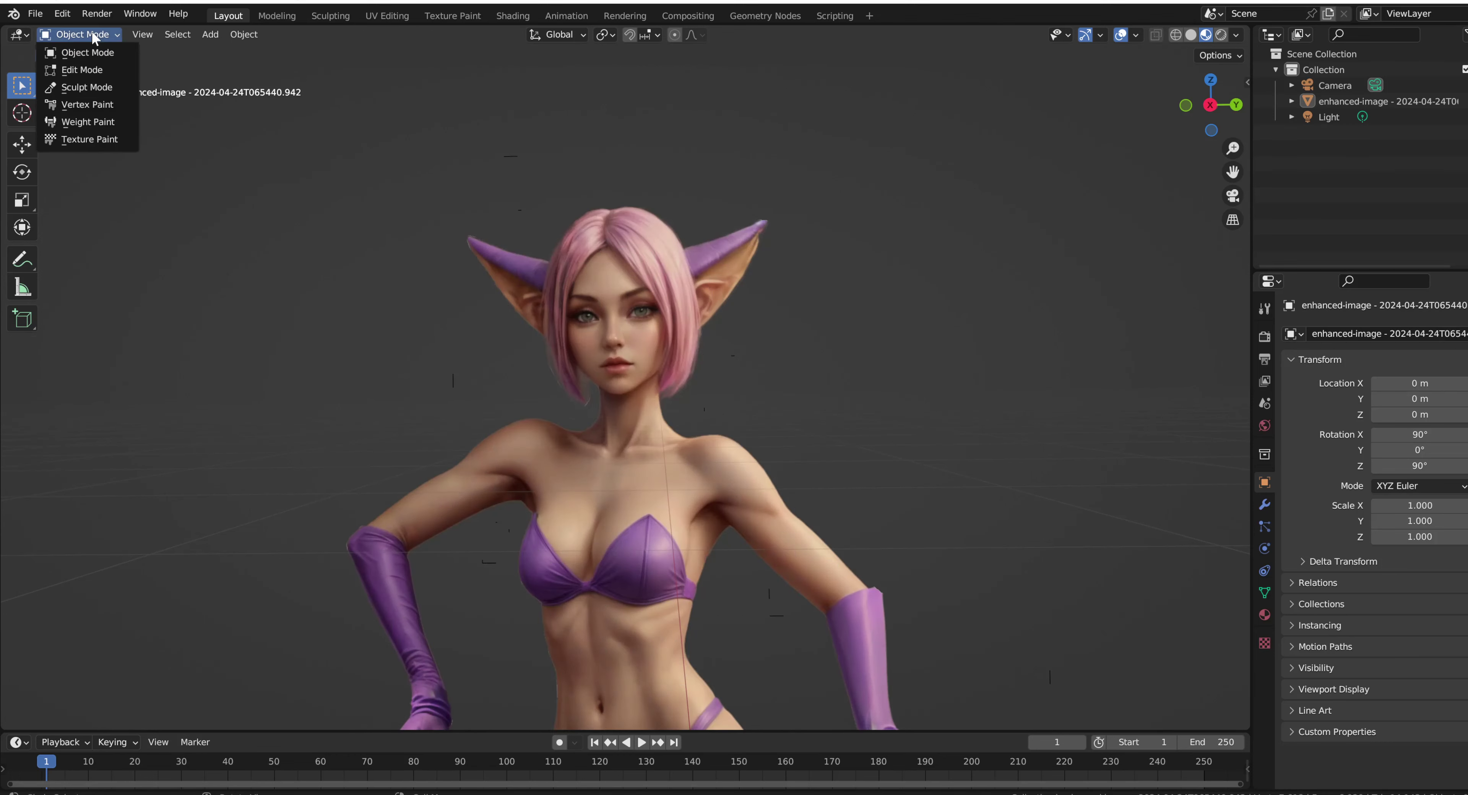
click(75, 71)
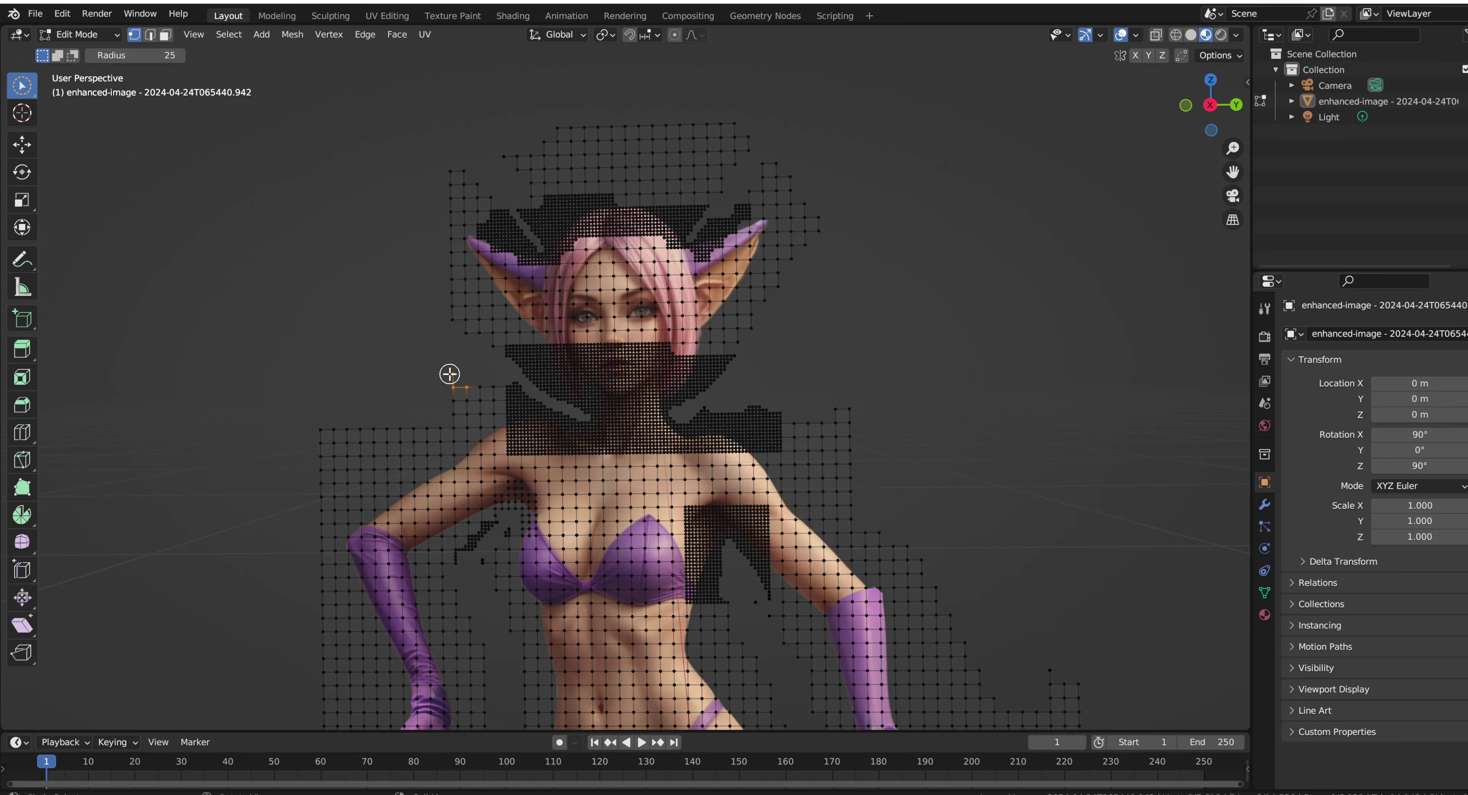
key(x)
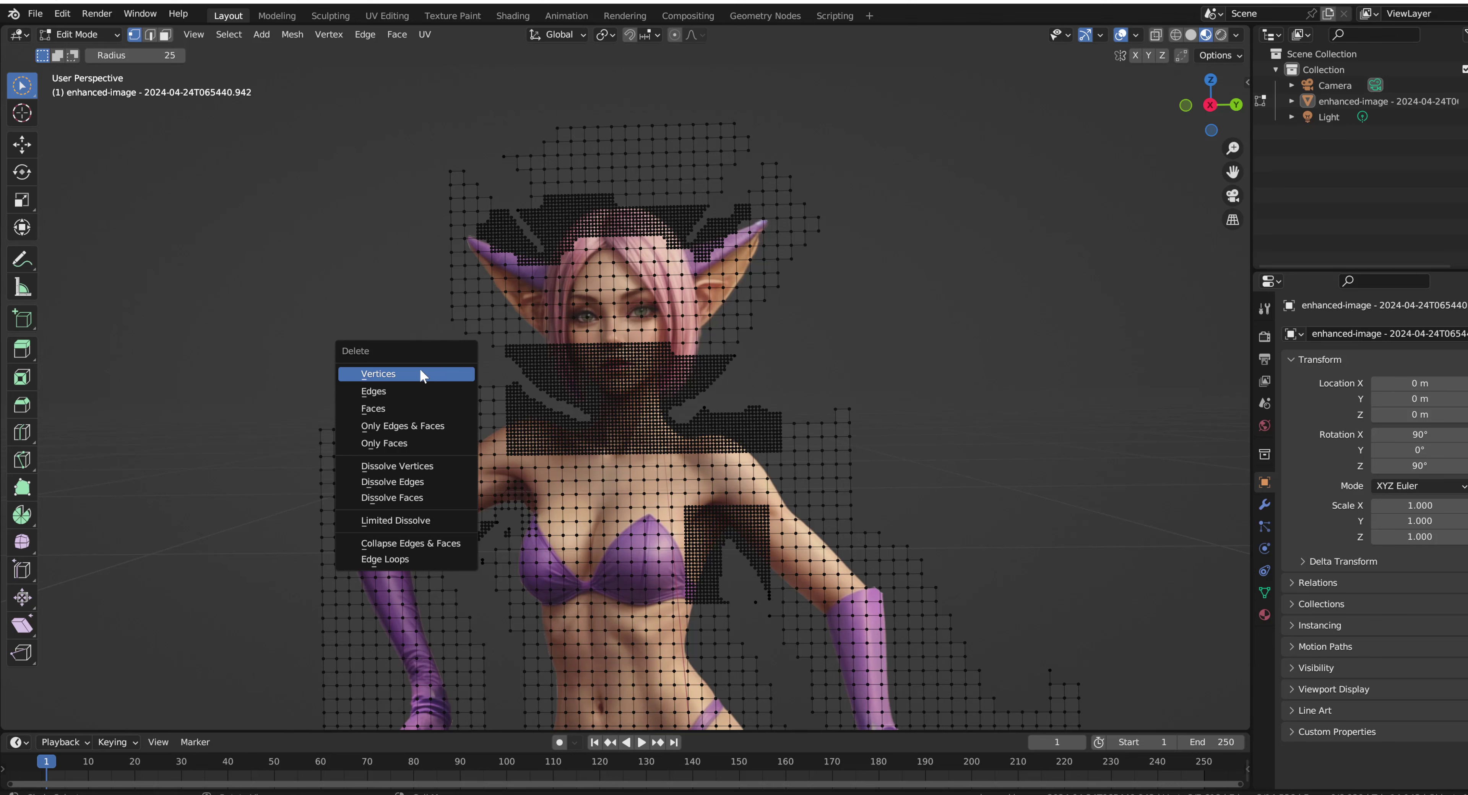
click(421, 376)
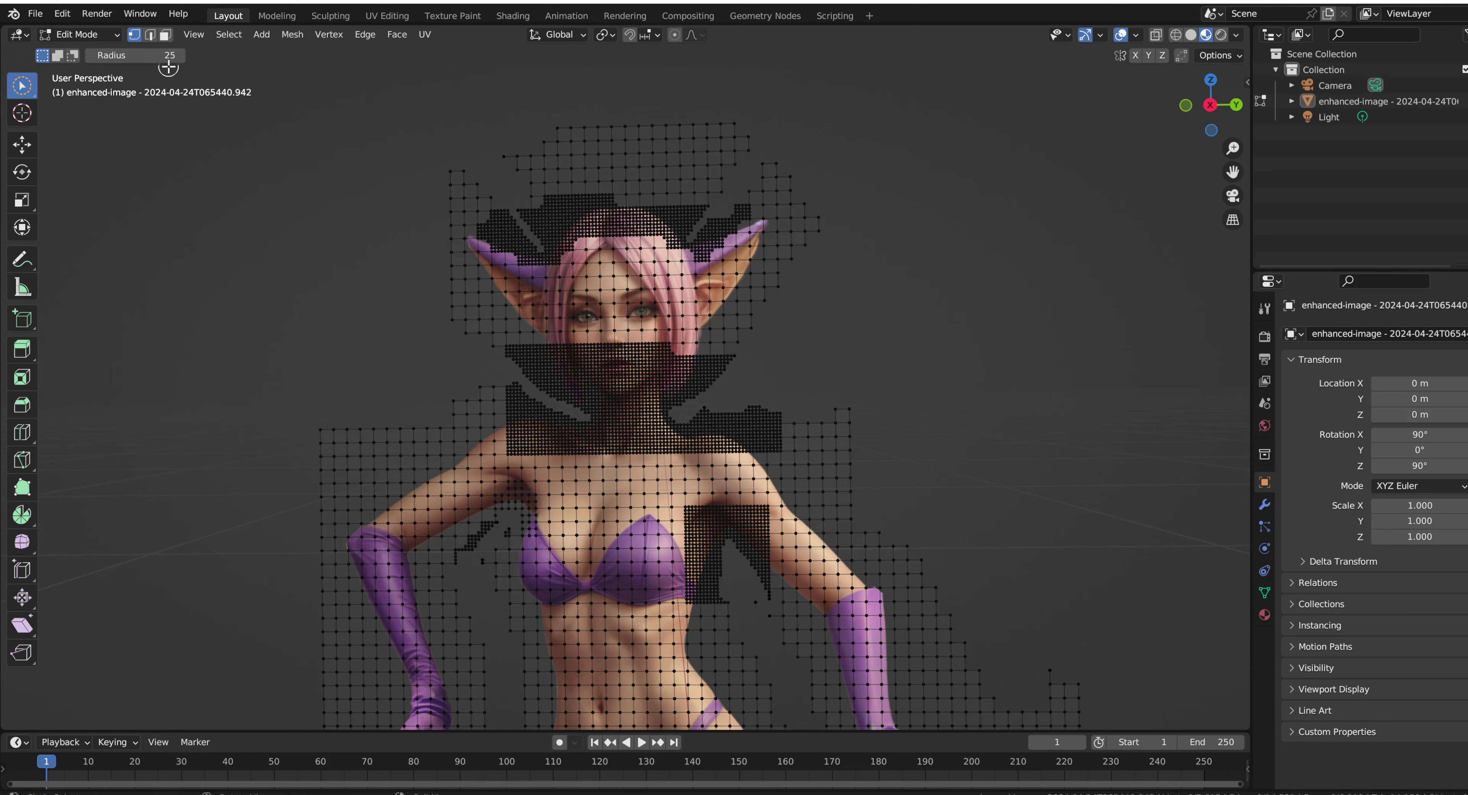
click(79, 34)
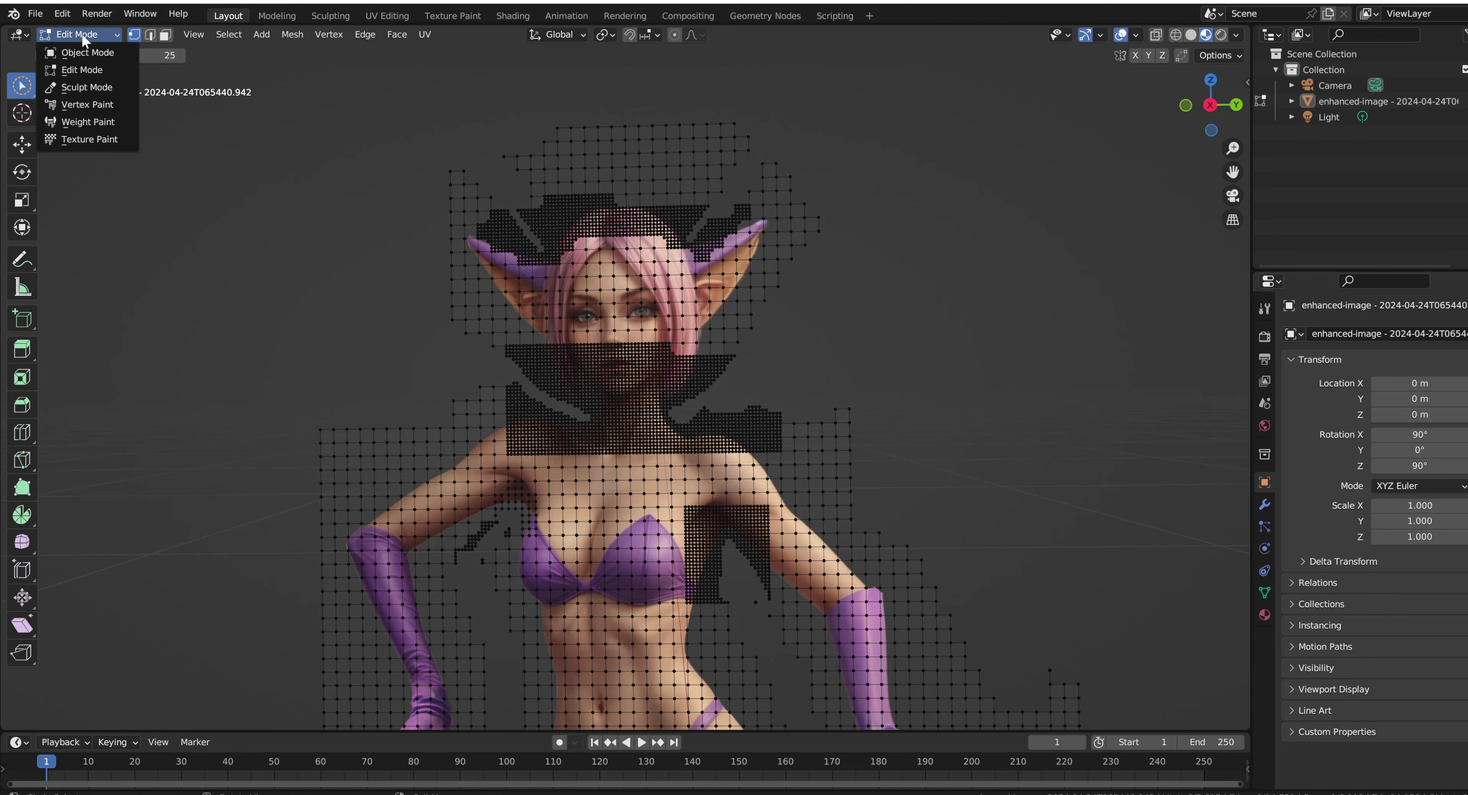
click(74, 51)
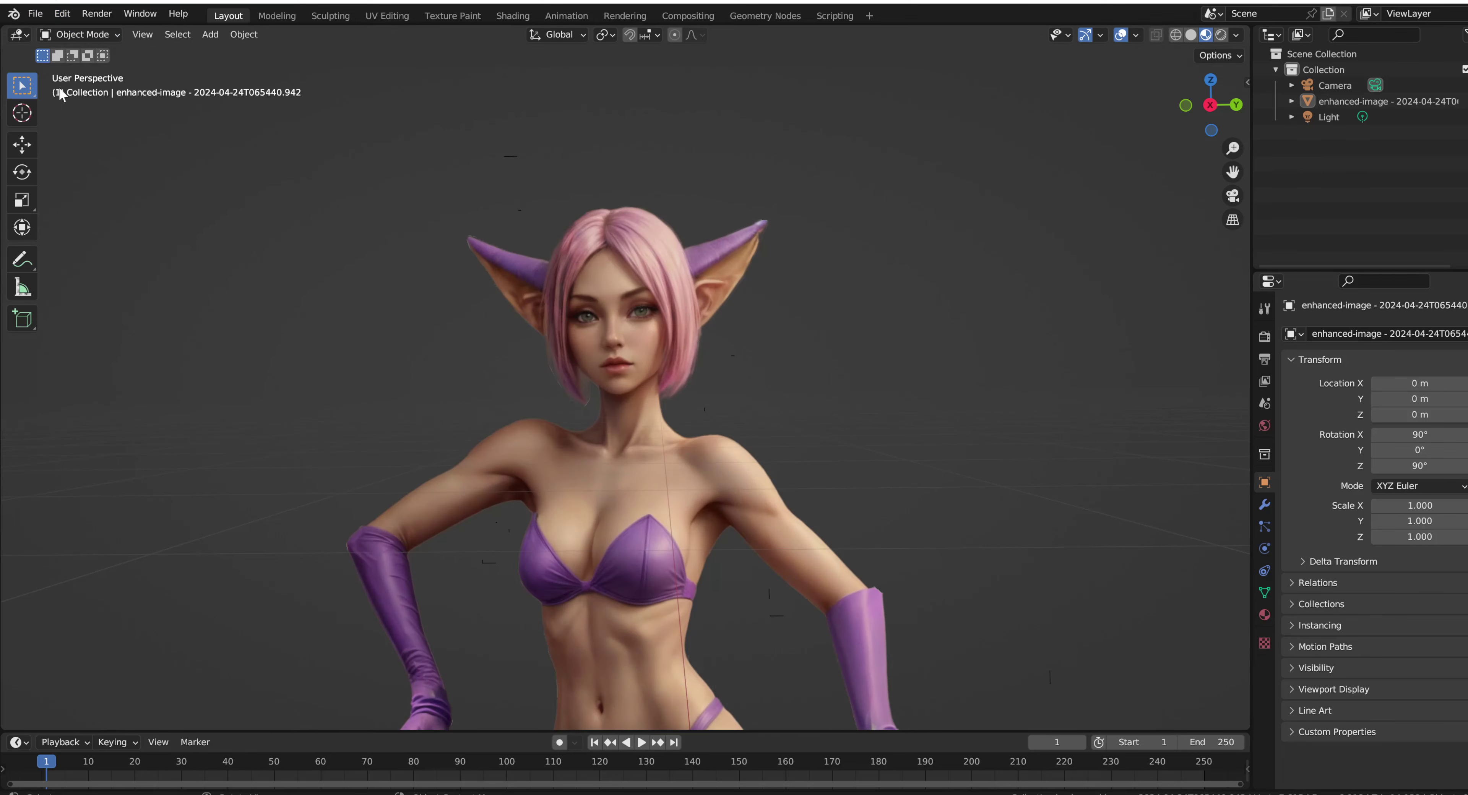
Delete the stray vertices between the left-hand arm and the torso in Edit Mode and return to Object Mode
click(78, 37)
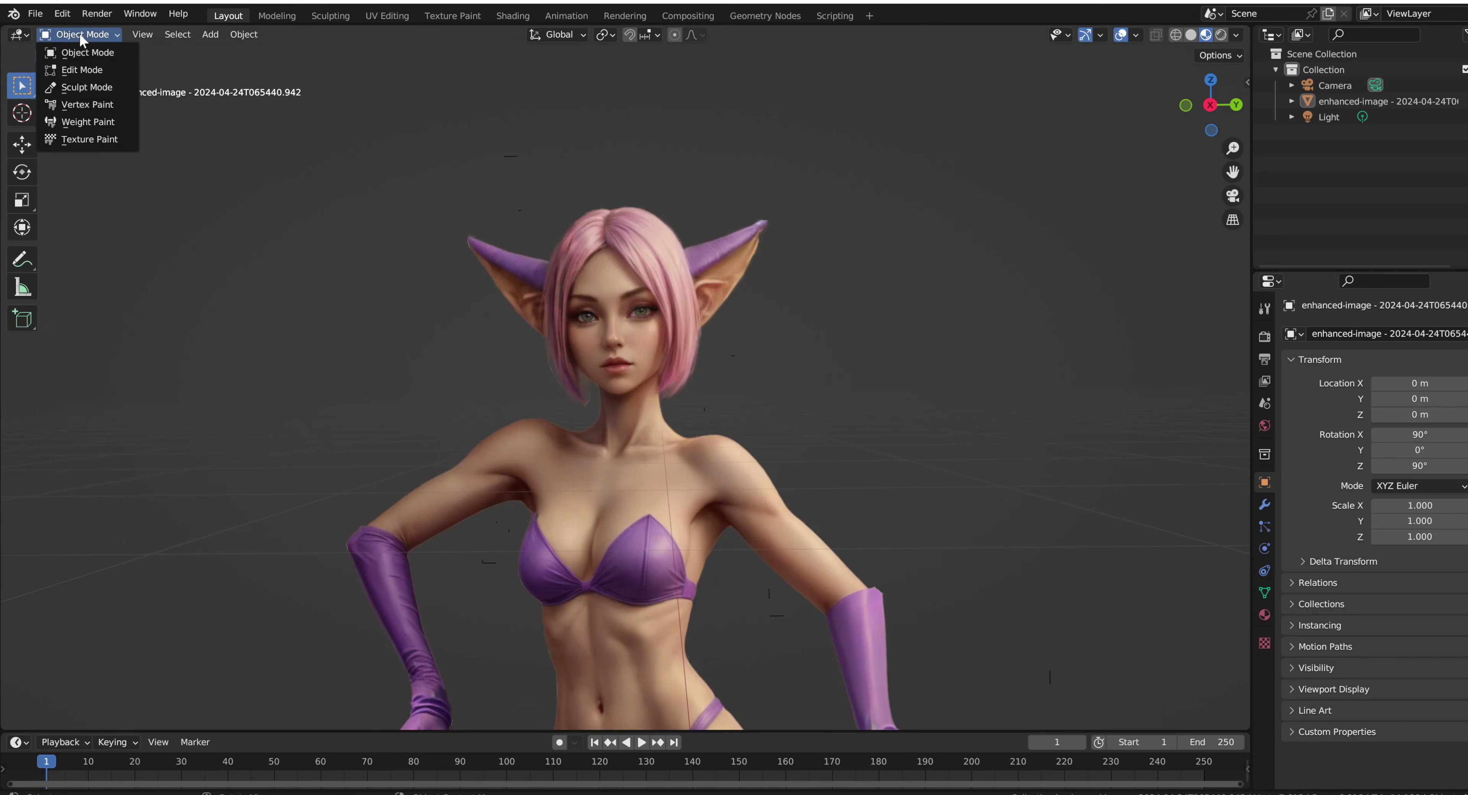
click(80, 74)
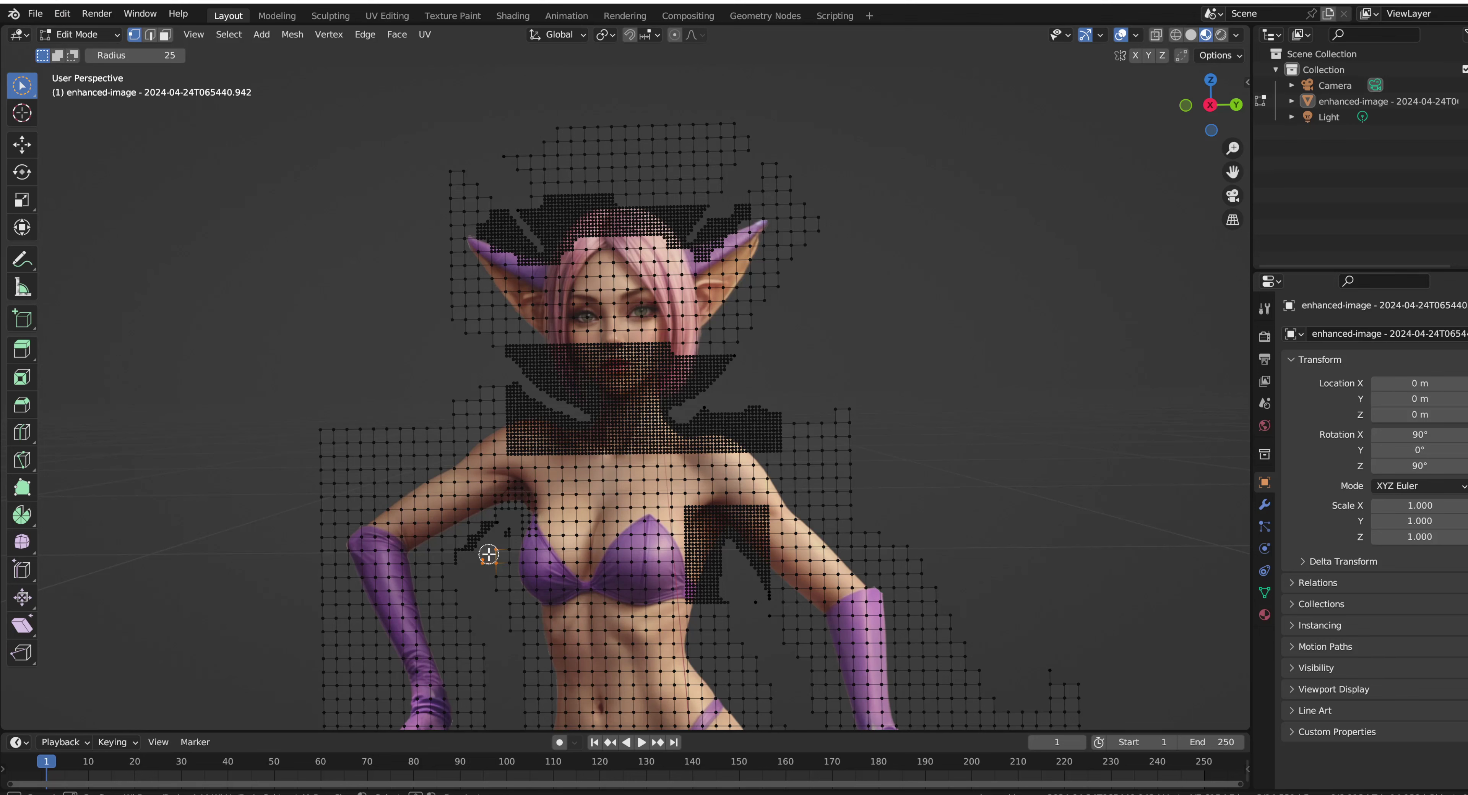
key(x)
click(466, 563)
click(80, 35)
click(88, 52)
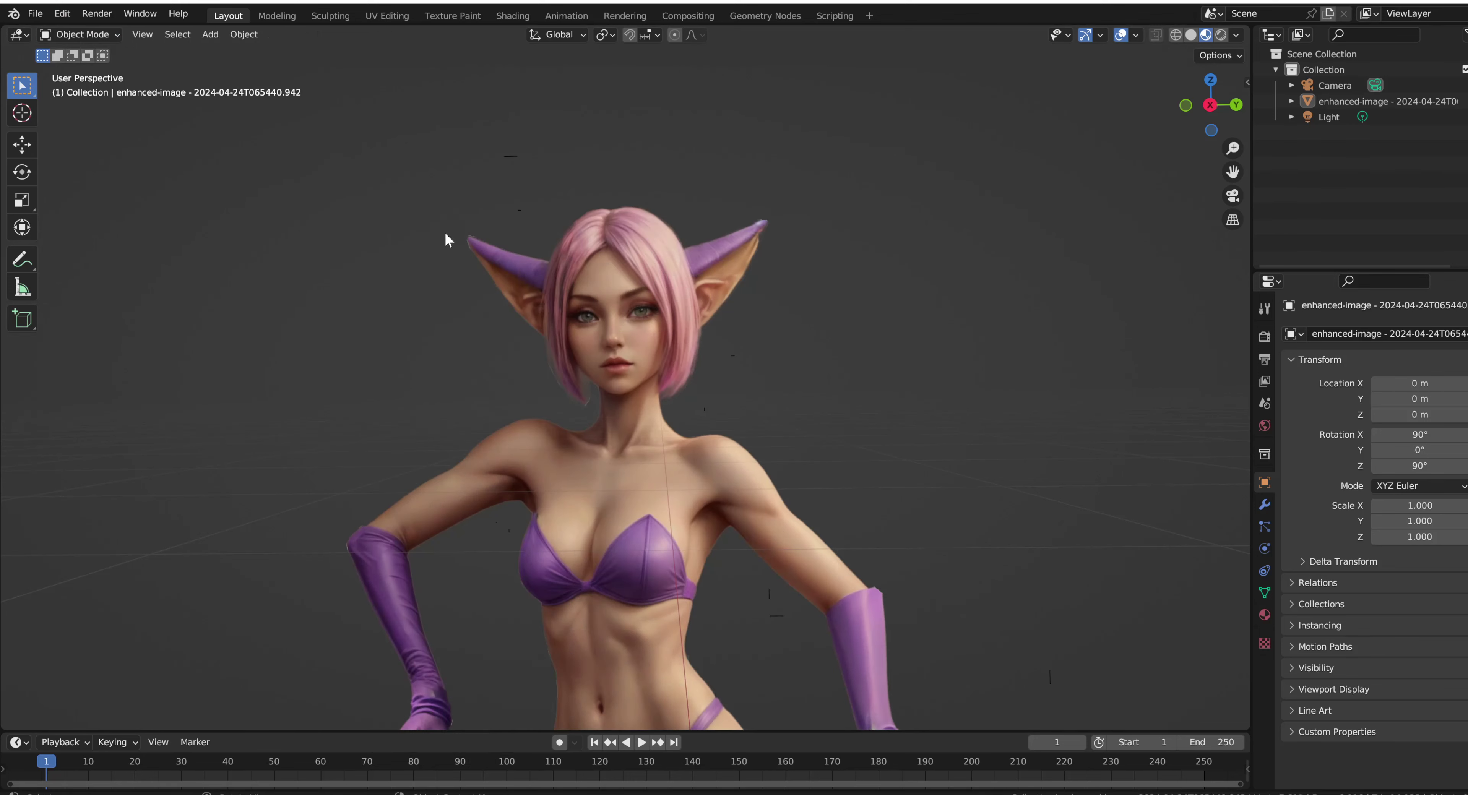
Add a single-bone armature at the 3D cursor
scroll(747, 377, down, 3)
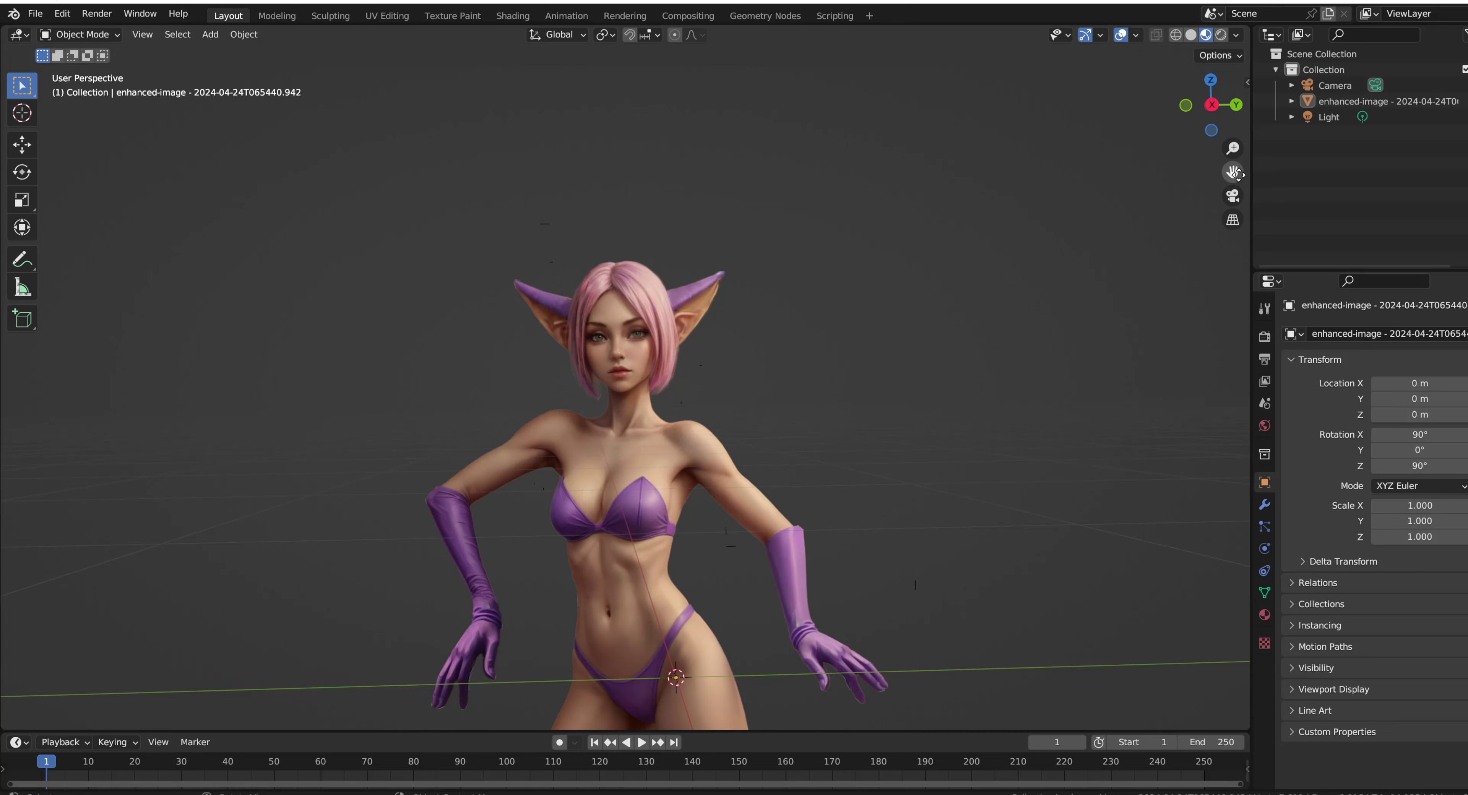
drag(1234, 173, 1228, 47)
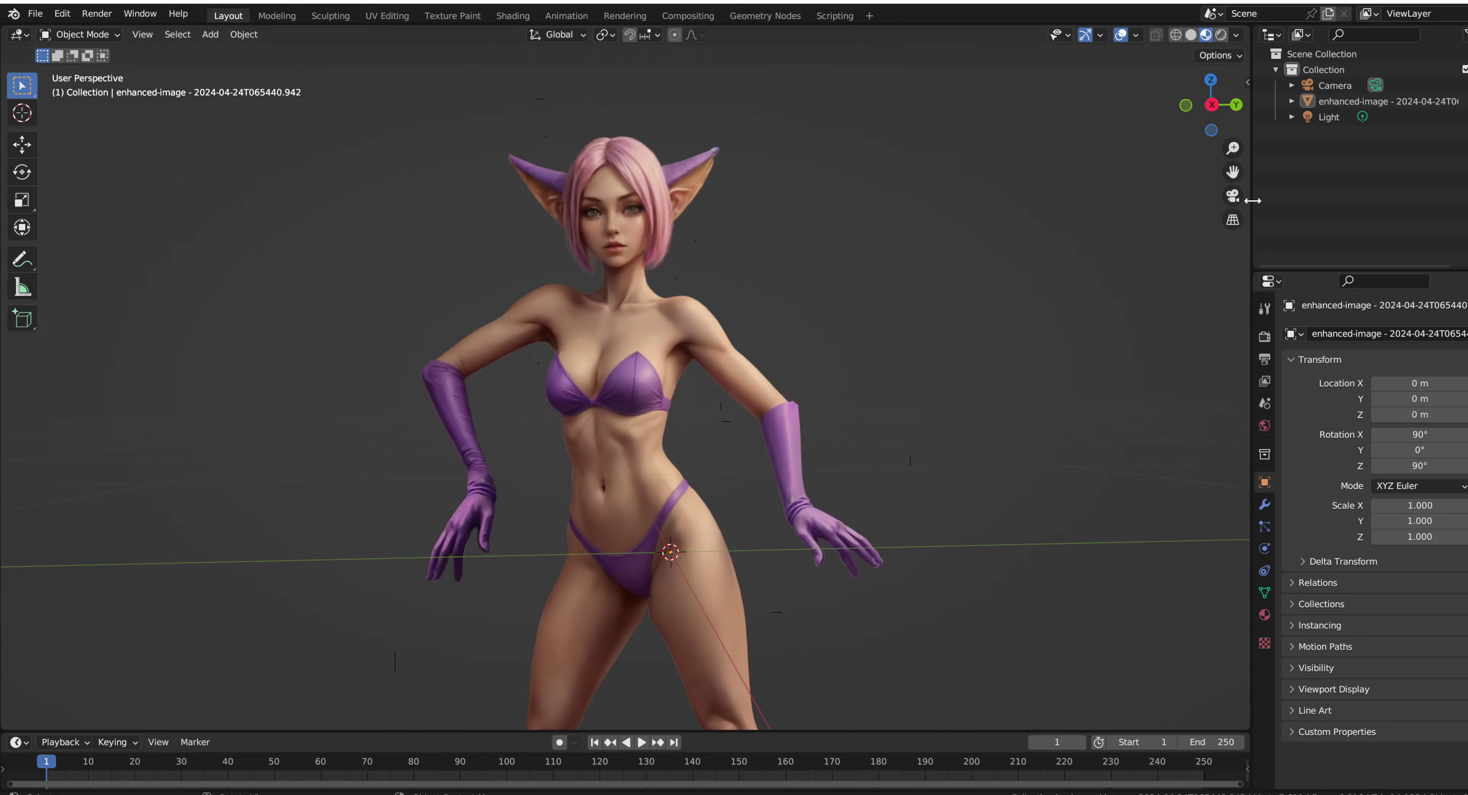
click(211, 35)
mouse_move(259, 170)
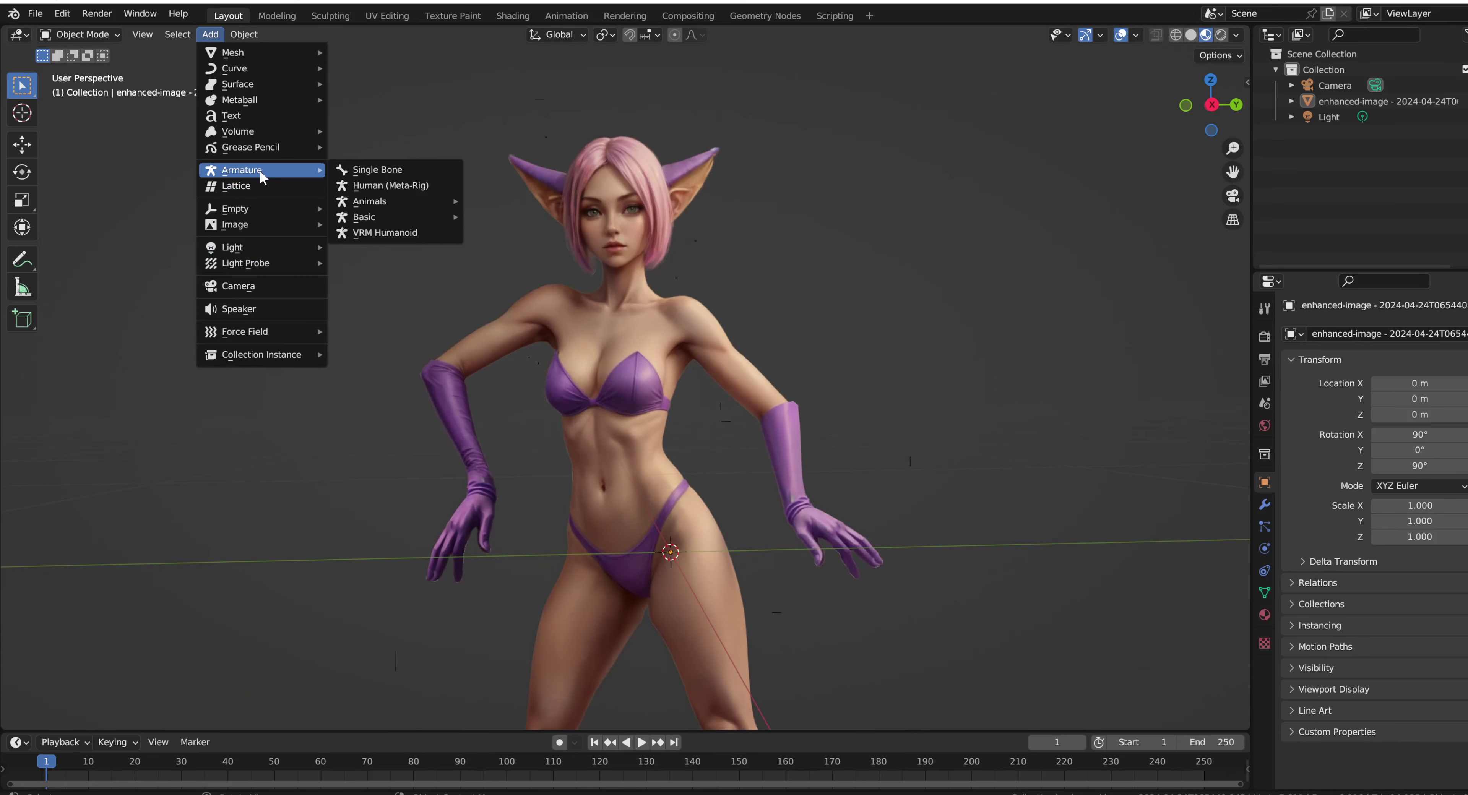
click(355, 171)
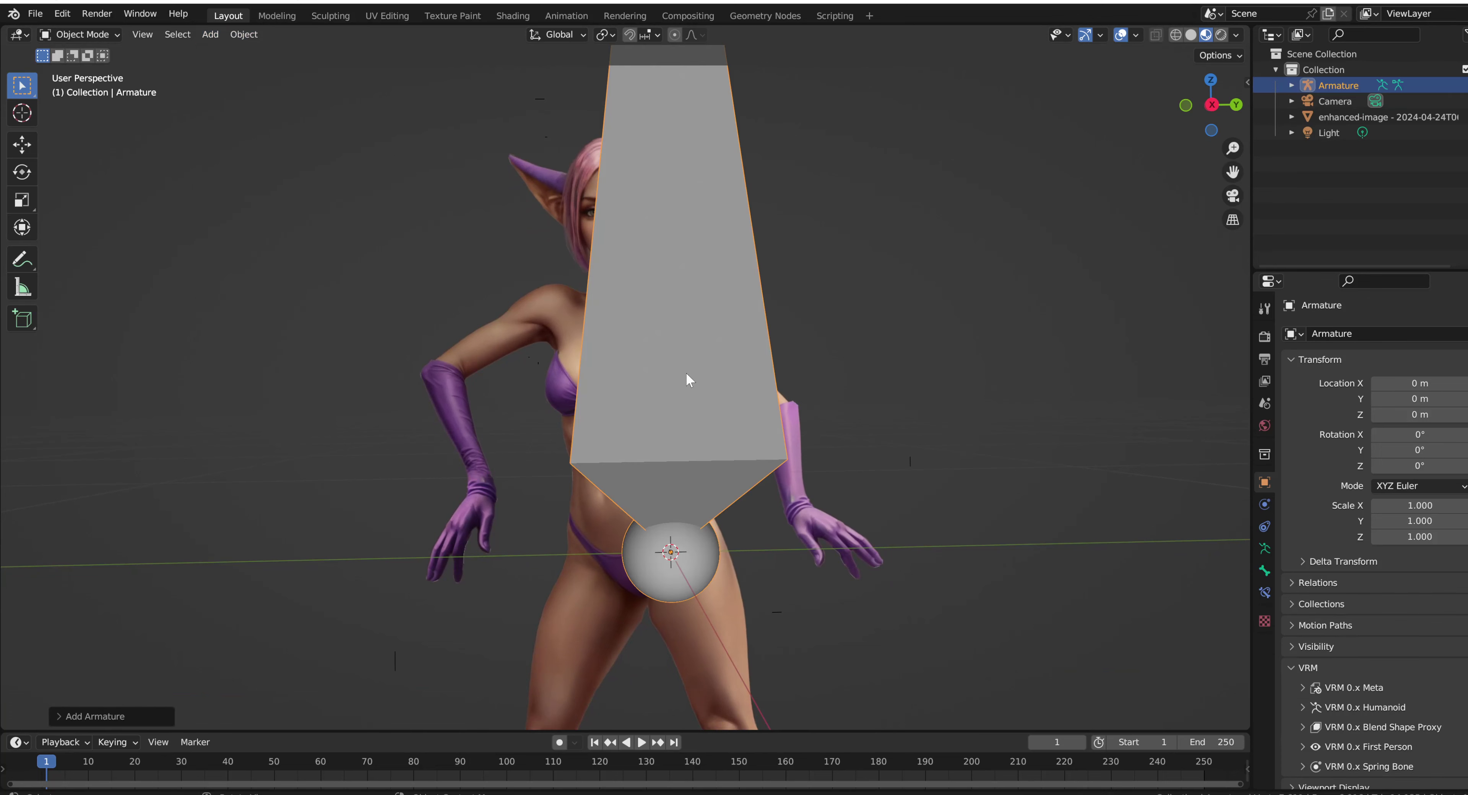
Scale the armature down to 0.120 in X and 0.159 in Y and Z so the bone fits the torso
click(21, 206)
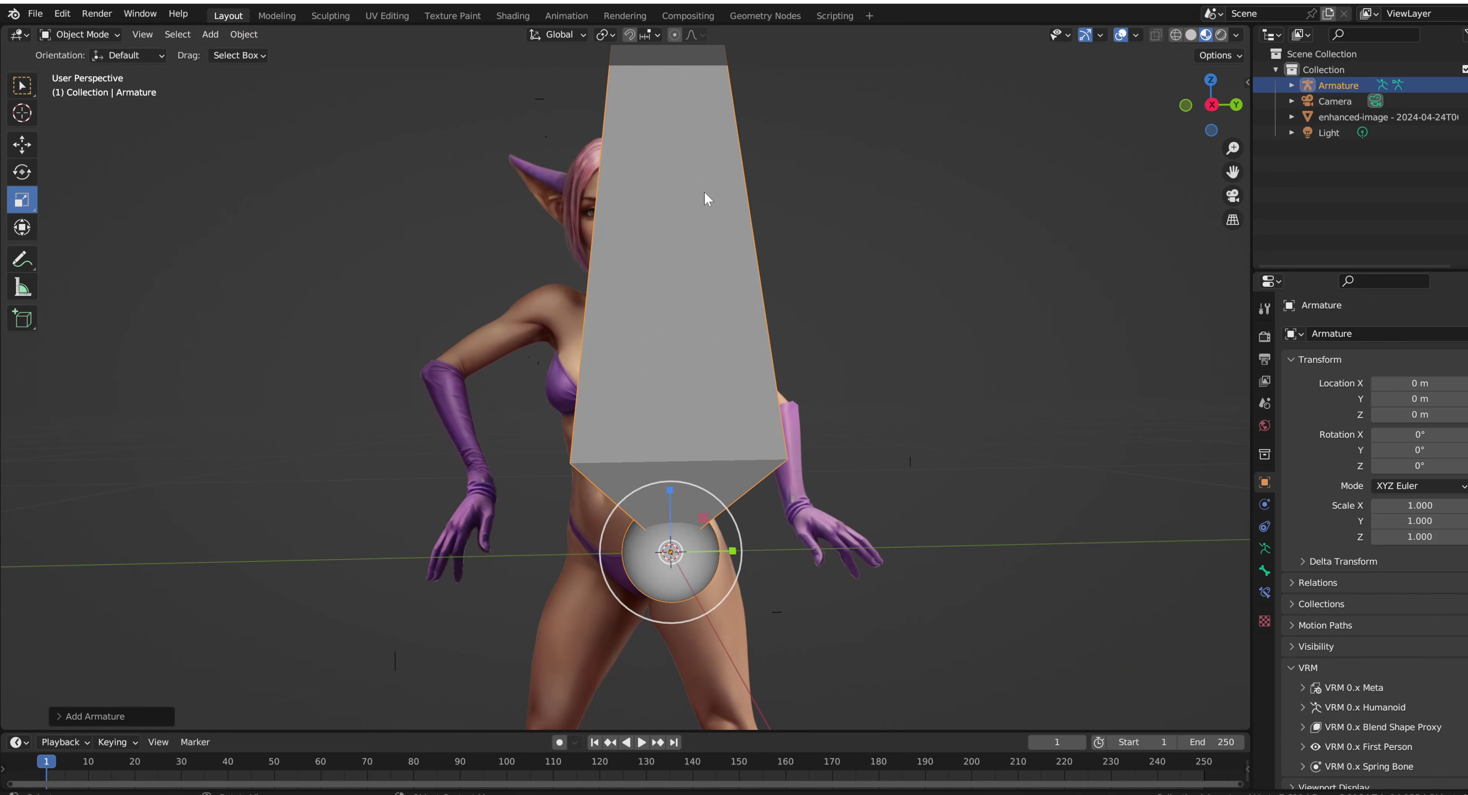
scroll(705, 192, down, 6)
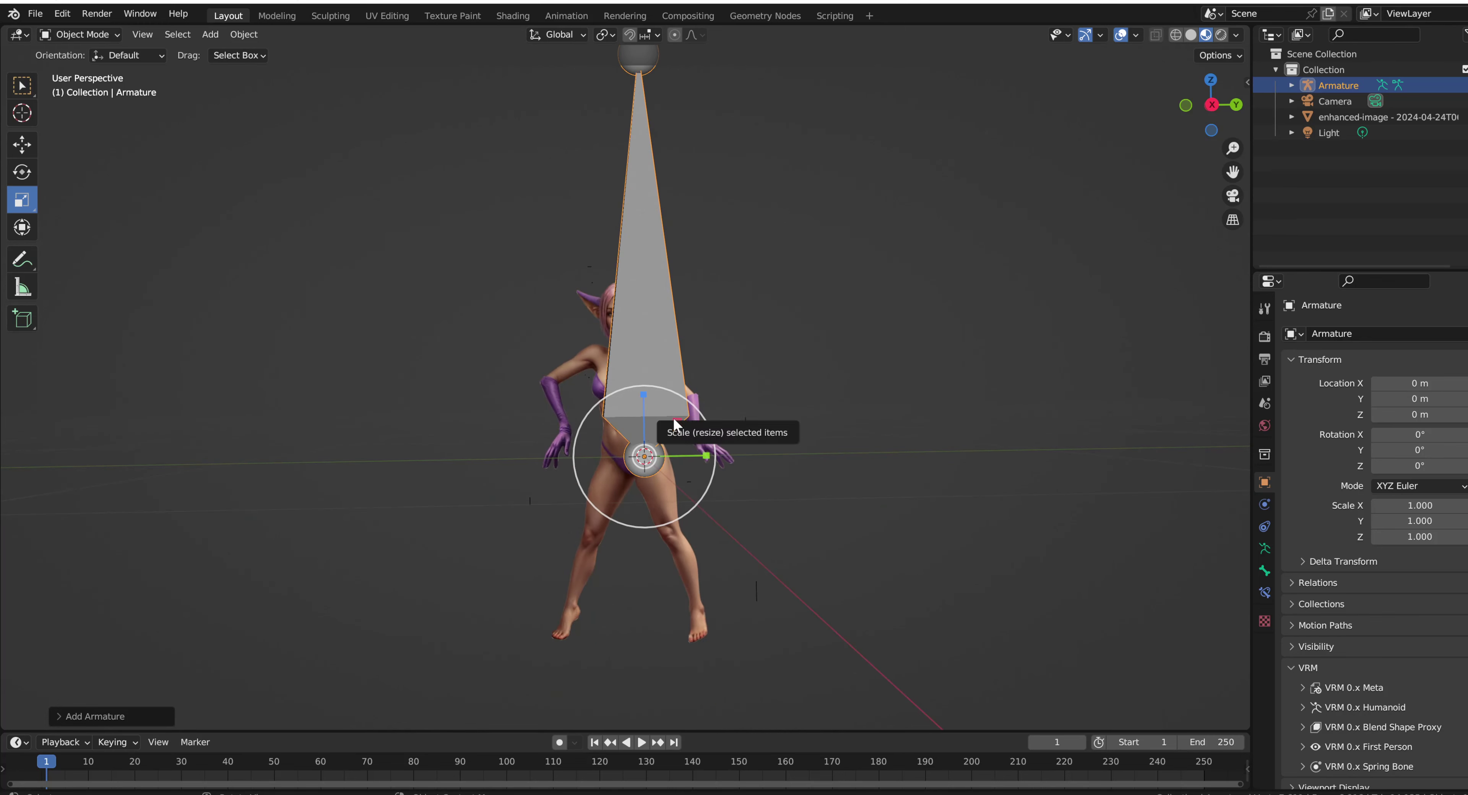
drag(675, 425, 649, 452)
middle_drag(664, 432, 593, 429)
drag(619, 450, 674, 444)
middle_drag(674, 444, 777, 427)
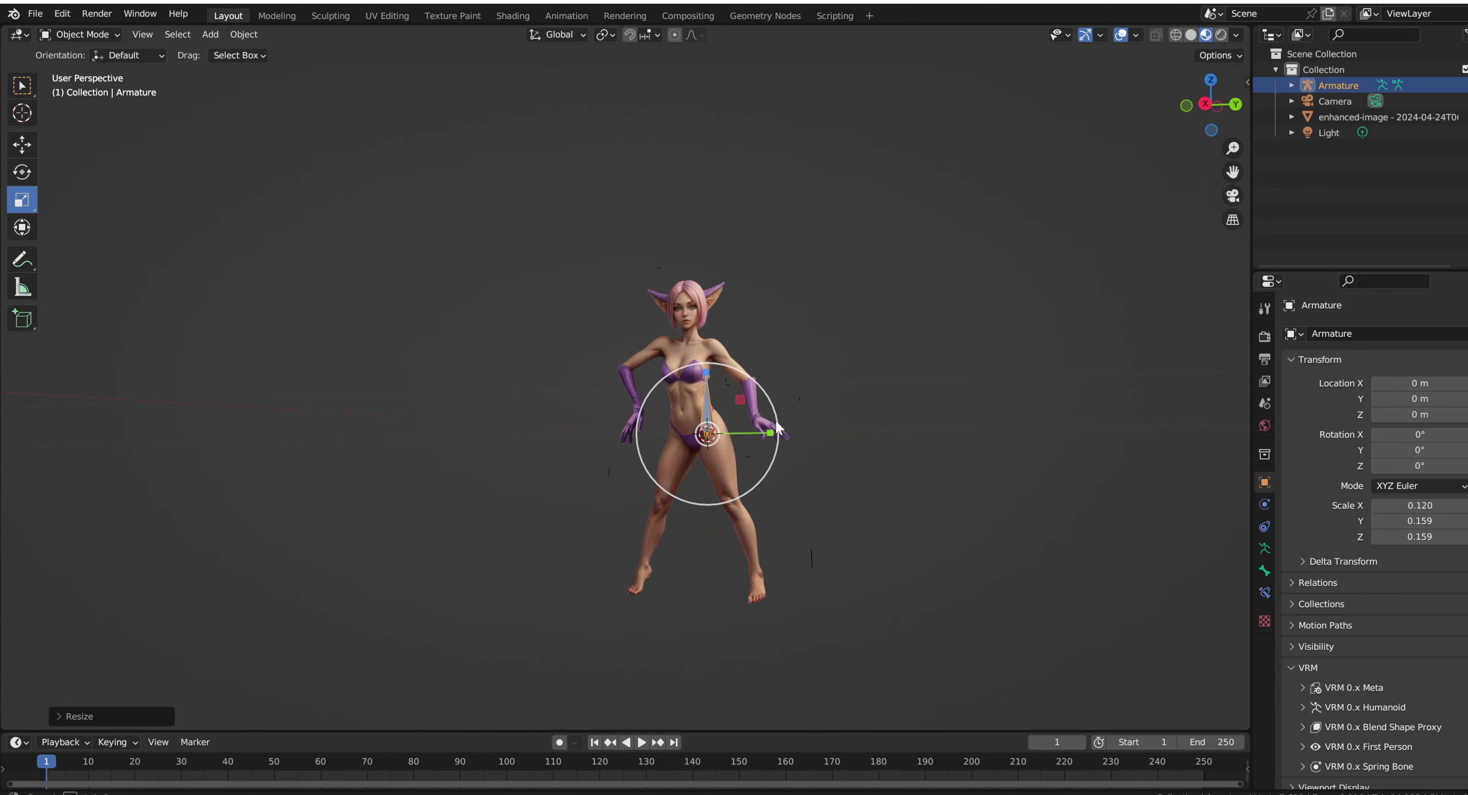
Move the armature along Y to about -0.051 m so the bone is centred on the figure's pelvis
click(28, 143)
drag(770, 433, 744, 436)
scroll(638, 411, up, 6)
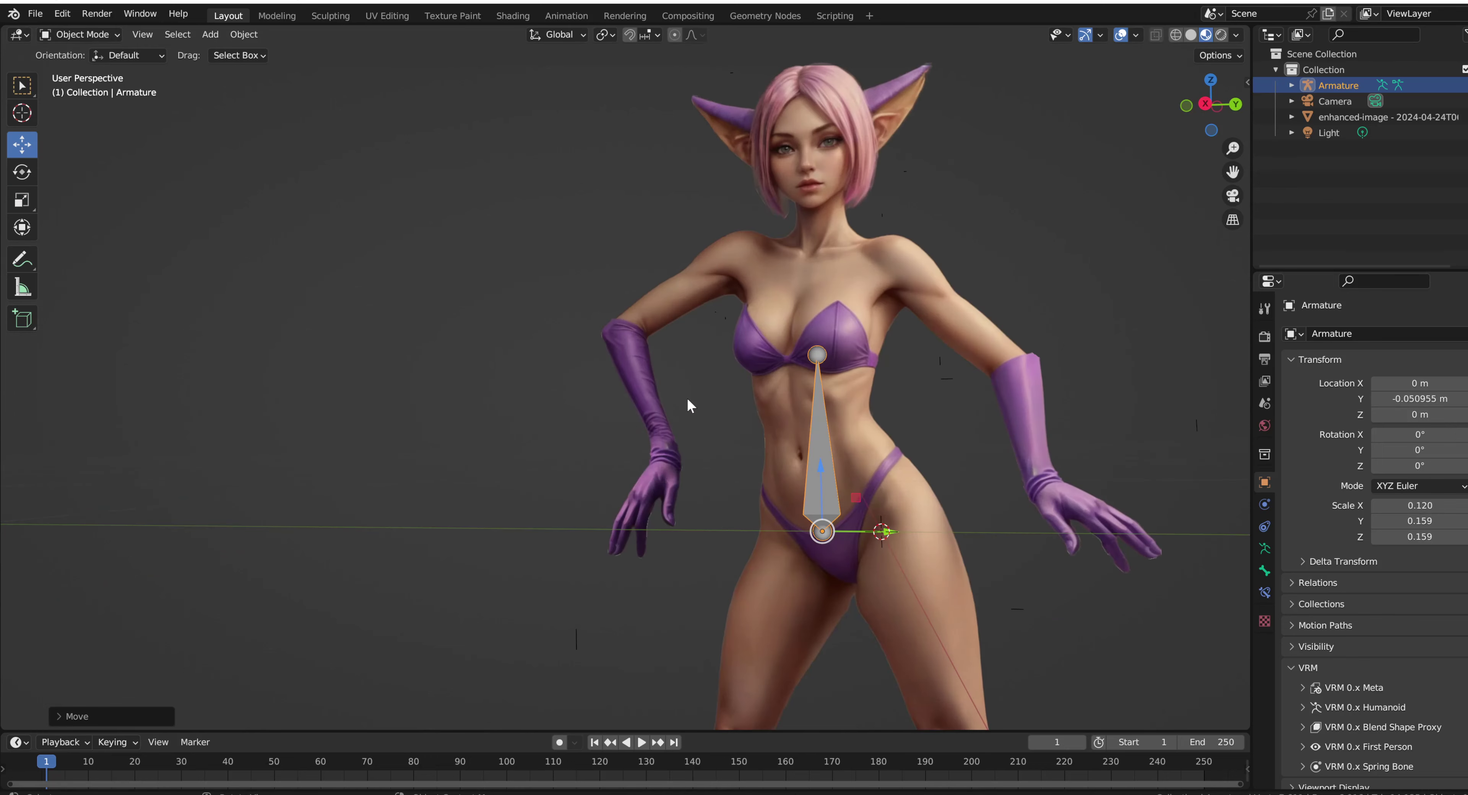
drag(1232, 172, 1037, 114)
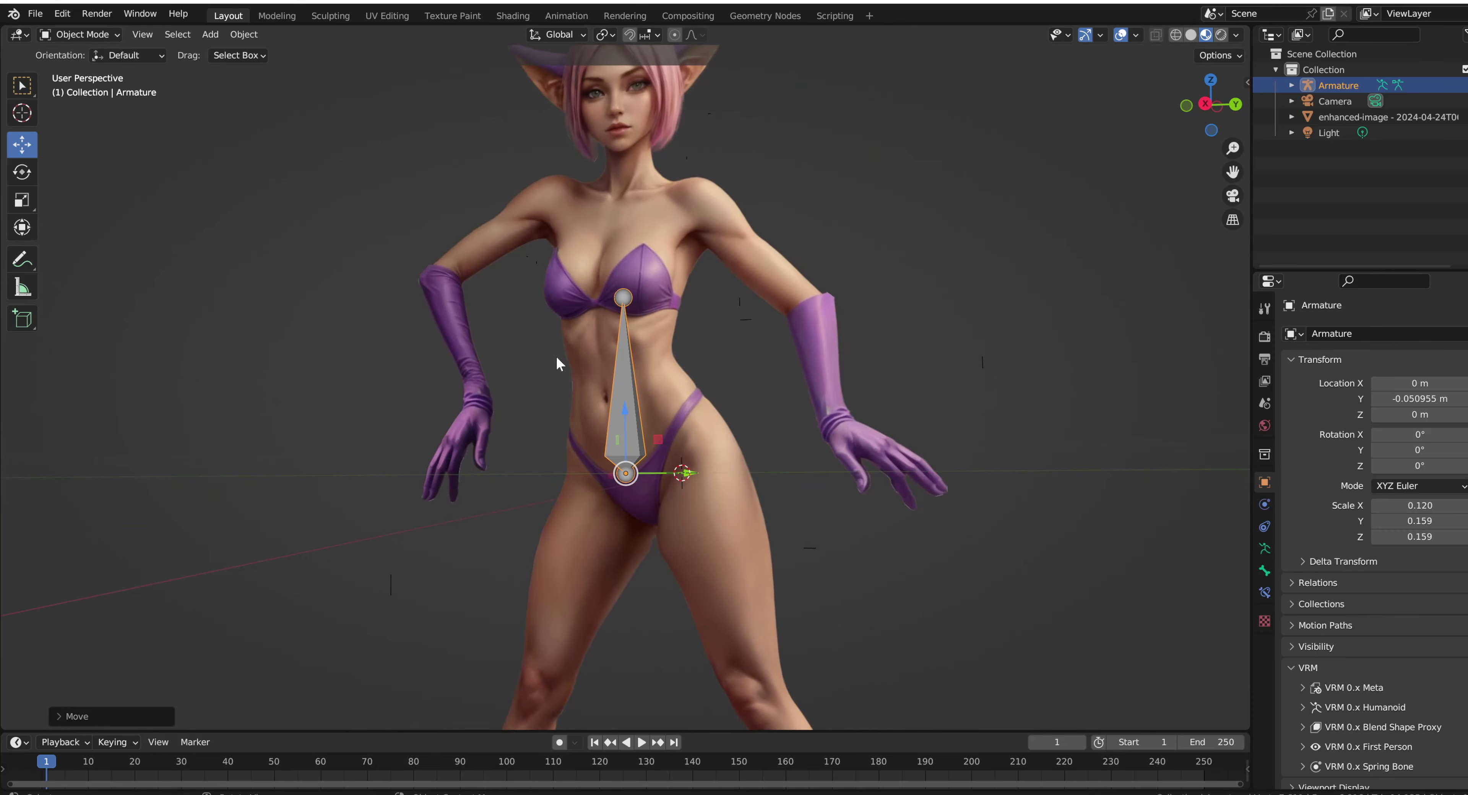
Scale the armature down to about 0.069 in Y and Z so the bone spans only the pelvis
middle_drag(556, 358, 575, 360)
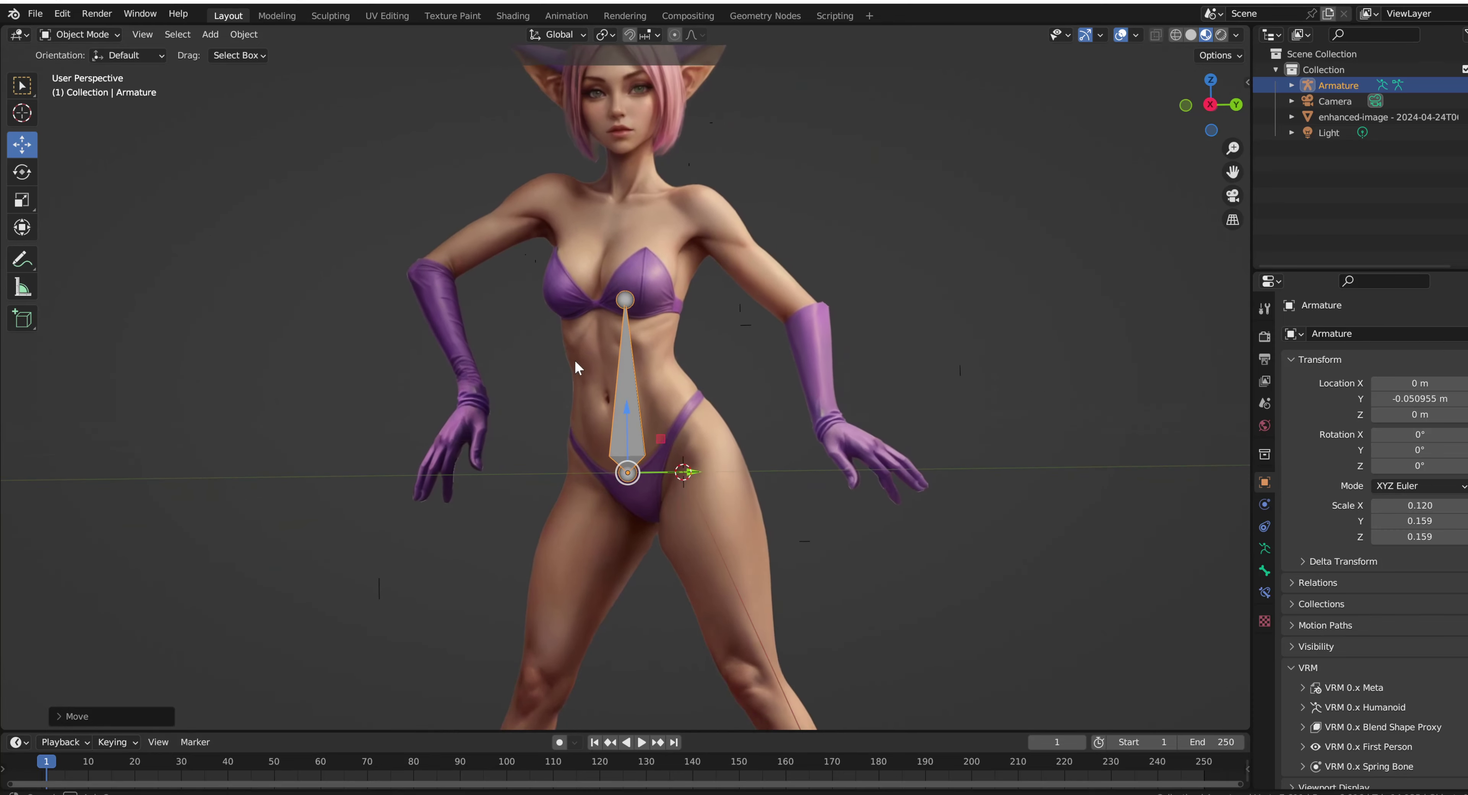
click(22, 199)
drag(661, 437, 642, 456)
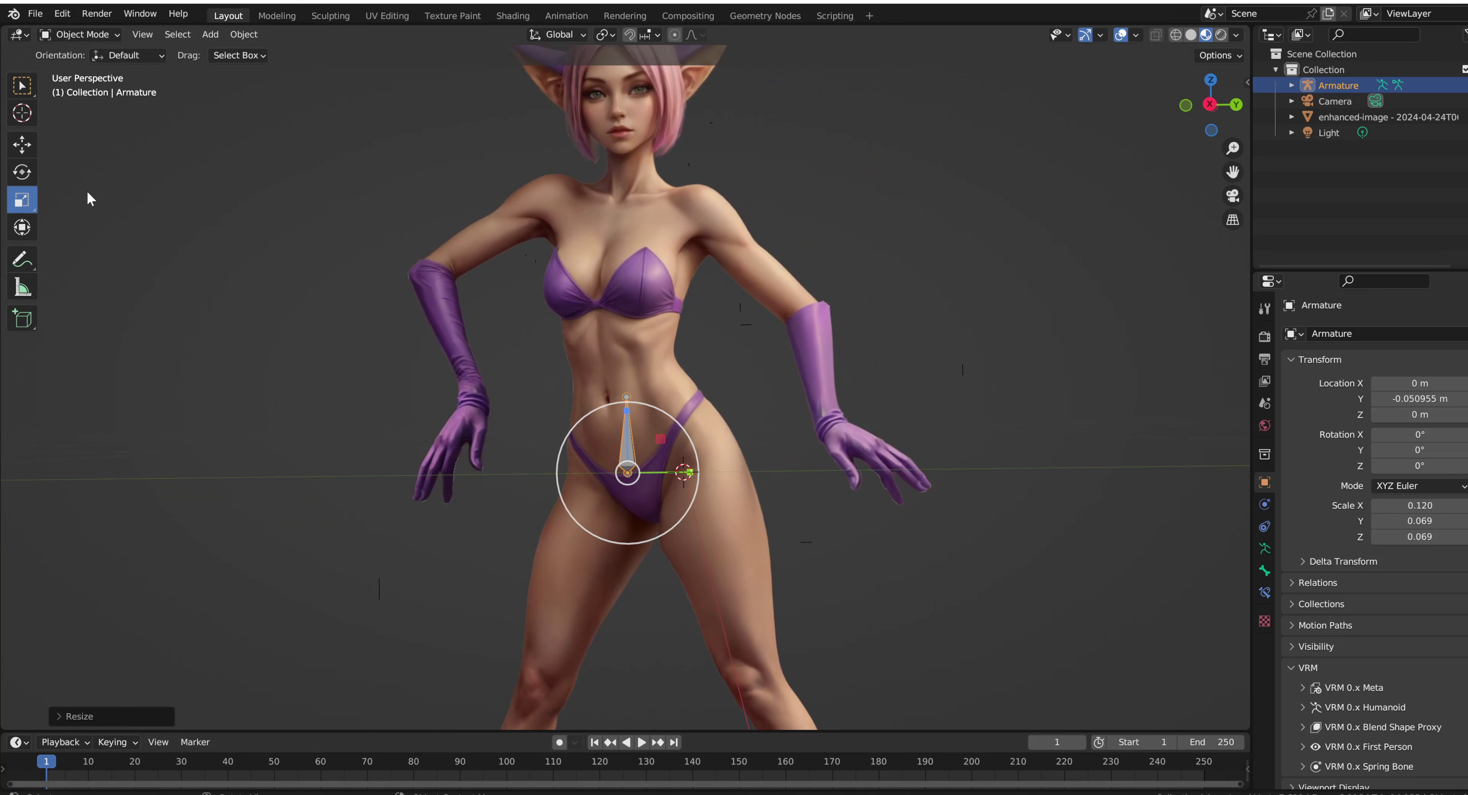
Rotate the armature to about 6.59° around X so the bone follows the tilt of the figure's pelvis
click(24, 149)
click(21, 171)
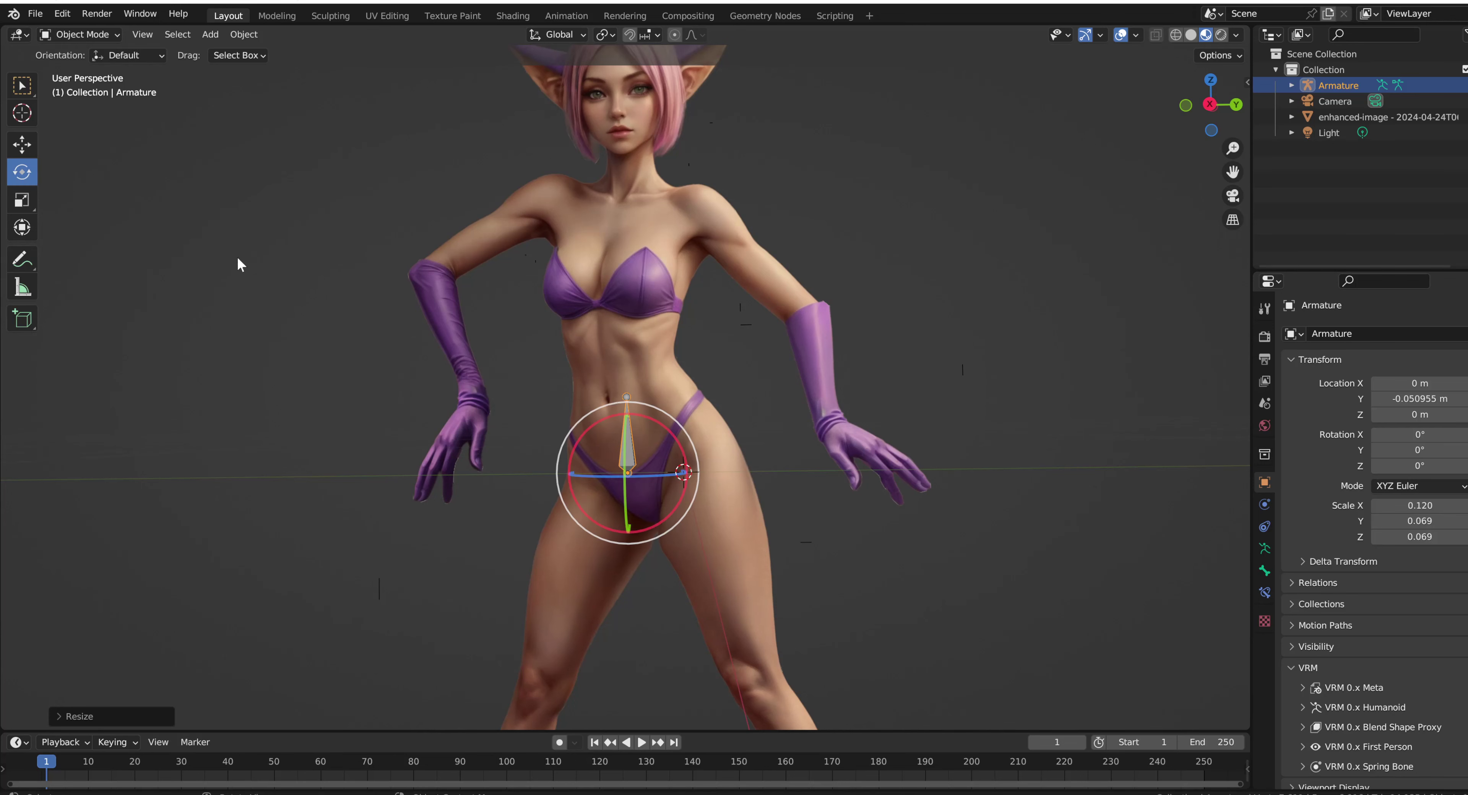
drag(655, 421, 645, 411)
mouse_move(645, 411)
middle_down()
mouse_move(502, 419)
mouse_move(631, 431)
middle_up()
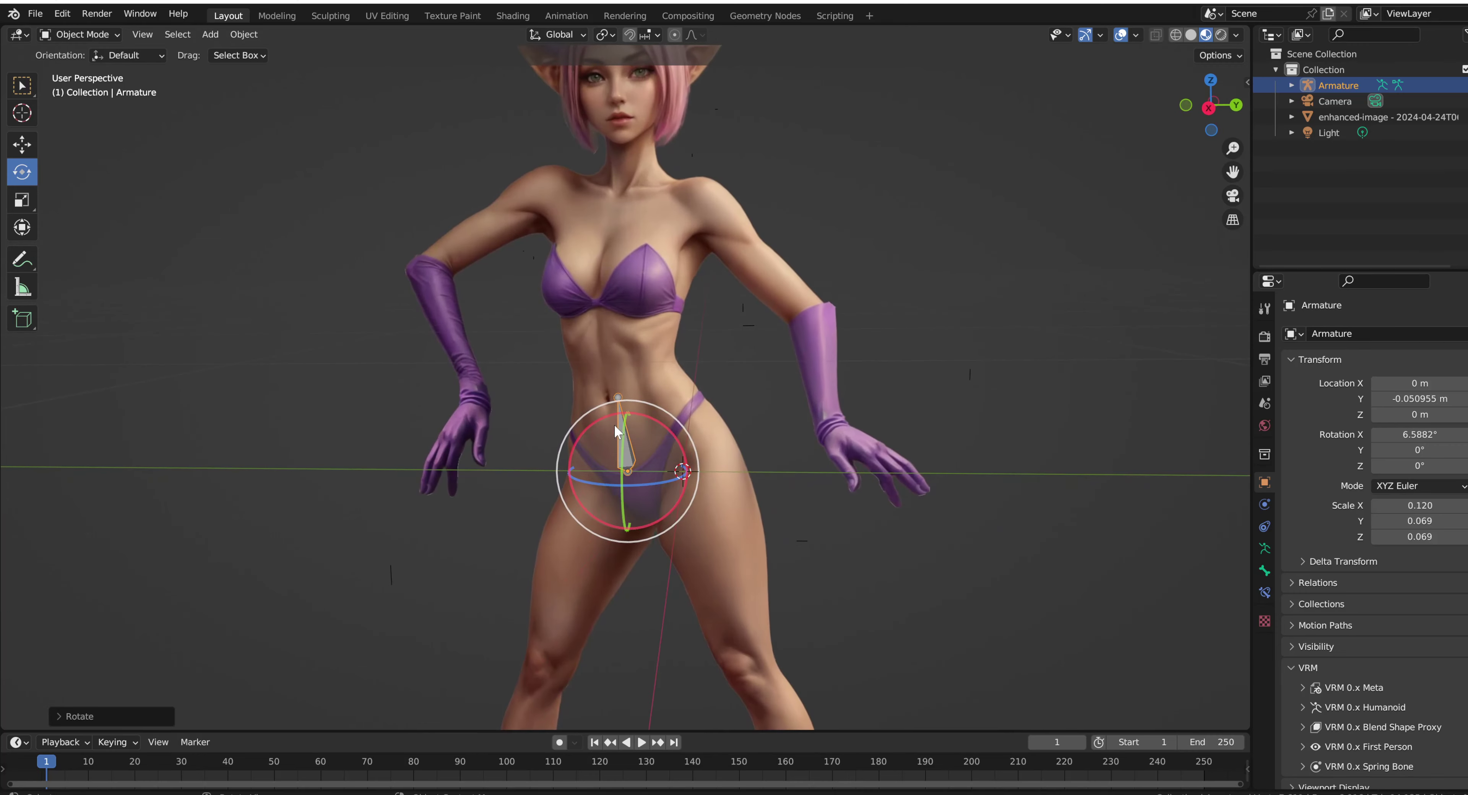
Enter Edit Mode on the armature and extrude an abdomen bone and a chest bone up to the base of the neck
scroll(614, 424, up, 2)
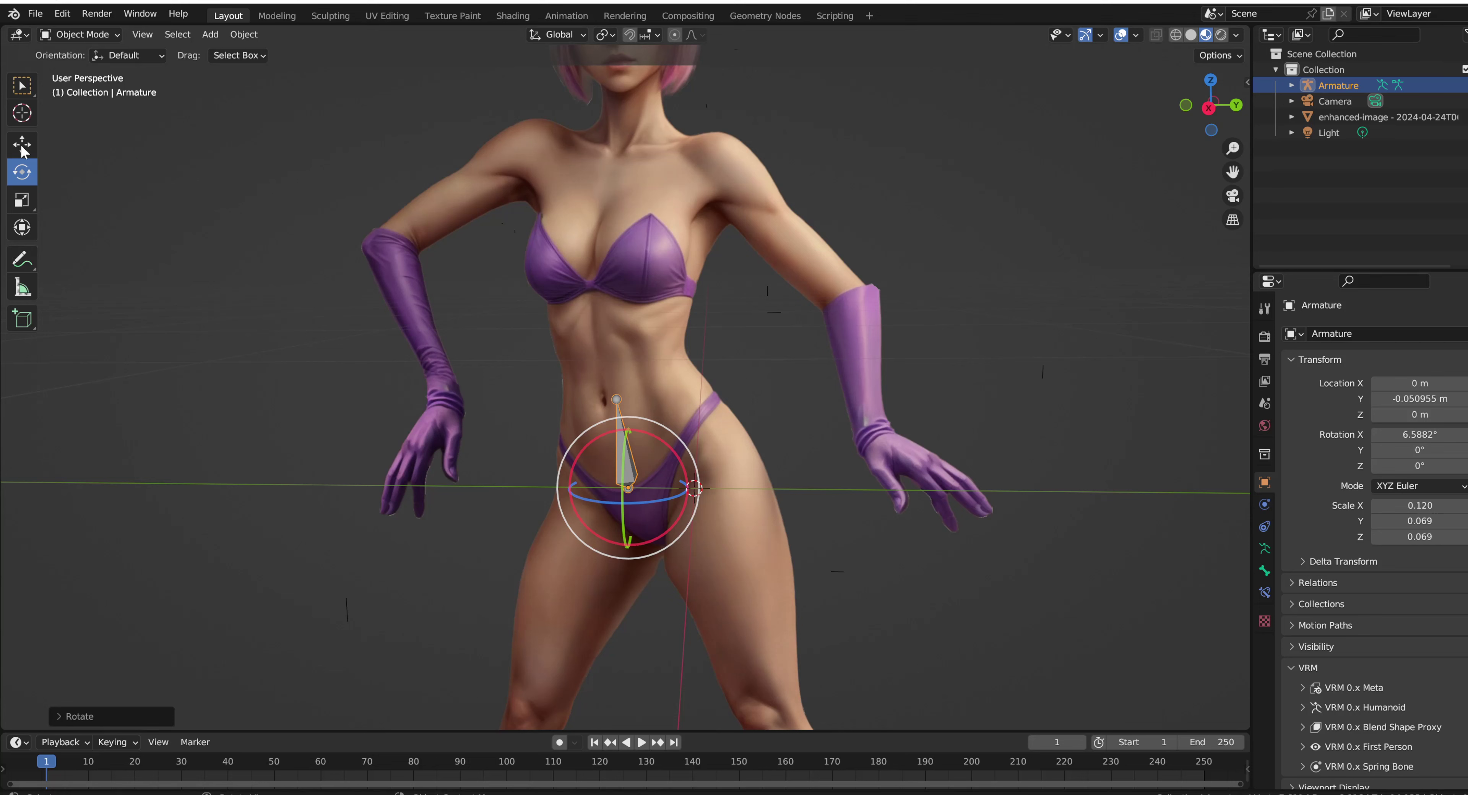
click(92, 36)
click(86, 70)
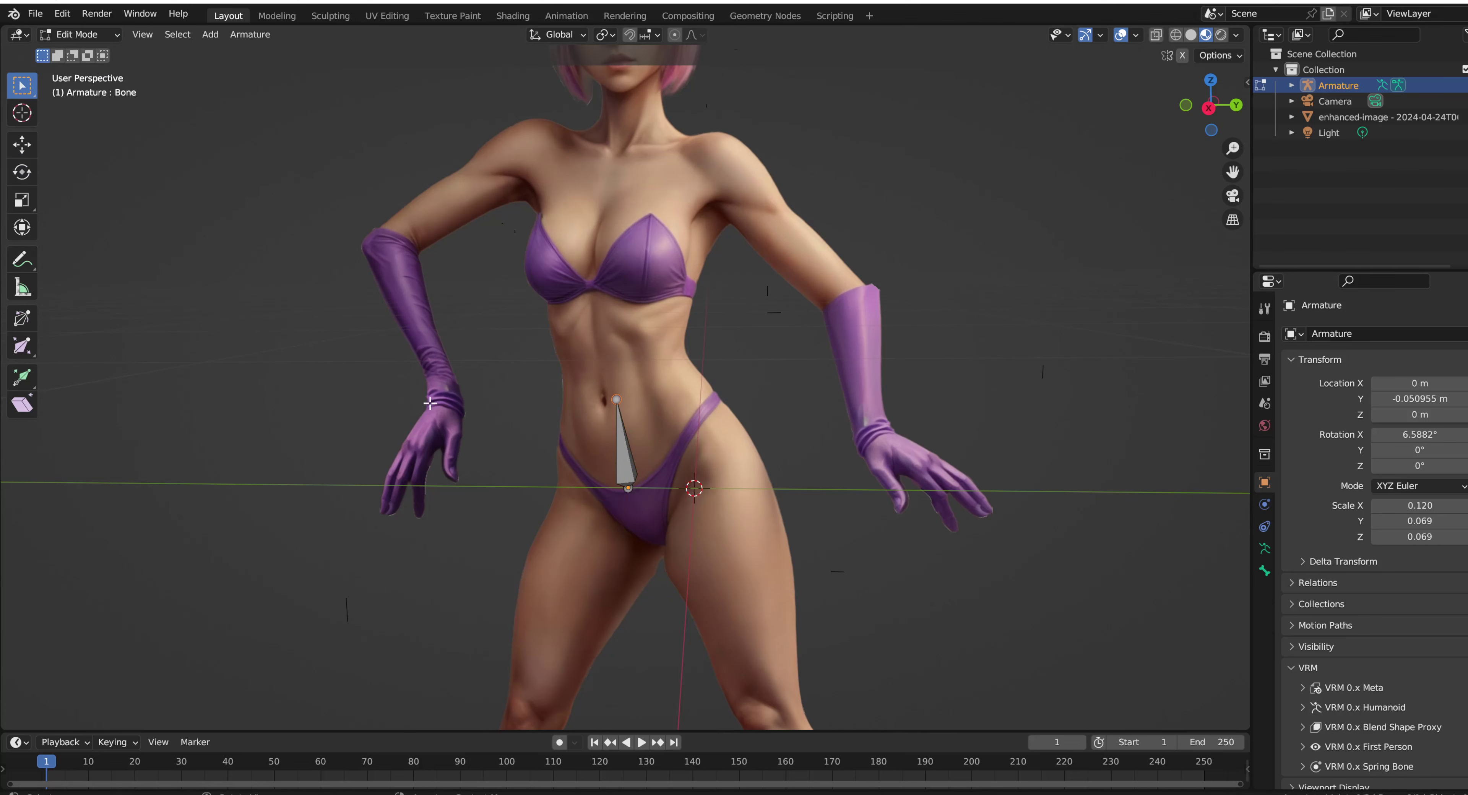
click(12, 378)
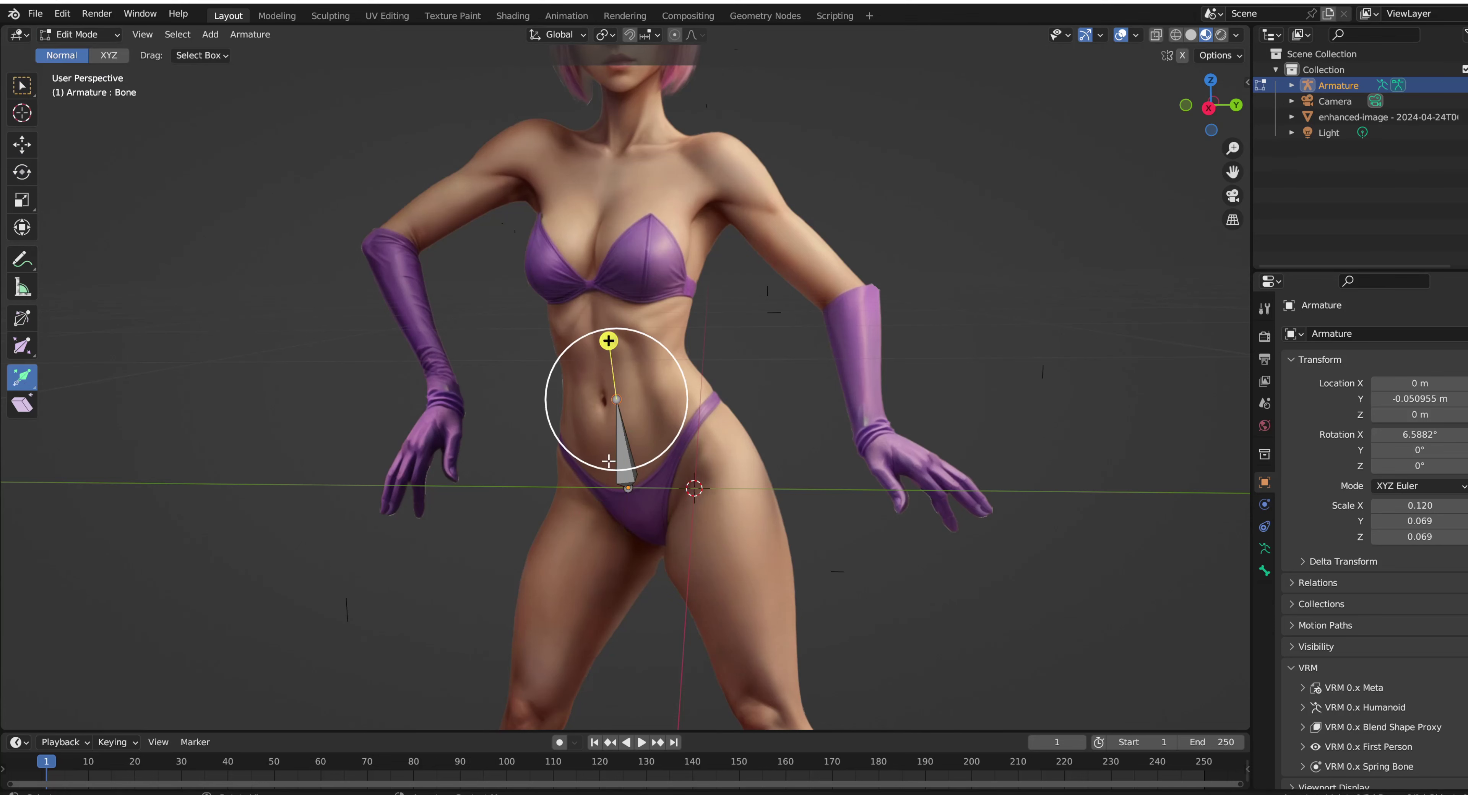
scroll(648, 459, down, 2)
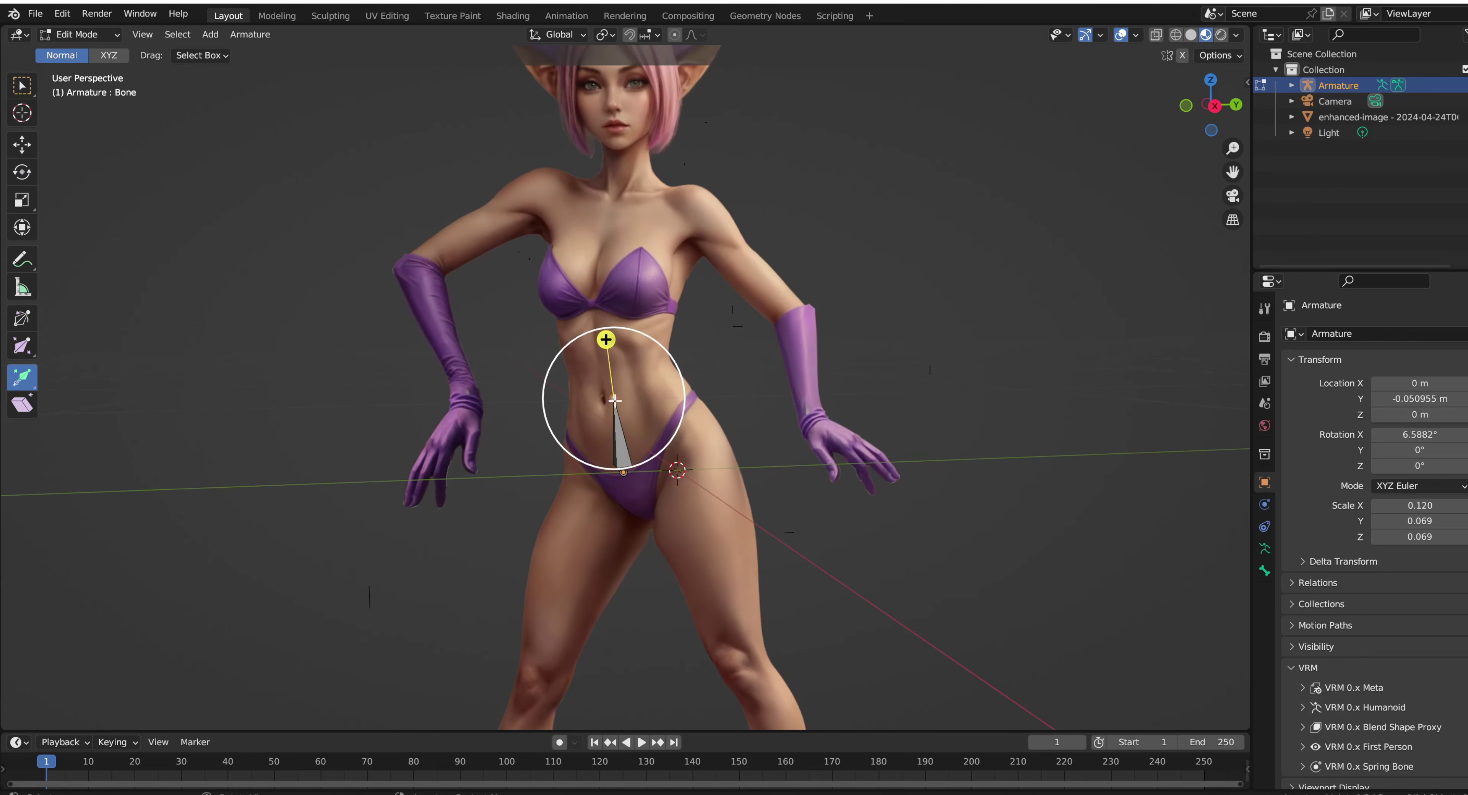
drag(605, 340, 601, 324)
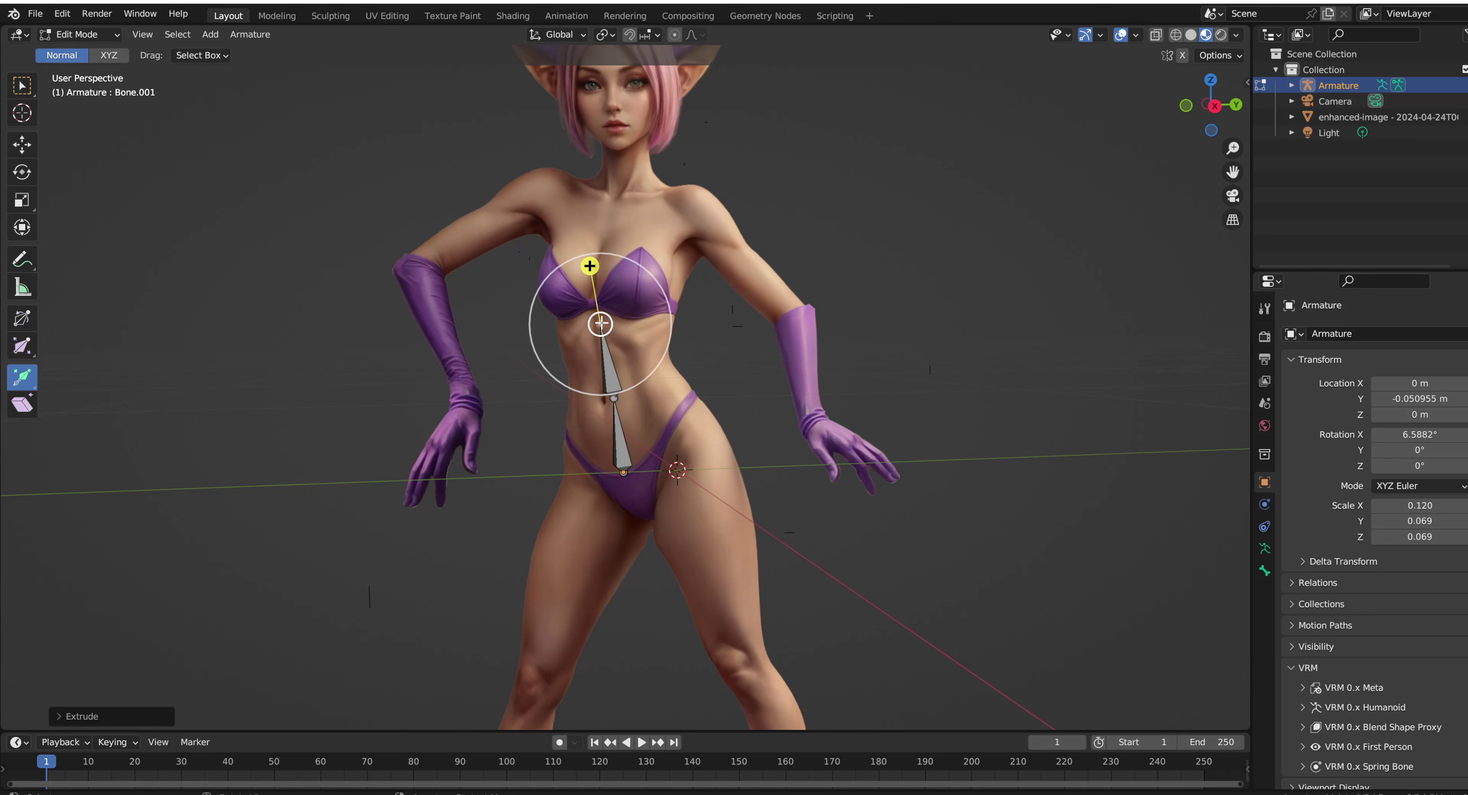
drag(590, 266, 615, 200)
click(611, 204)
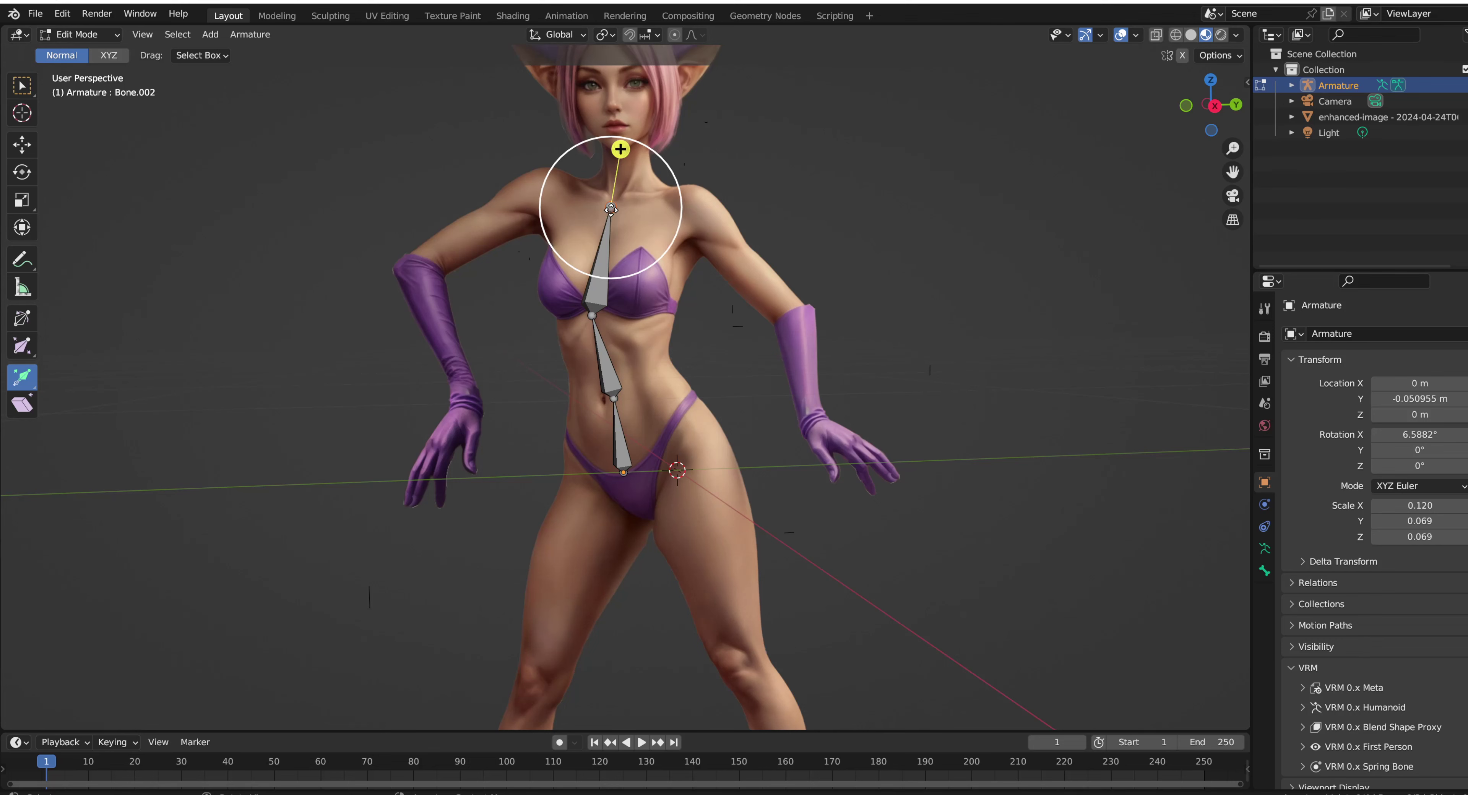
Extrude neck and head bones from the top of the chest bone, with a branch out to each ear
drag(620, 149, 698, 90)
scroll(618, 171, down, 1)
click(611, 114)
drag(611, 114, 521, 90)
scroll(668, 255, up, 1)
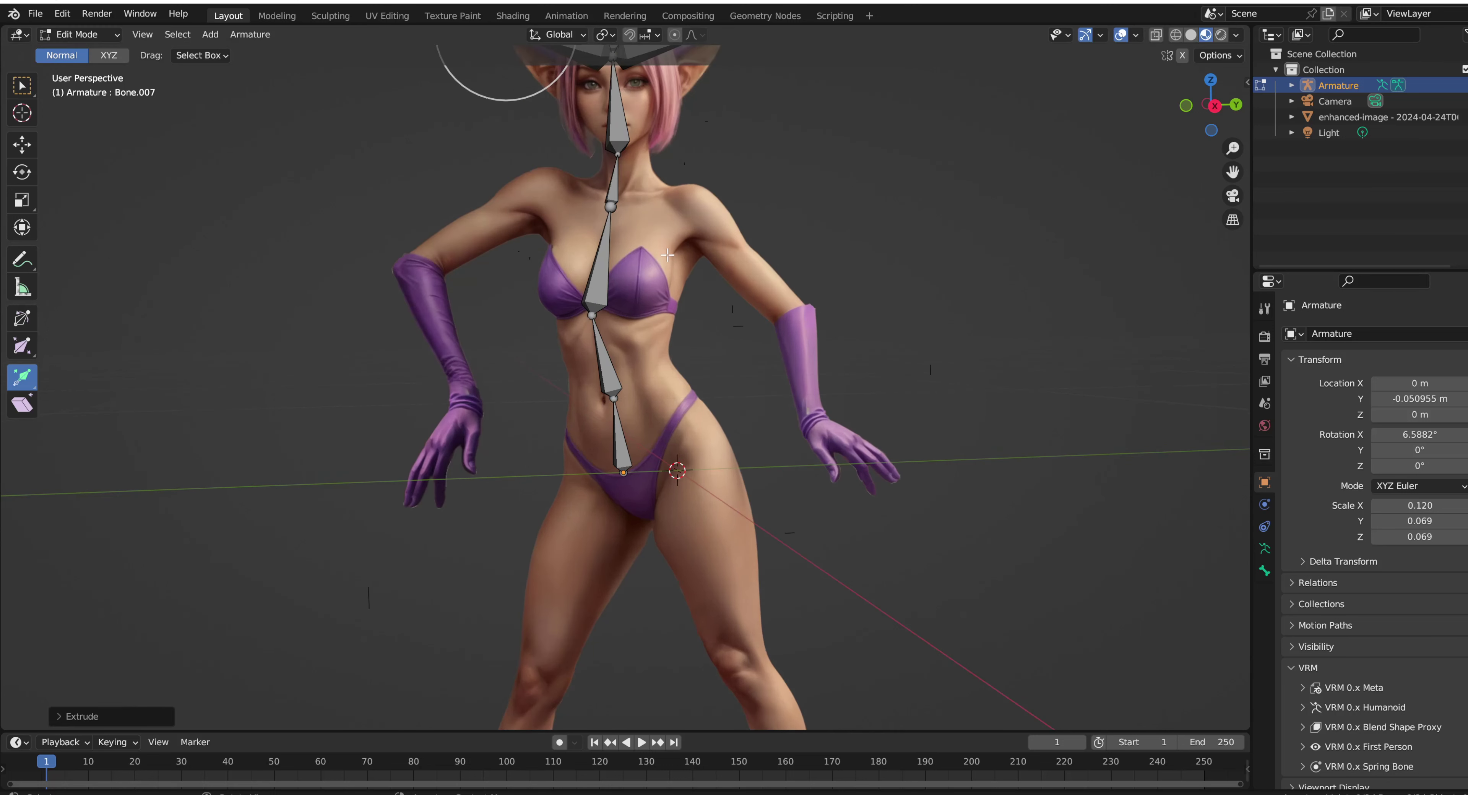
scroll(660, 345, down, 1)
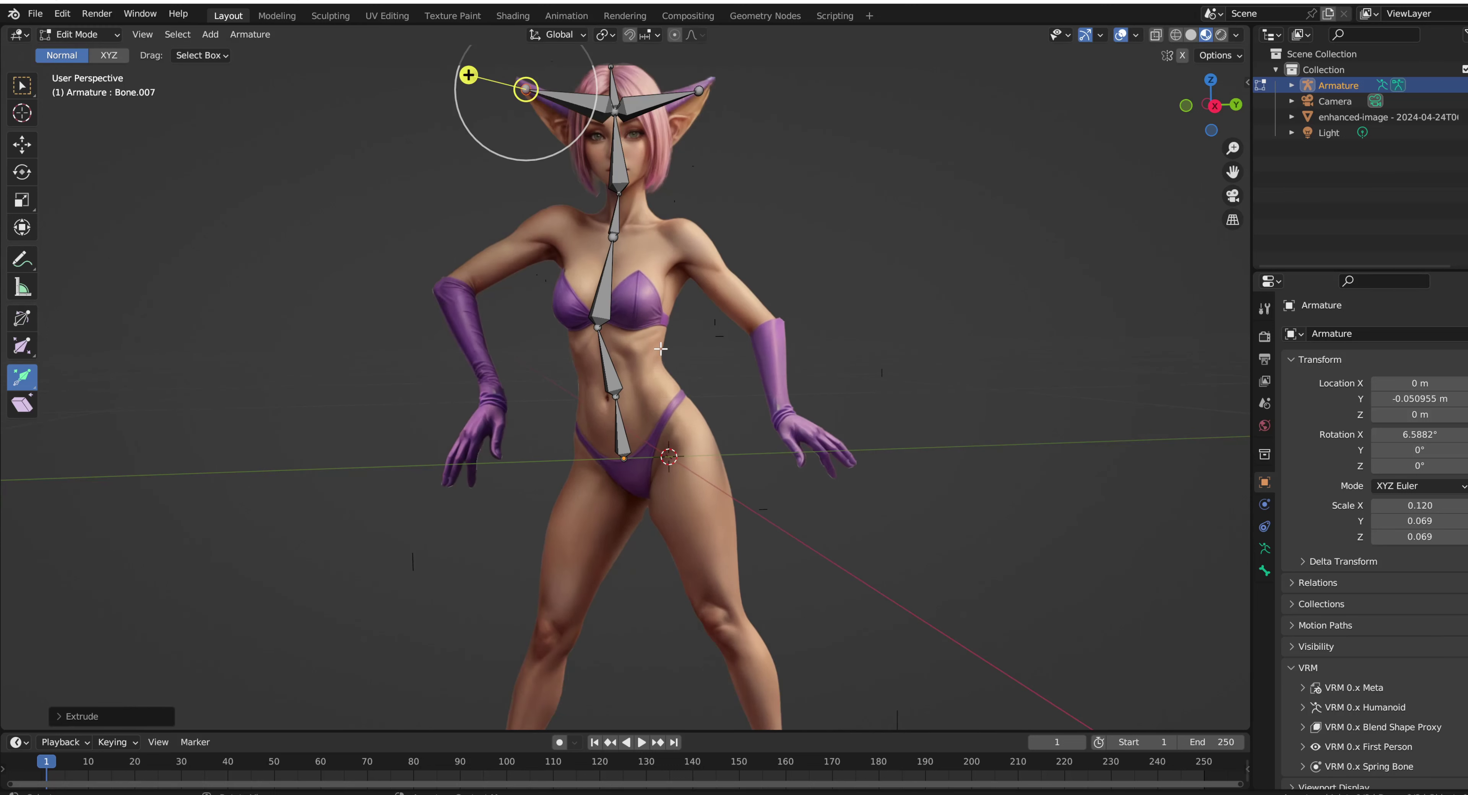
Extrude a shoulder, upper arm, forearm and hand bone chain down each arm from the neck base joint
click(613, 237)
drag(613, 236, 834, 450)
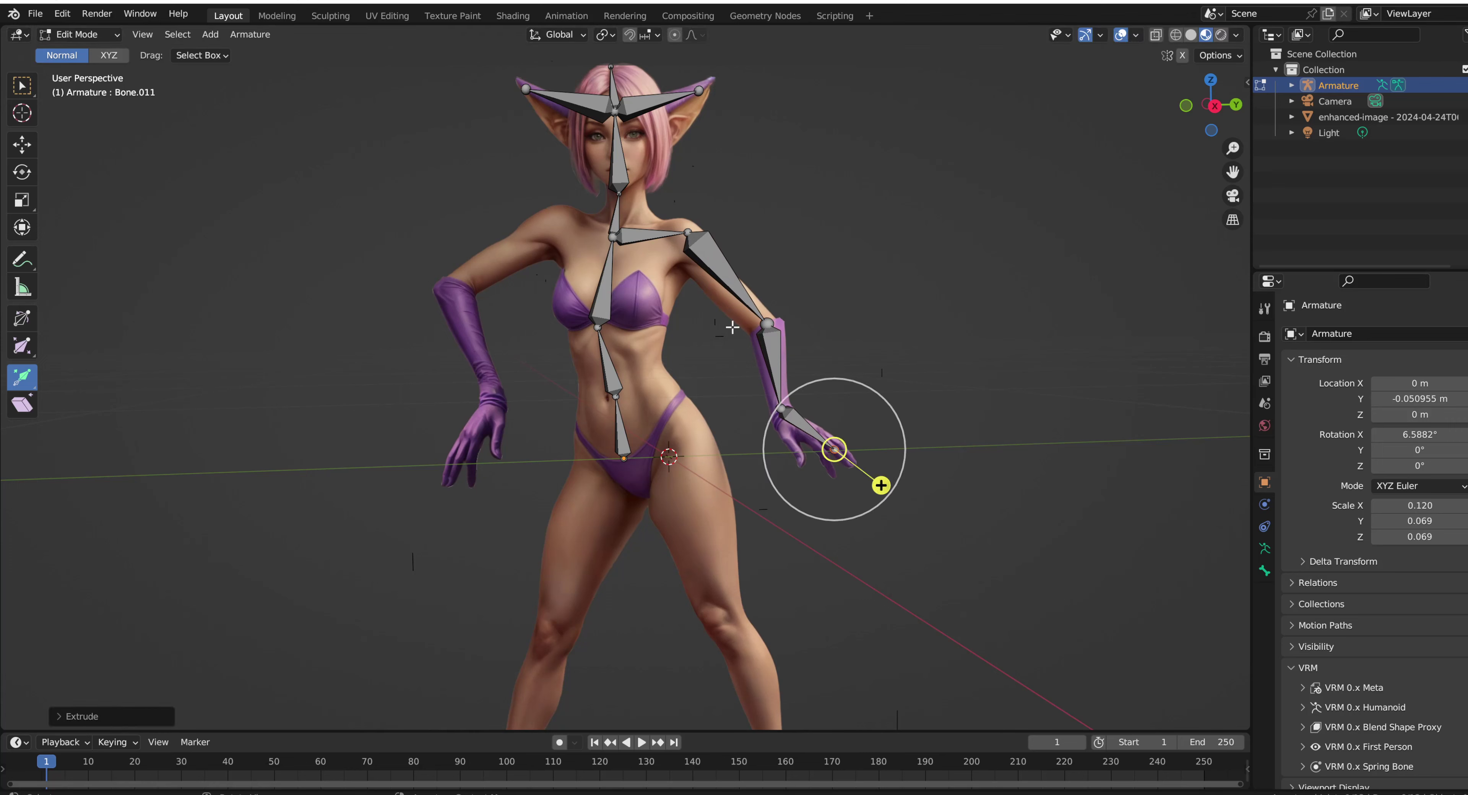
click(613, 237)
drag(612, 237, 462, 465)
Extrude a pelvis, thigh, shin and foot bone chain down each leg from the base of the hip bone
click(624, 458)
drag(624, 459, 590, 491)
drag(590, 491, 570, 578)
scroll(596, 569, down, 4)
drag(570, 577, 560, 605)
click(625, 423)
drag(625, 423, 671, 500)
drag(671, 500, 698, 605)
scroll(724, 488, up, 2)
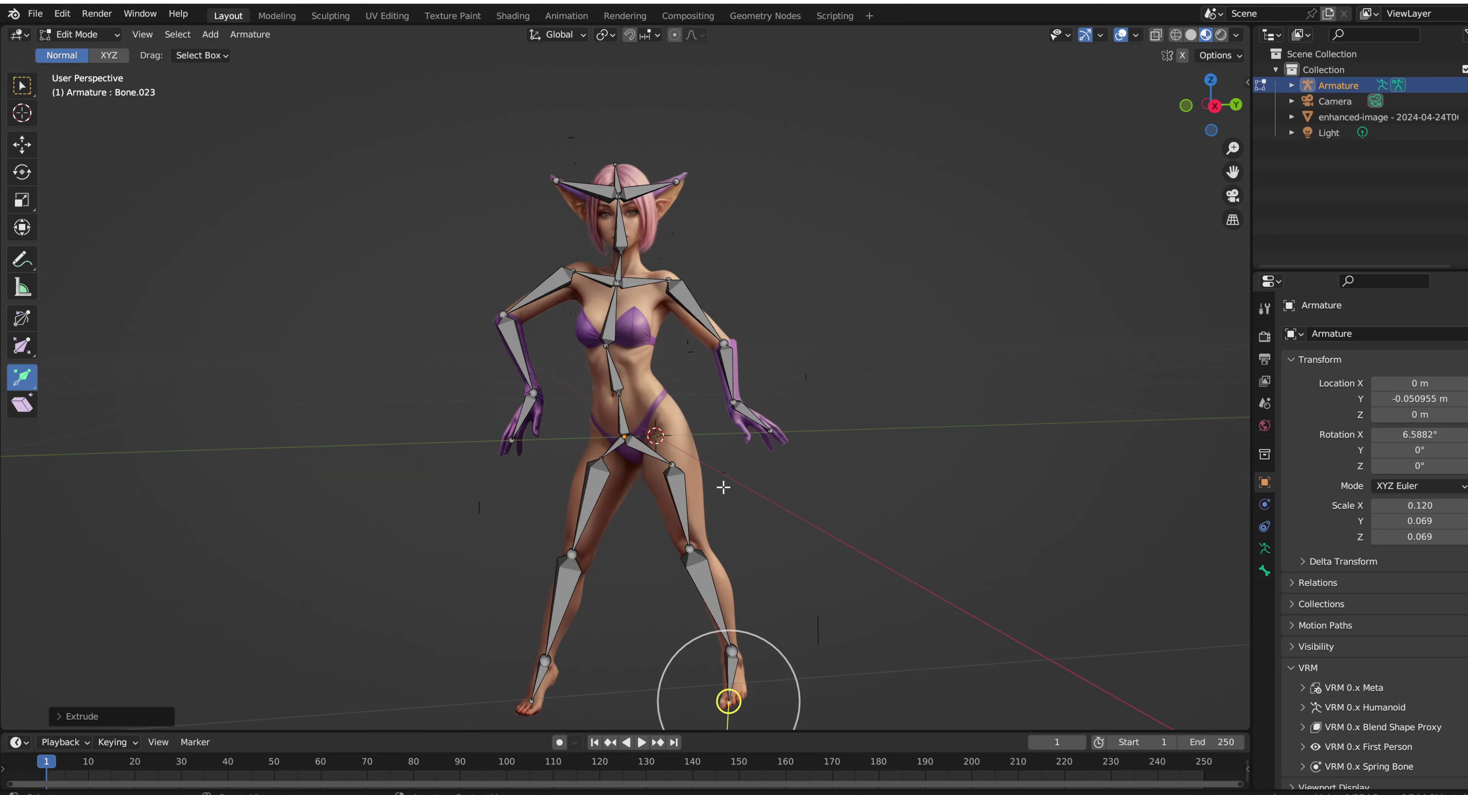
Rename the lowest spine bone to hip and the bone above it to abdomen
scroll(723, 487, up, 2)
drag(1232, 171, 857, 305)
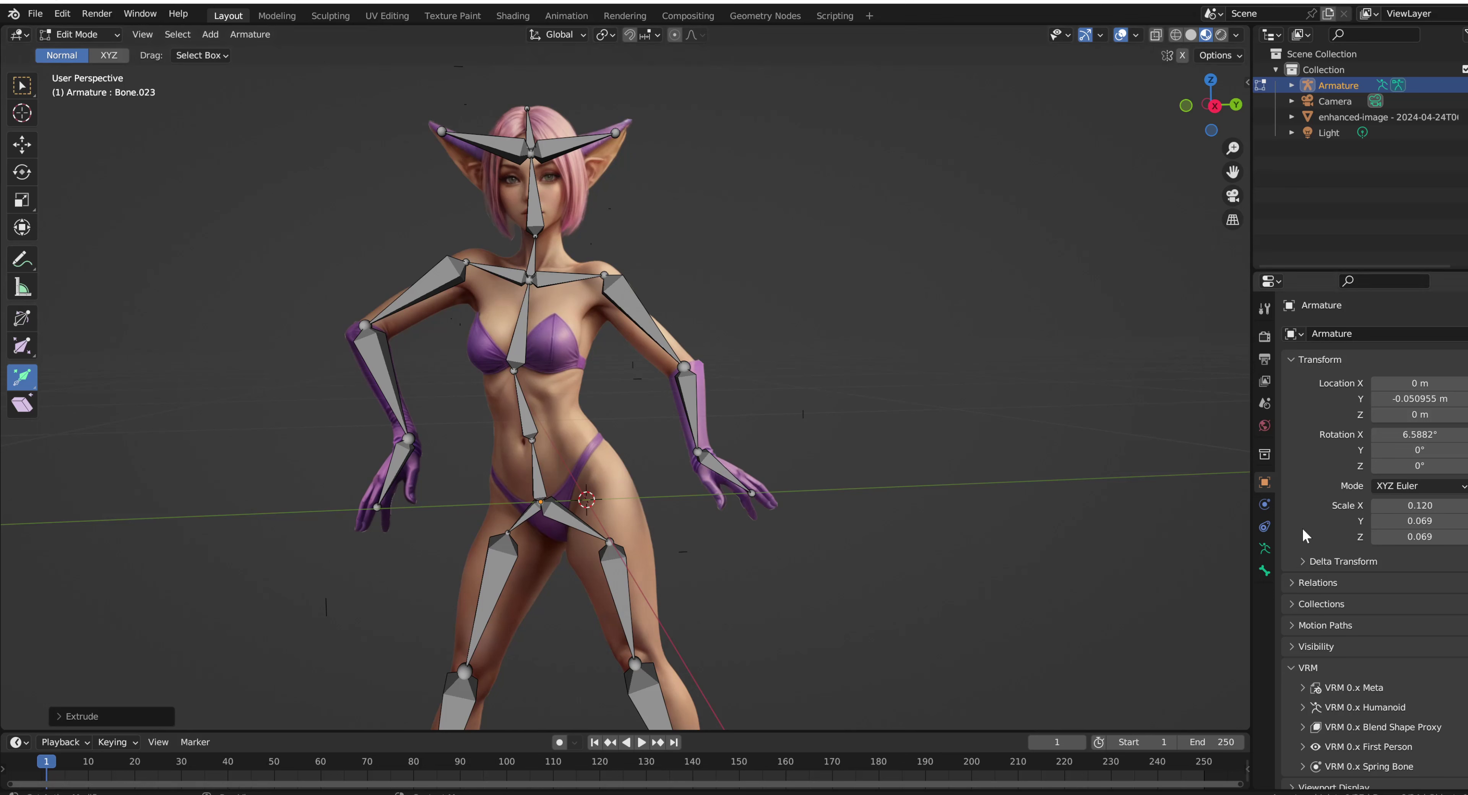
click(1264, 572)
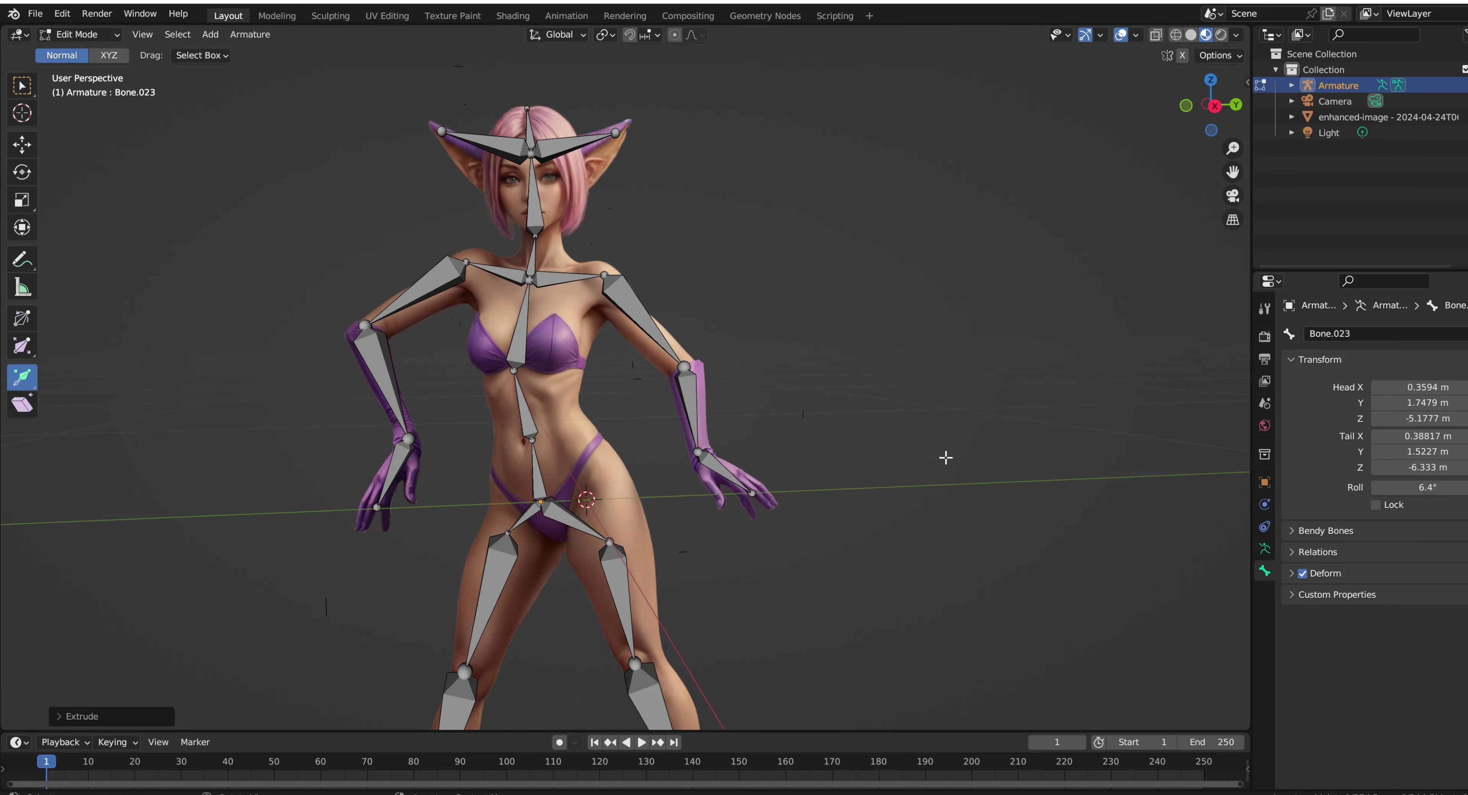
key(shift+a)
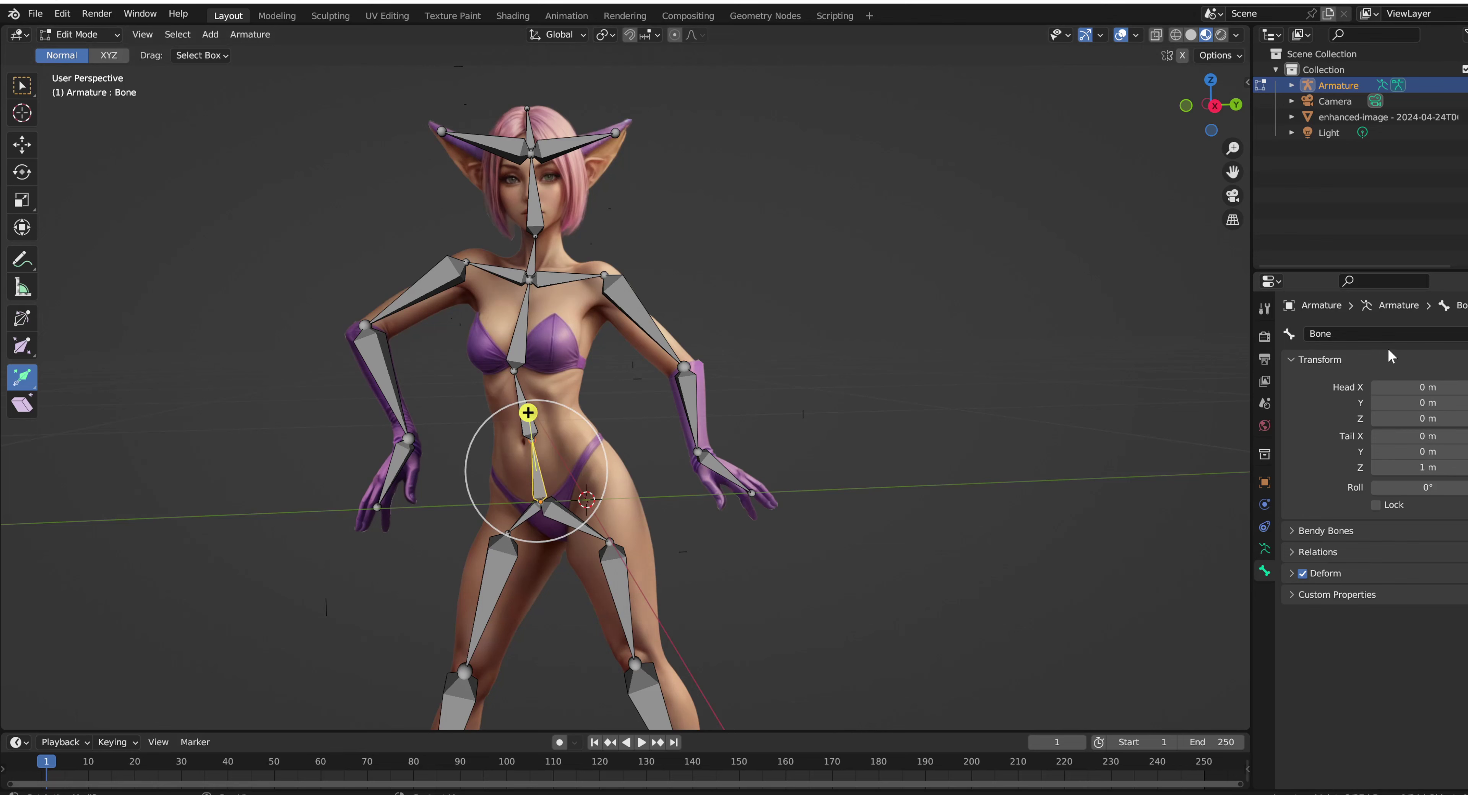
click(1385, 334)
key(Return)
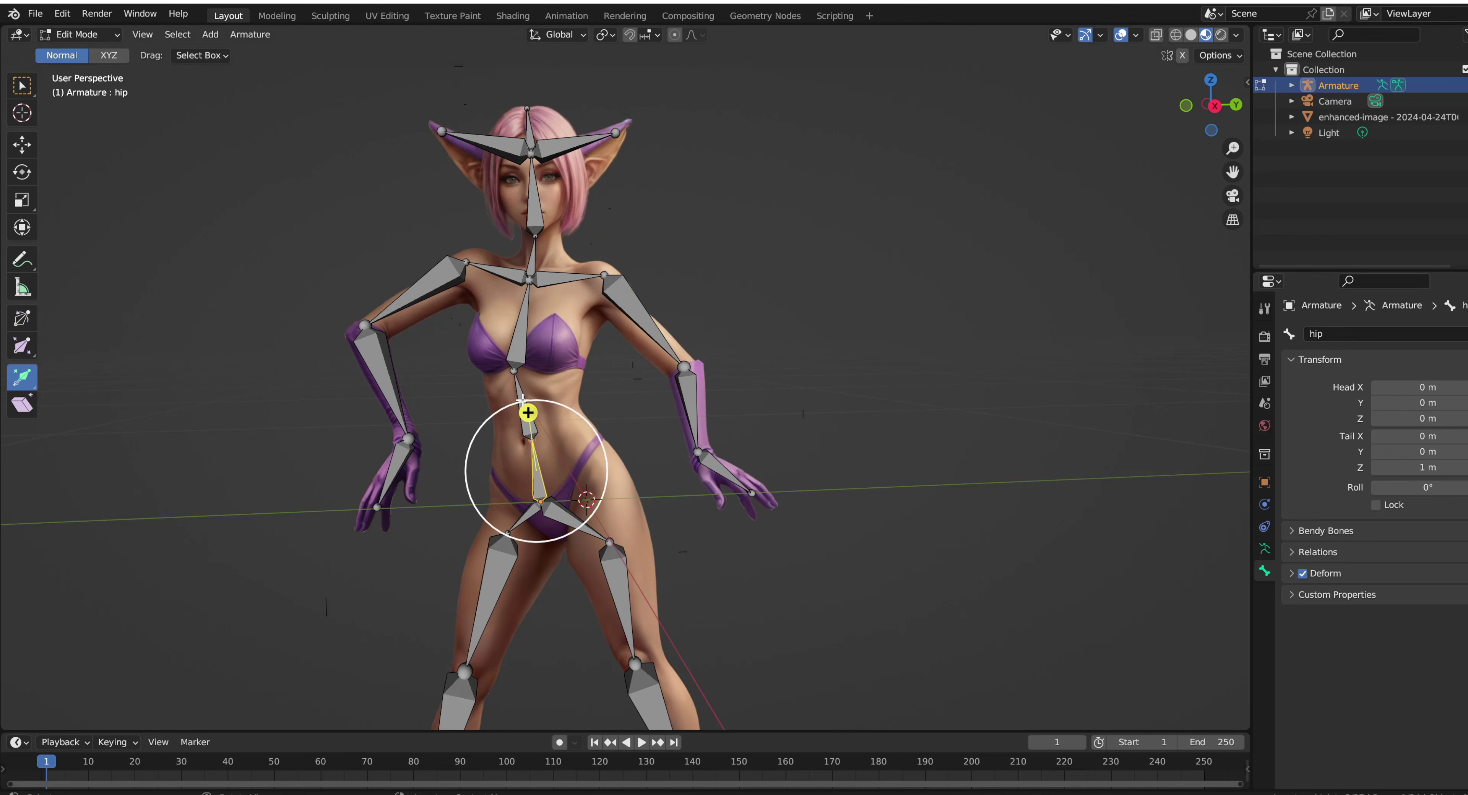
click(523, 400)
click(1380, 340)
text(abdomen)
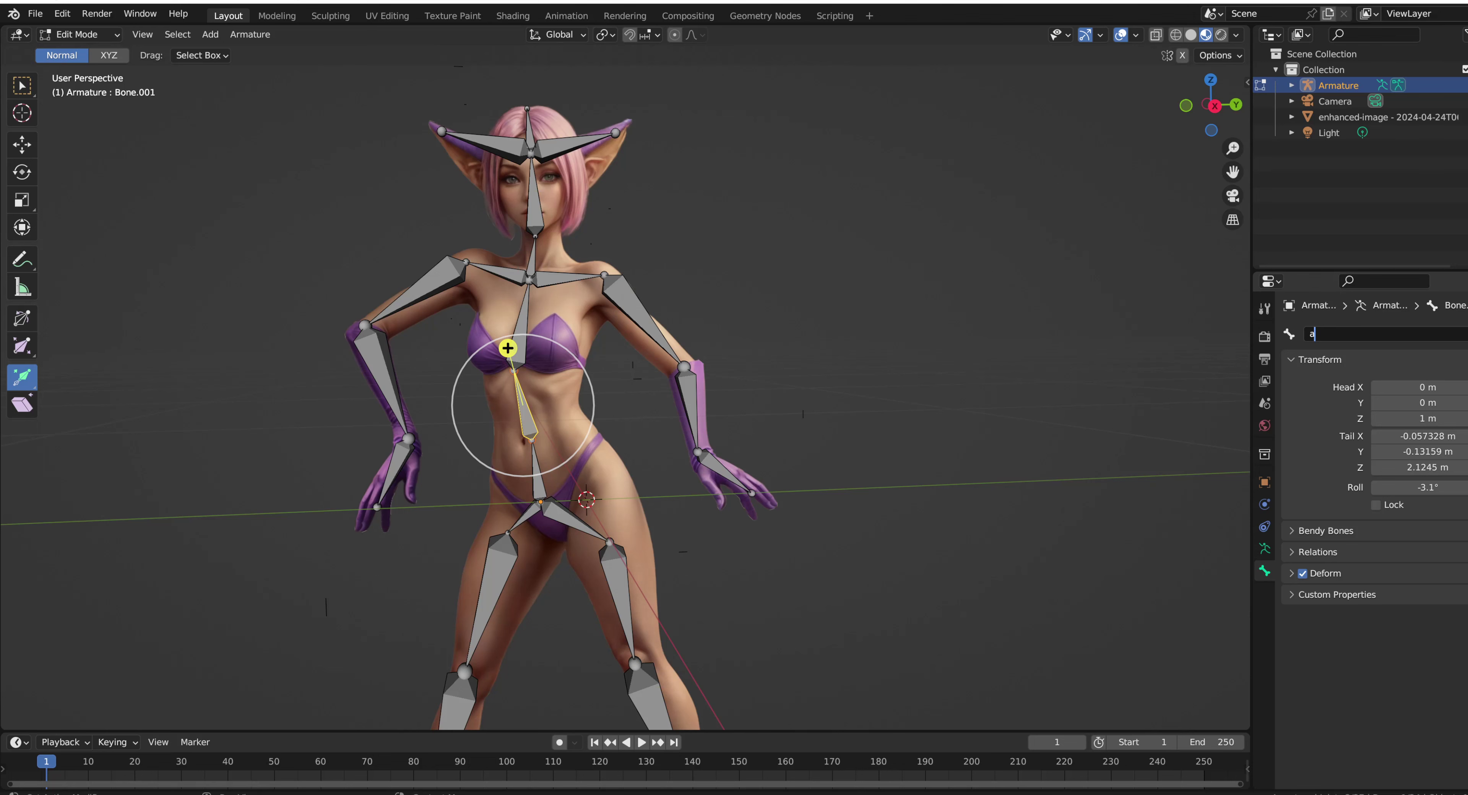
key(Return)
Rename the chest bone and the bones of the figure's left arm, calling the upper arm UarmL
click(521, 325)
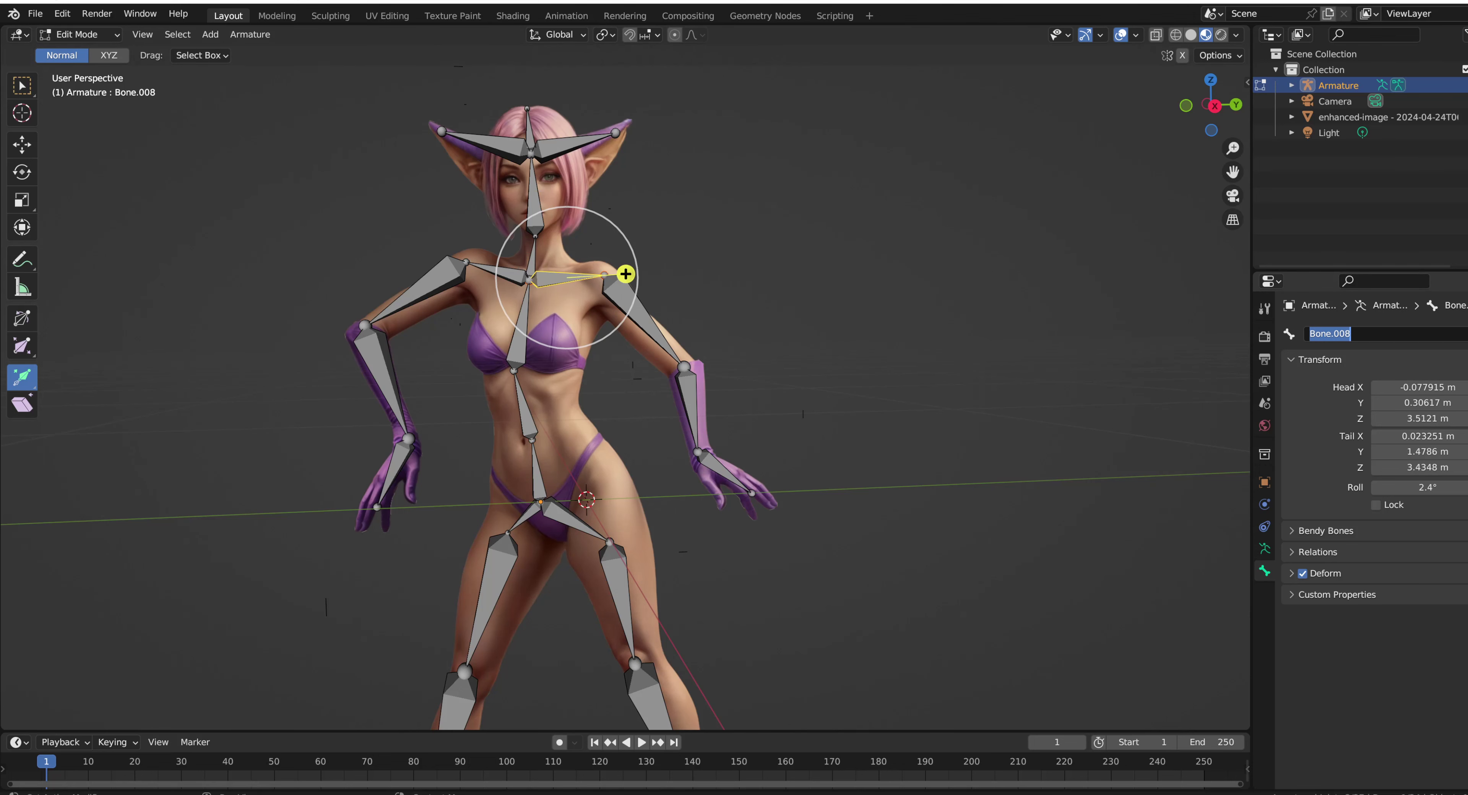
click(644, 322)
double_click(1367, 335)
text(uparmL)
key(Return)
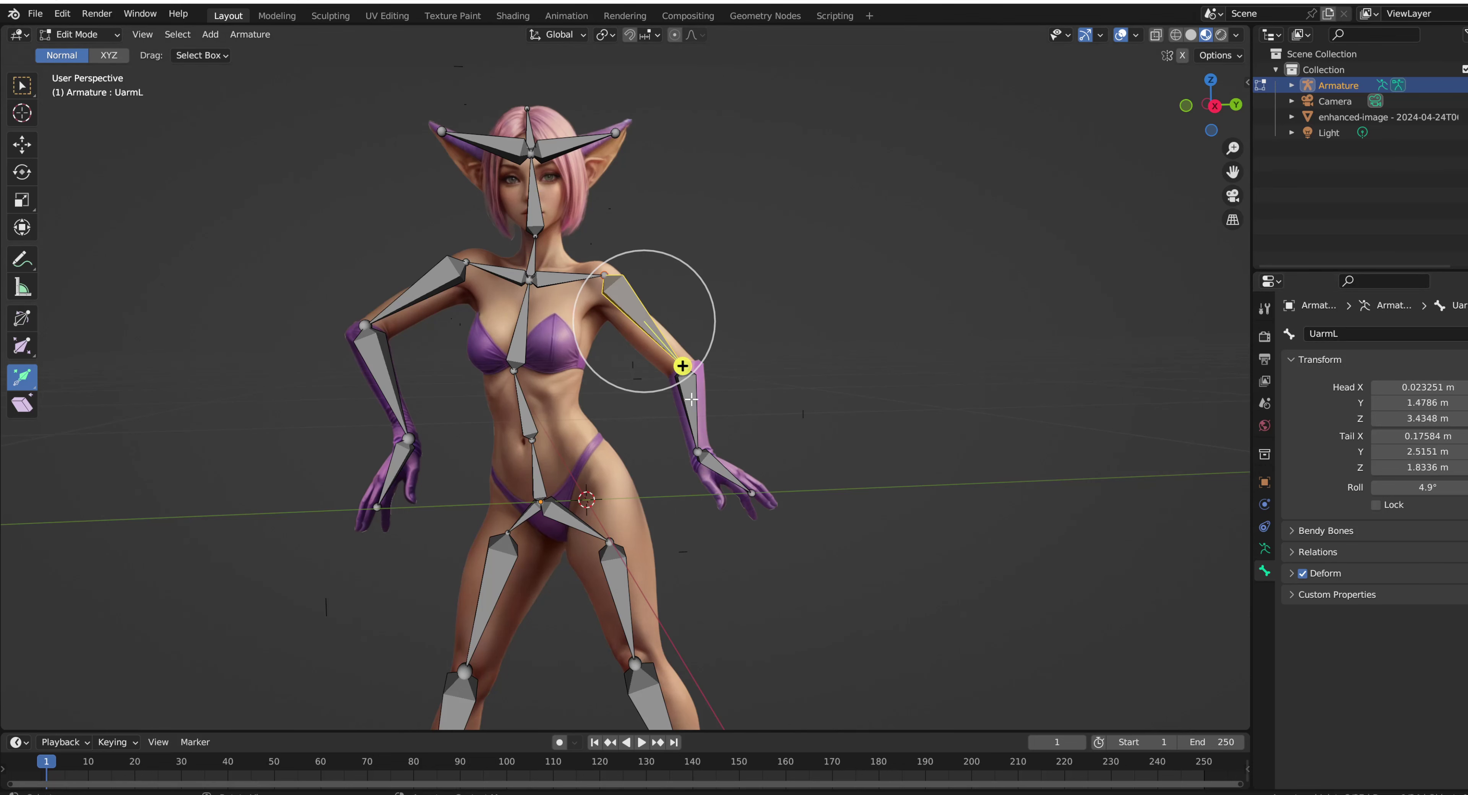
click(725, 473)
double_click(1367, 334)
Rename the bones of the figure's right arm from shoulder to hand, using FarmR for the forearm and handR for the hand
click(498, 271)
double_click(1366, 335)
click(419, 289)
text(upa)
click(380, 379)
text(forarm)
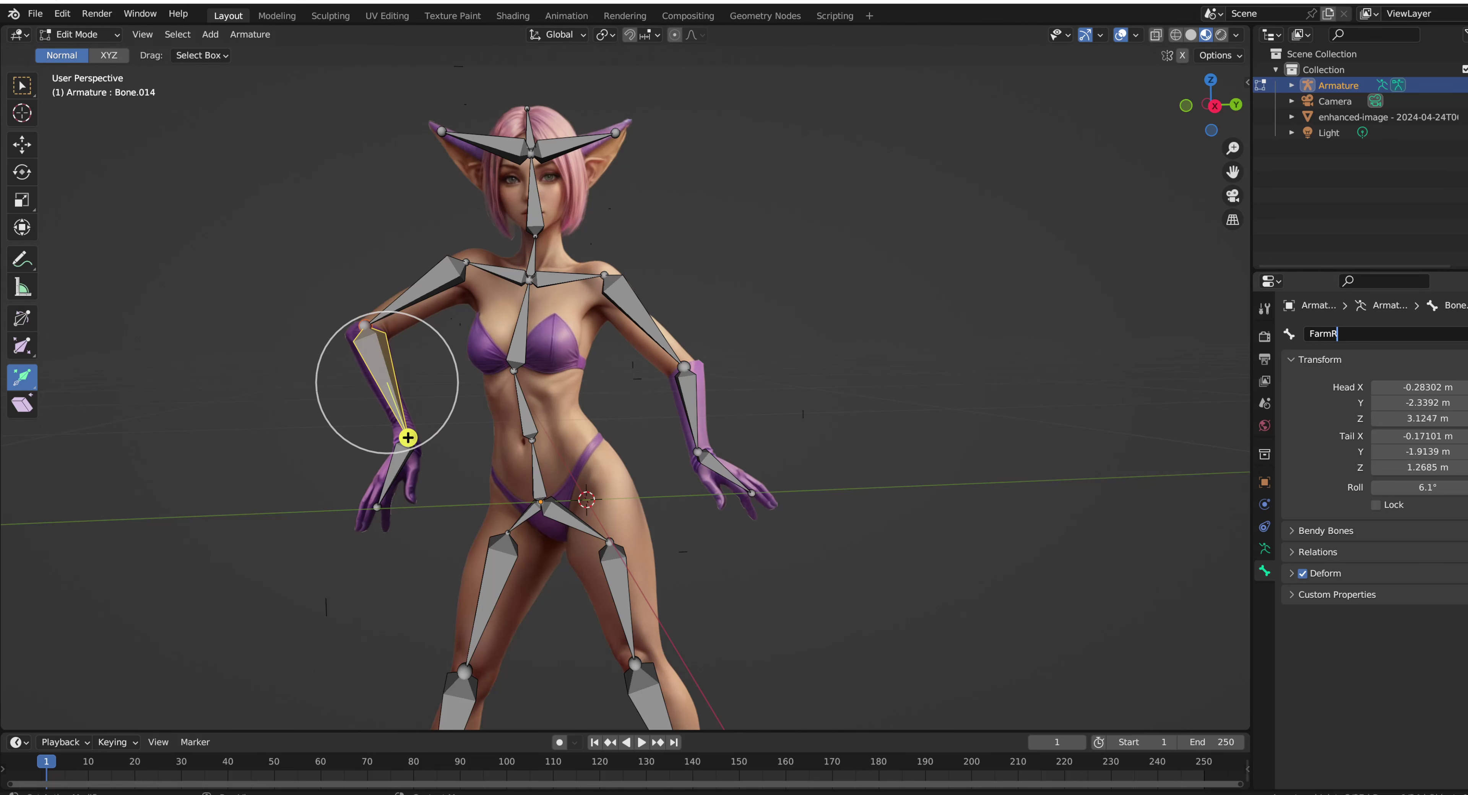
click(395, 470)
text(handR)
Rename the neck bone to neck, the face bone to underface, and both ear bones, using earL for the left ear
click(533, 261)
text(neck)
click(533, 196)
text(underface)
click(484, 146)
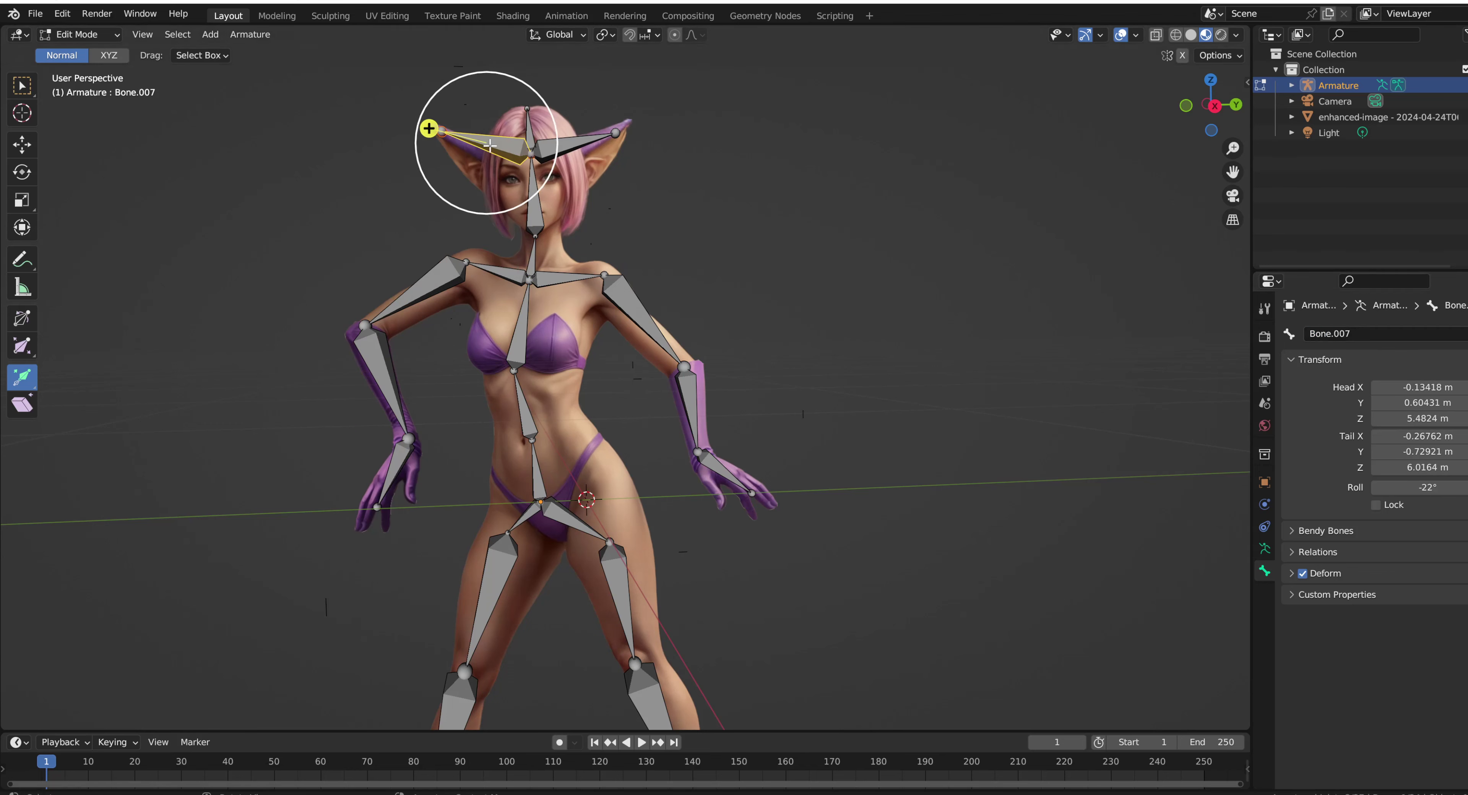
click(574, 145)
text(earL)
Rename the bones of the figure's left leg from pelvis to foot, using PelvicL for the pelvis bone
shift+middle_drag(587, 501, 617, 205)
click(606, 225)
text(PelvicL)
click(653, 302)
double_click(1367, 335)
click(694, 437)
text(ca)
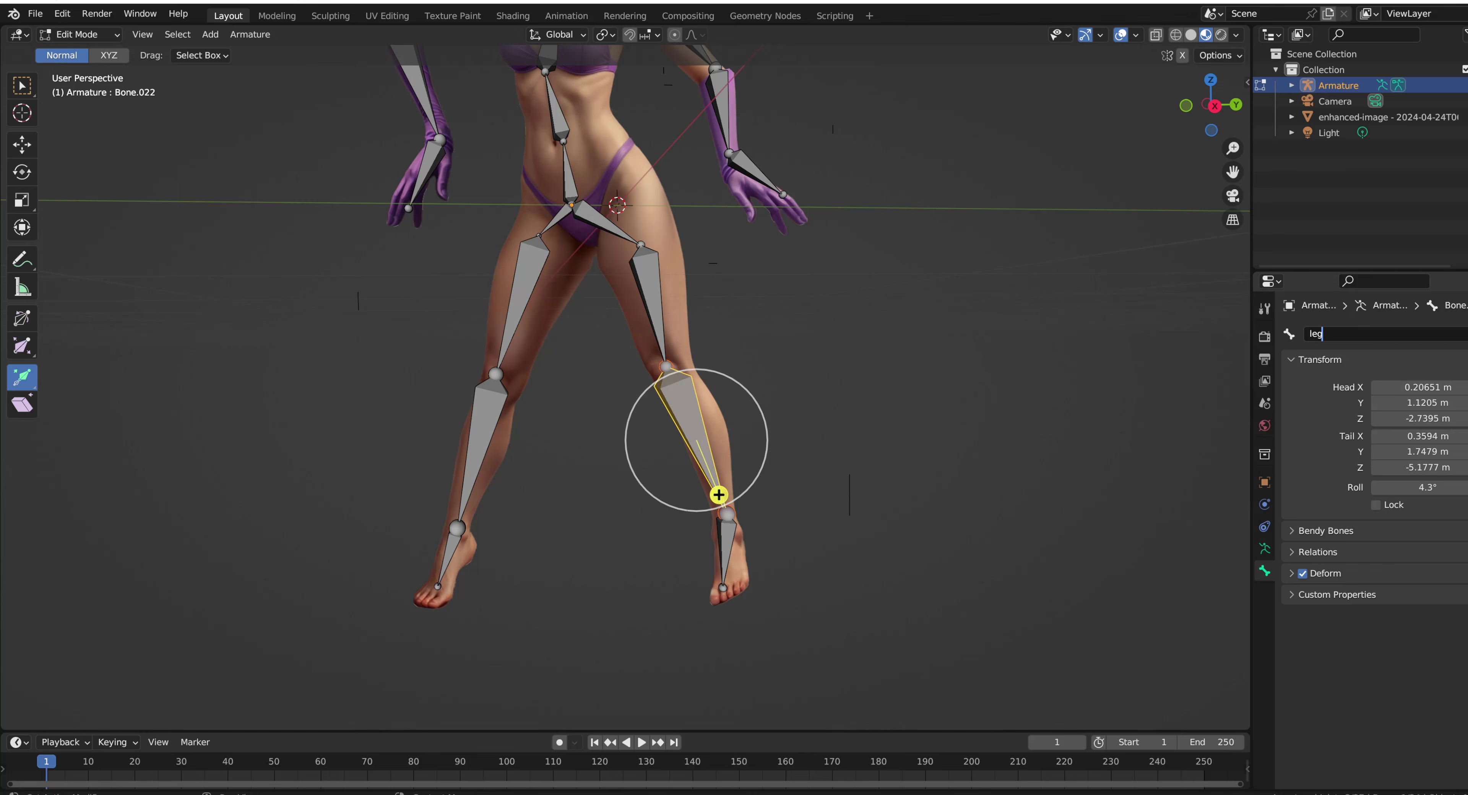
click(725, 547)
Rename the bones of the figure's right leg from pelvis to foot, using FootR for the foot bone
click(555, 220)
text(Pelvic)
click(498, 360)
click(462, 504)
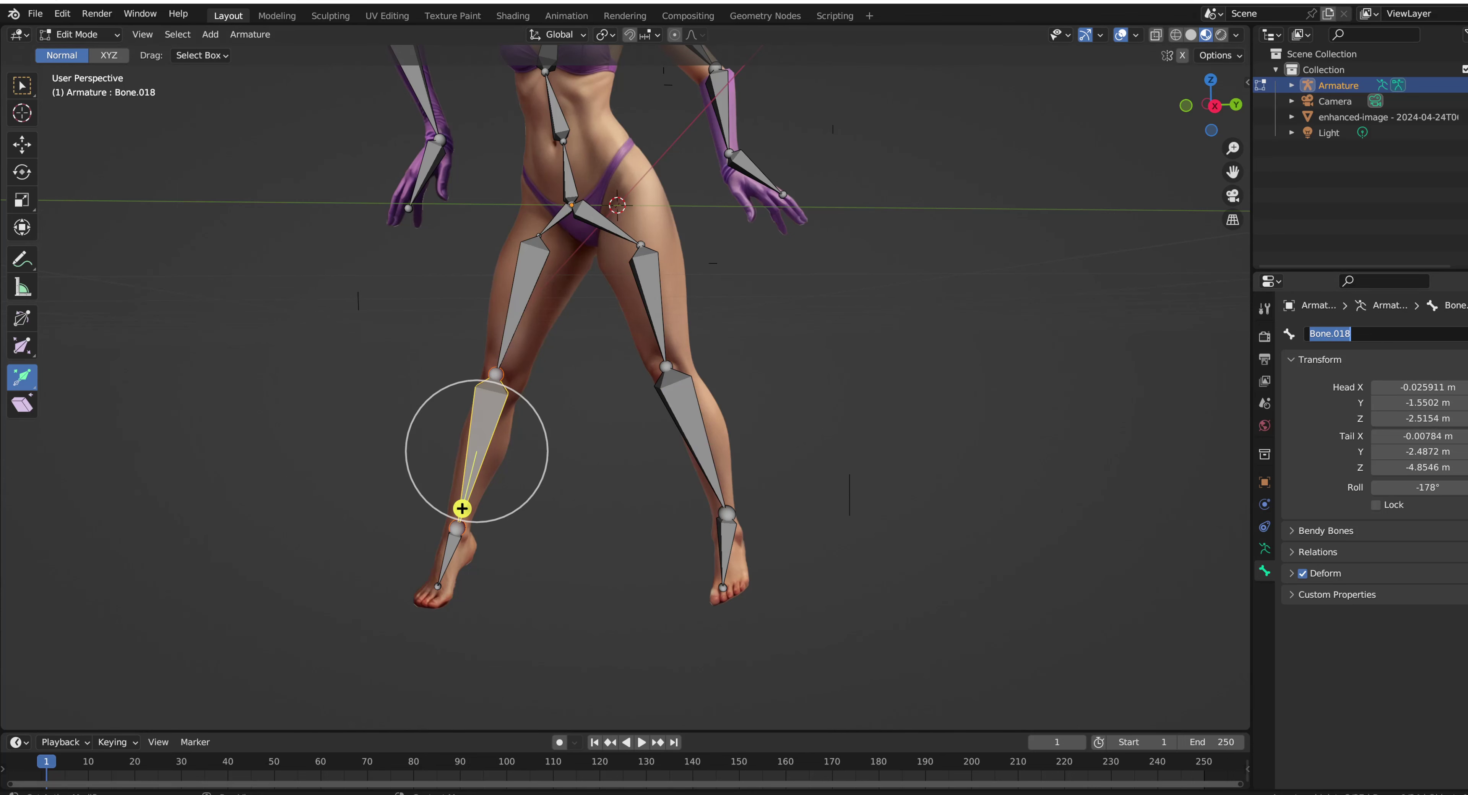
click(433, 601)
drag(1233, 171, 1257, 500)
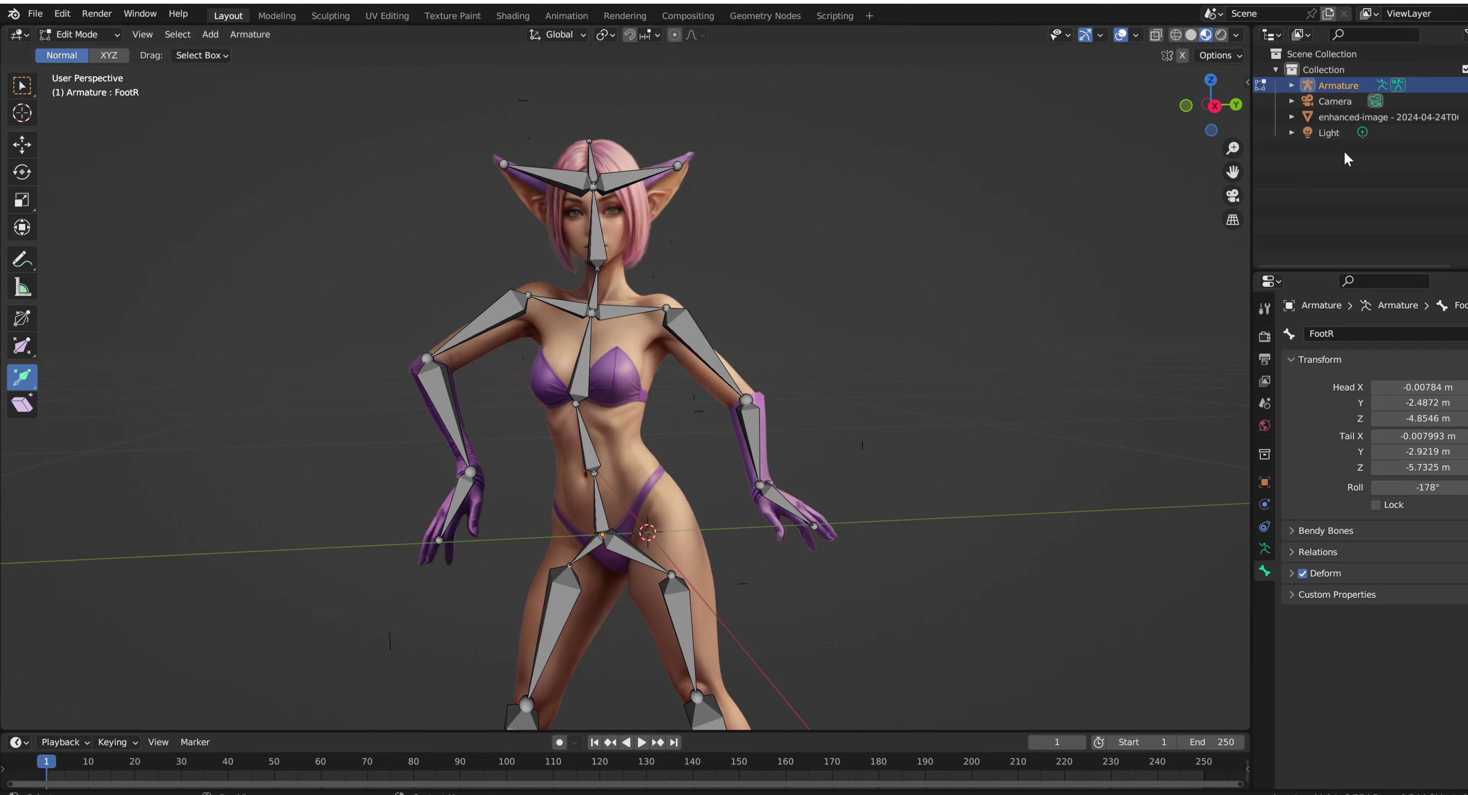
Return to Object Mode and parent the character image plane to the armature with automatic weights
click(1340, 117)
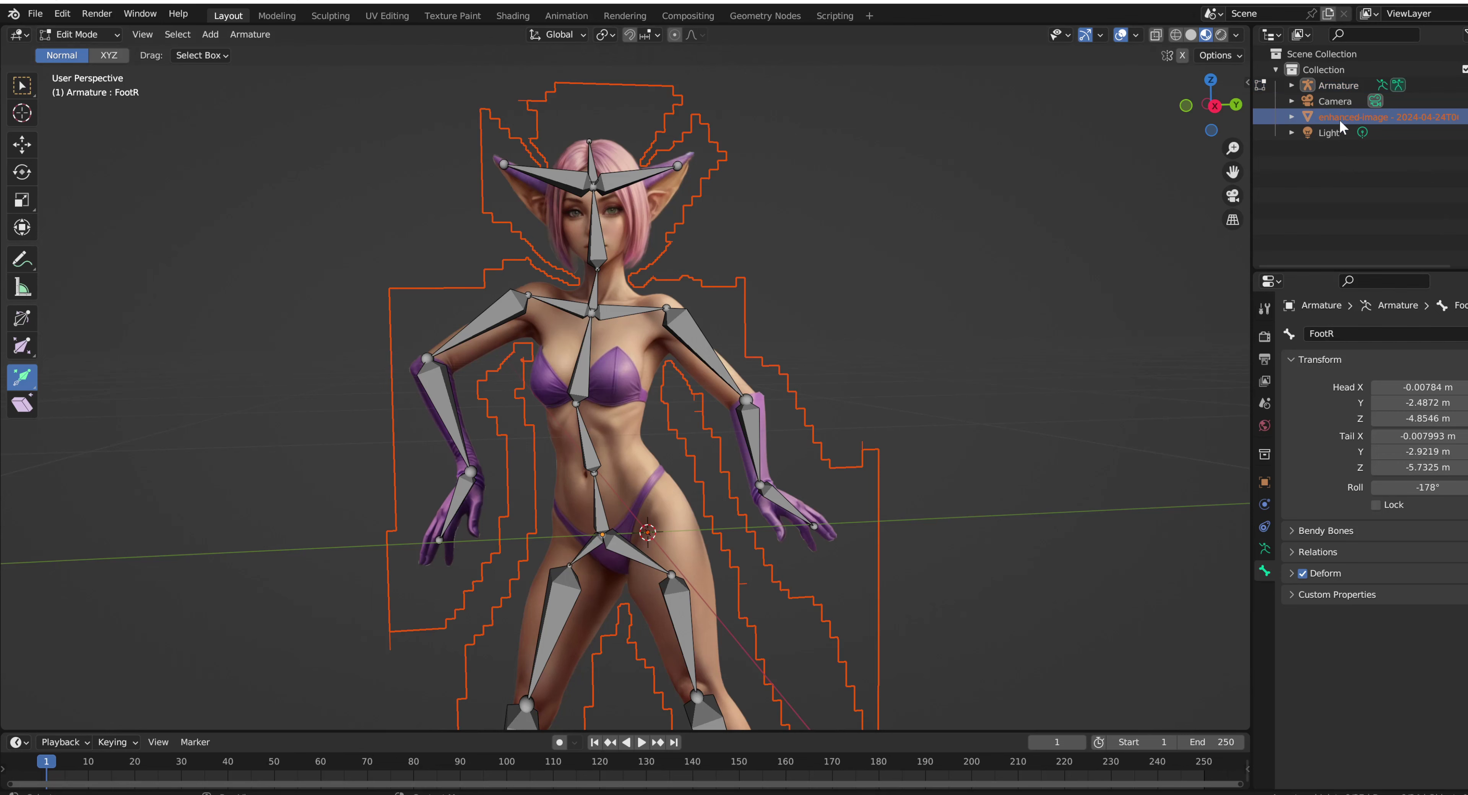
click(80, 34)
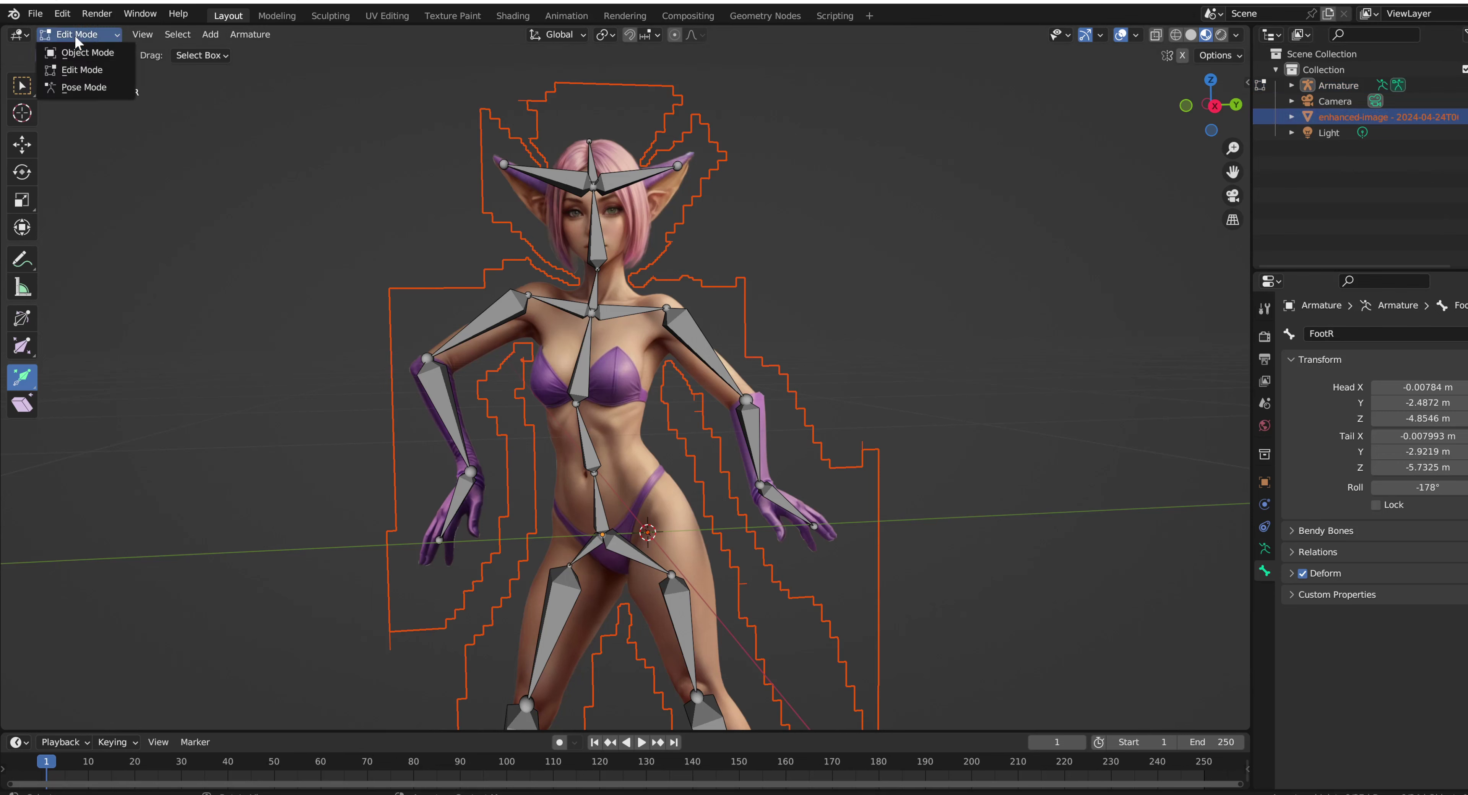
click(82, 55)
click(1328, 116)
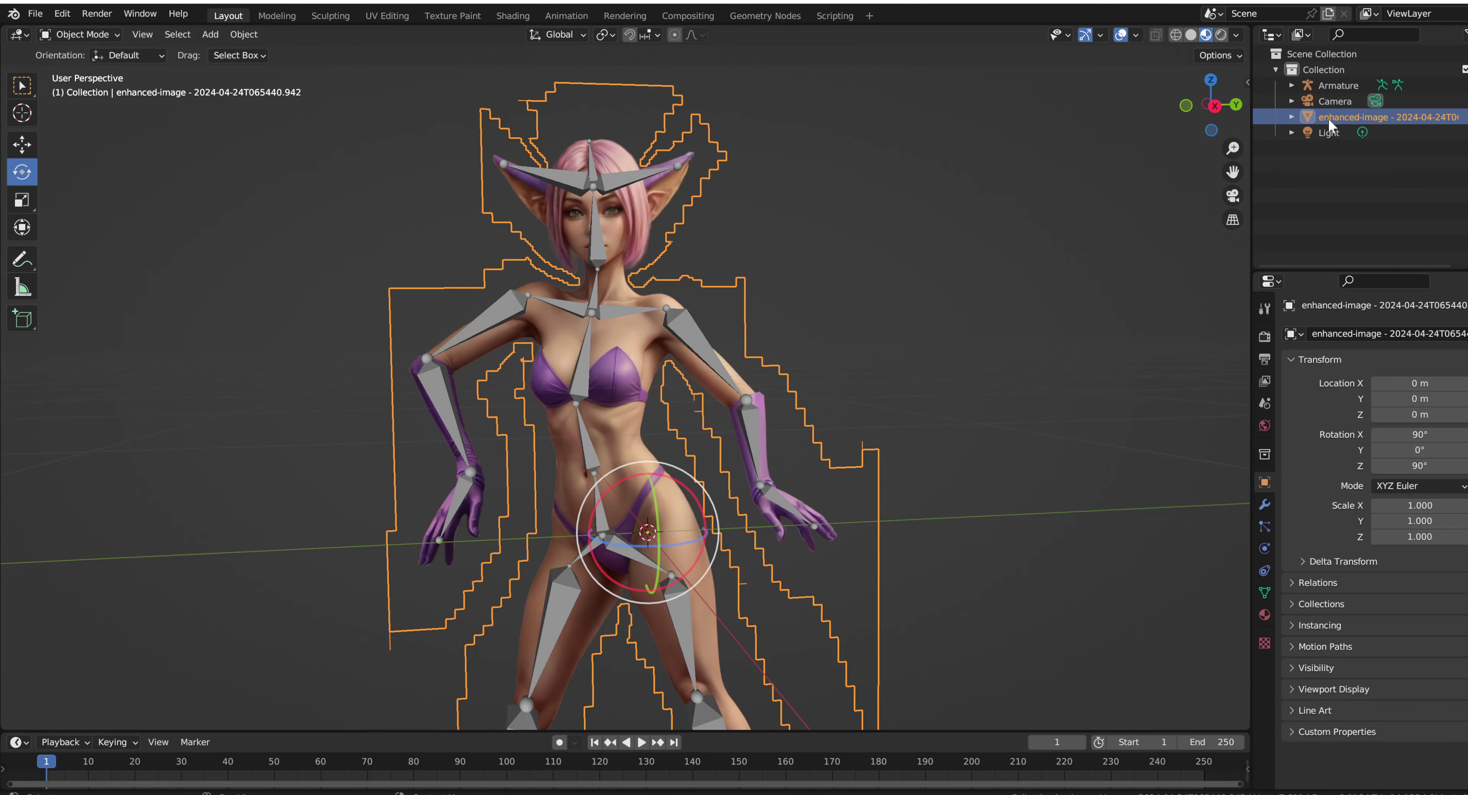
ctrl+click(1329, 86)
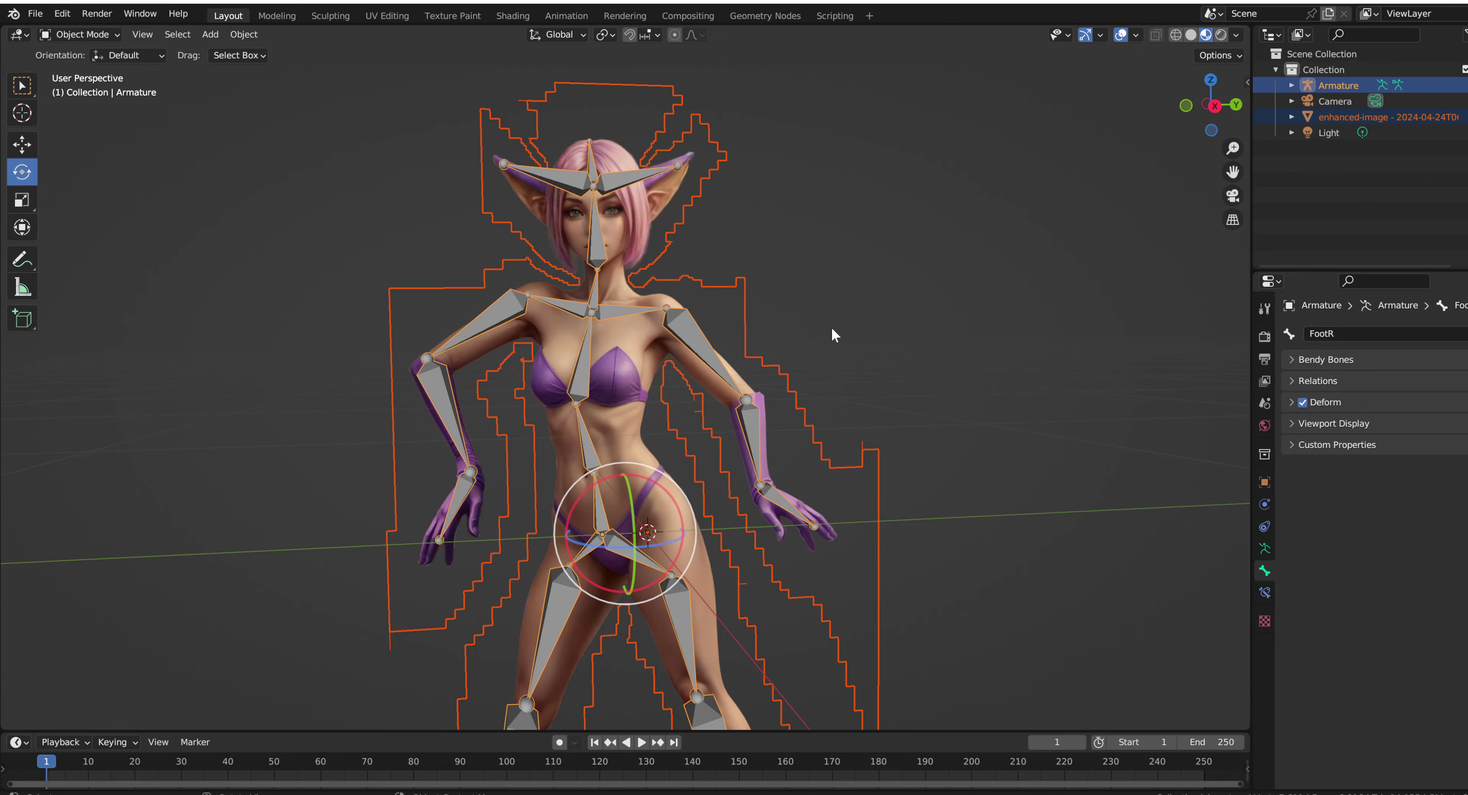
key(ctrl+p)
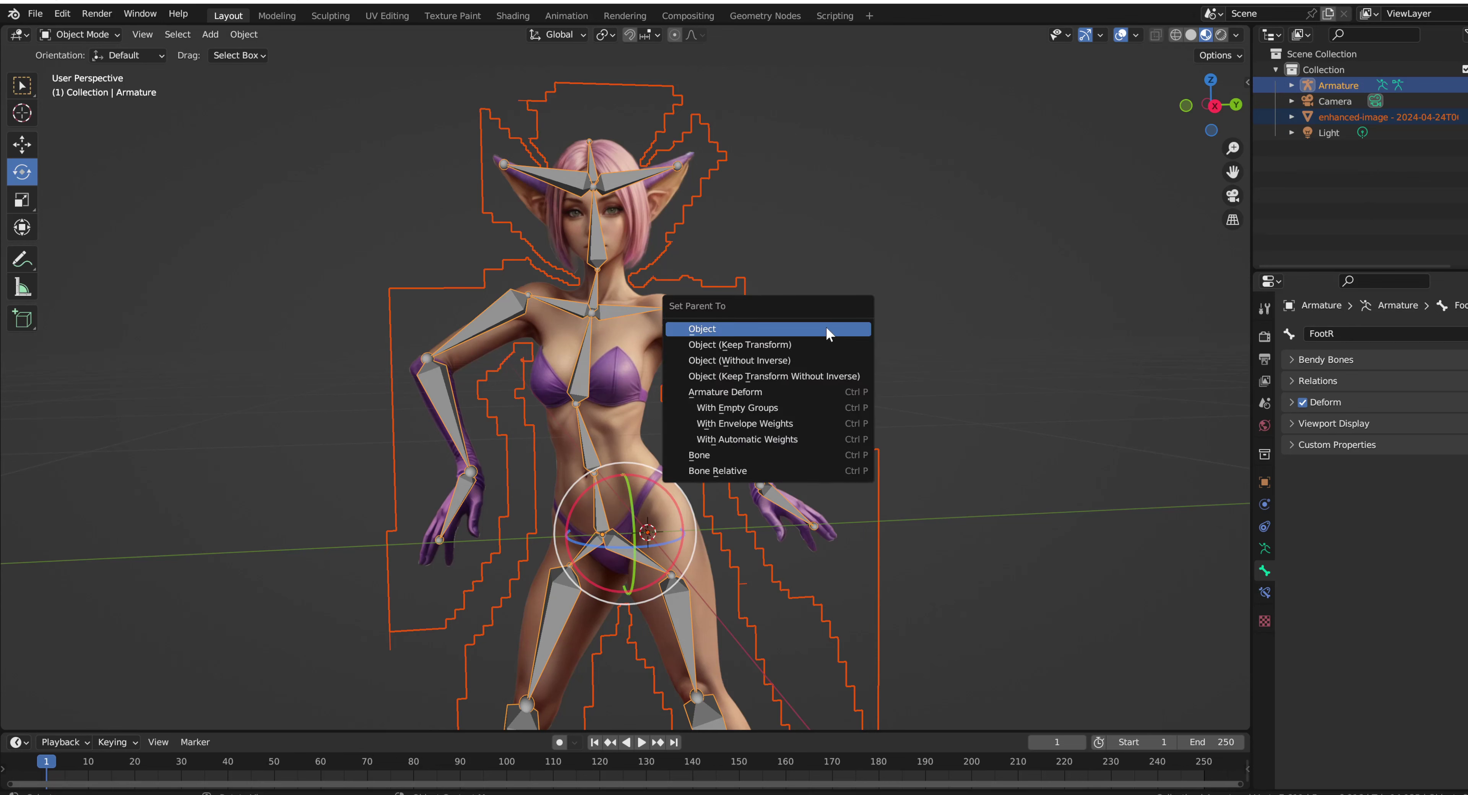
click(767, 437)
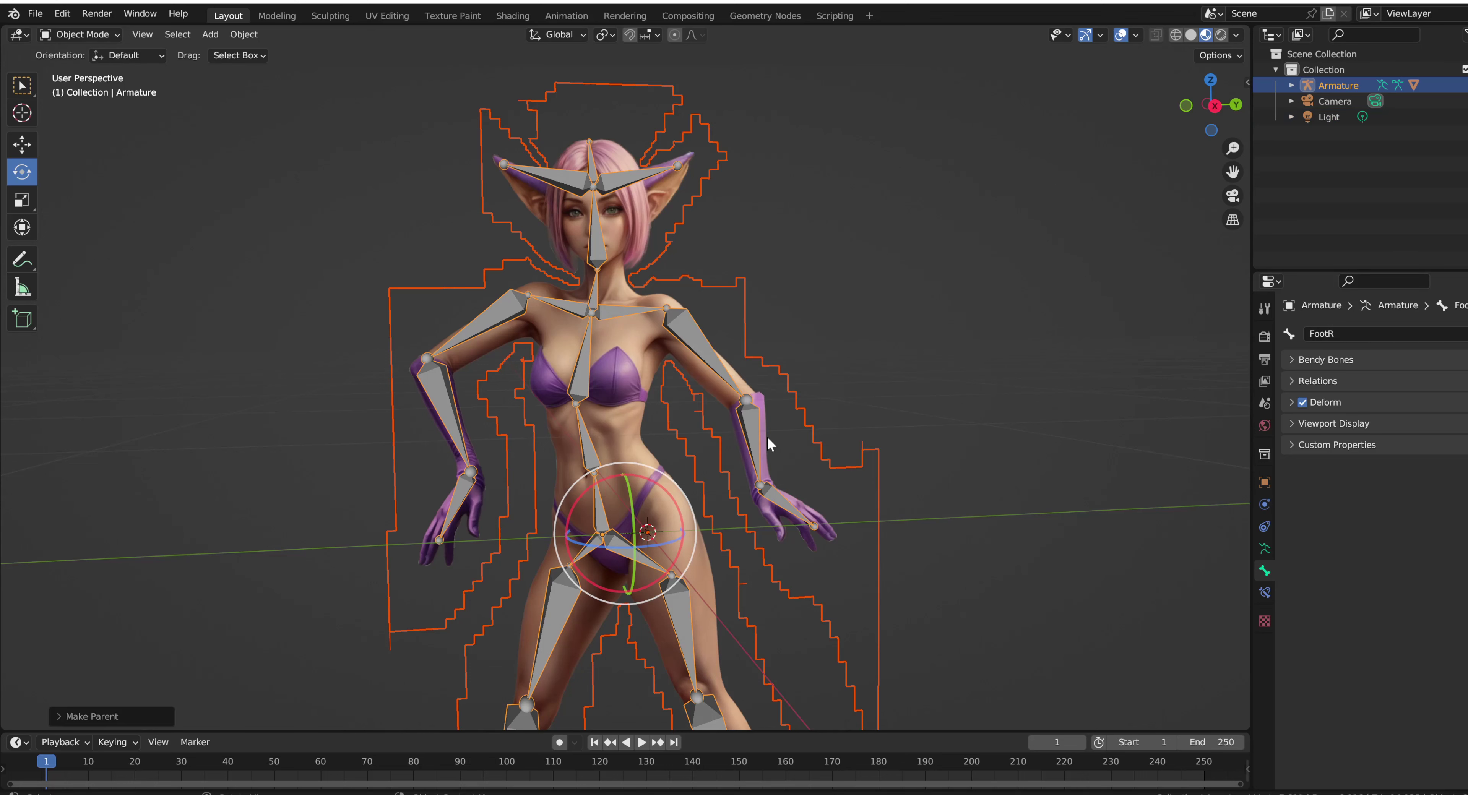
Switch the armature to Pose Mode and select the left ear bone
click(90, 36)
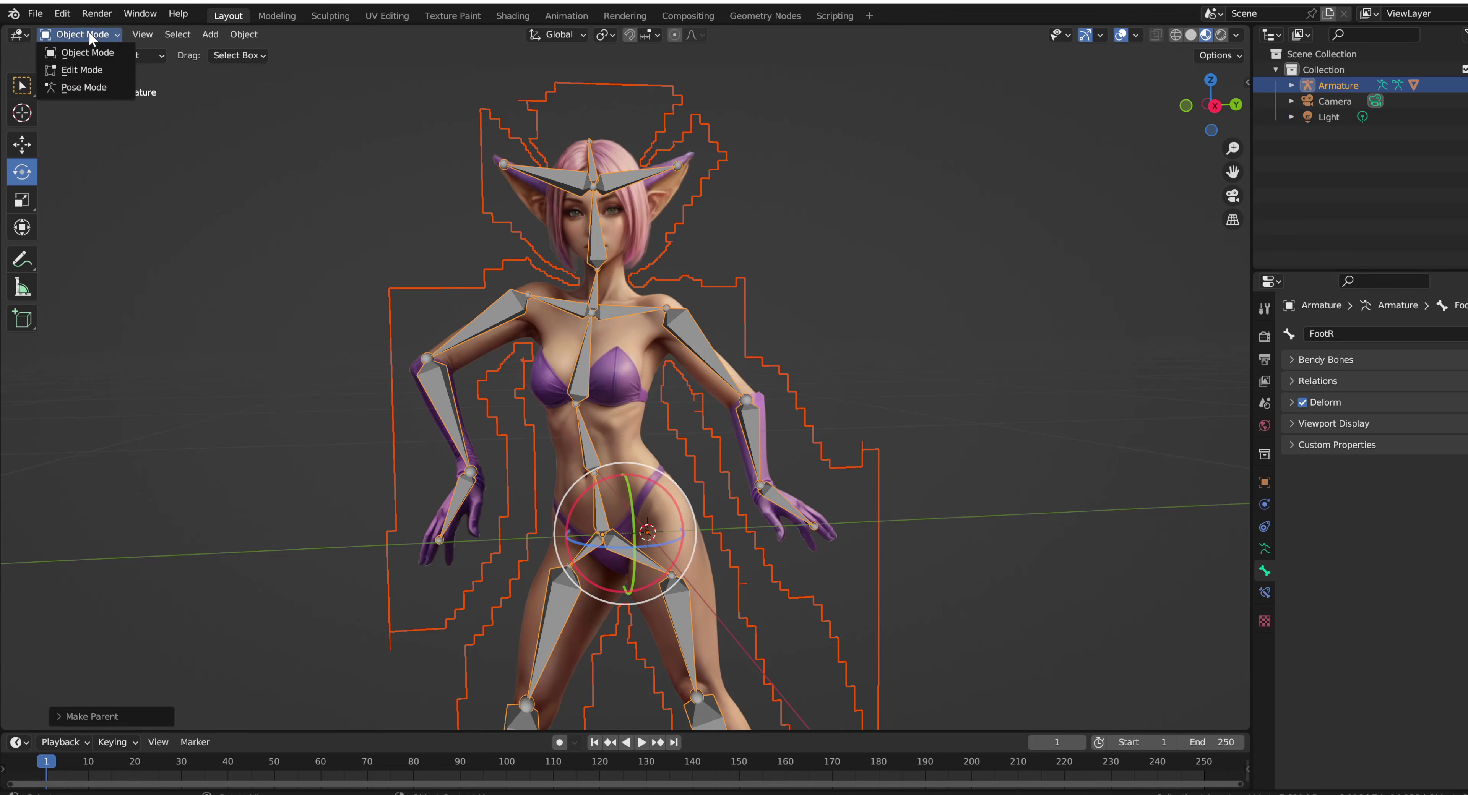
click(83, 87)
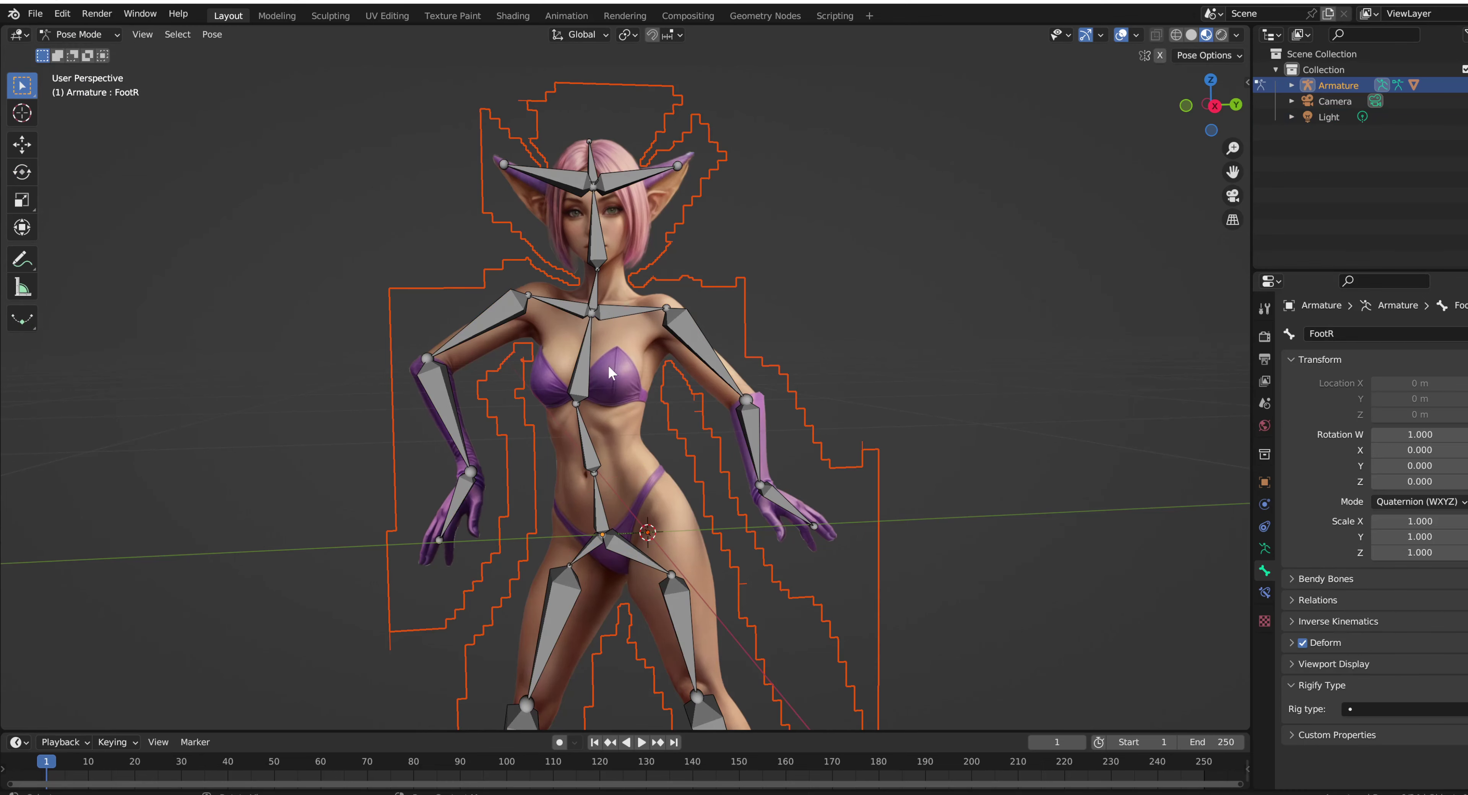
click(636, 184)
click(23, 149)
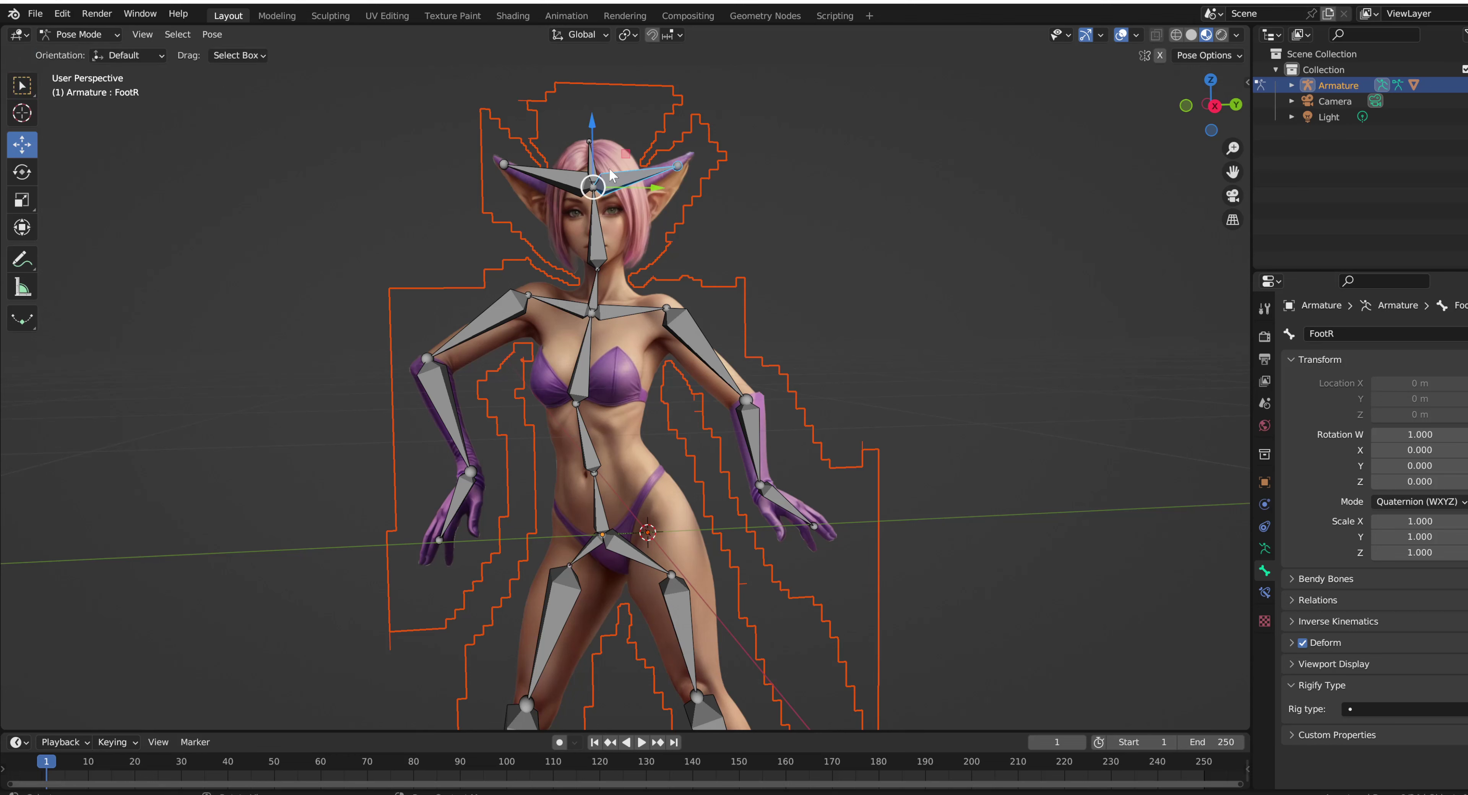
key(r)
key(y)
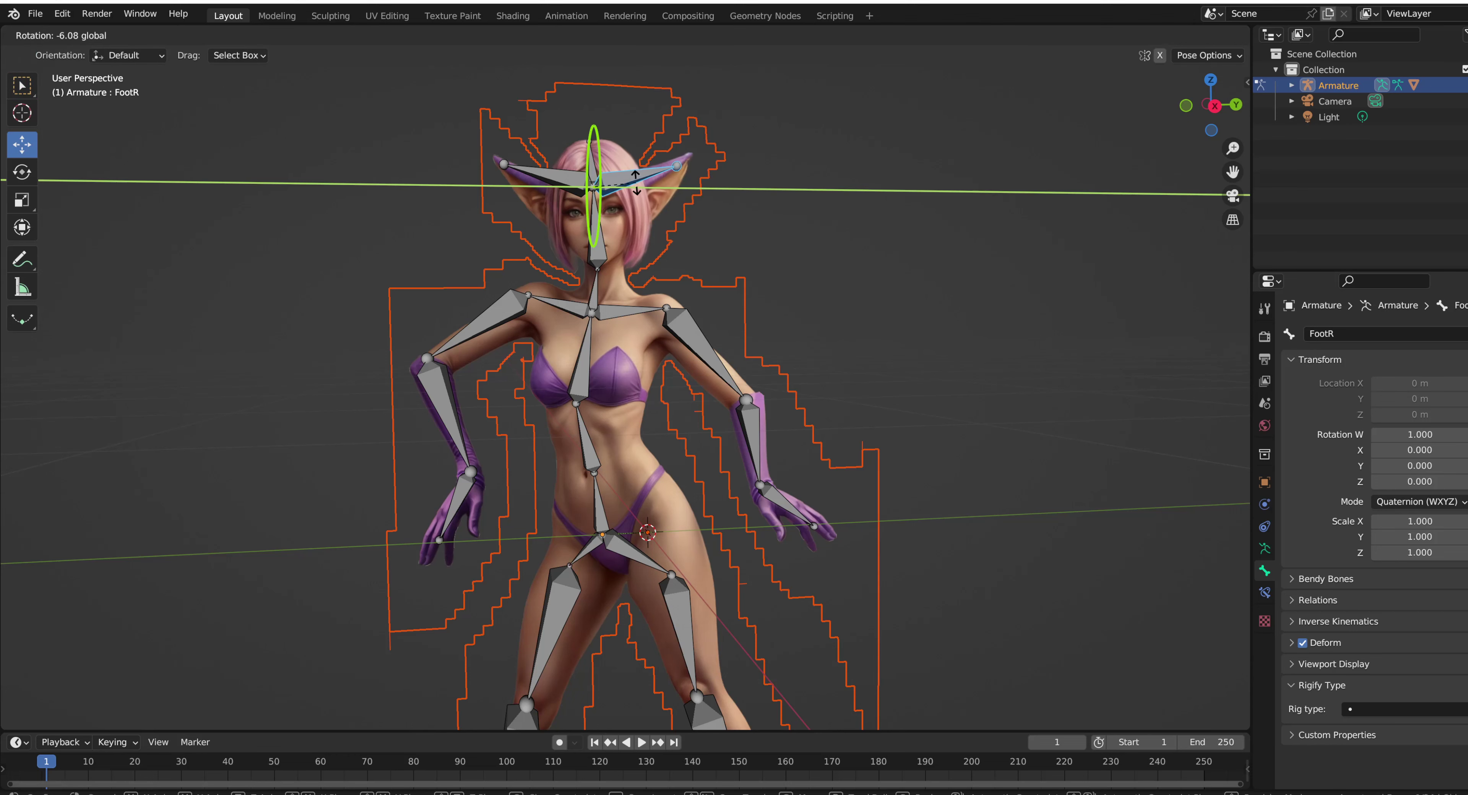
key(Escape)
Rotate the left ear bone slightly, and tilt the head a little by rotating the LowerFace bone
click(22, 171)
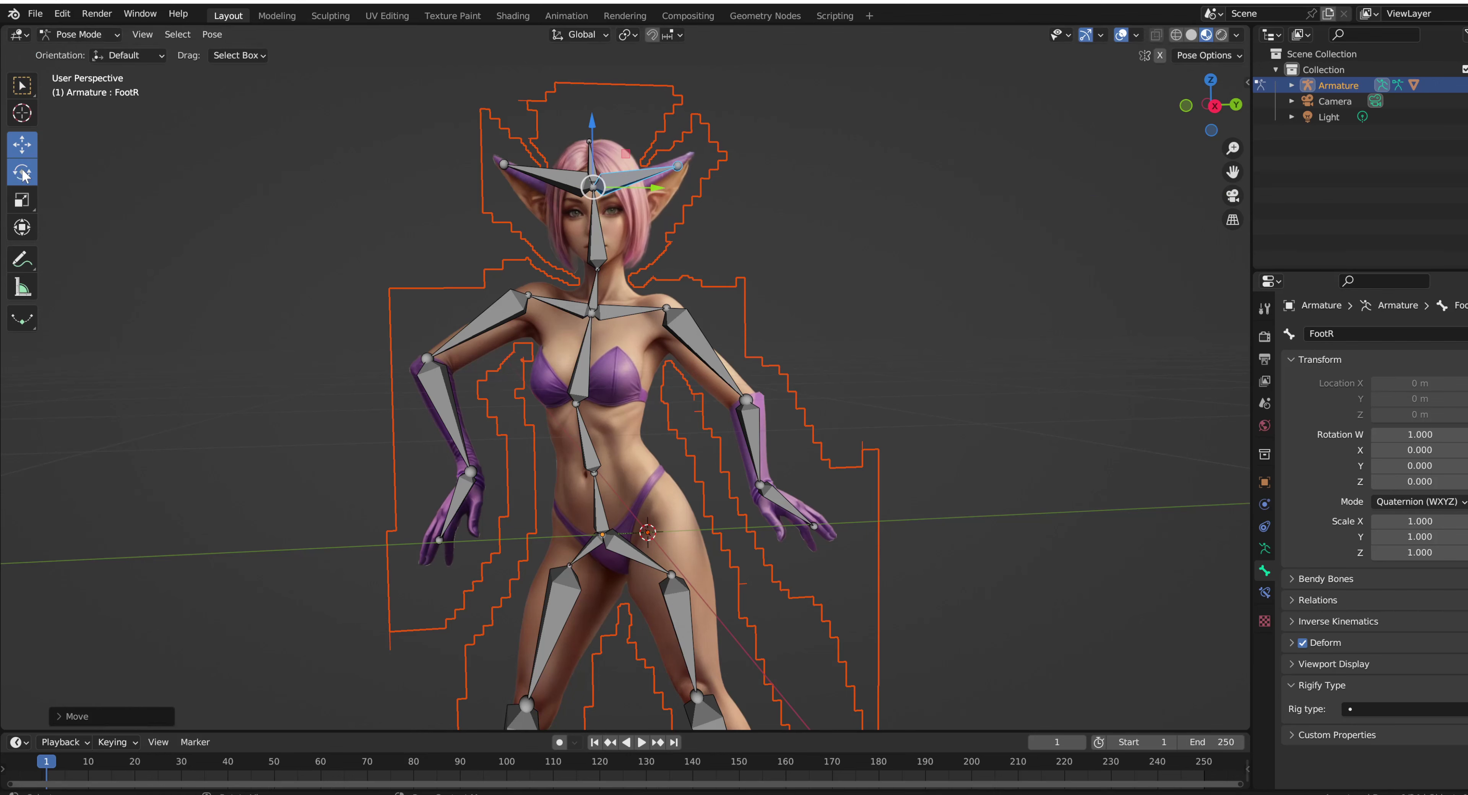
mouse_move(617, 142)
mouse_down()
mouse_move(605, 170)
mouse_move(625, 136)
mouse_move(610, 130)
mouse_up()
click(590, 154)
click(595, 229)
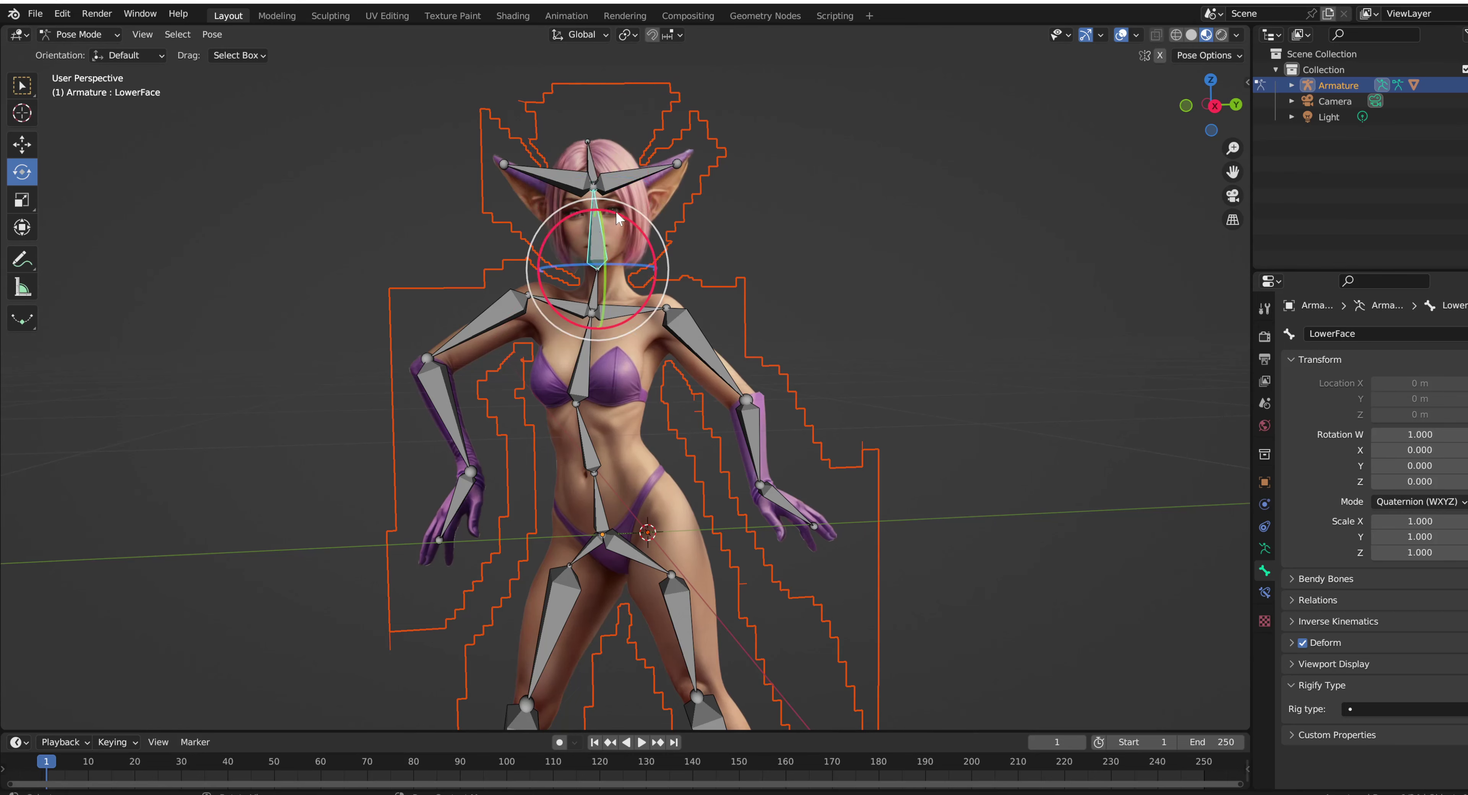
mouse_move(617, 214)
mouse_down()
mouse_move(645, 227)
mouse_move(601, 206)
mouse_move(614, 209)
mouse_up()
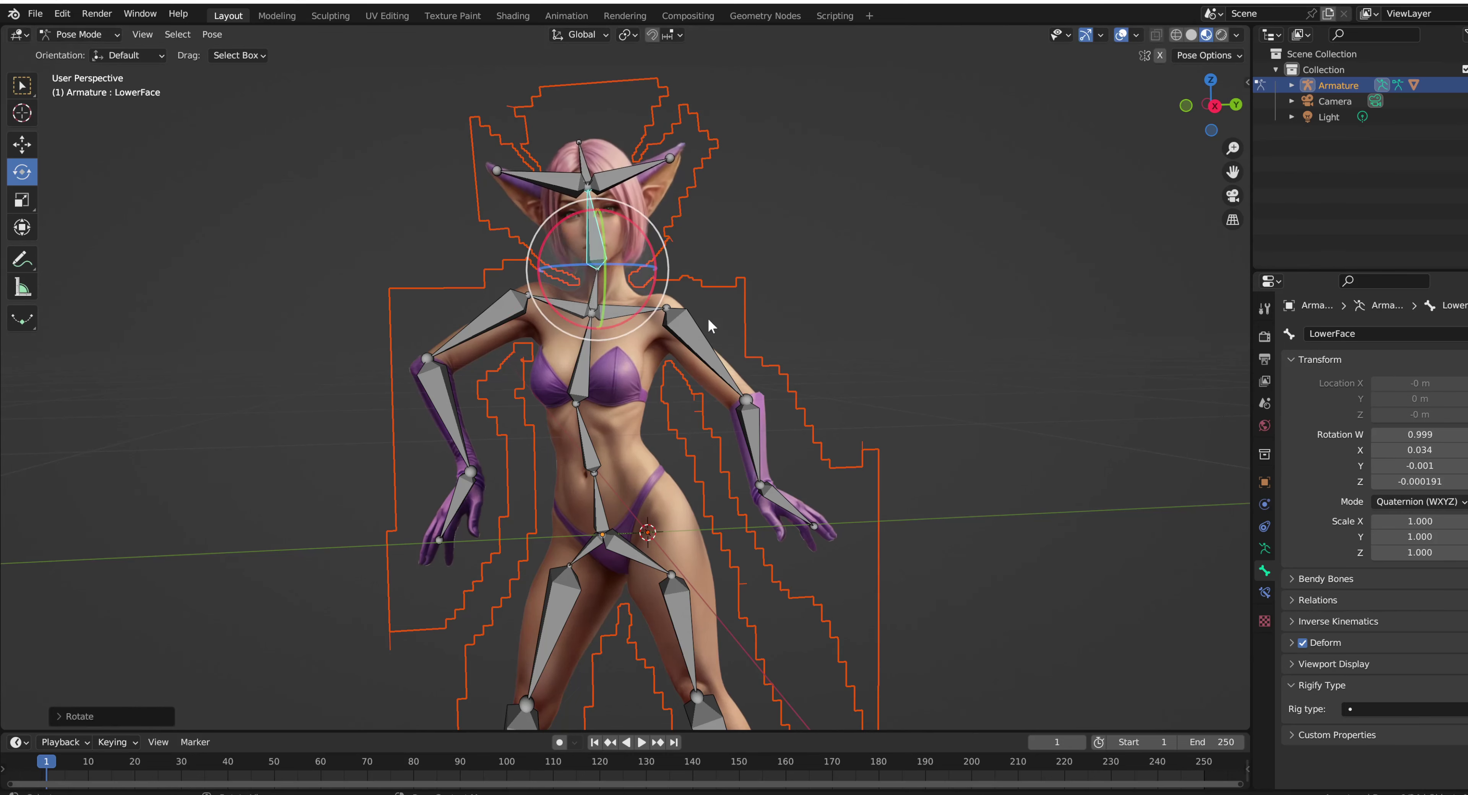
Rotate the upper arm bones UarmL and UarmR inward so both arms hang closer to the body
click(714, 353)
drag(712, 276, 776, 238)
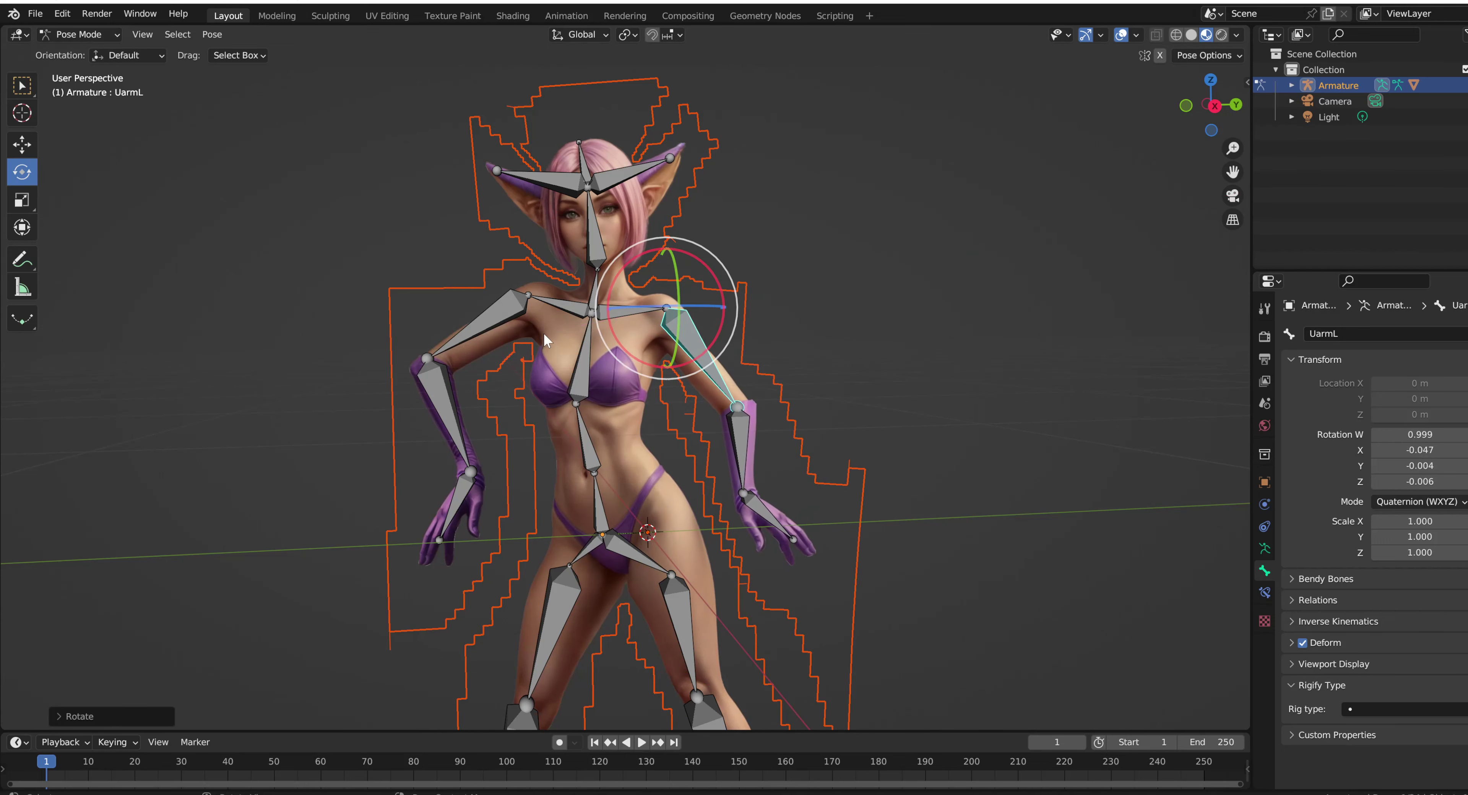
click(502, 313)
drag(518, 241, 493, 248)
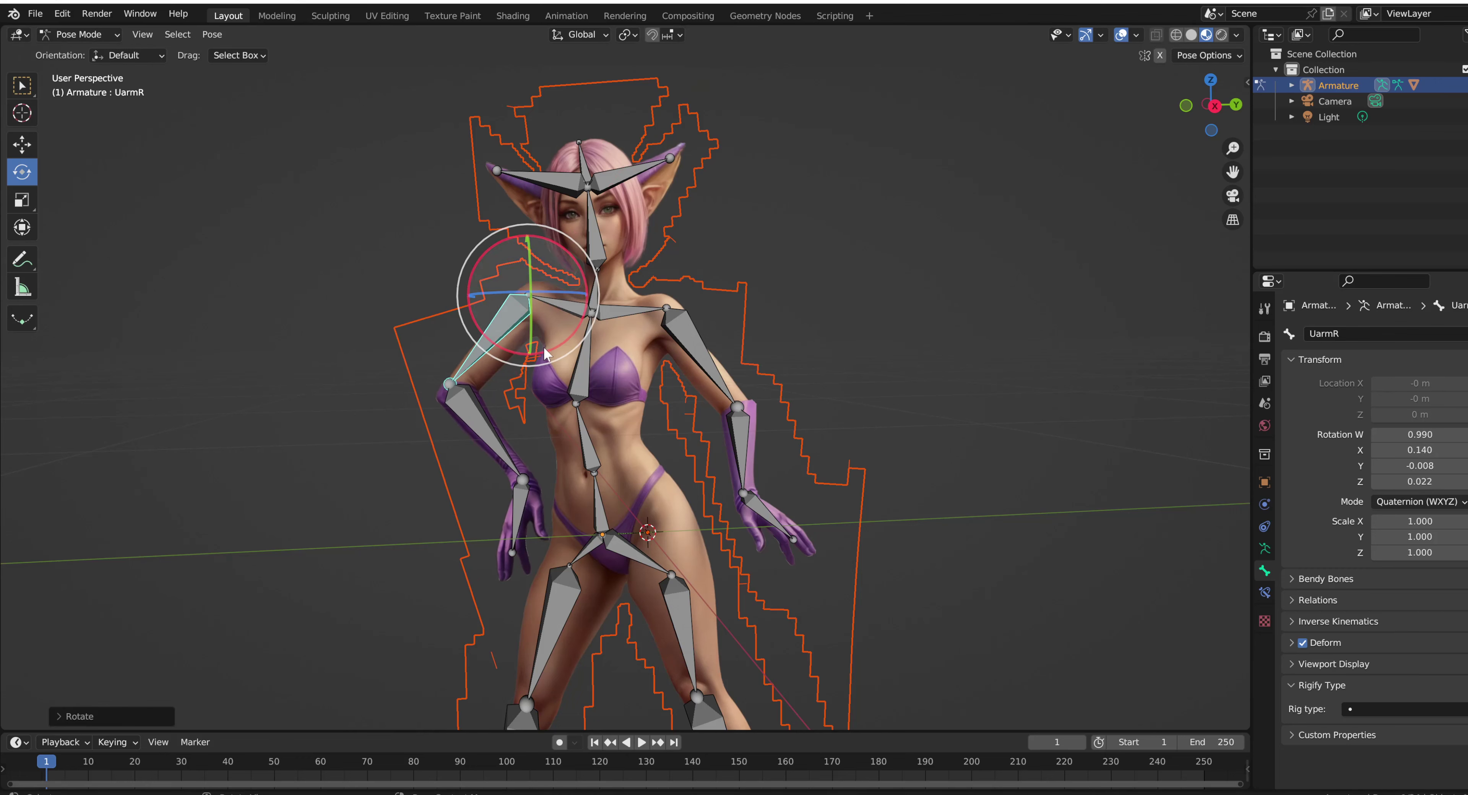
click(697, 340)
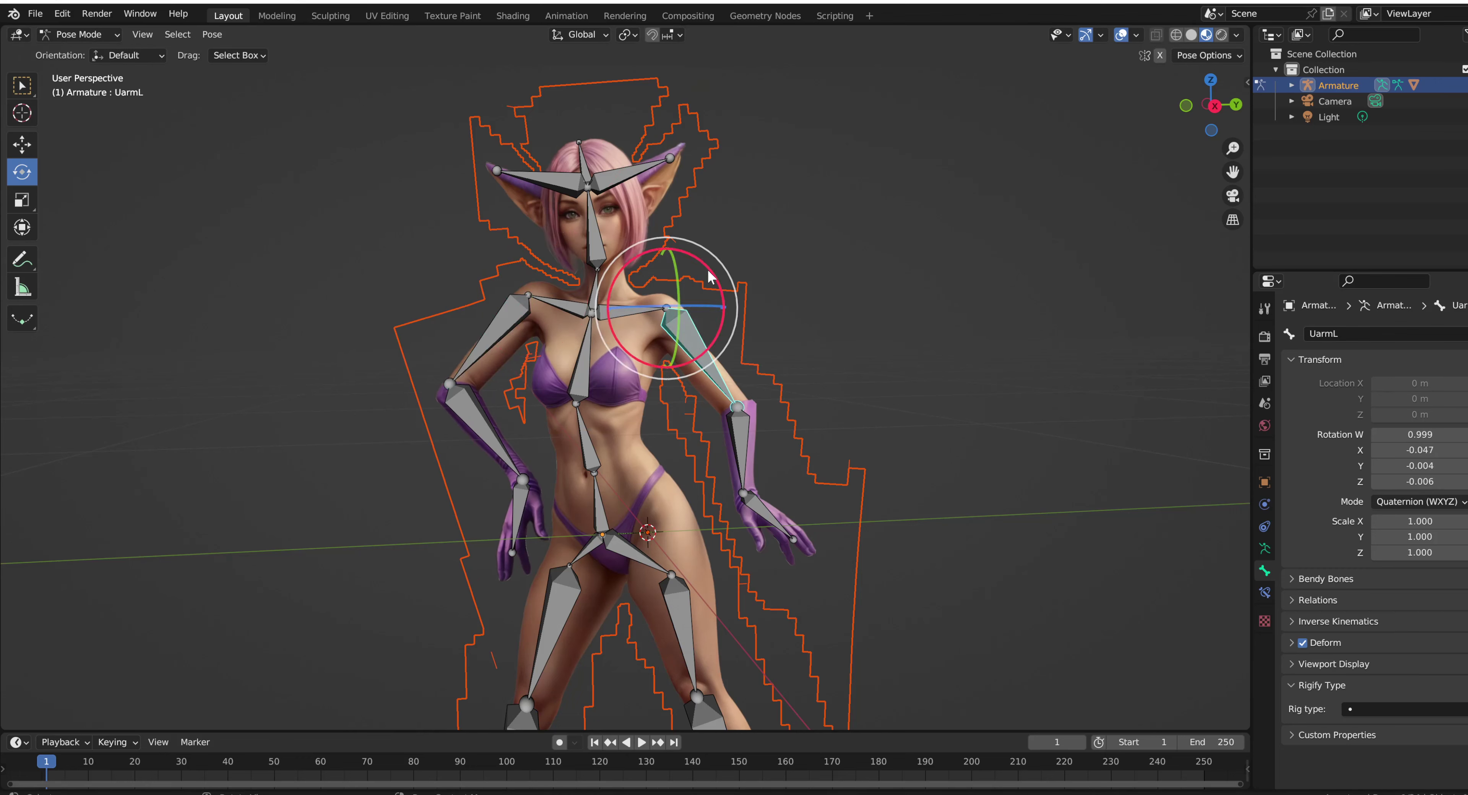
drag(707, 280, 712, 284)
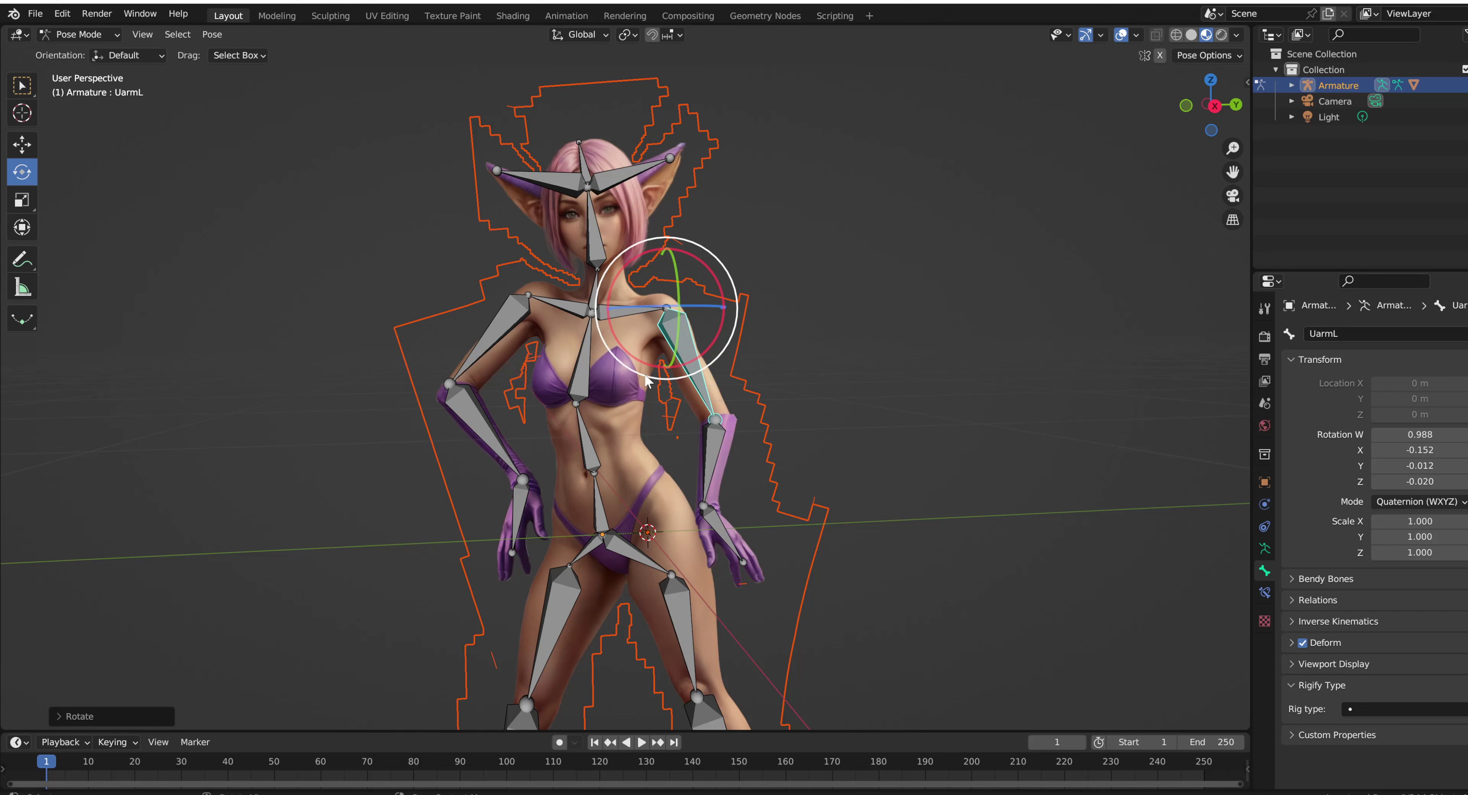
Rotate the collarR bone to lower the figure's right shoulder and bring that hand onto the hip
click(500, 323)
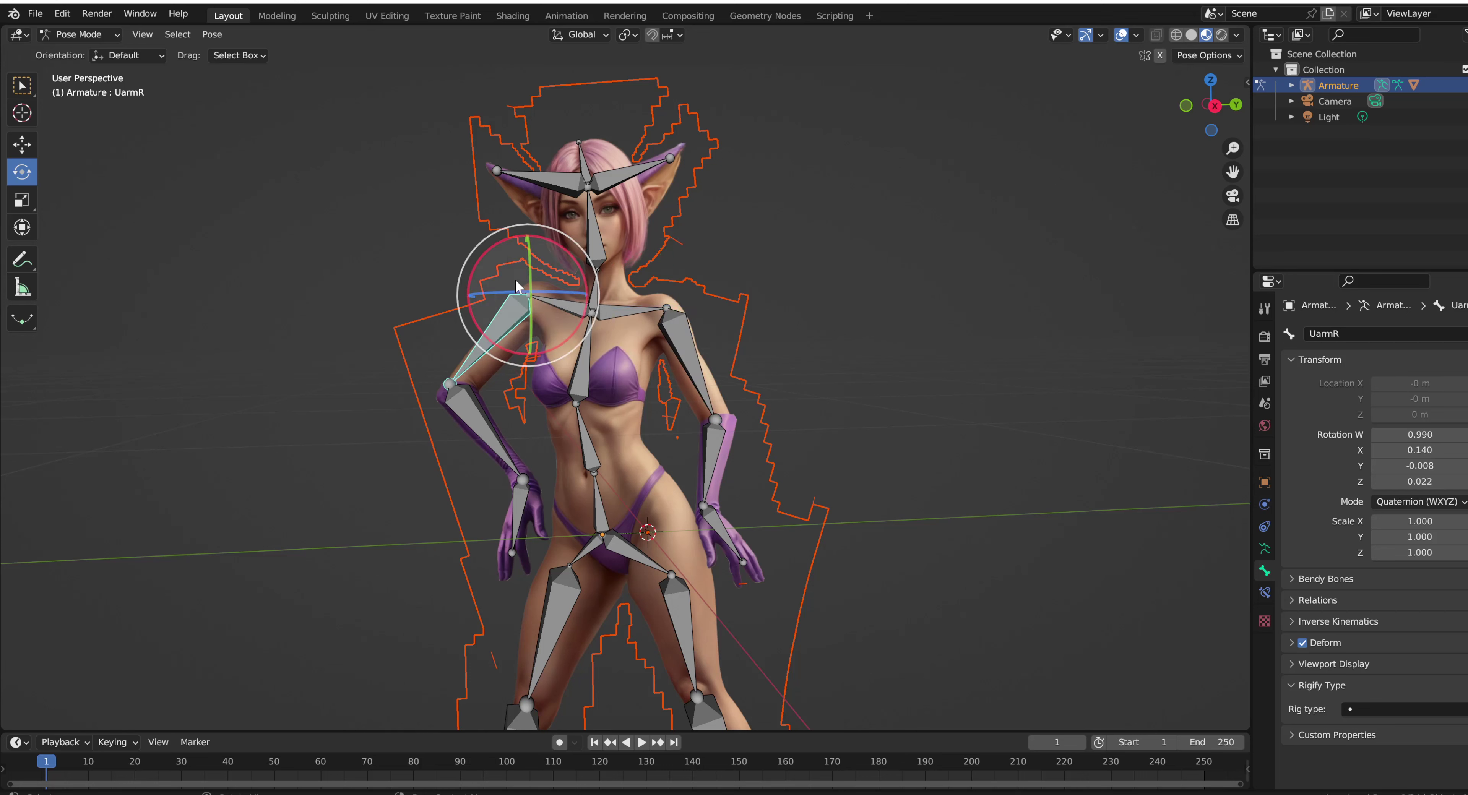
click(562, 302)
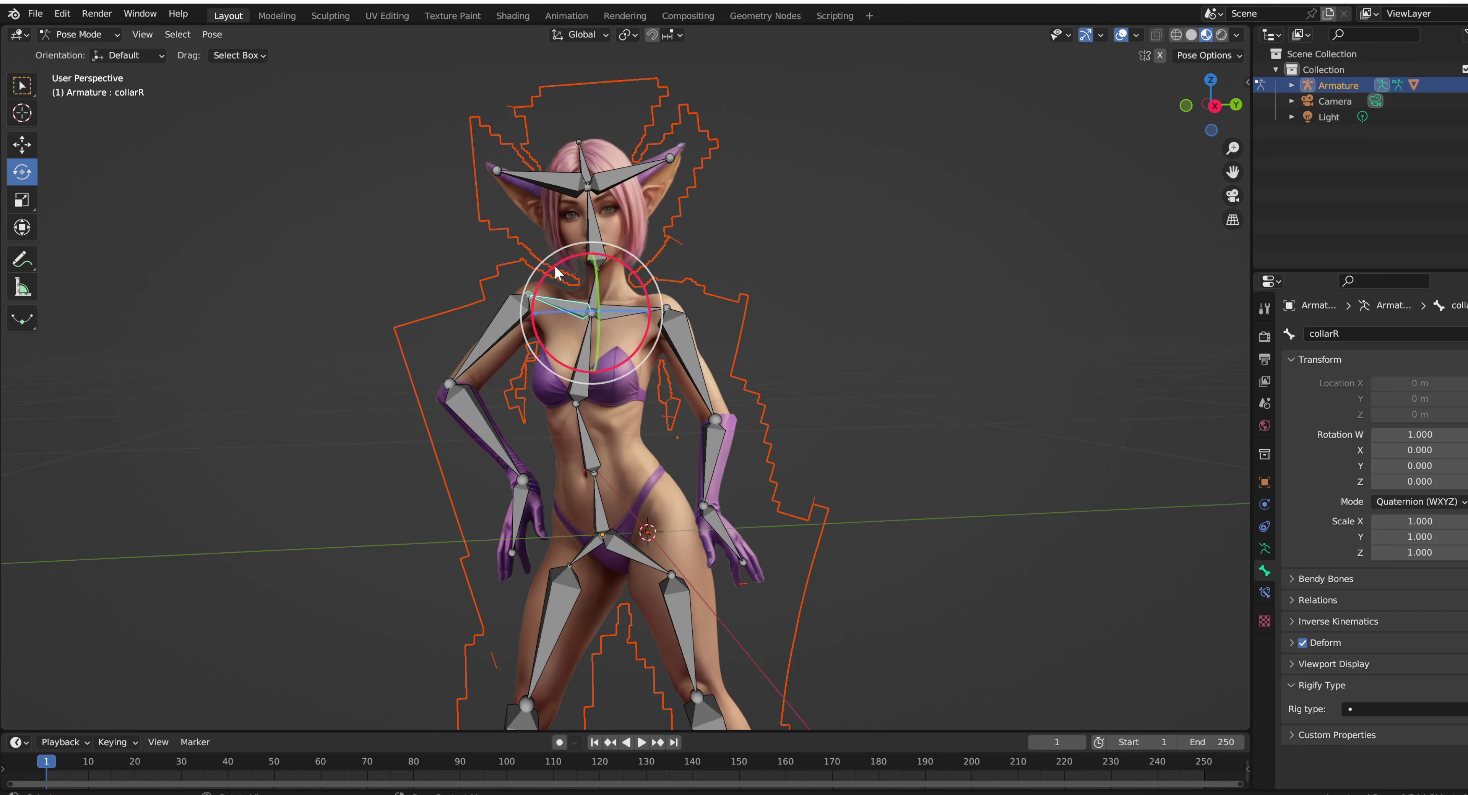
drag(558, 273, 547, 275)
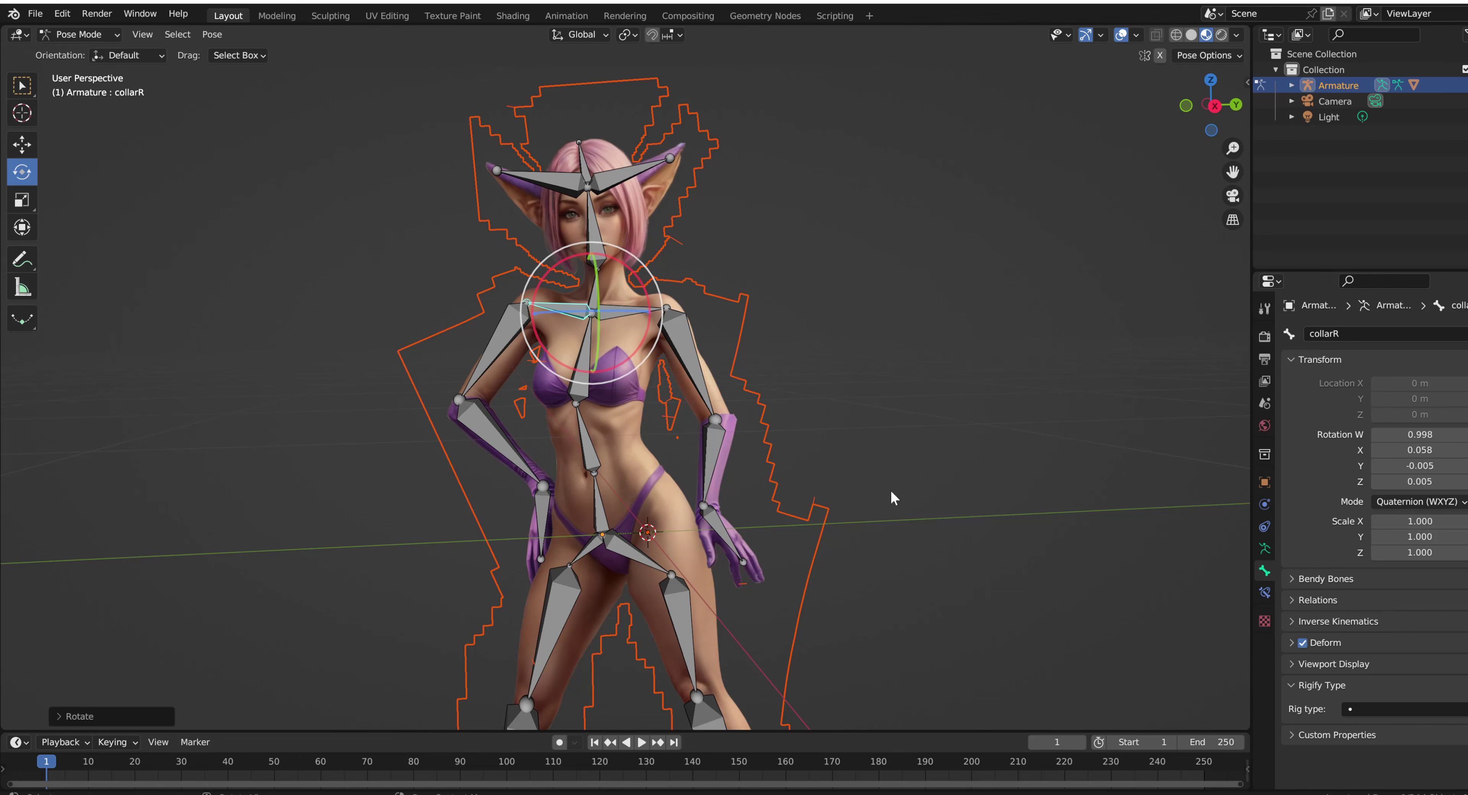
Rotate the abdomen bone to lean the upper body towards the figure's left side
drag(1233, 171, 1237, 87)
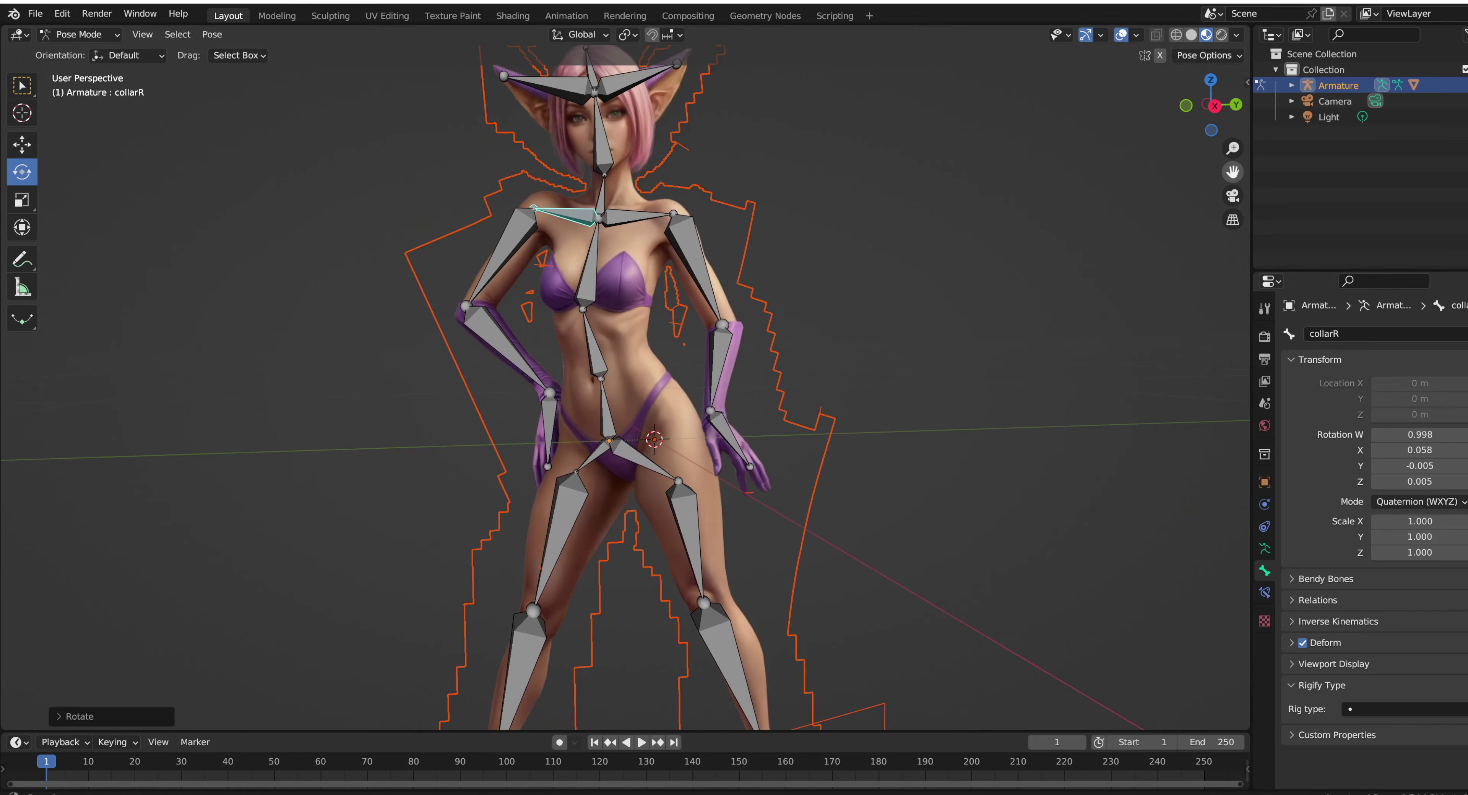
click(593, 273)
drag(614, 263, 627, 365)
click(598, 370)
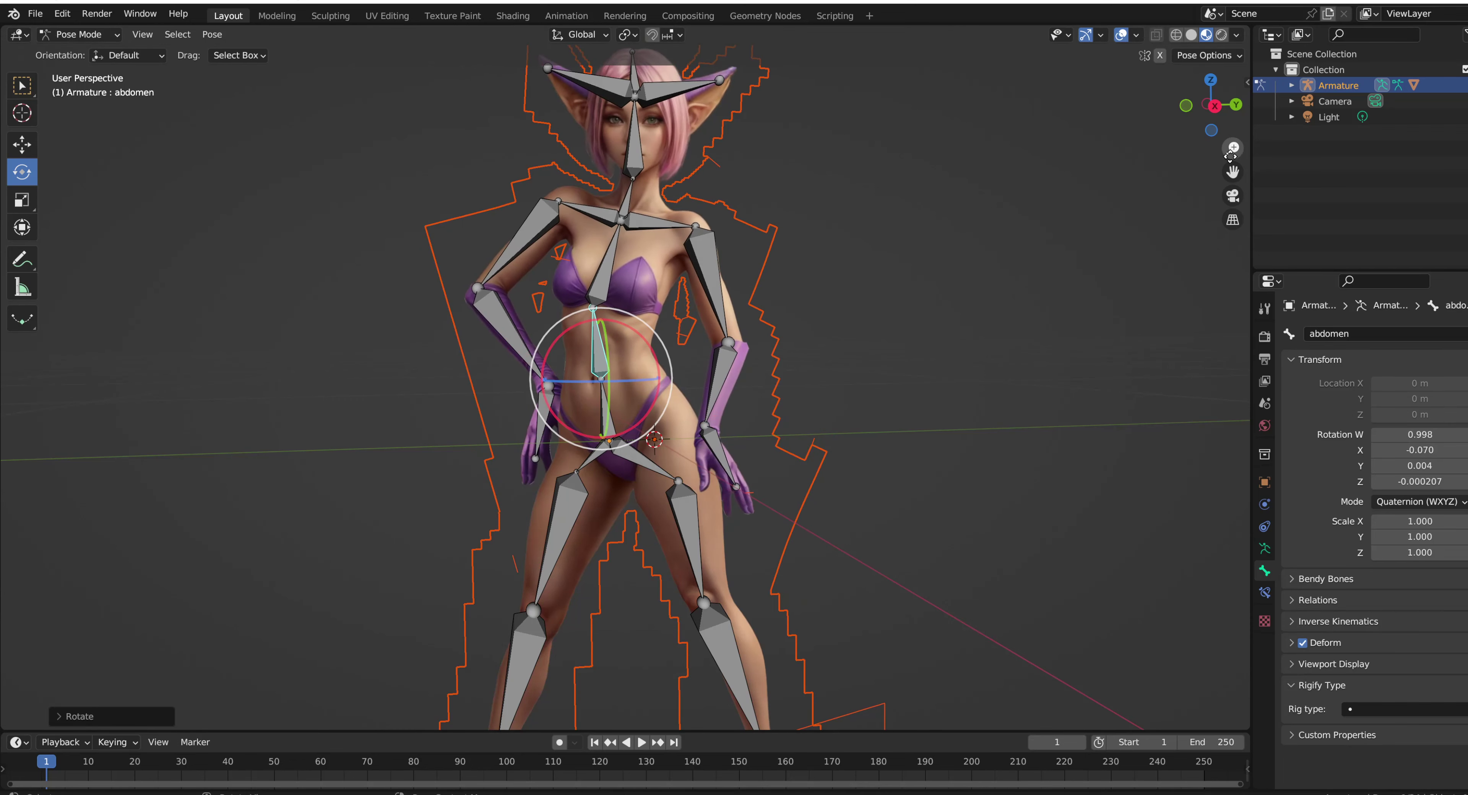
Rotate the PelvicR bone slightly to shift the figure's right leg inward
drag(1232, 172, 1201, 104)
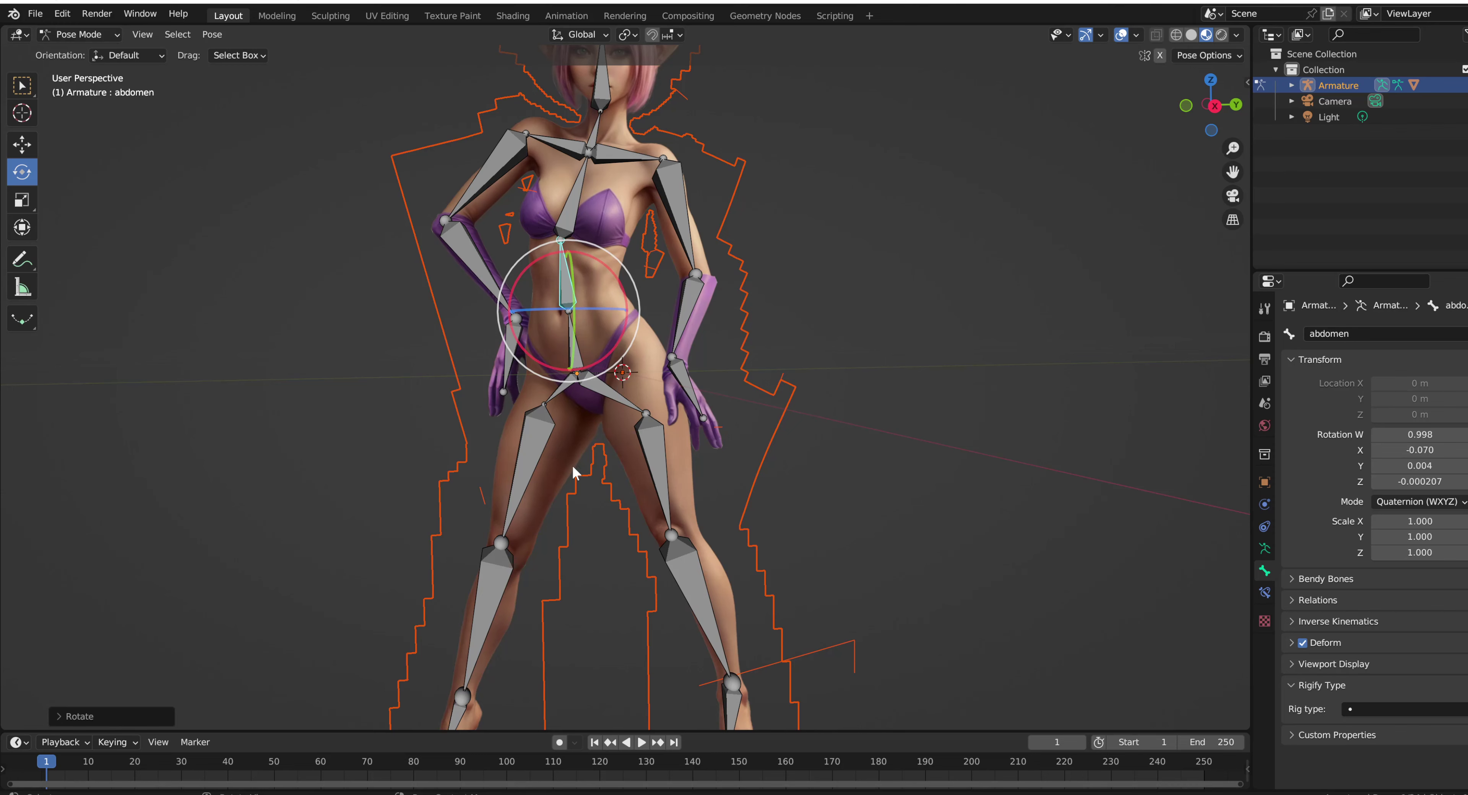
click(555, 394)
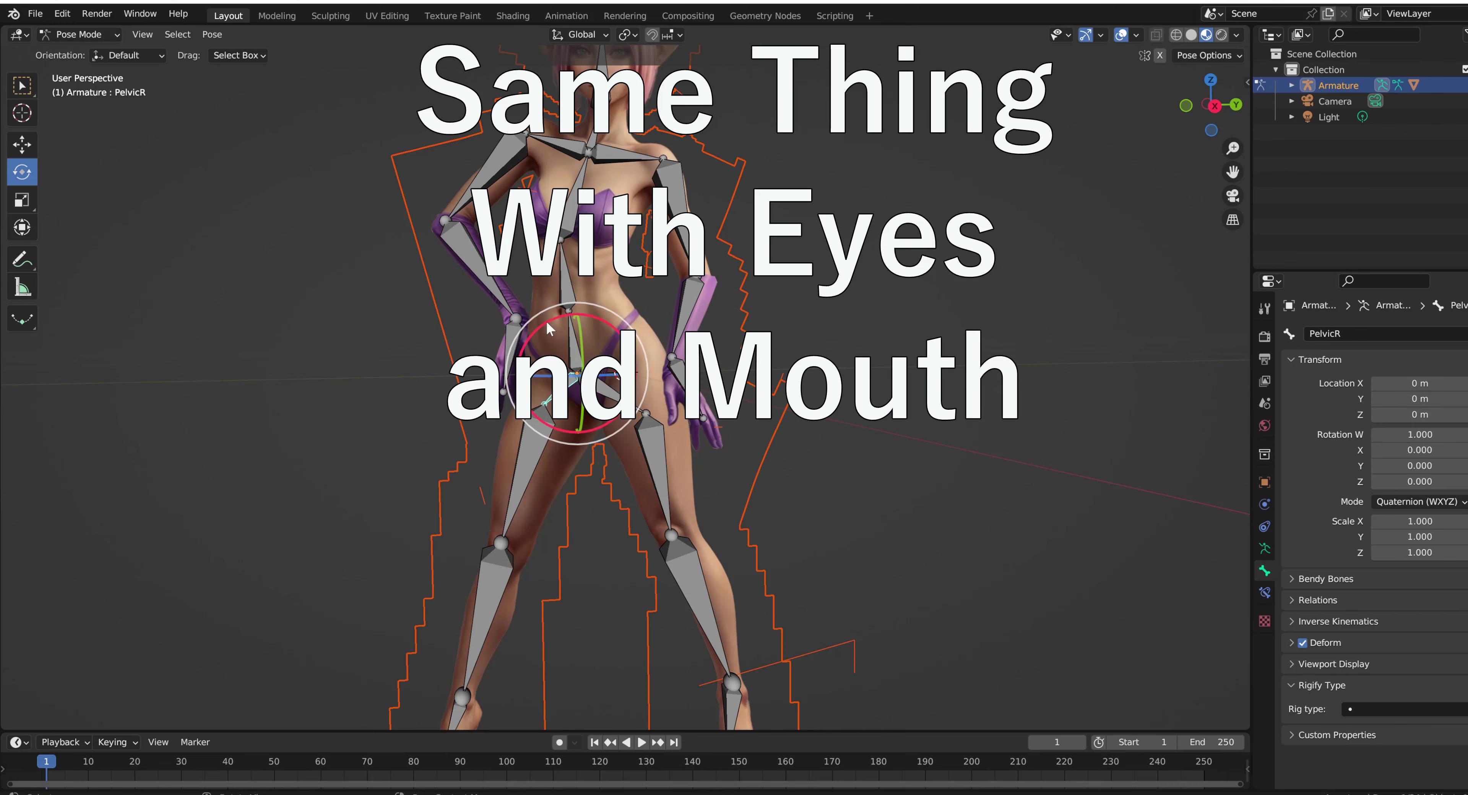
drag(545, 323, 543, 325)
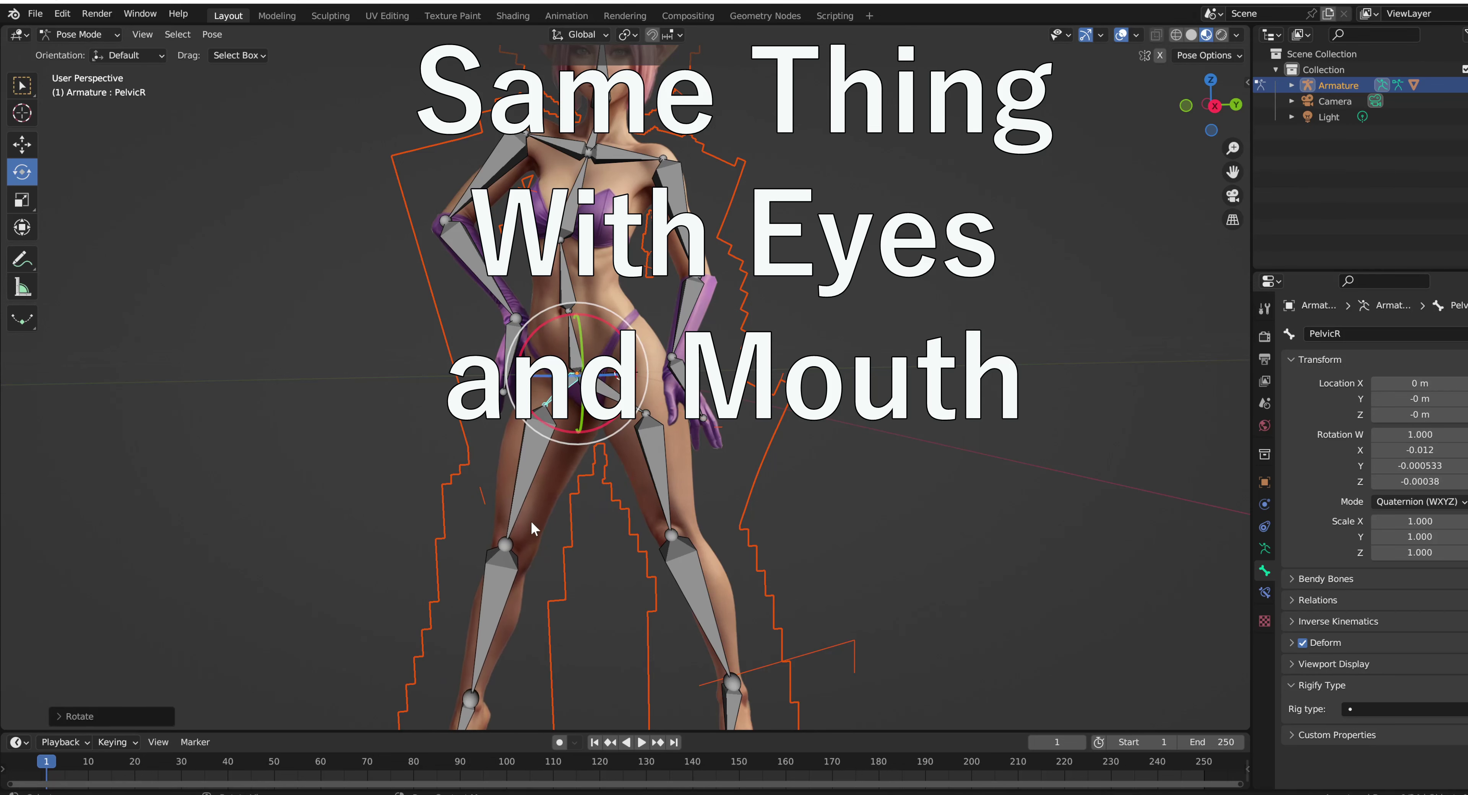
Rotate the foot bones FootR and footL to change the direction of both feet
scroll(530, 521, down, 3)
click(533, 577)
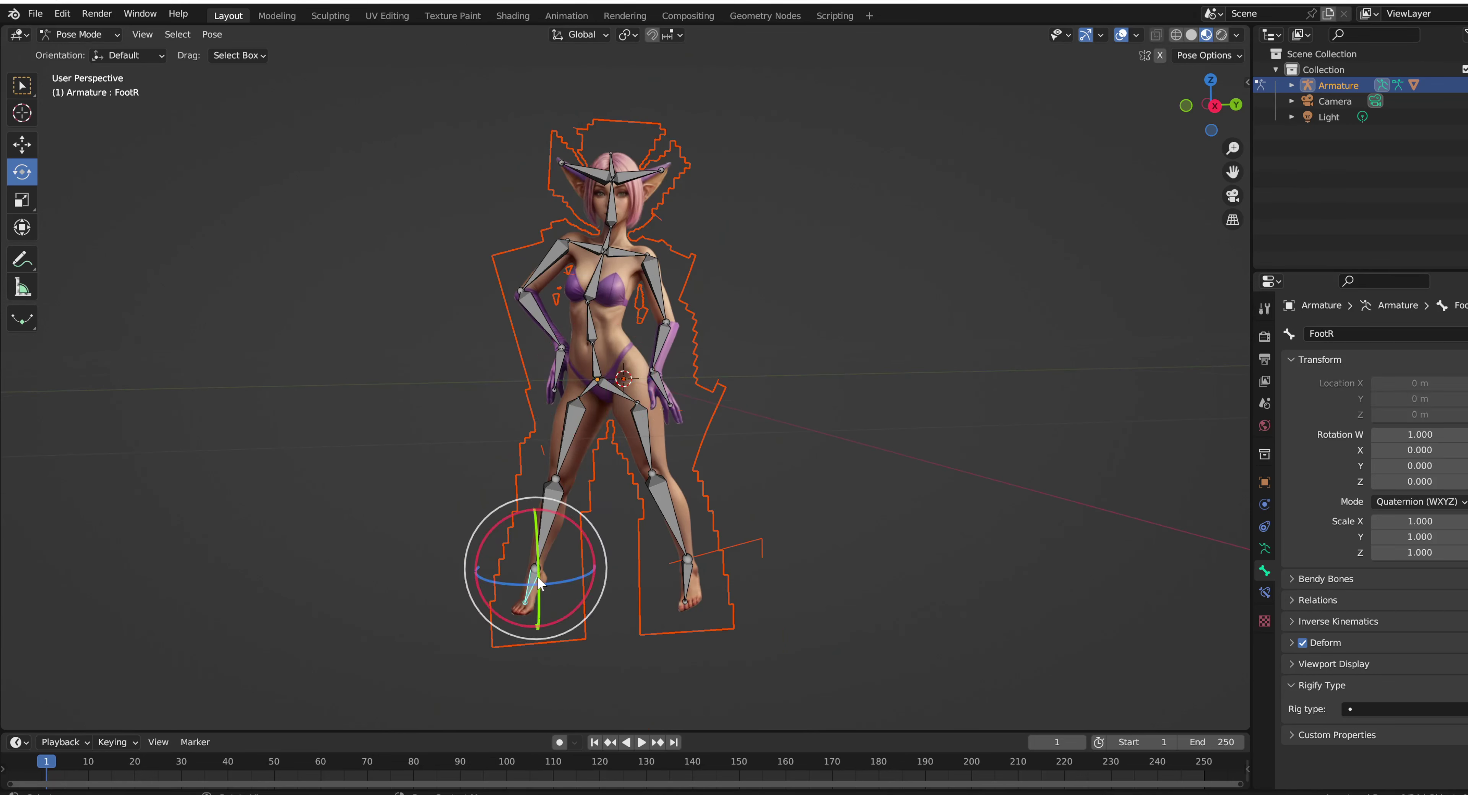
drag(535, 571, 542, 569)
click(688, 558)
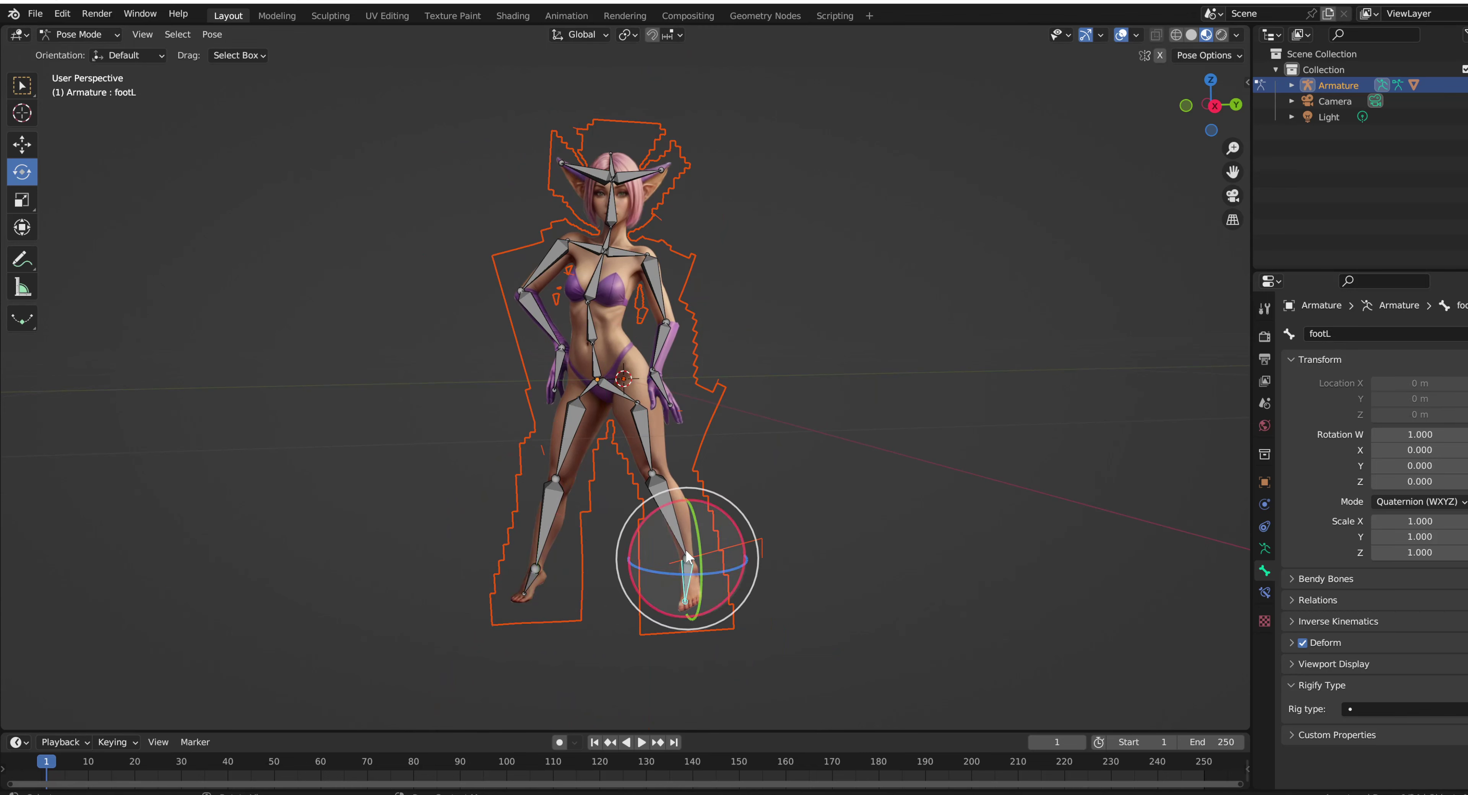
drag(698, 557, 692, 530)
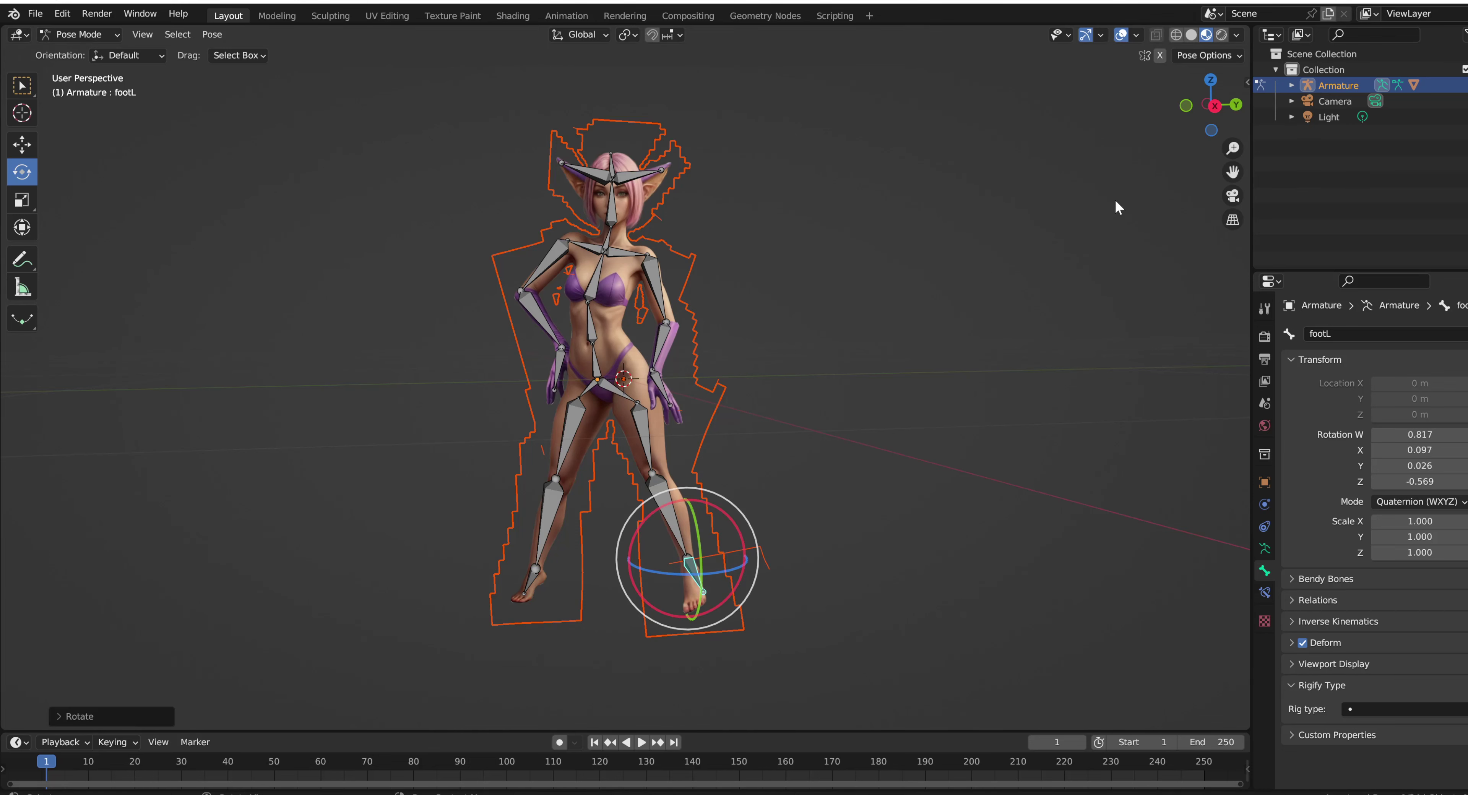
Rotate the forearm bone FarmL to swing the figure's left hand outward from the thigh
drag(1232, 172, 1295, 241)
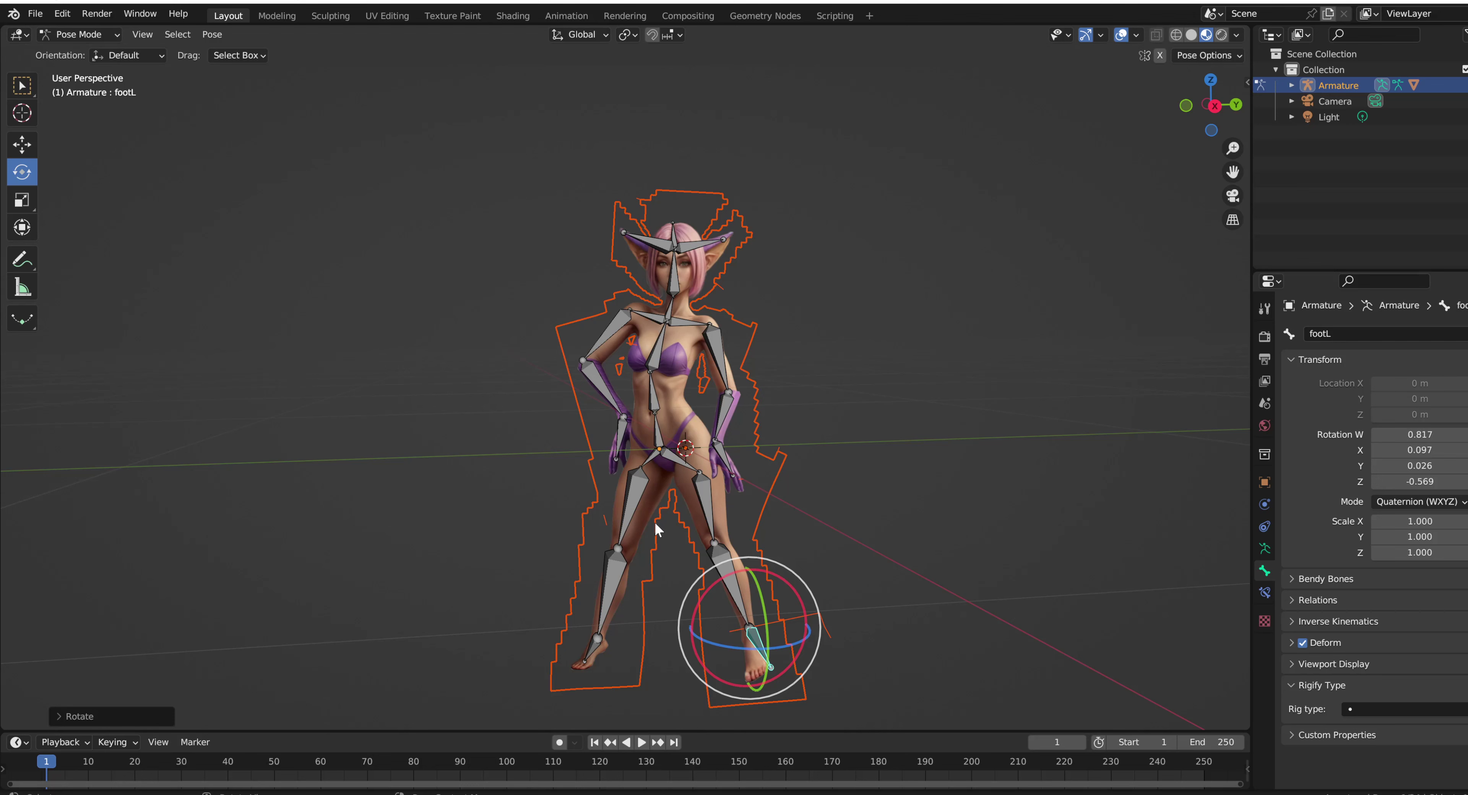
click(717, 422)
mouse_move(742, 411)
mouse_down()
mouse_move(739, 397)
mouse_move(737, 422)
mouse_up()
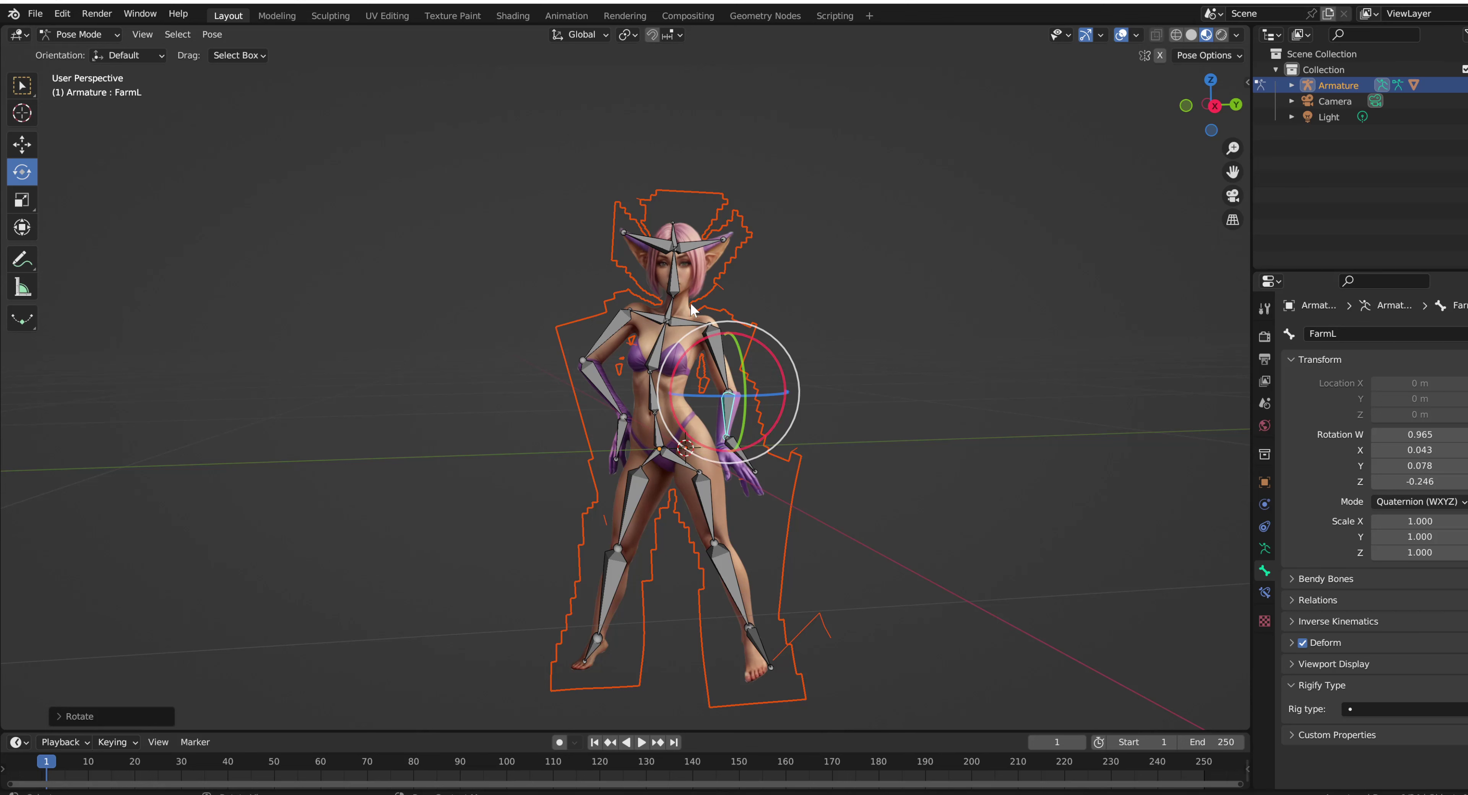
Rotate the ear bones earL and earR slightly to adjust the pose of both ears
click(694, 251)
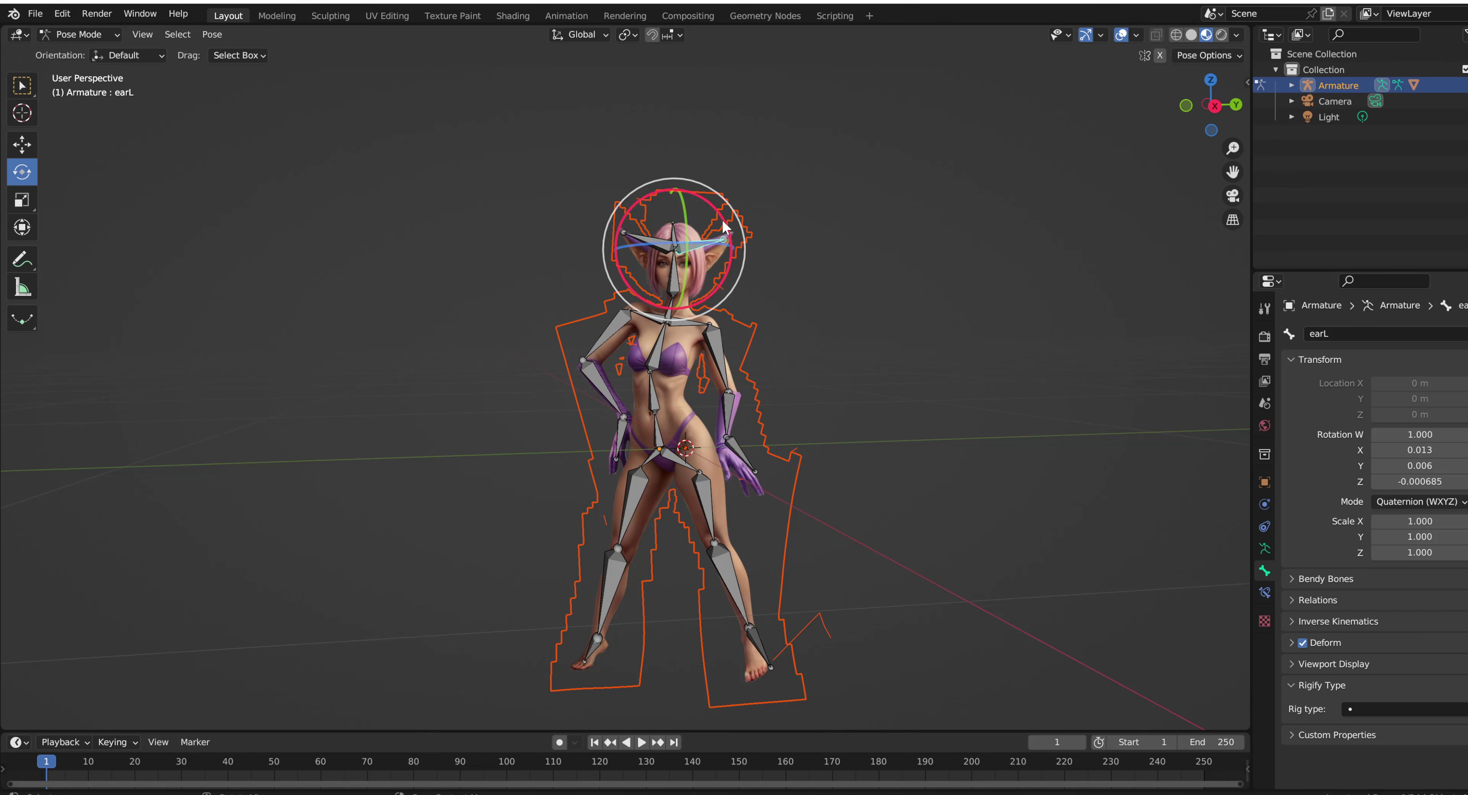
mouse_move(723, 221)
mouse_down()
mouse_move(720, 208)
mouse_move(700, 233)
mouse_up()
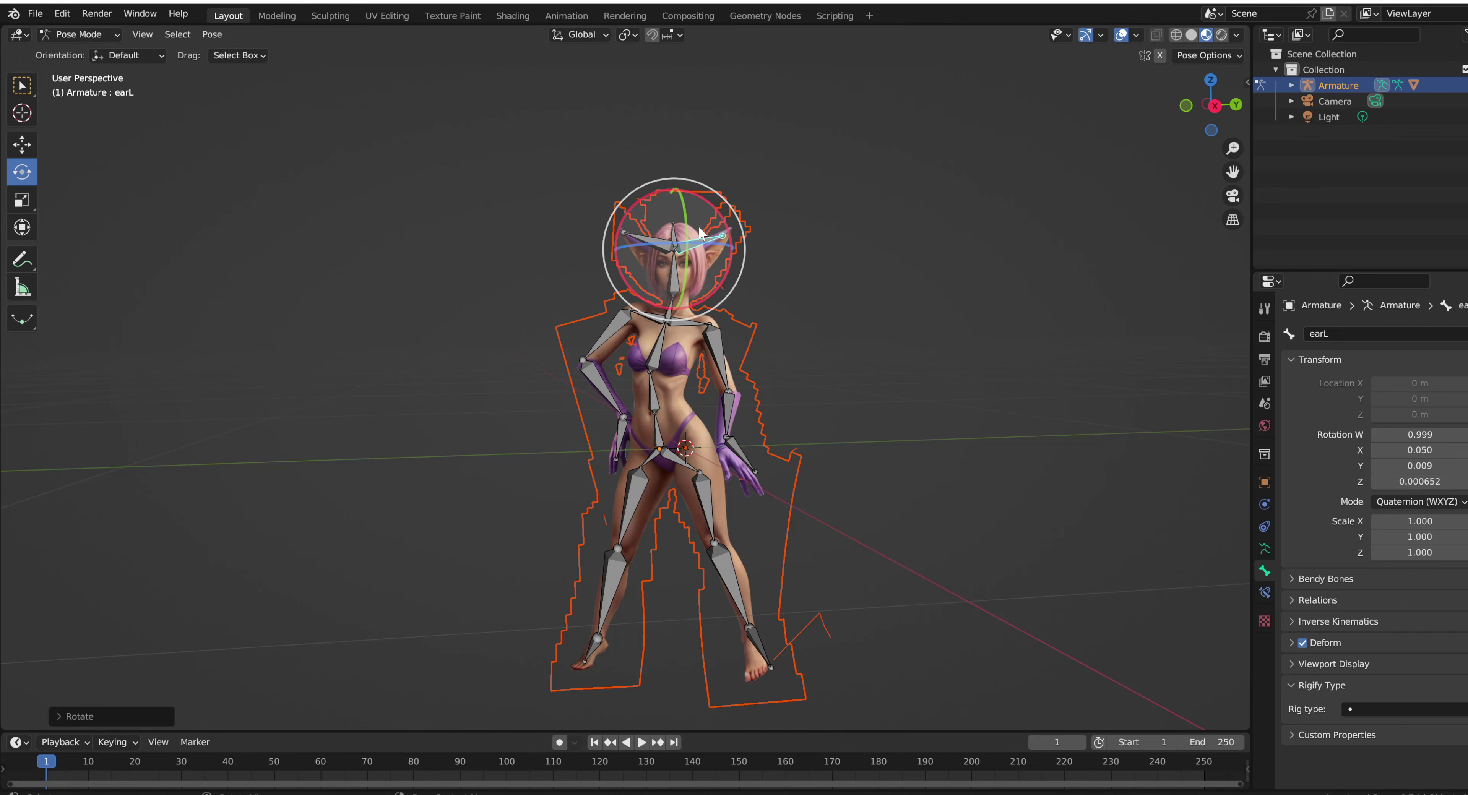
click(642, 242)
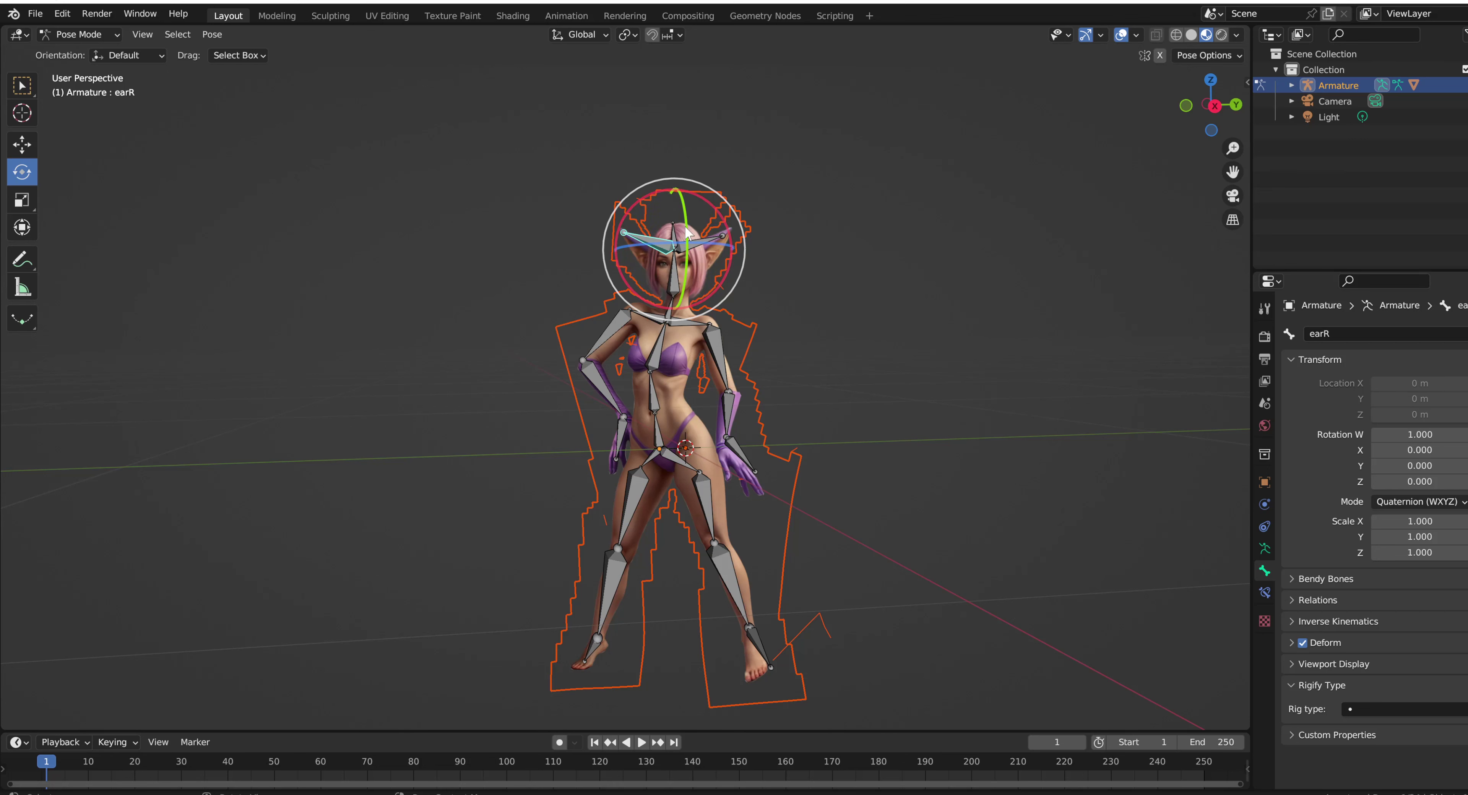
mouse_move(685, 227)
mouse_down()
mouse_move(685, 212)
mouse_move(686, 232)
mouse_up()
Bring the whole figure into view, enlarge the timeline area and turn on auto keying
scroll(687, 316, up, 3)
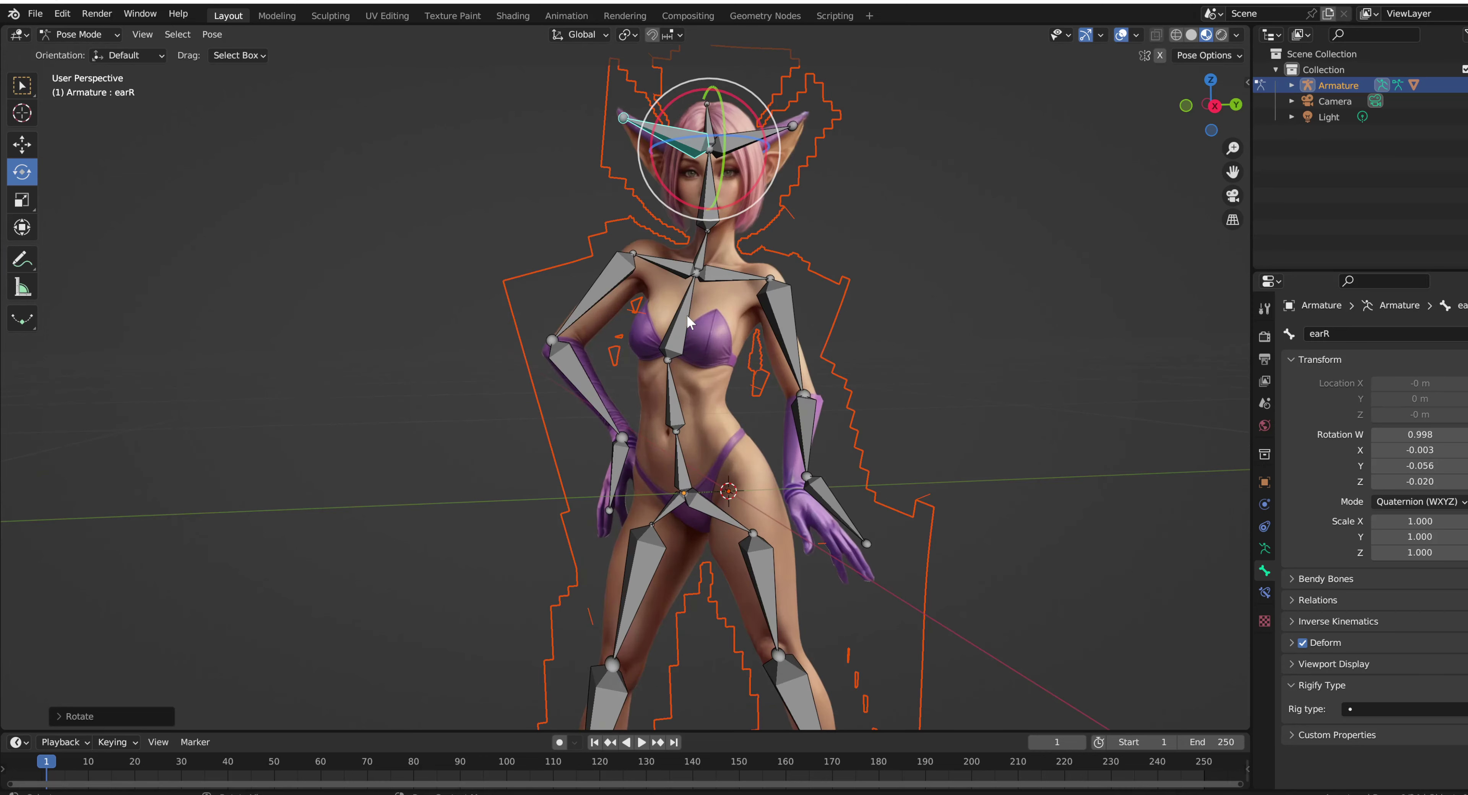
drag(1232, 171, 1162, 319)
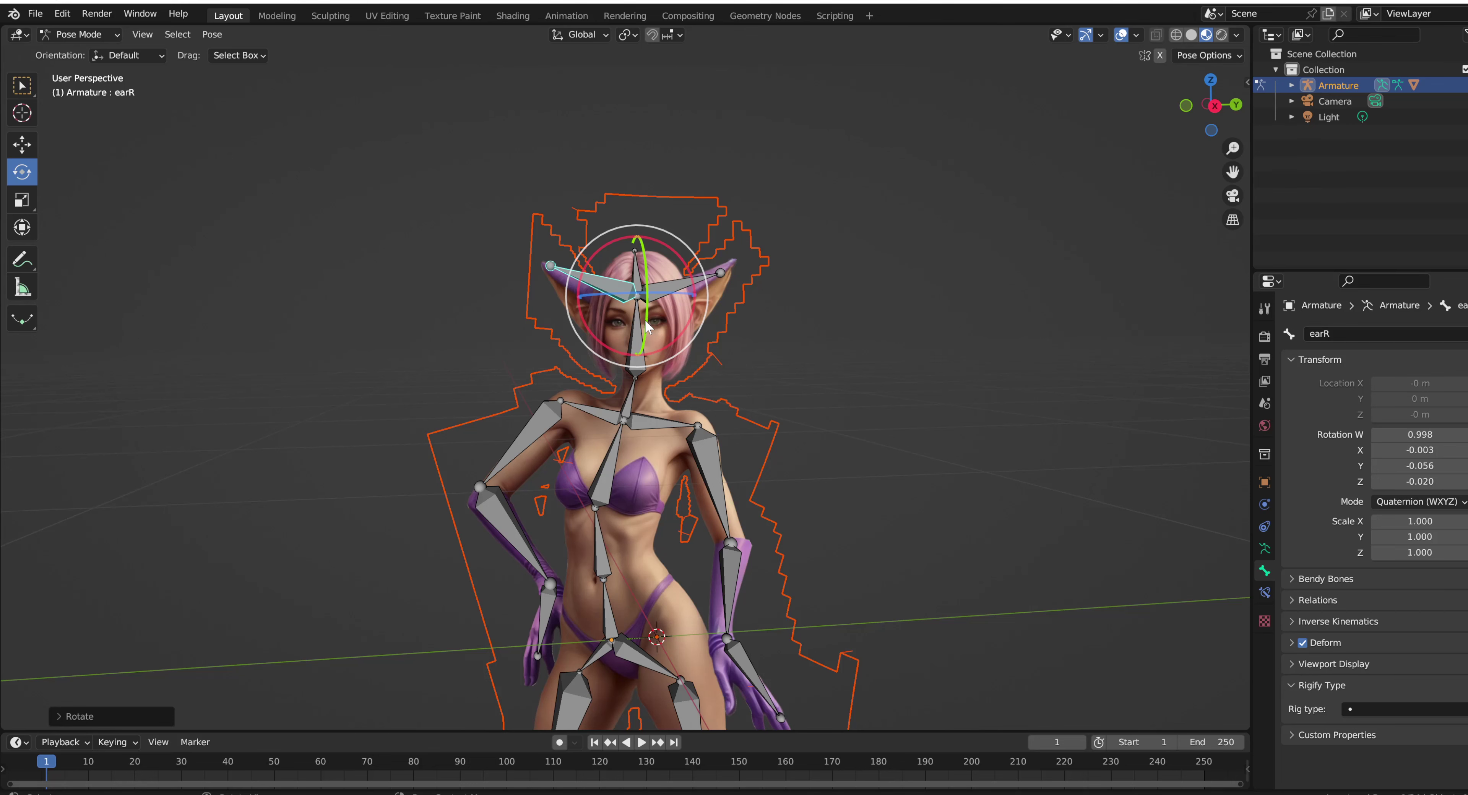
scroll(618, 555, down, 1)
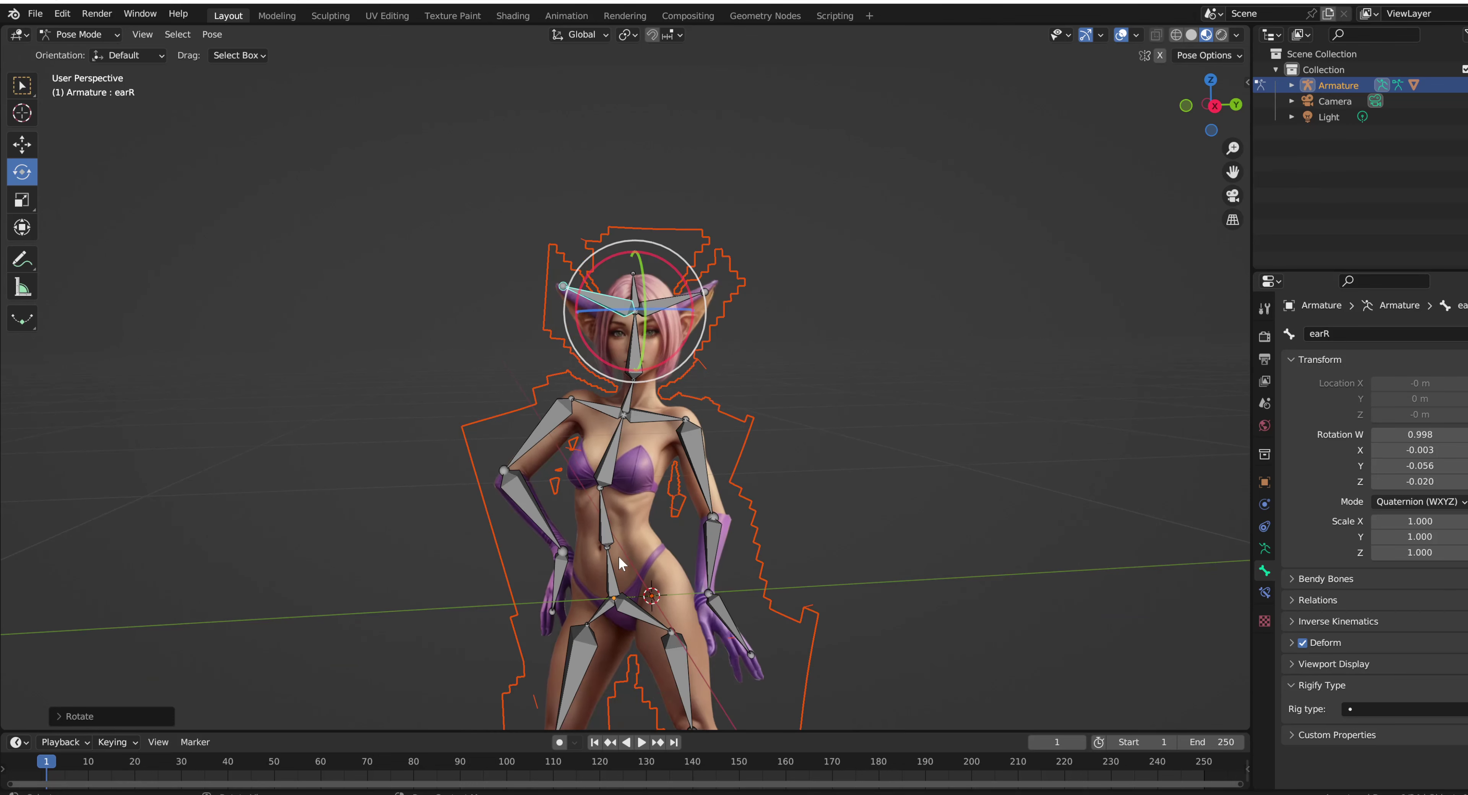
drag(1223, 165, 1219, 40)
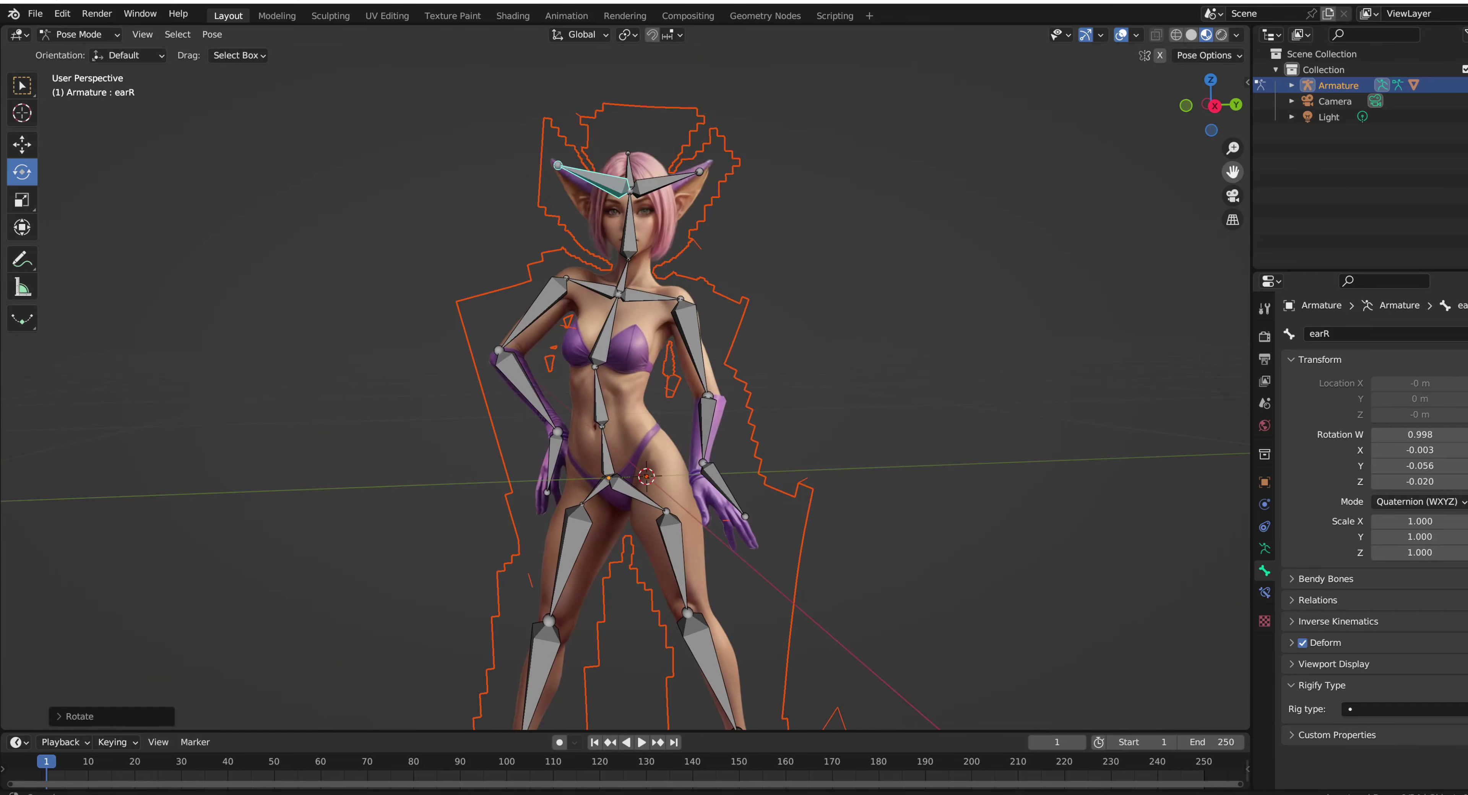
drag(1232, 171, 1242, 87)
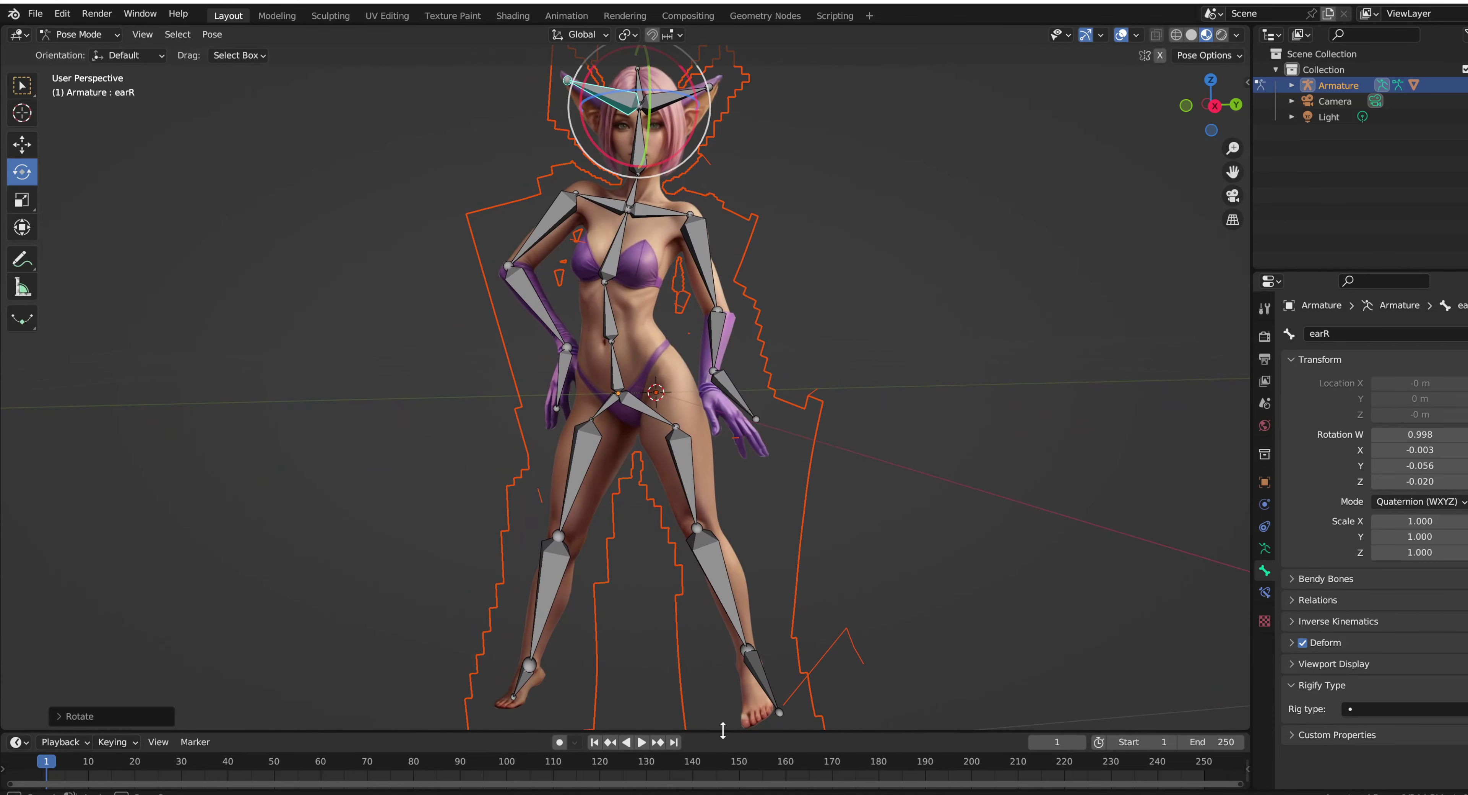
drag(723, 731, 761, 631)
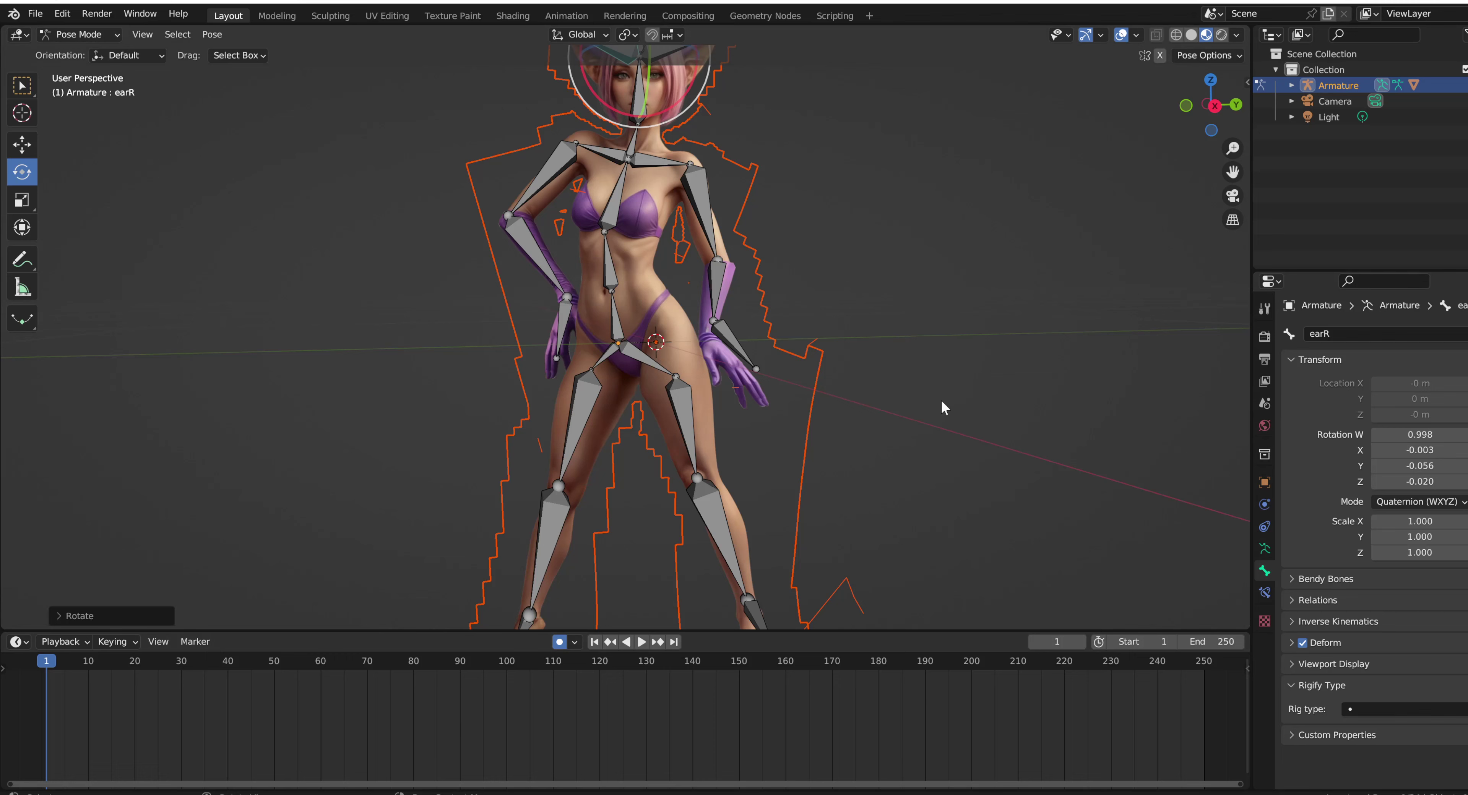
Key the chest bone leaning slightly toward the figure's right at frame 1, and rotated back the other way at frame 37
click(655, 364)
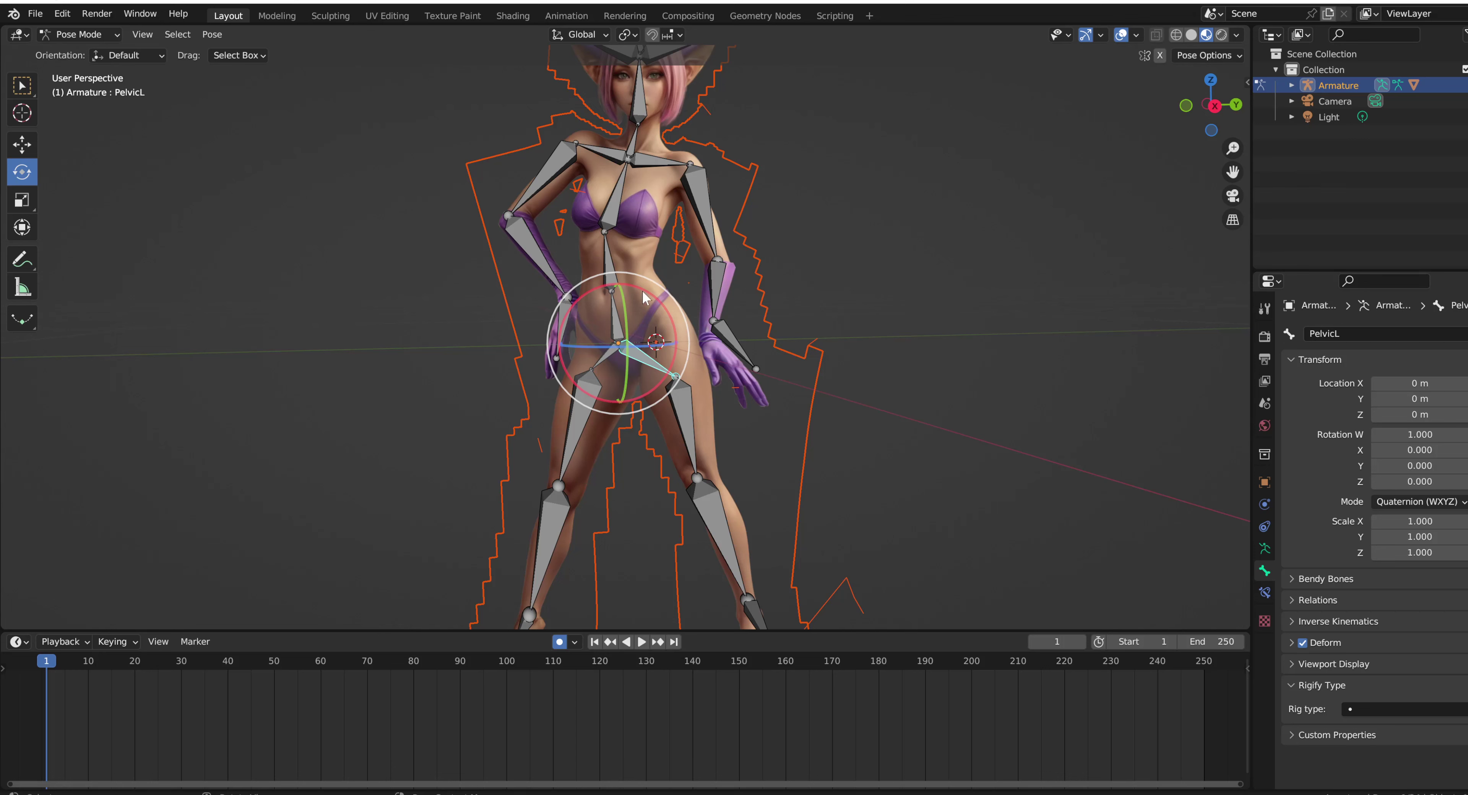
click(609, 273)
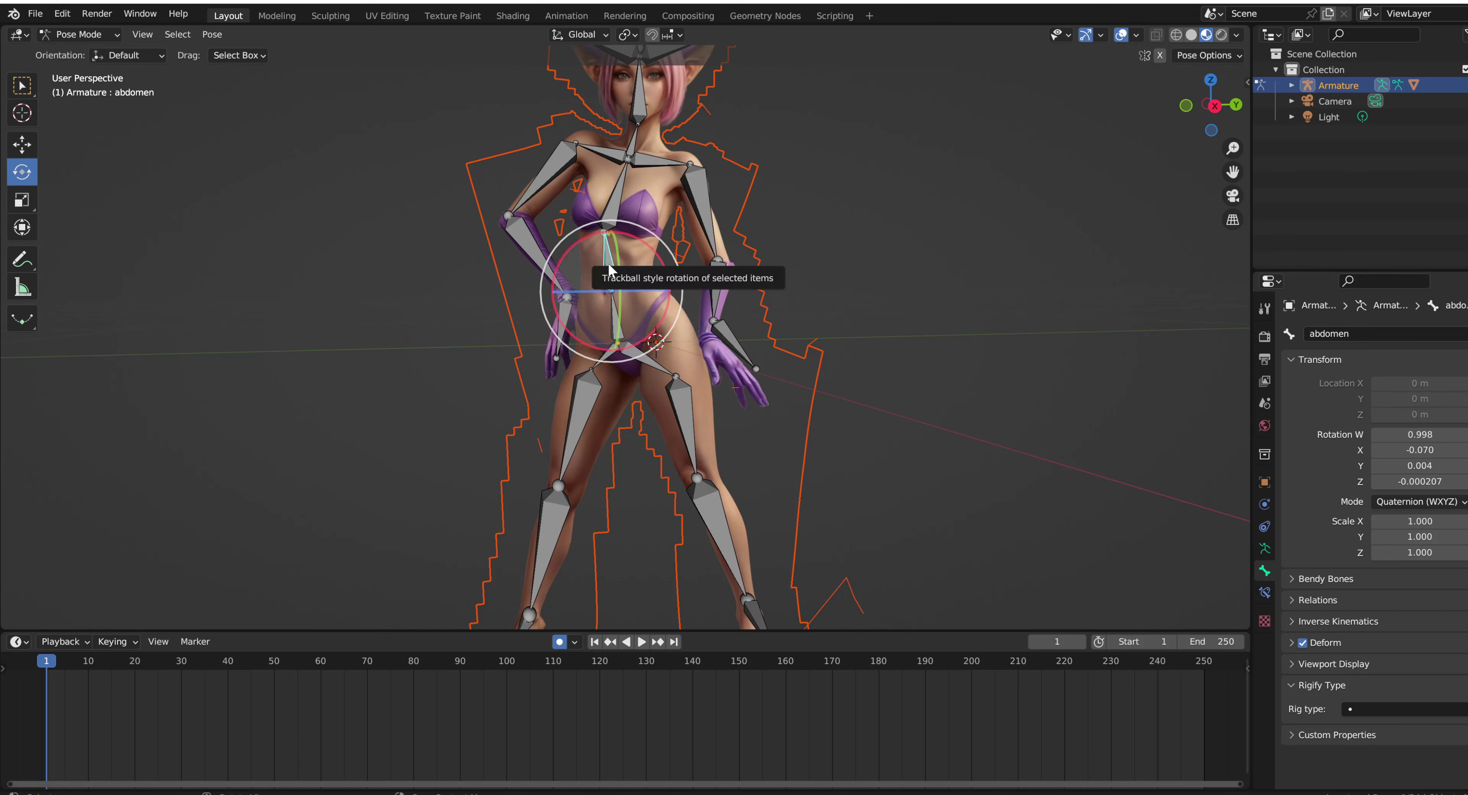
scroll(609, 272, up, 1)
click(642, 164)
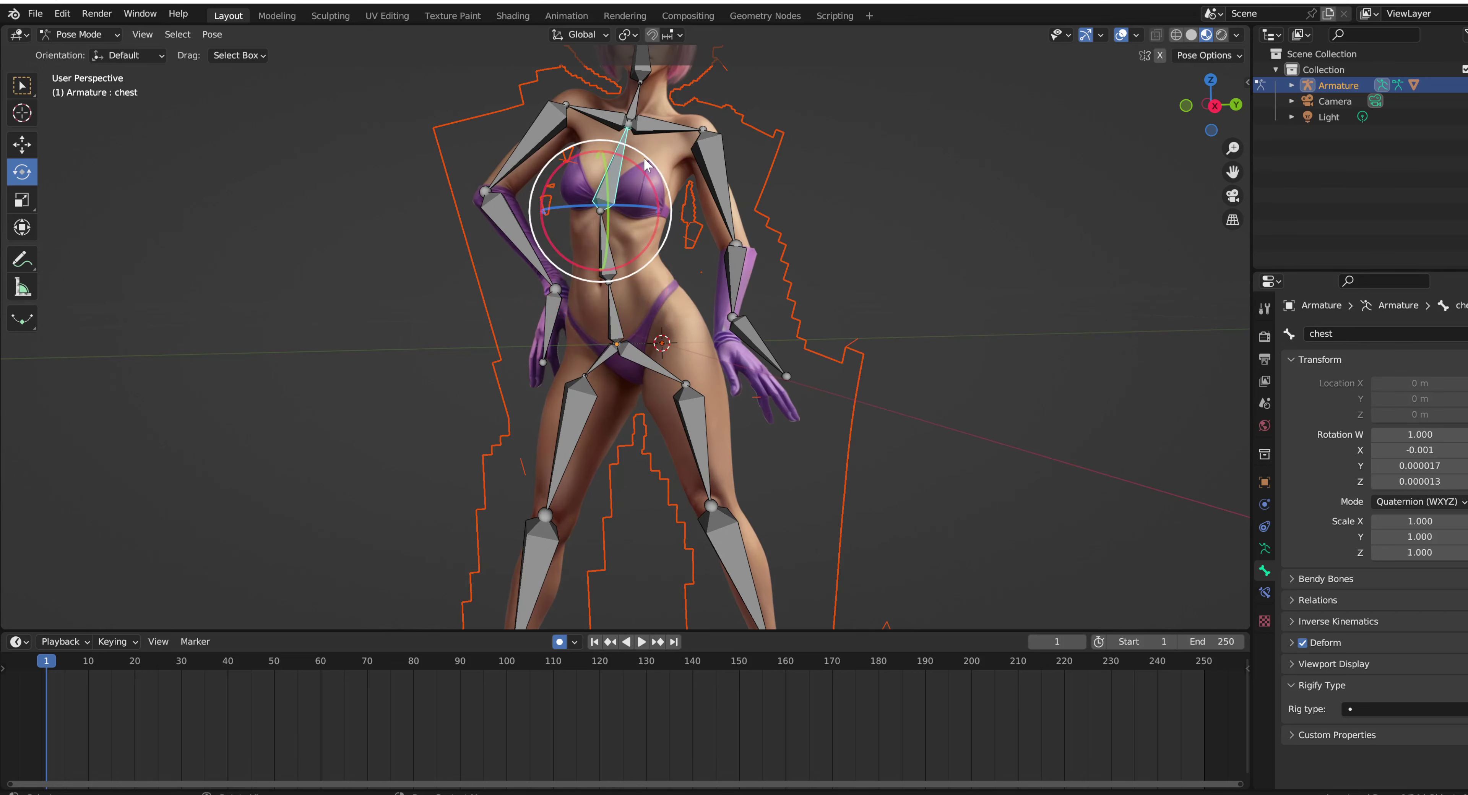
drag(645, 165, 635, 167)
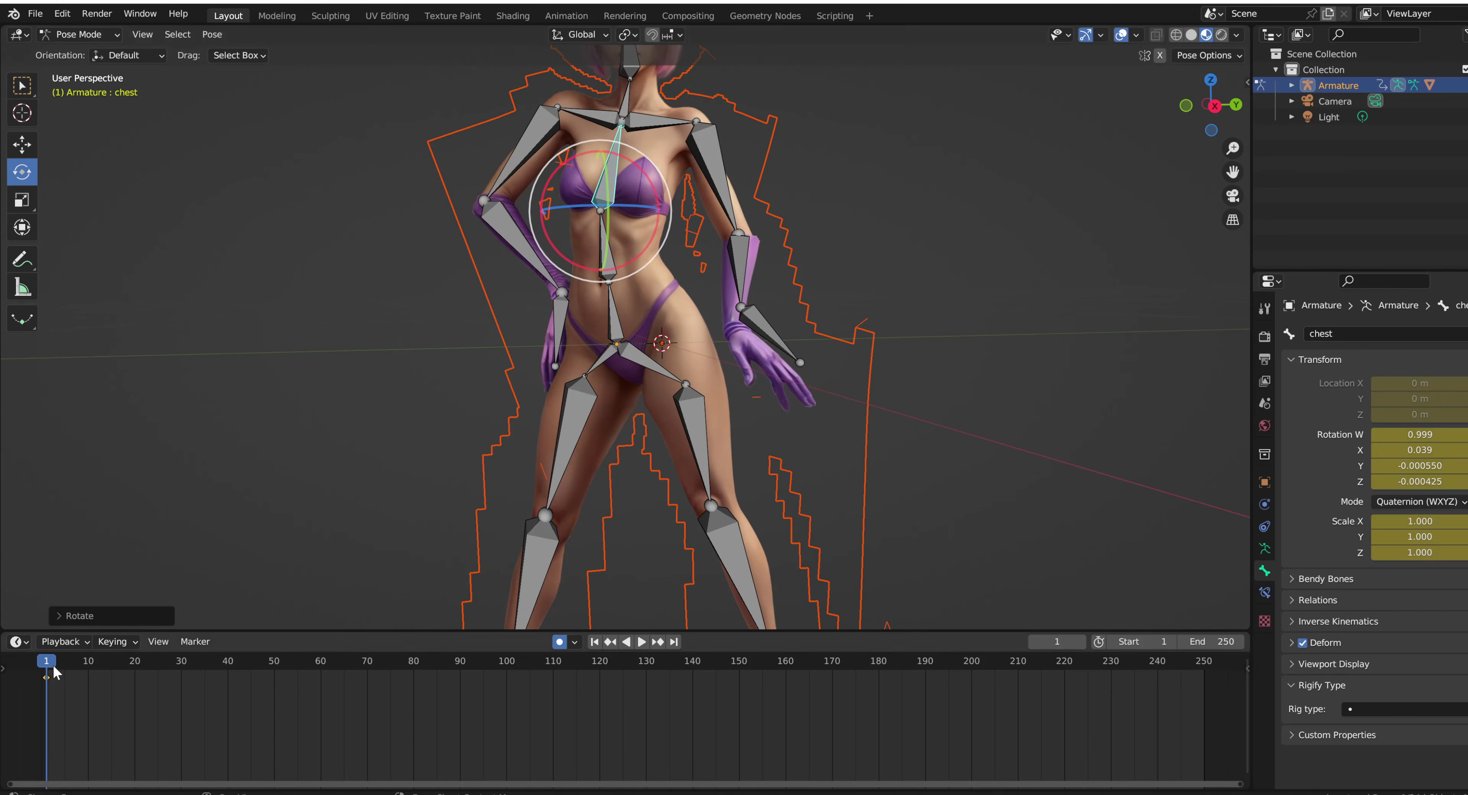
drag(53, 663, 214, 665)
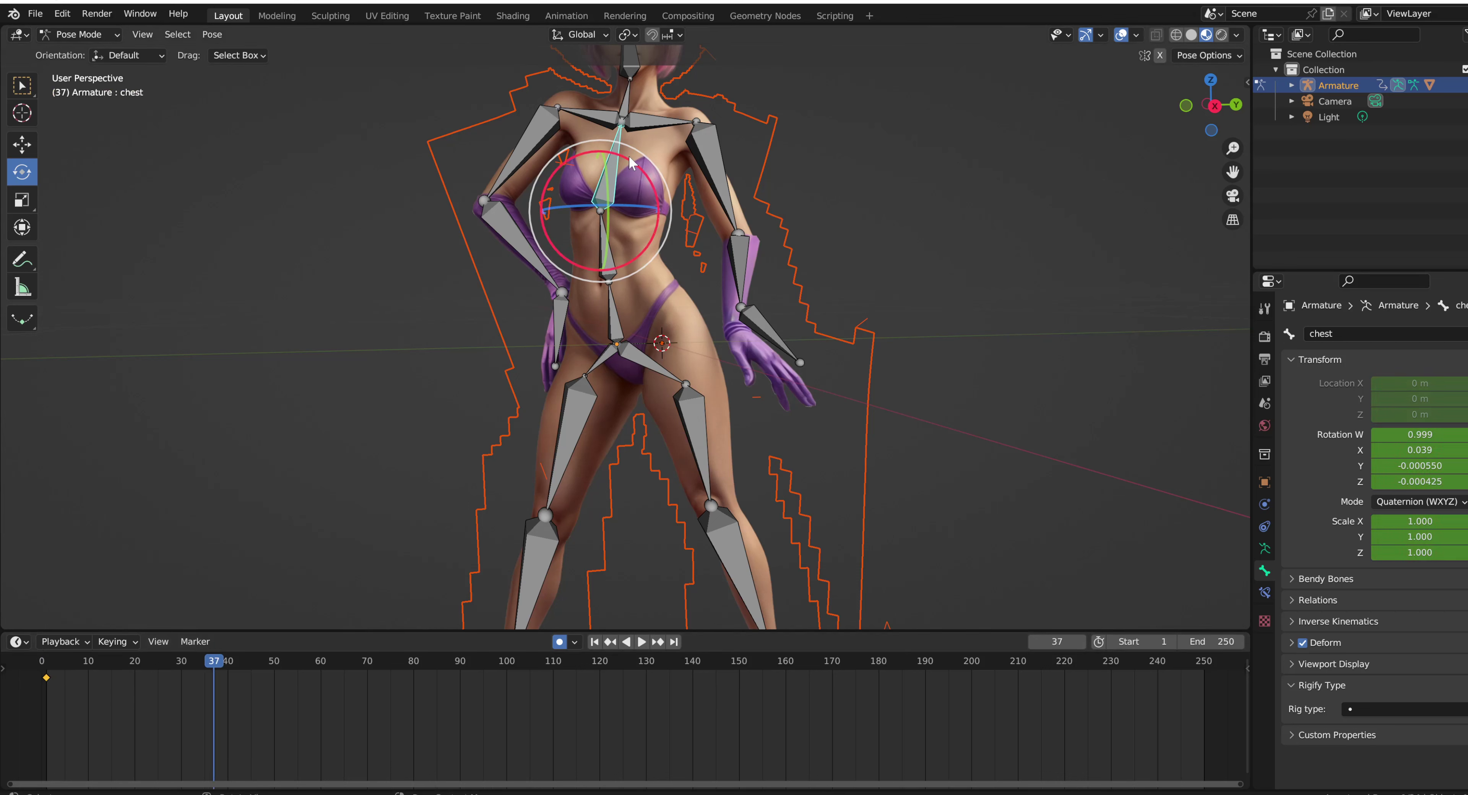
drag(635, 167, 638, 167)
Copy the chest bone's keyframe from frame 1 and paste it at frame 59
drag(213, 670, 97, 669)
click(50, 665)
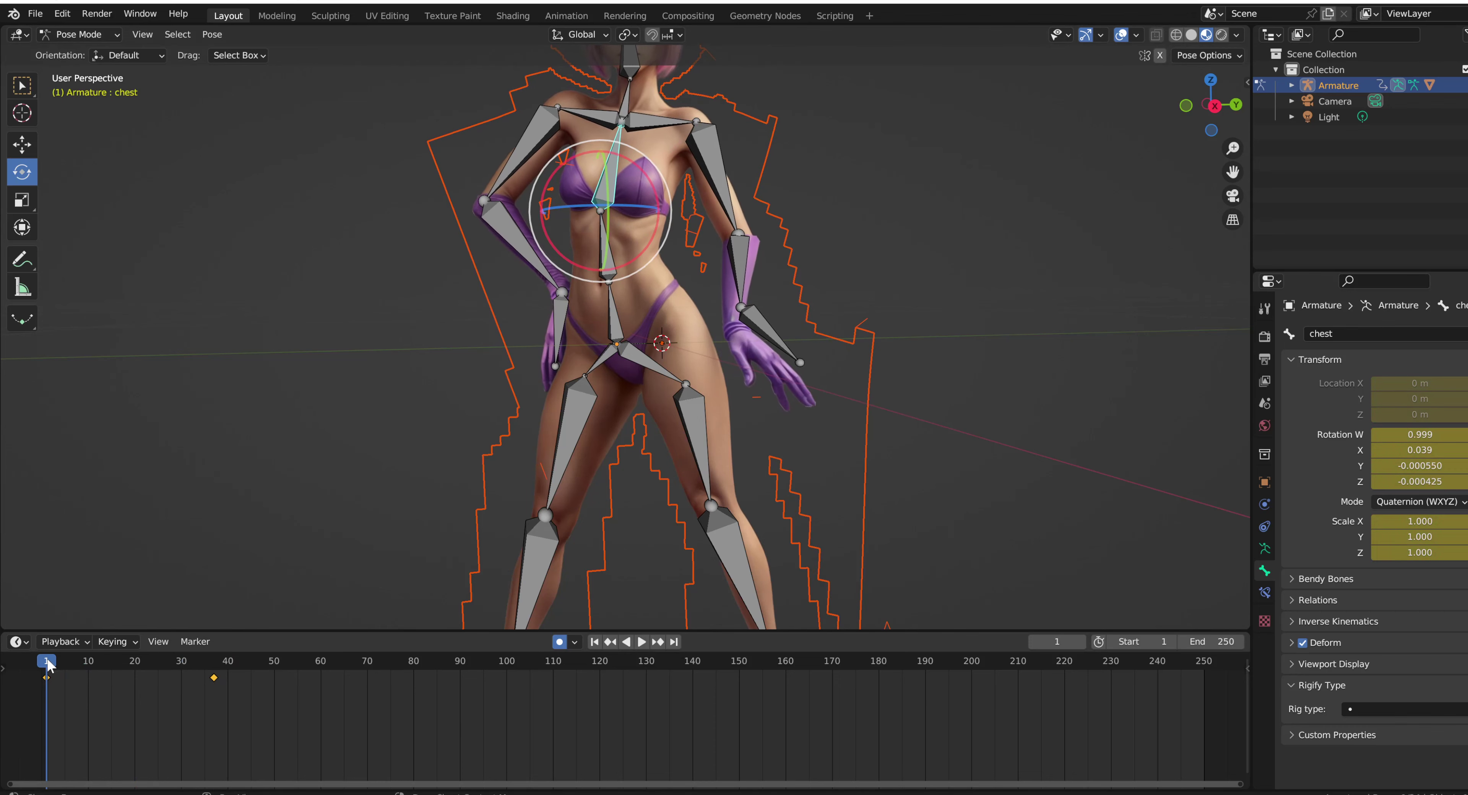
click(46, 676)
right_click(47, 676)
click(33, 599)
click(317, 662)
right_click(320, 674)
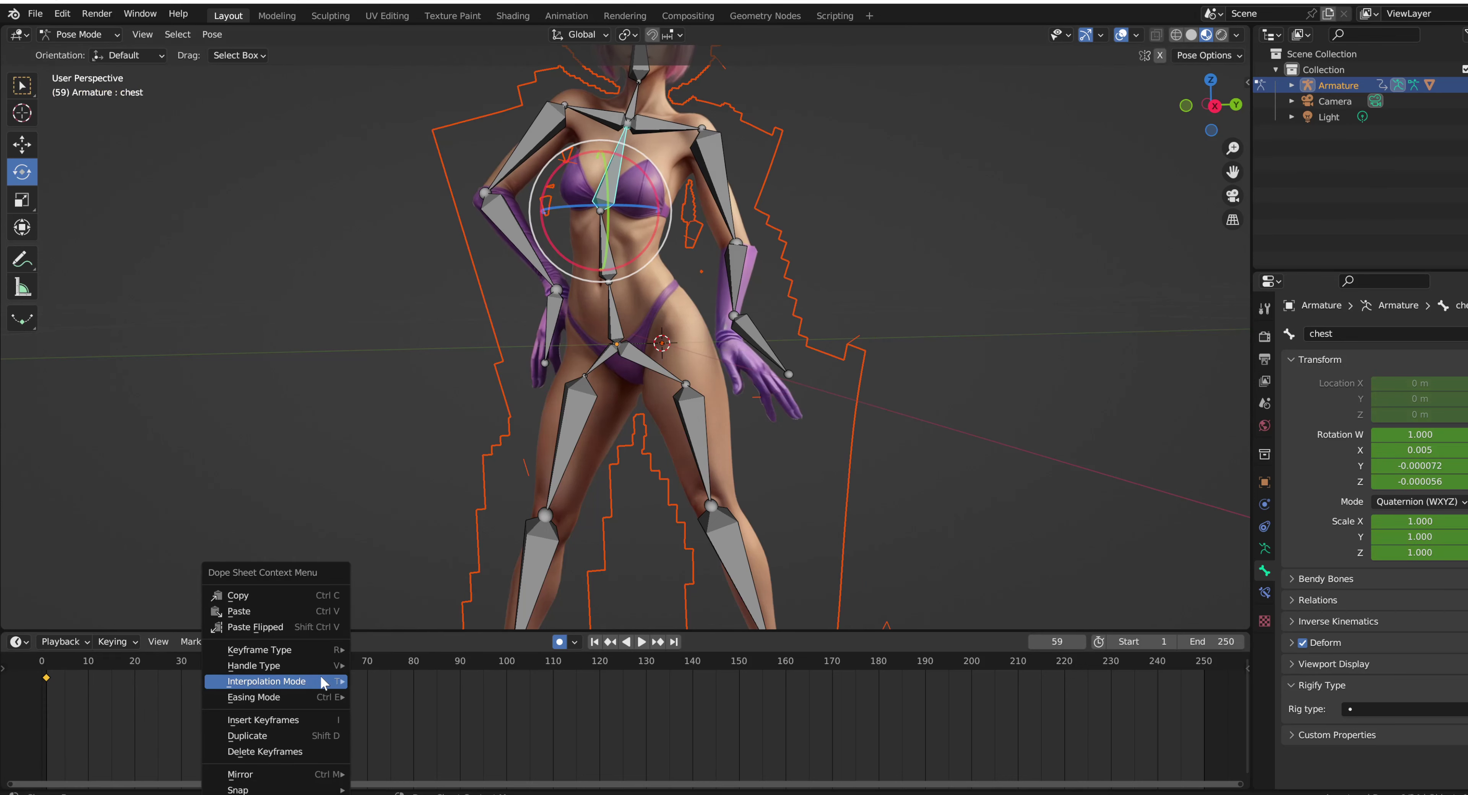
click(255, 613)
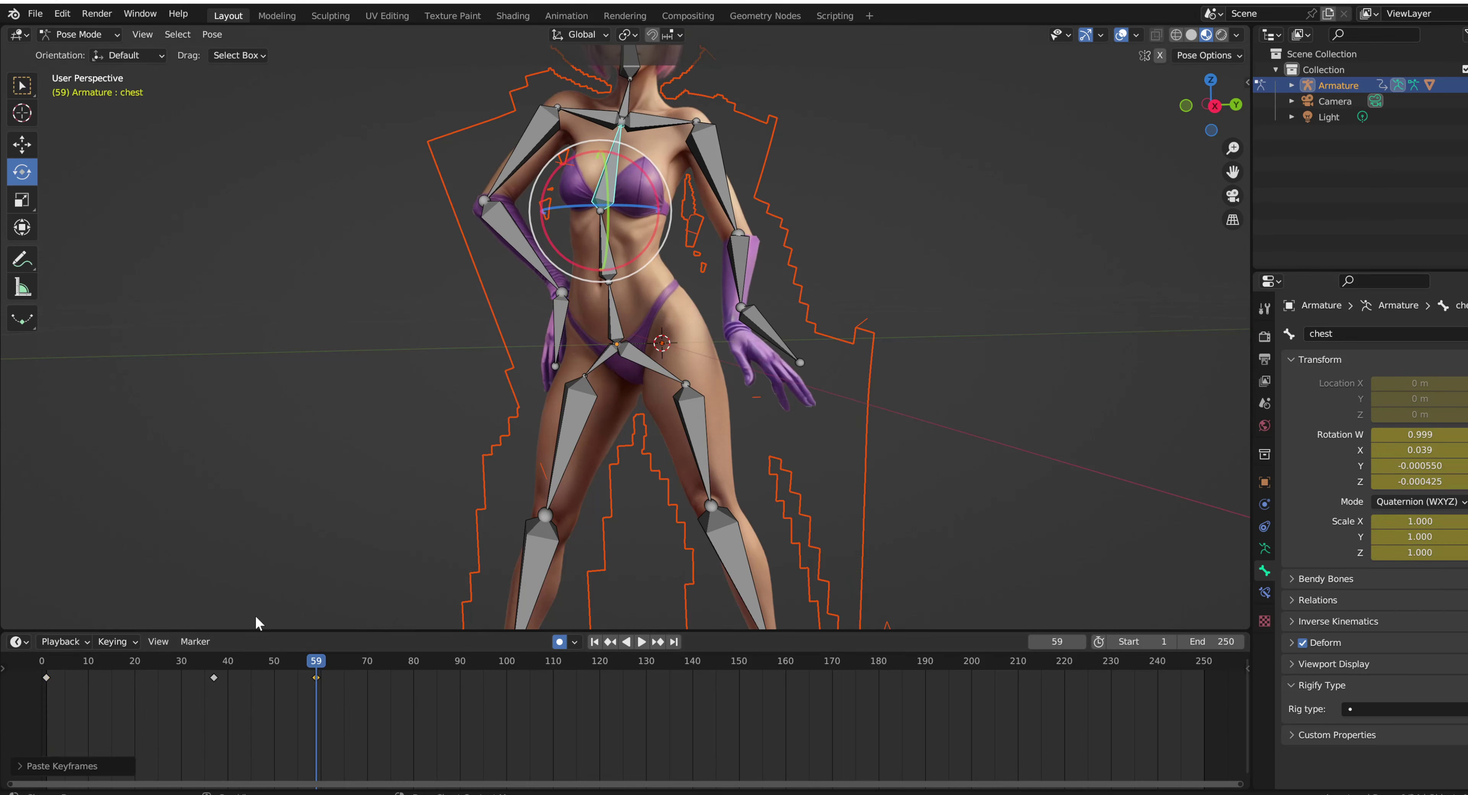
Set the animation's end frame to 59 and play back the chest movement
click(1231, 642)
text(59)
key(Return)
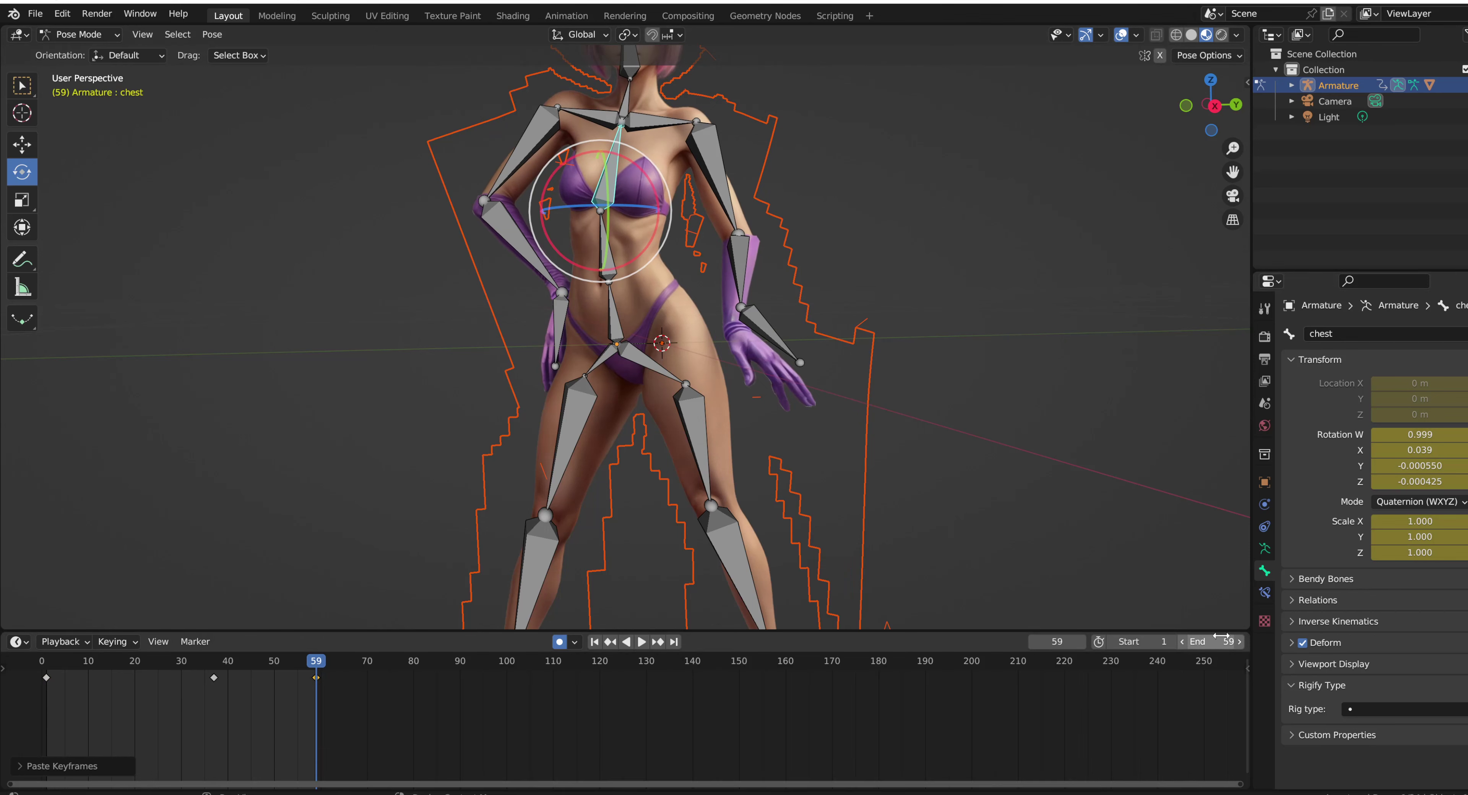
click(641, 642)
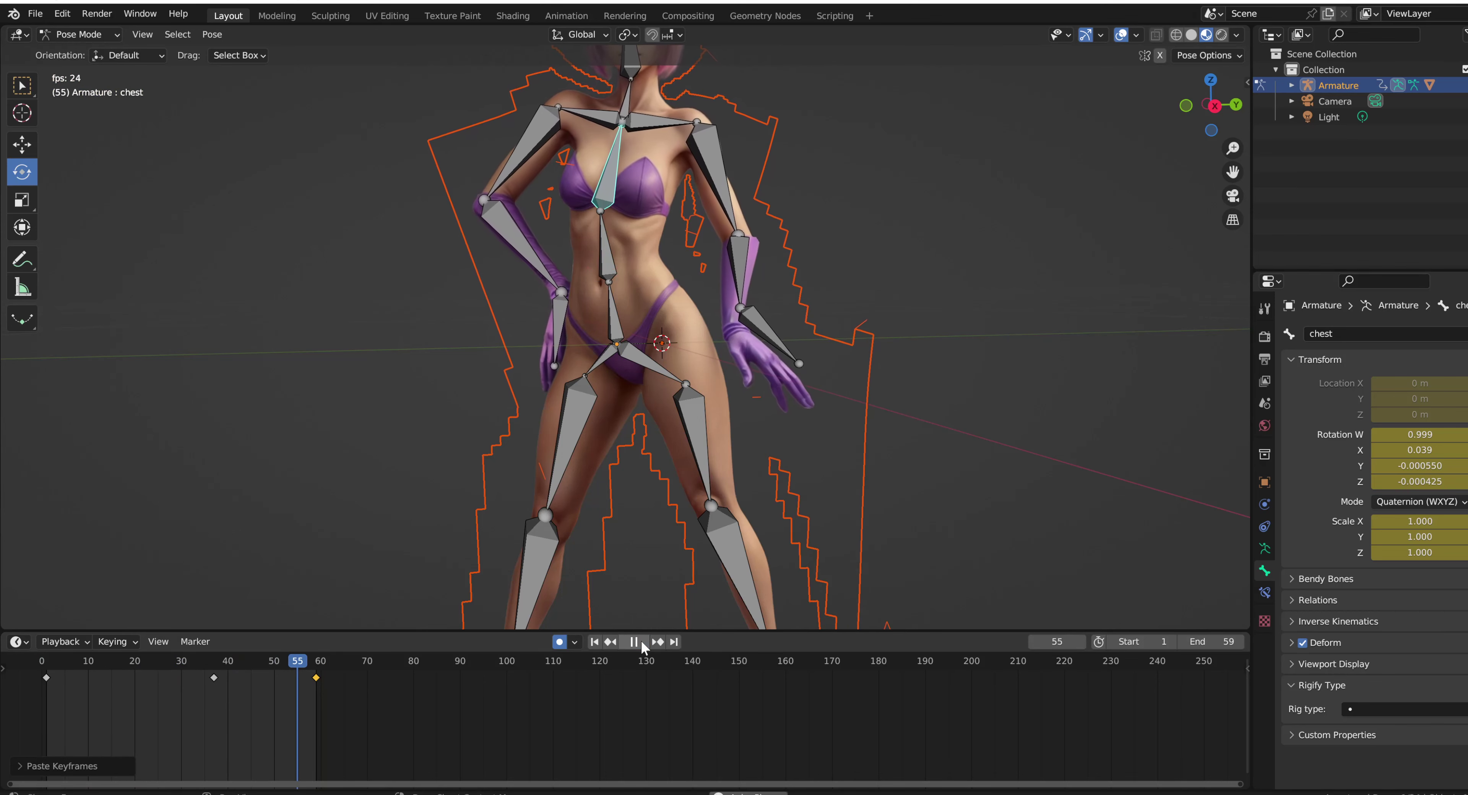
click(635, 642)
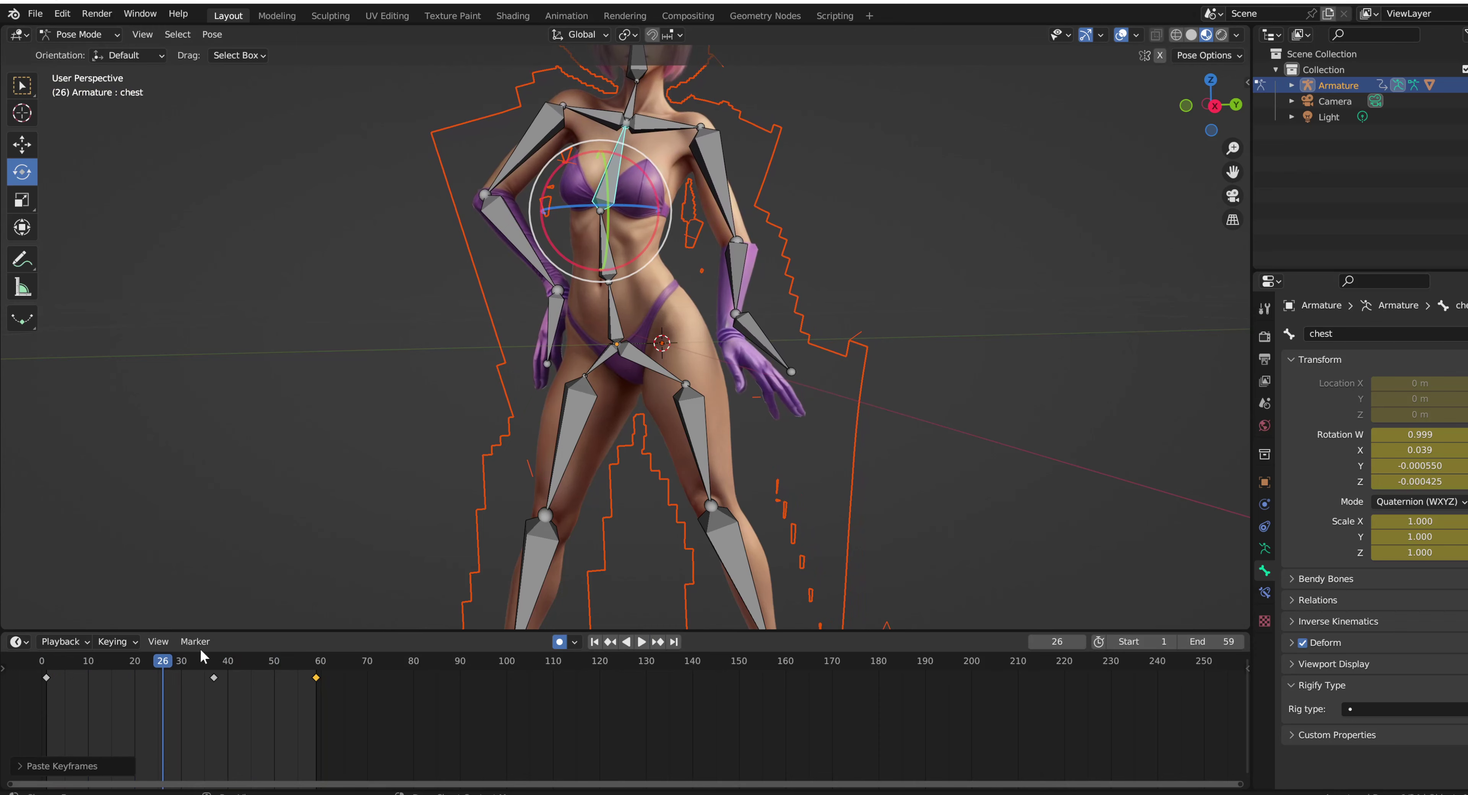
Key the hand bone HandR rotated slightly inward at frame 37, and rotated slightly back outward at frame 1
drag(163, 658, 214, 654)
key(space)
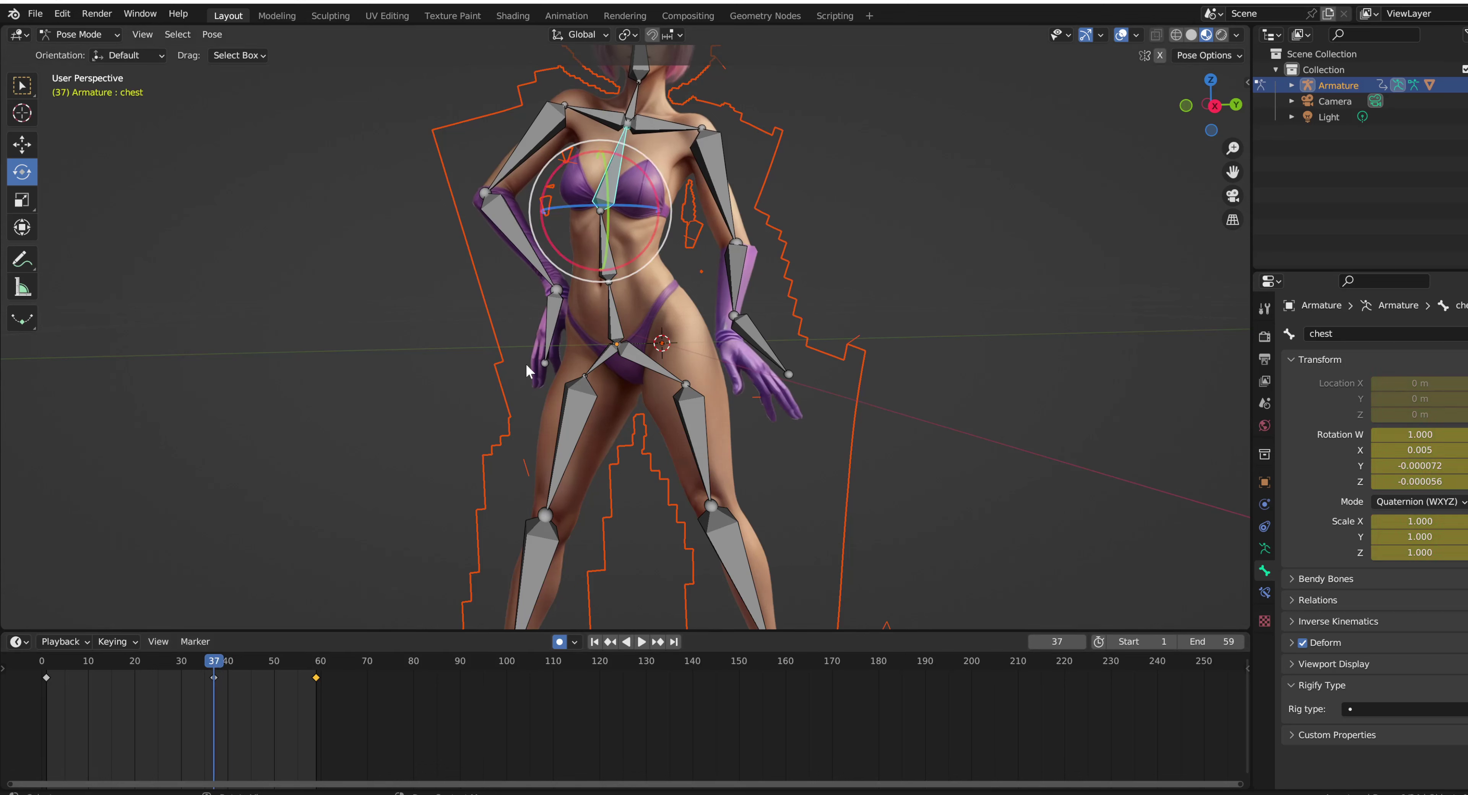
click(553, 310)
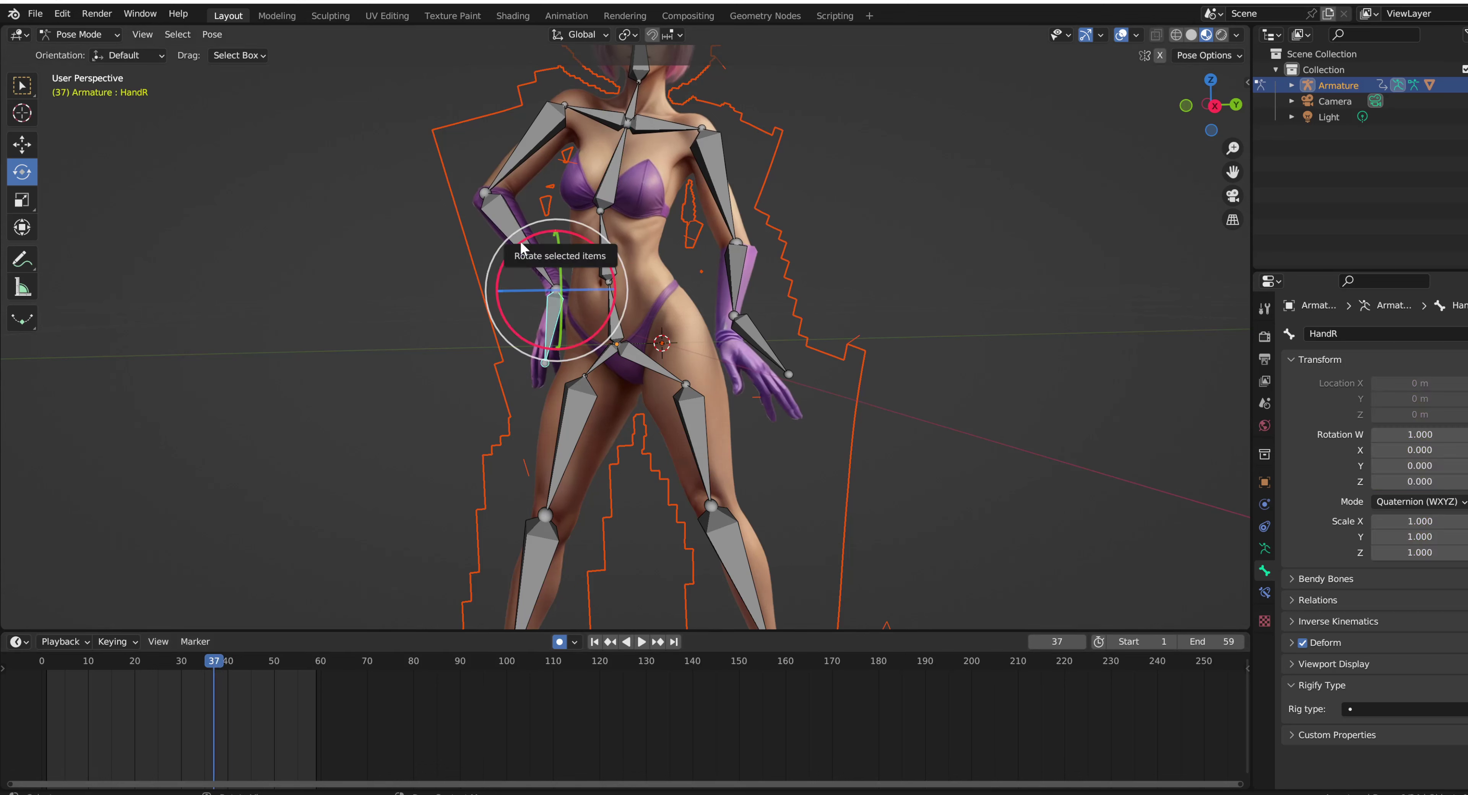
drag(520, 246, 518, 240)
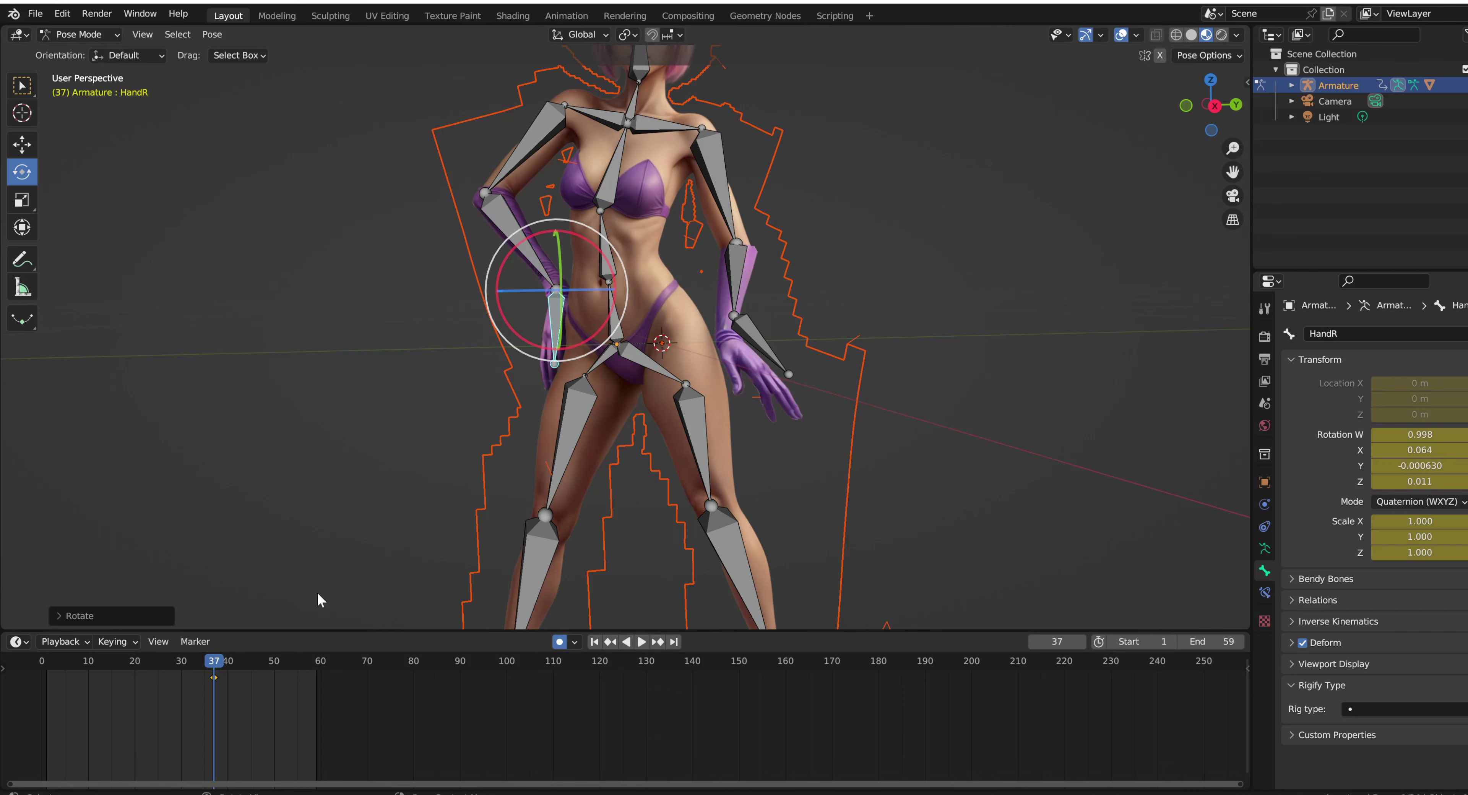
click(46, 662)
drag(579, 245, 573, 240)
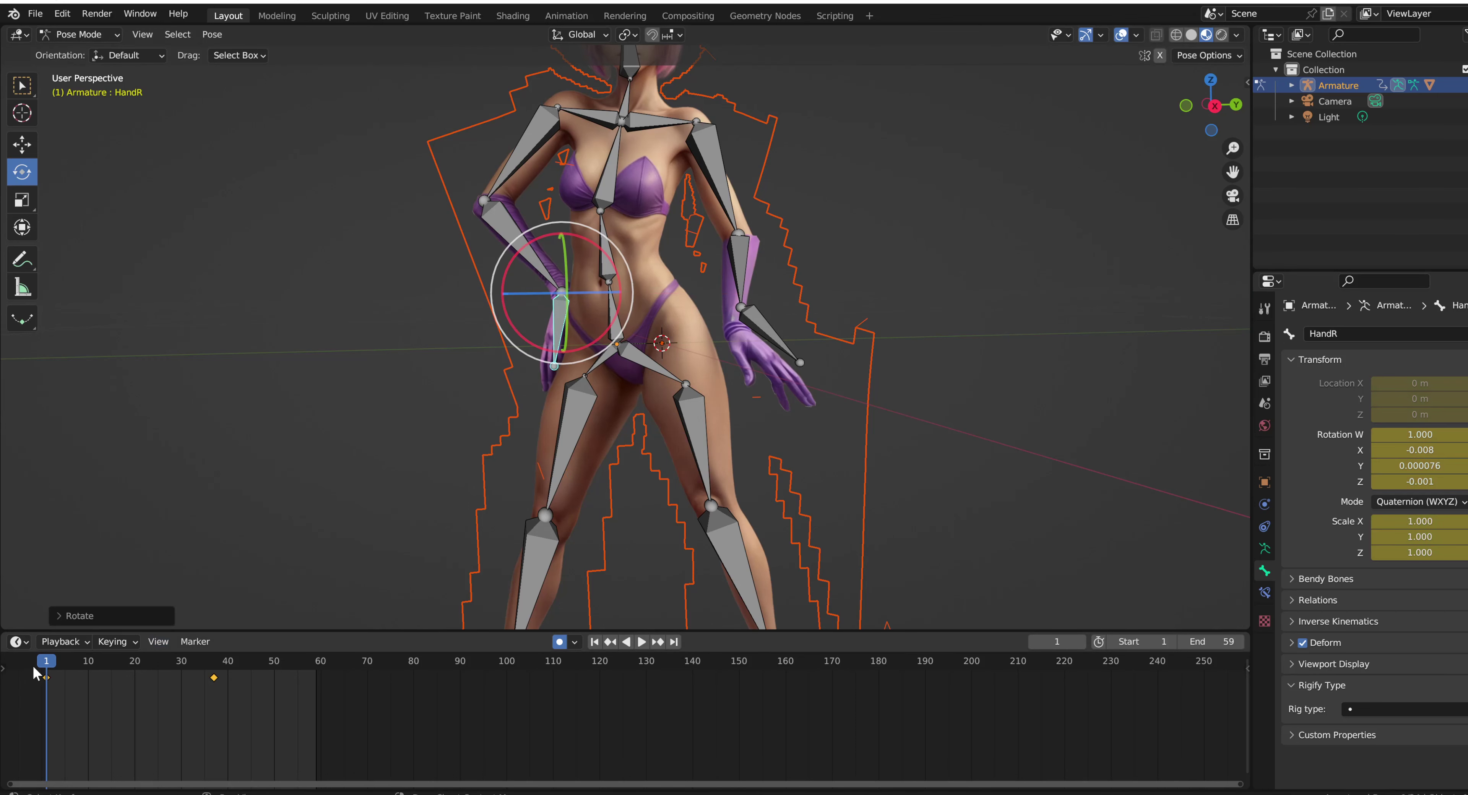
Copy HandR's keyframe from frame 1 to frame 59 and play back the animation
drag(47, 665, 45, 686)
click(48, 678)
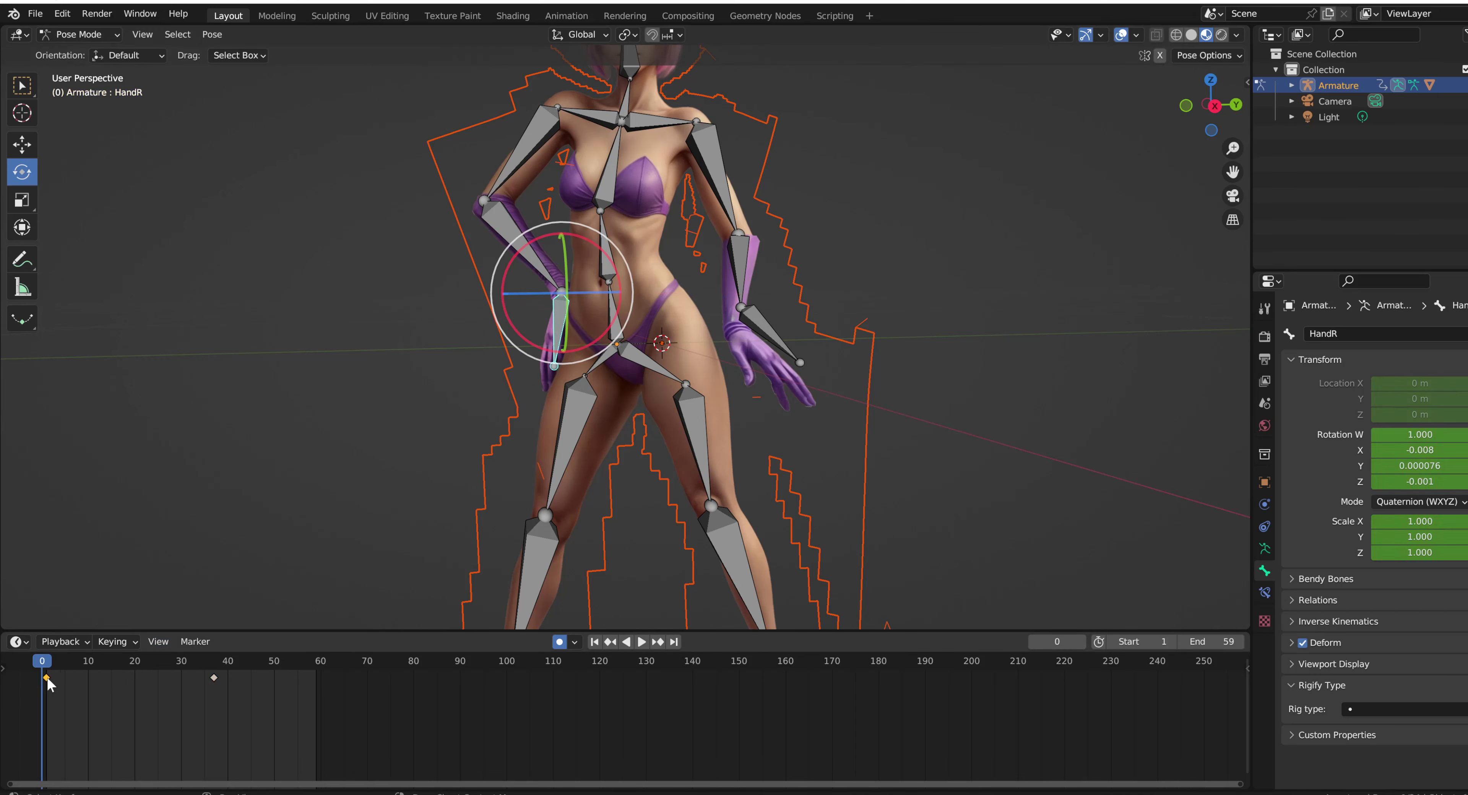
right_click(47, 677)
click(39, 600)
drag(312, 666, 315, 668)
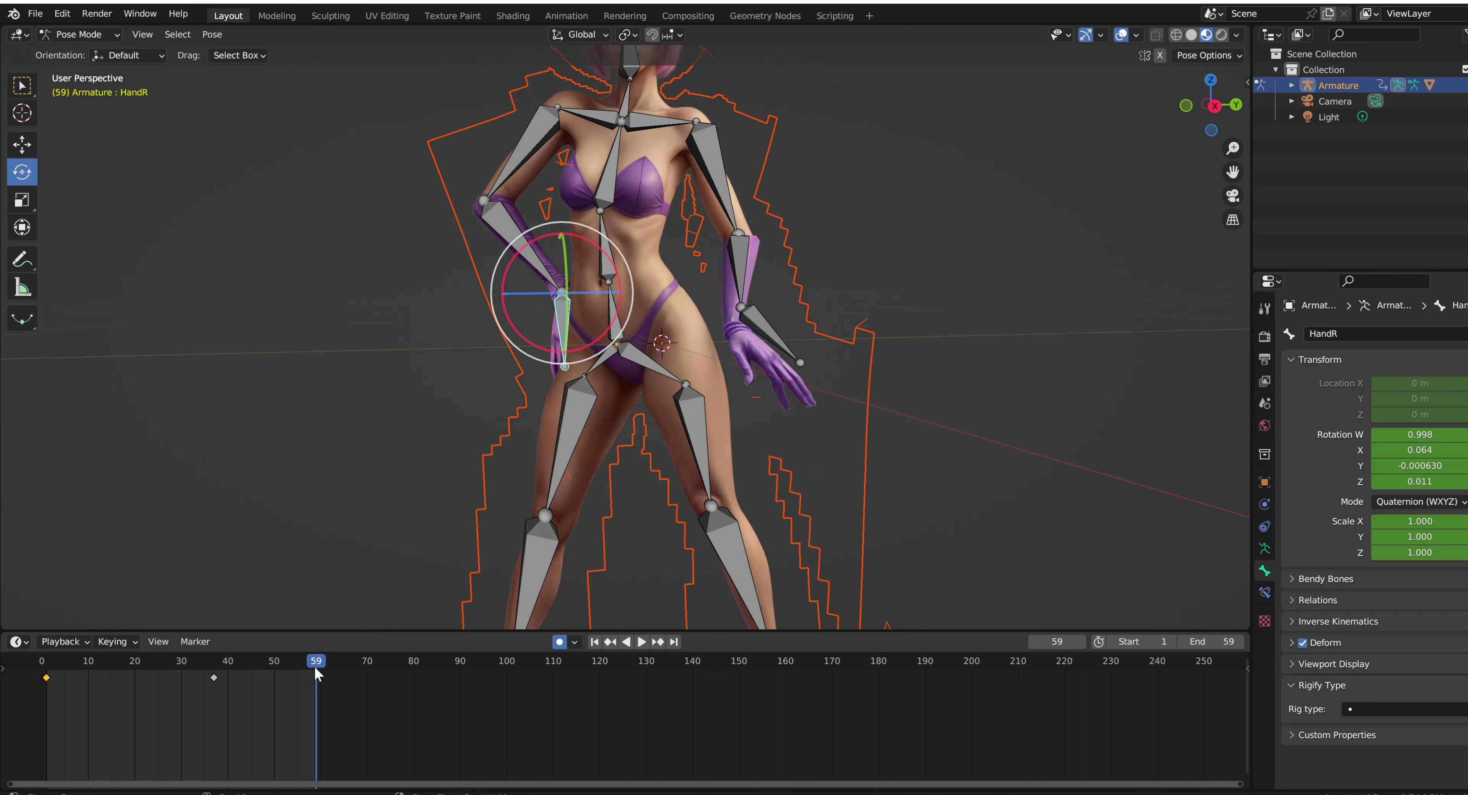
right_click(314, 680)
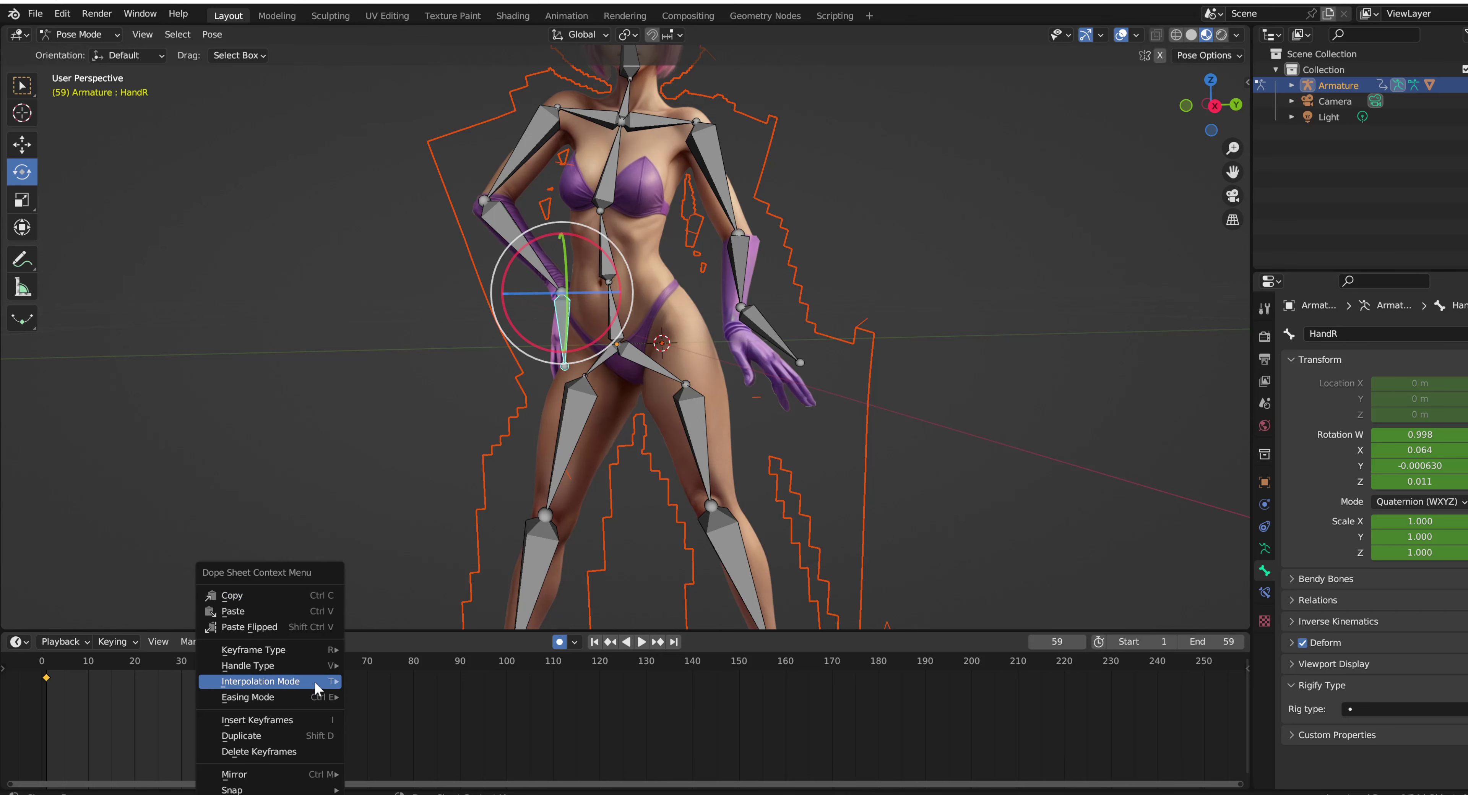
click(266, 605)
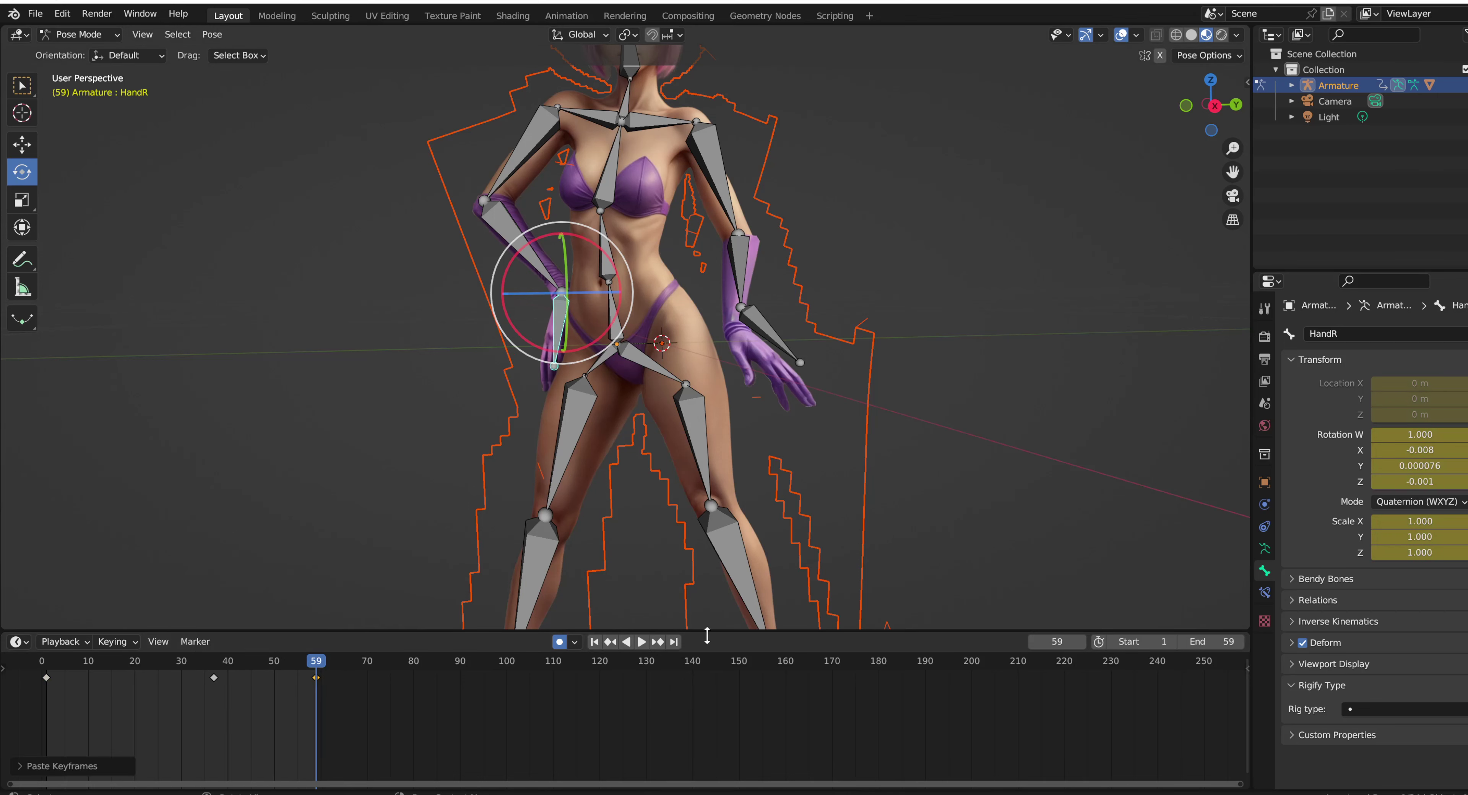
click(642, 642)
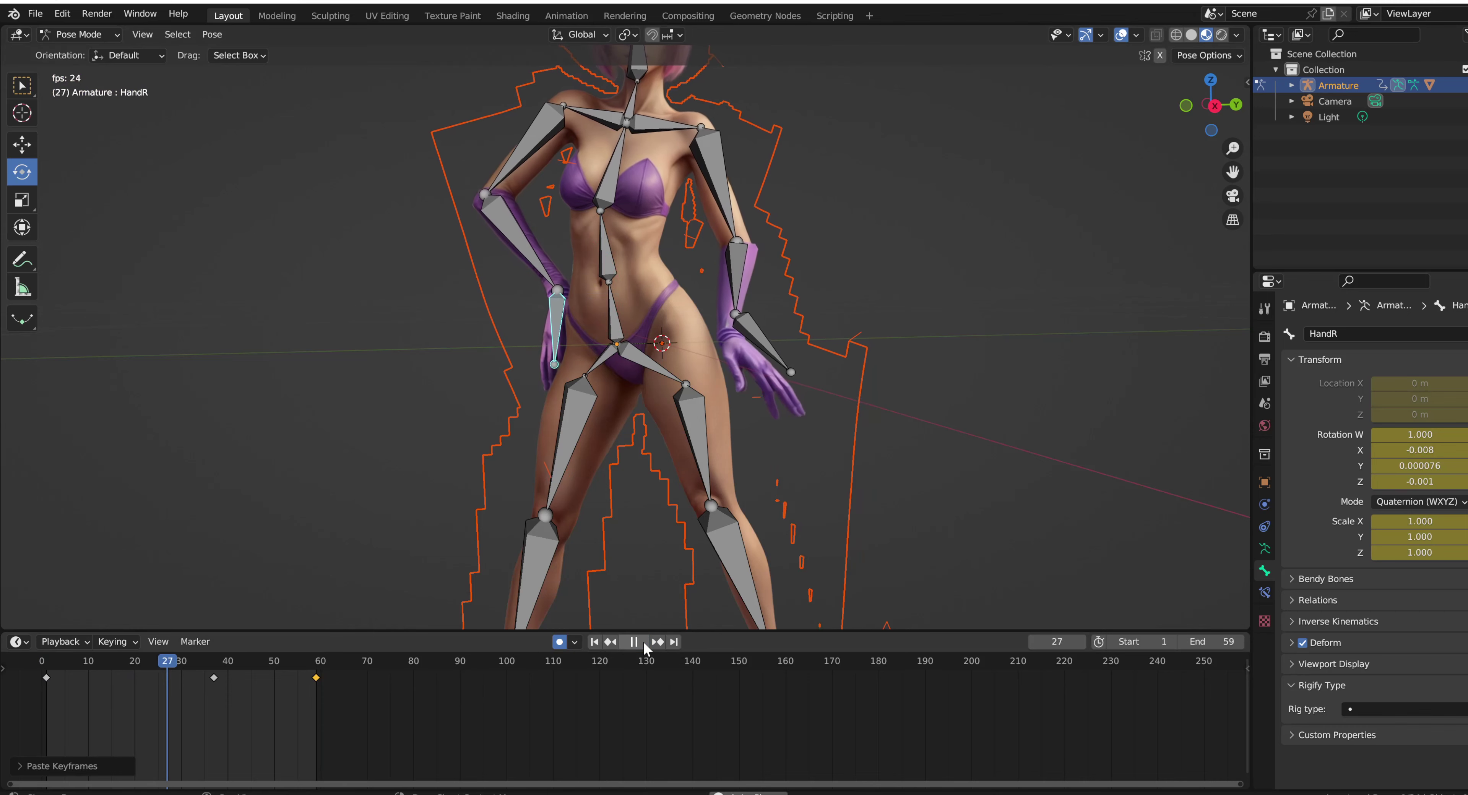
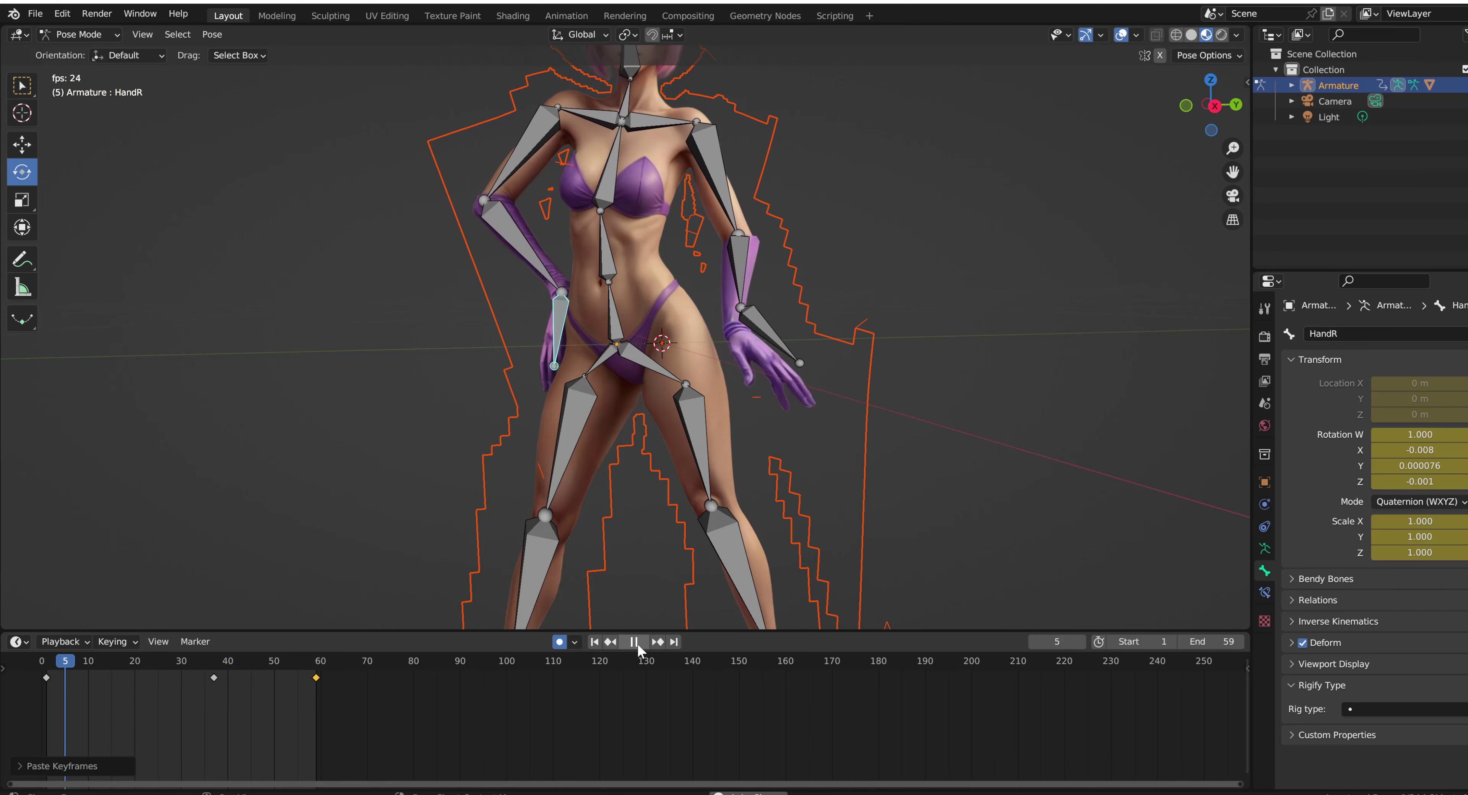
Stop playback, return to frame 1 and rotate the hand bone handL, adjusting it from the front and from the side
click(638, 643)
drag(91, 660, 46, 665)
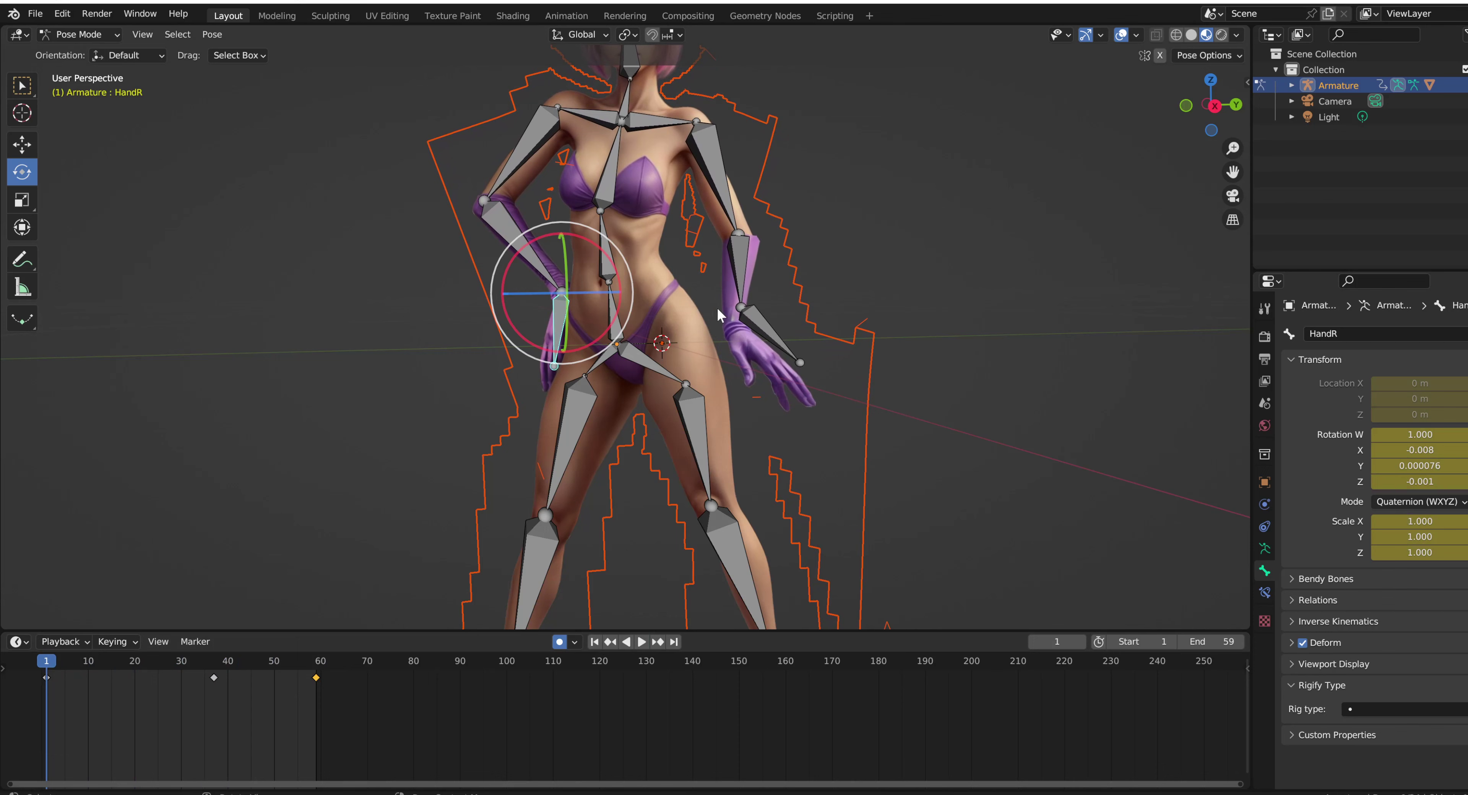
click(750, 313)
drag(759, 258, 755, 312)
middle_drag(758, 316, 658, 324)
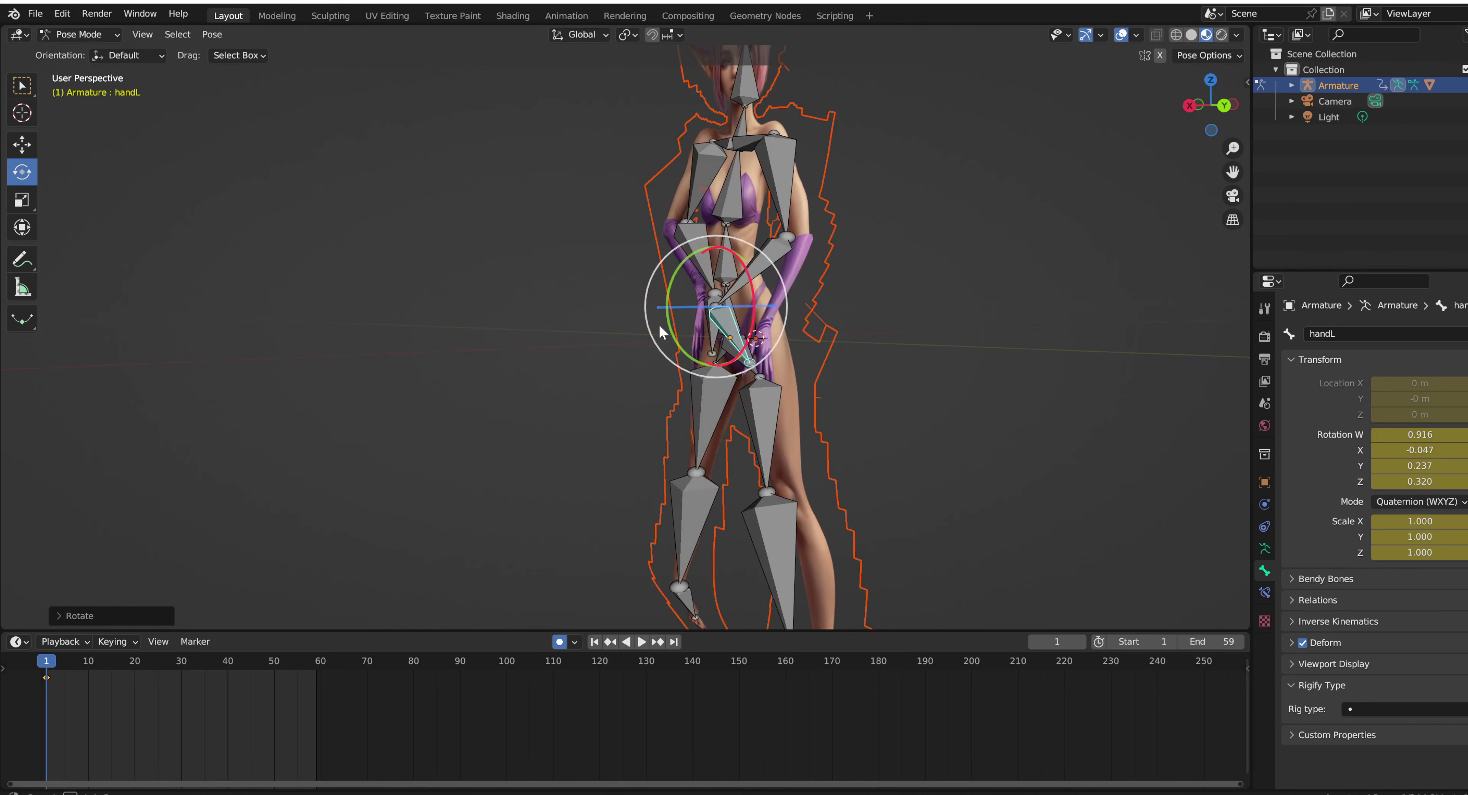
drag(667, 313, 687, 284)
Rotate the forearm bone FarmL slightly at frame 1
click(795, 270)
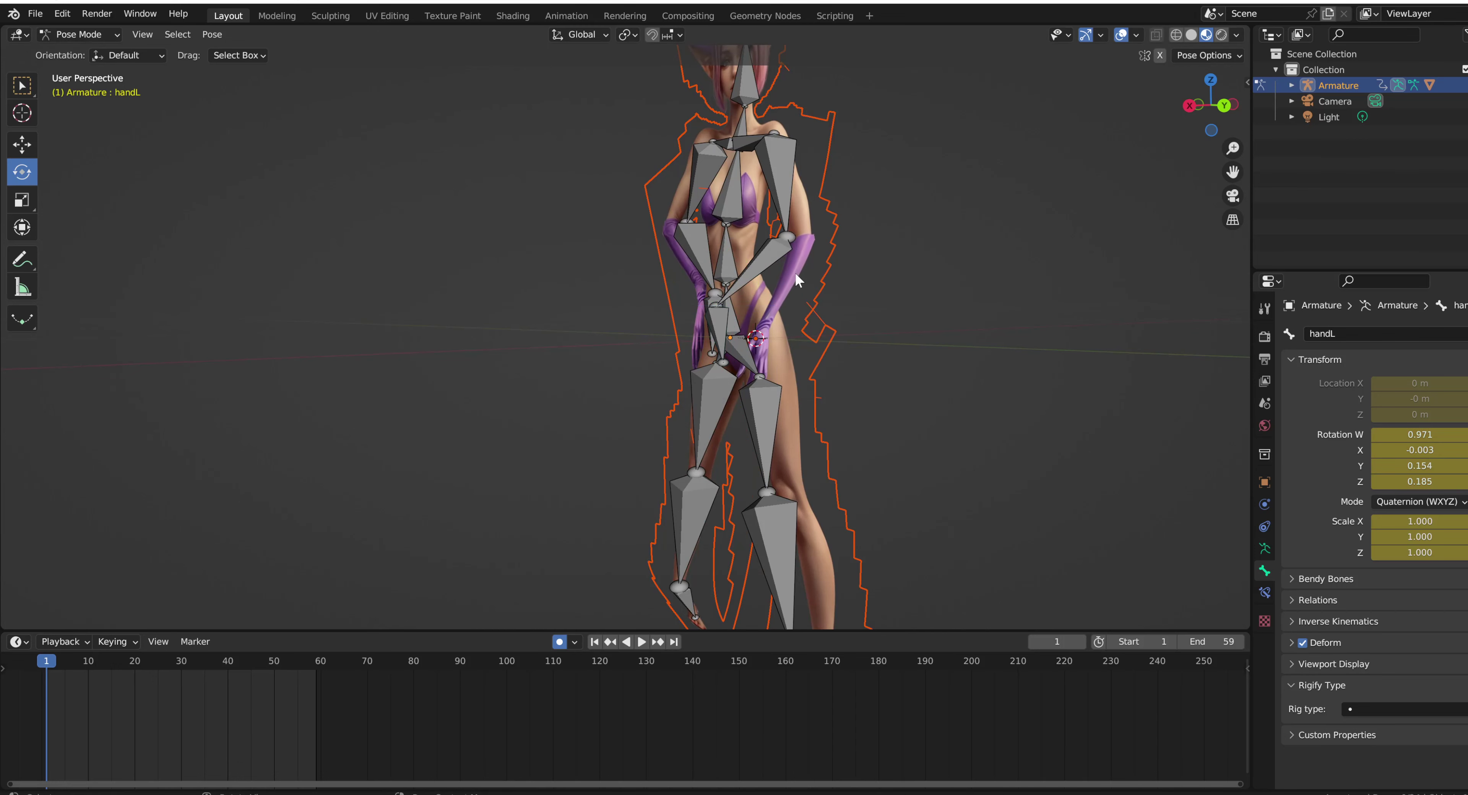
click(758, 272)
drag(742, 223, 735, 228)
Key the hand bone handL rotated inward at frame 1, and rotated partly back outward at frame 31
middle_drag(684, 335, 821, 332)
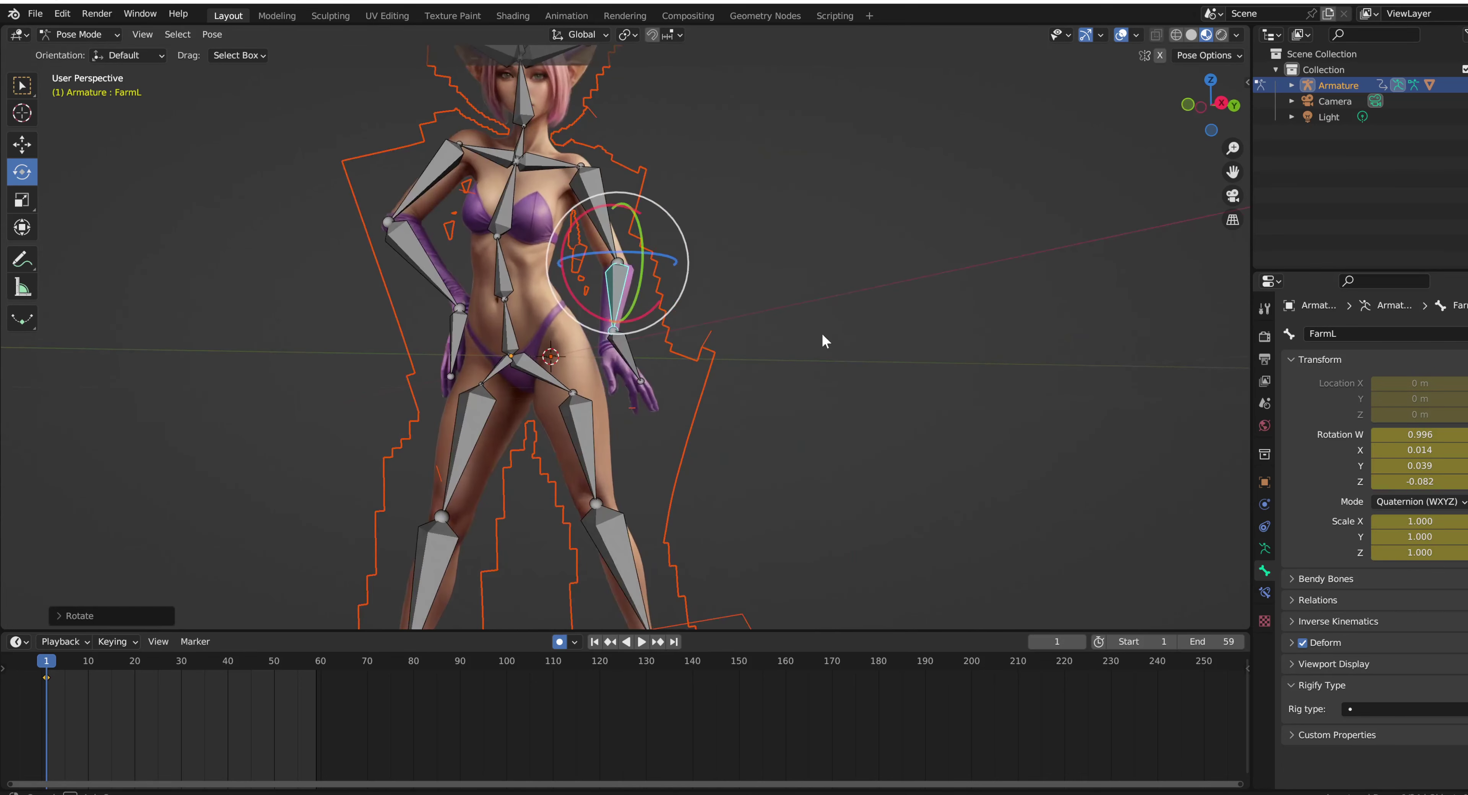
scroll(644, 268, up, 3)
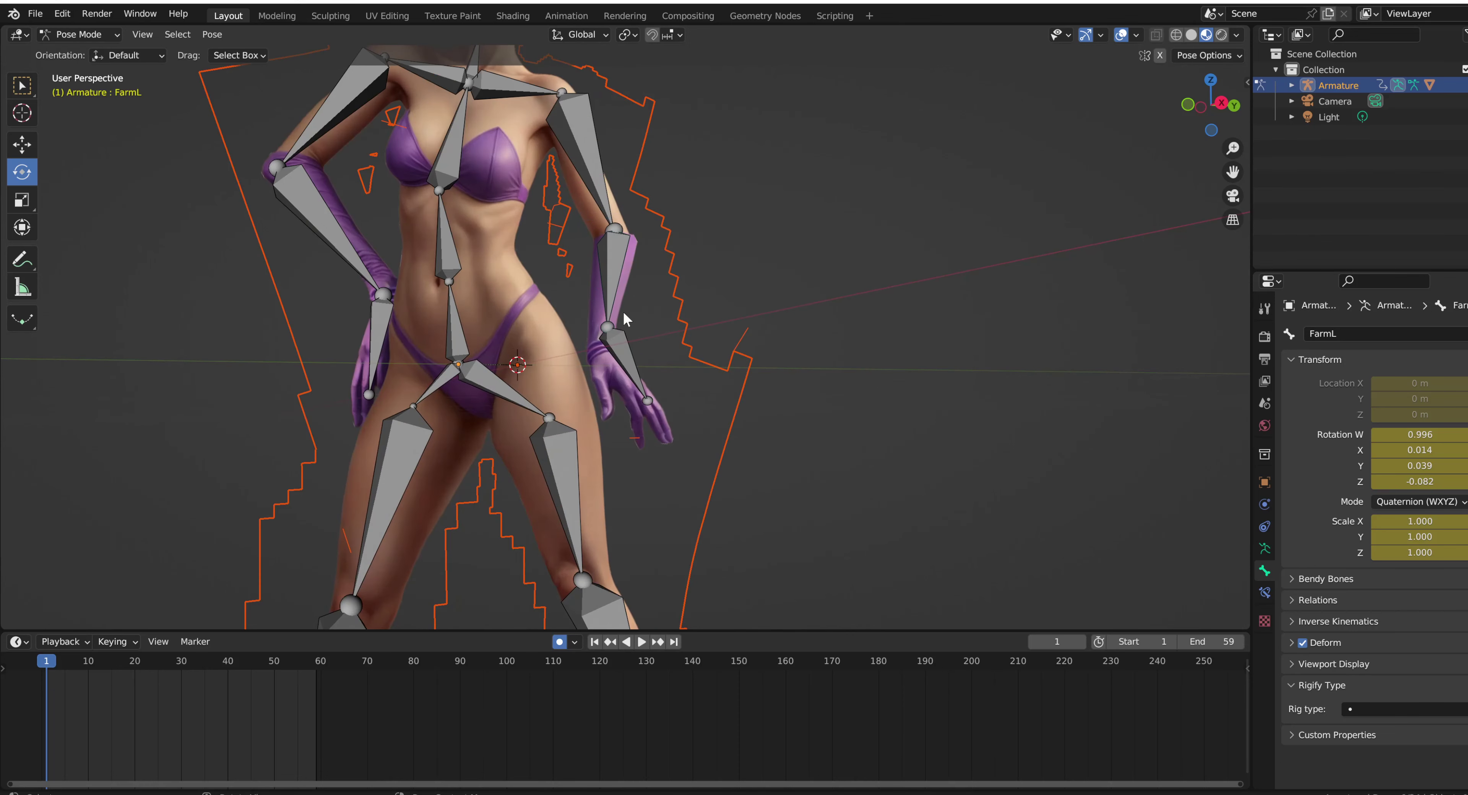
click(620, 356)
drag(626, 276, 663, 322)
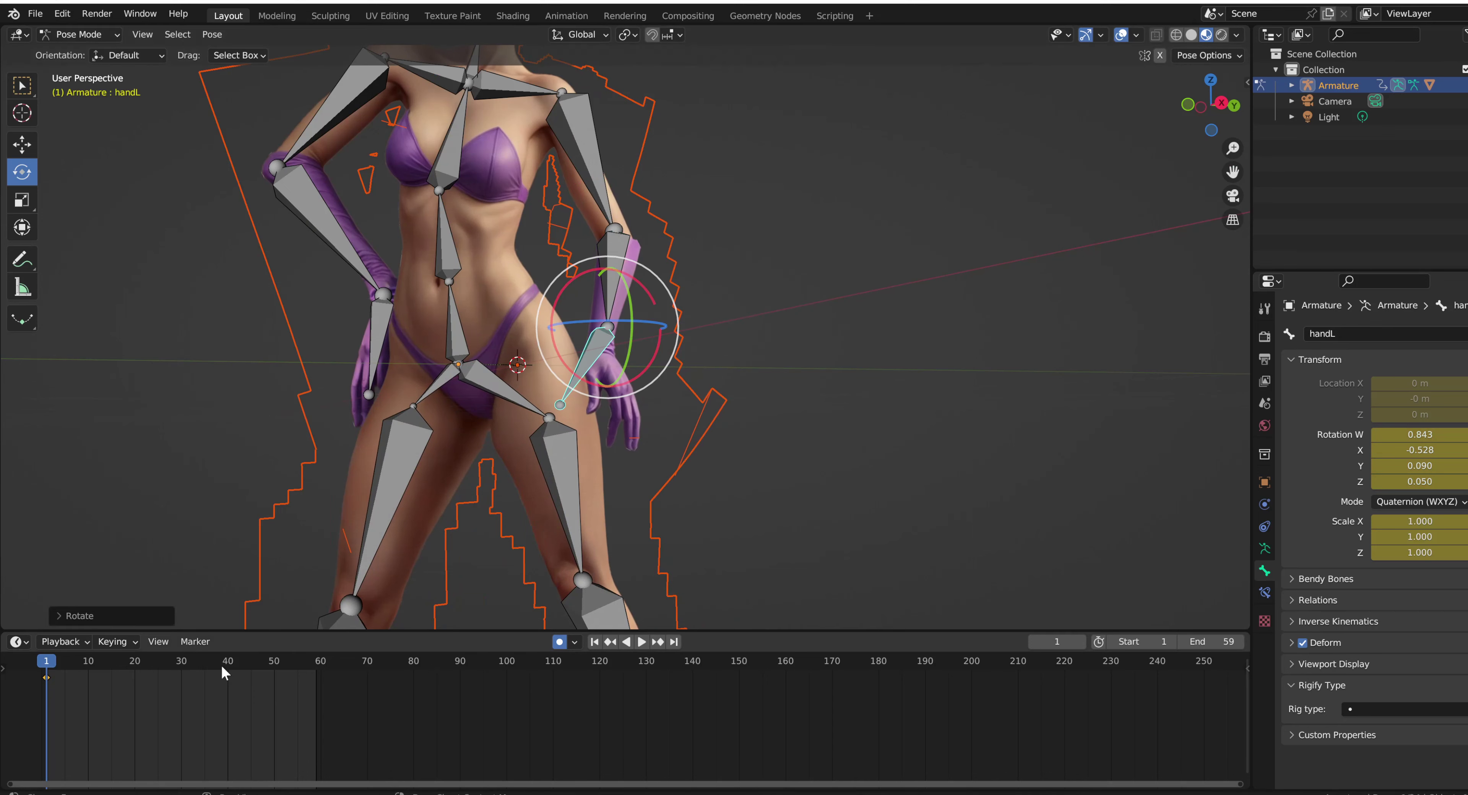
drag(45, 665, 187, 648)
drag(581, 282, 551, 288)
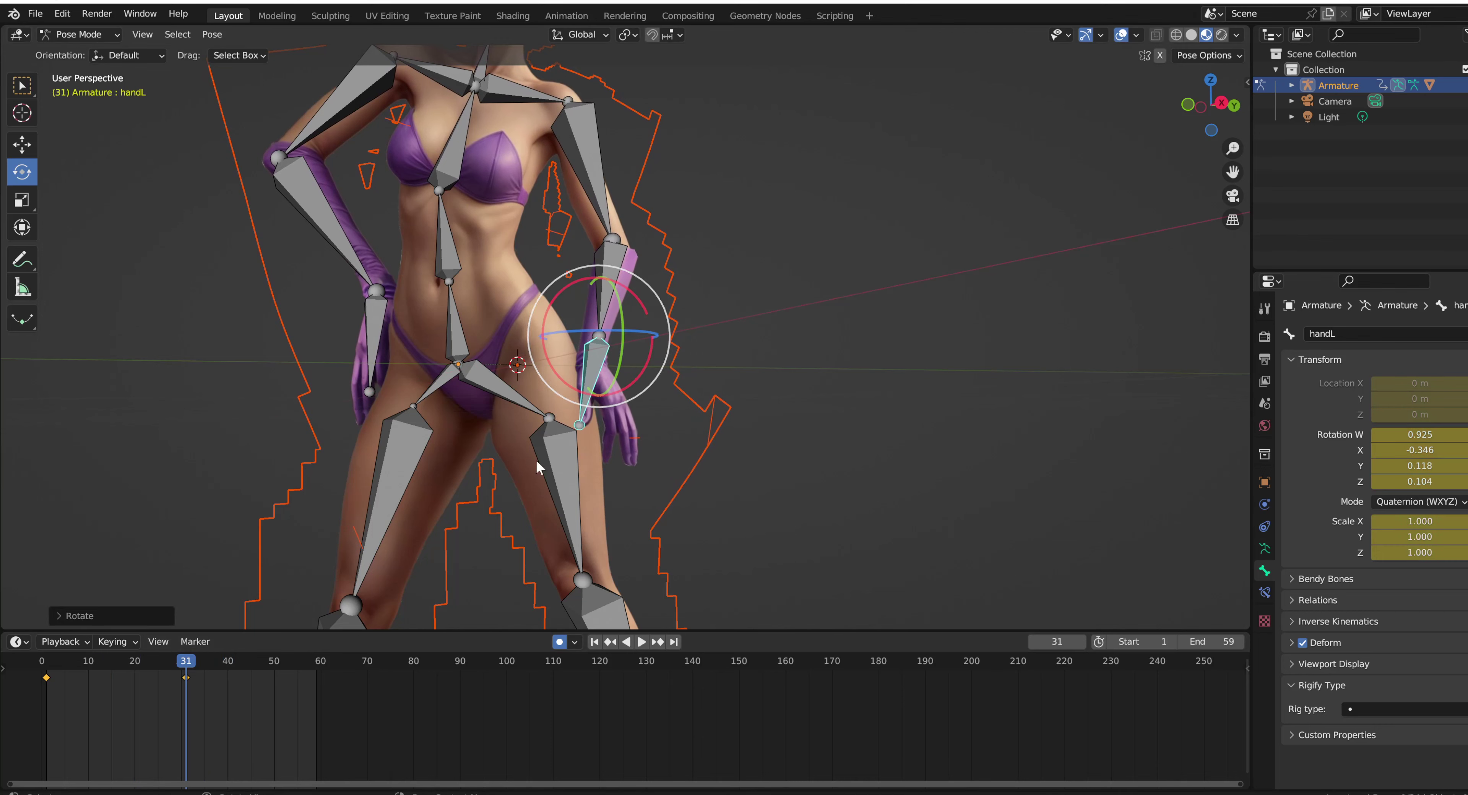
Copy handL's keyframe from frame 1, paste it at frame 59 and play back the hand movement
click(43, 668)
click(43, 674)
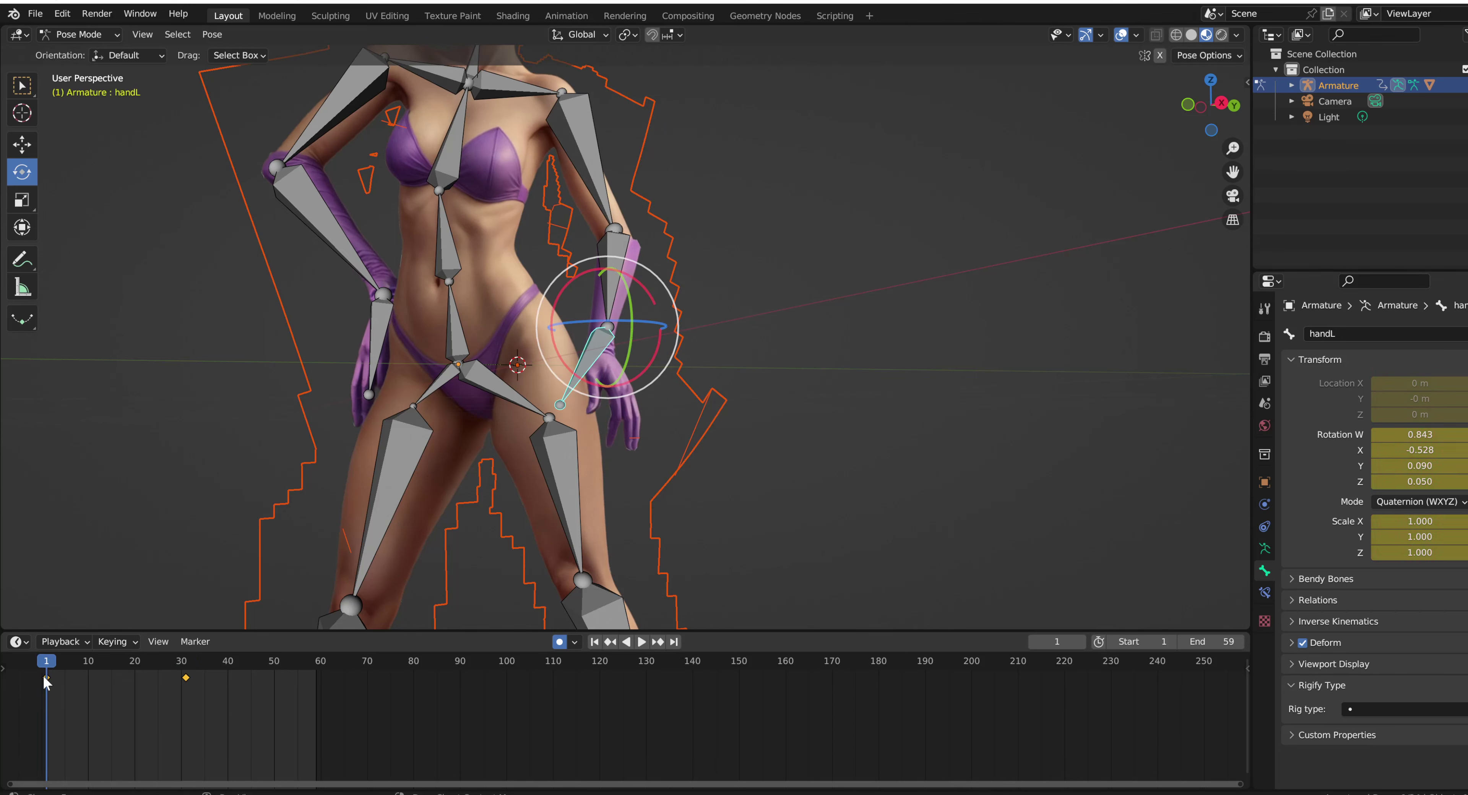
right_click(42, 674)
click(48, 594)
click(312, 665)
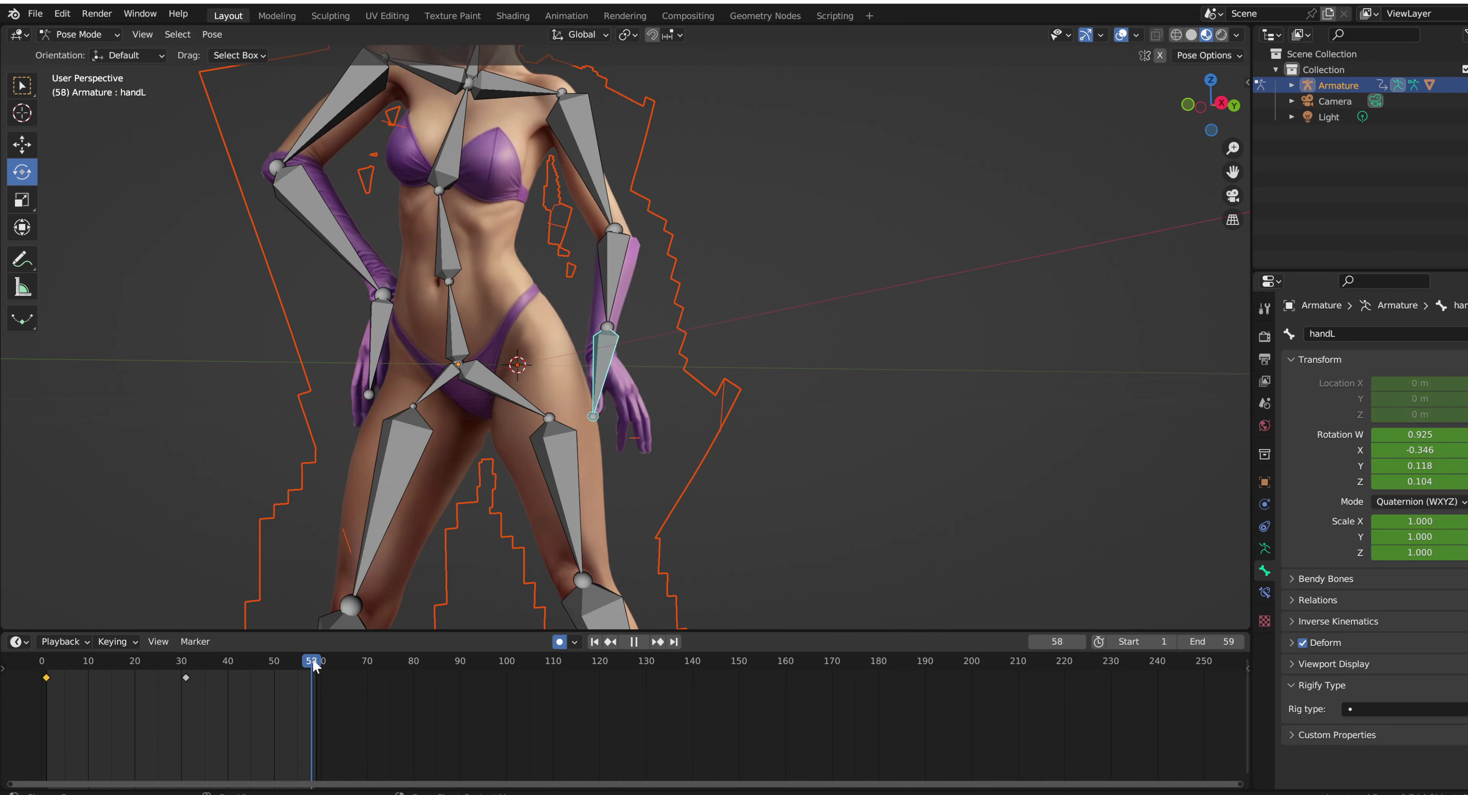
key(space)
right_click(317, 683)
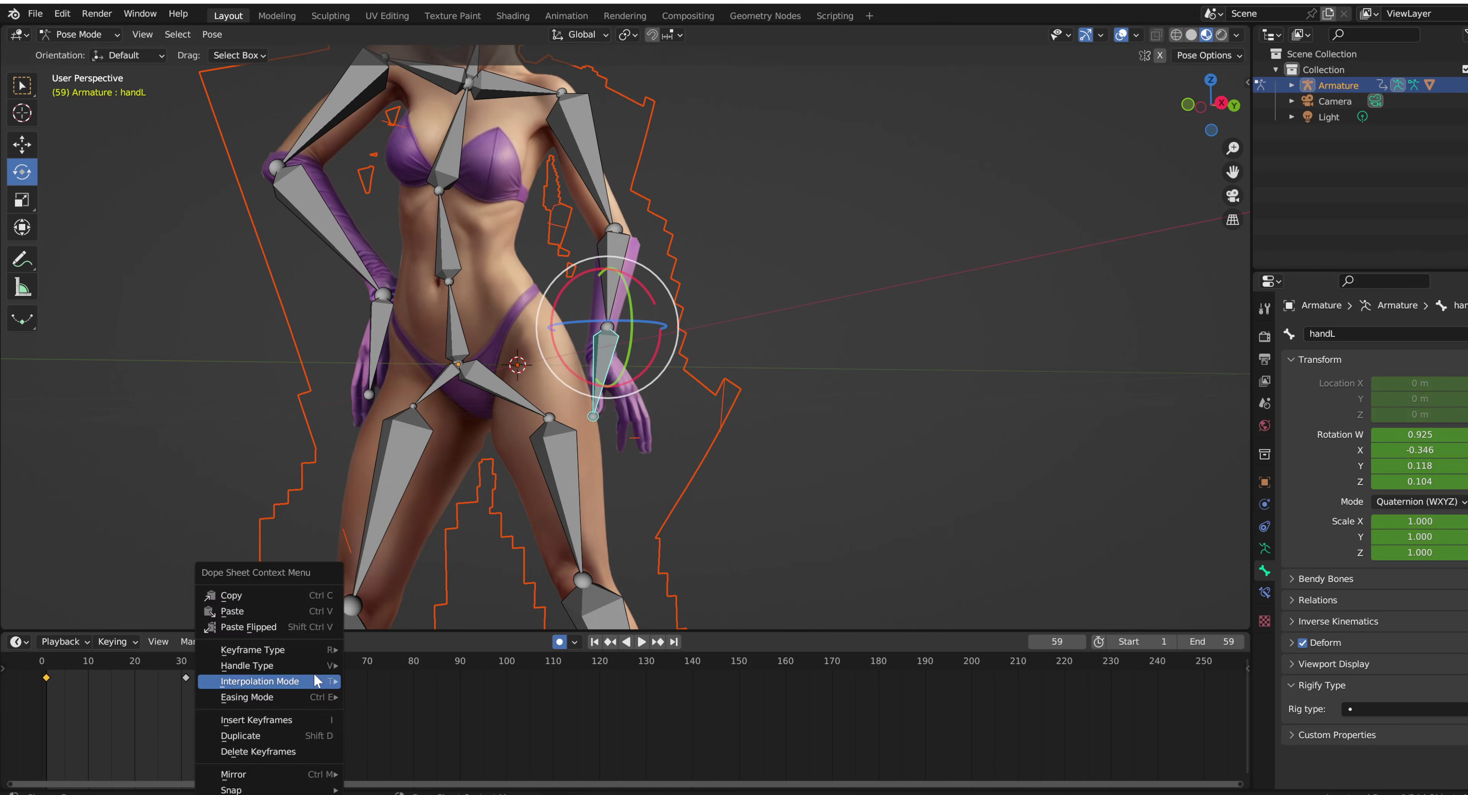
click(313, 617)
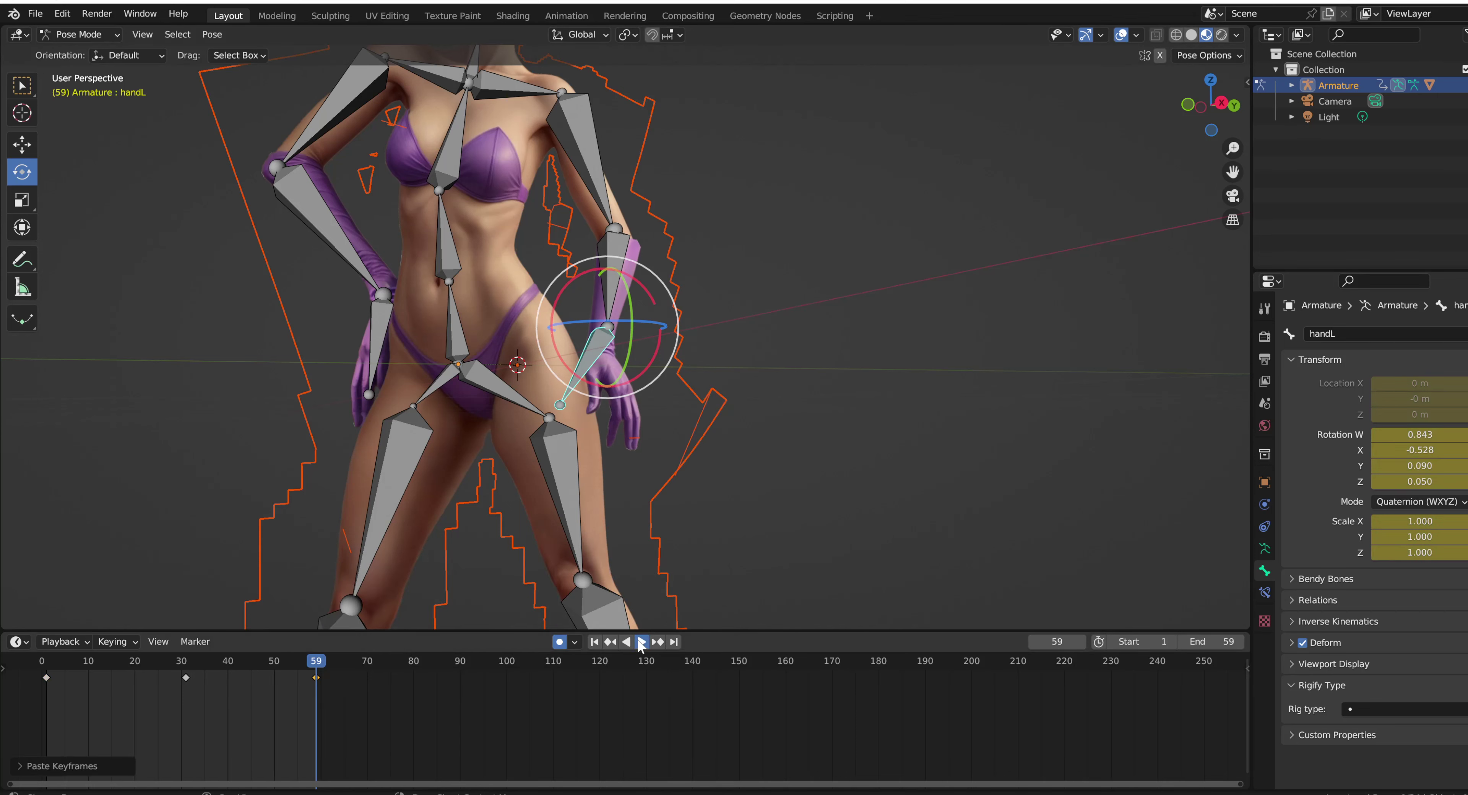
click(642, 642)
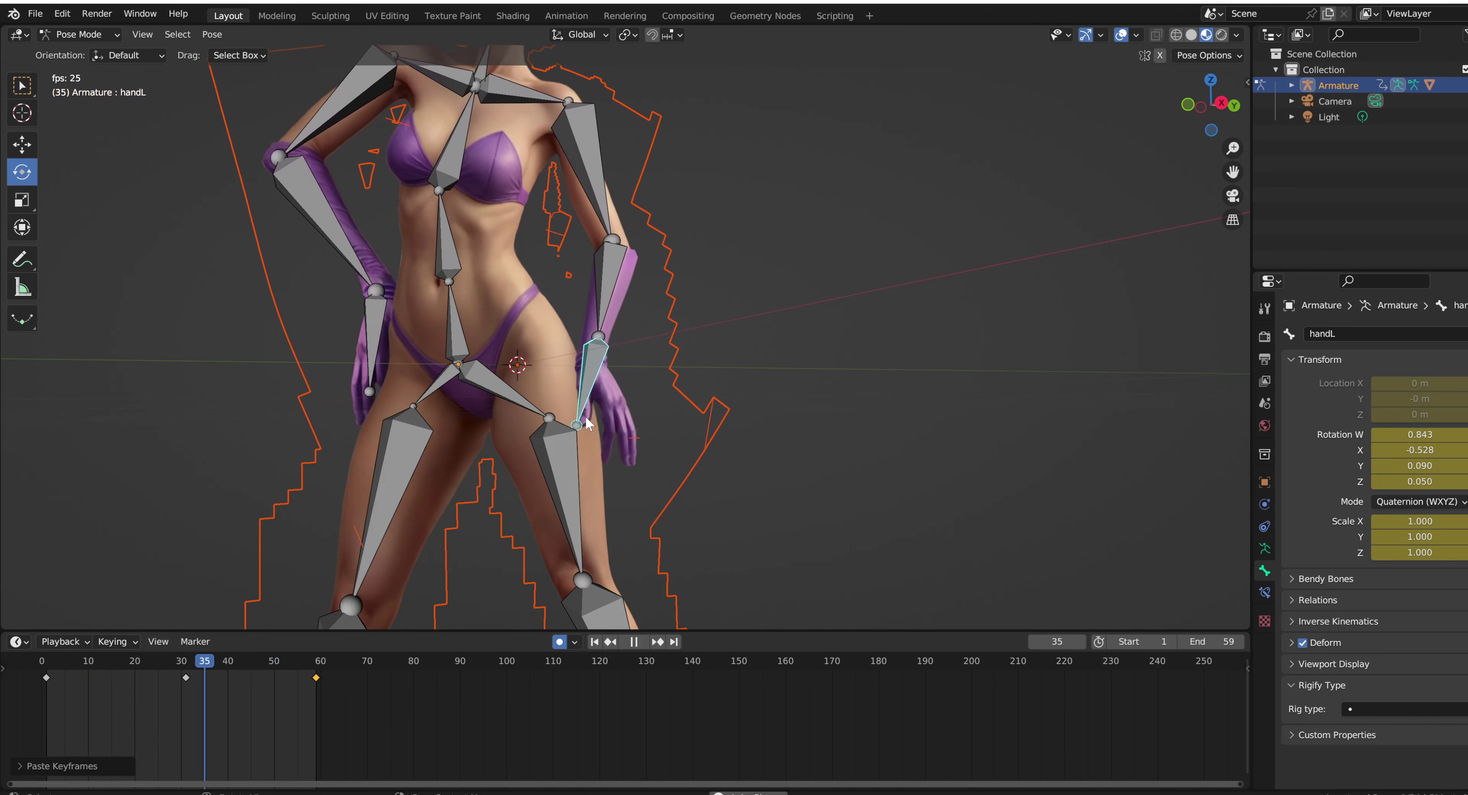
scroll(456, 425, down, 3)
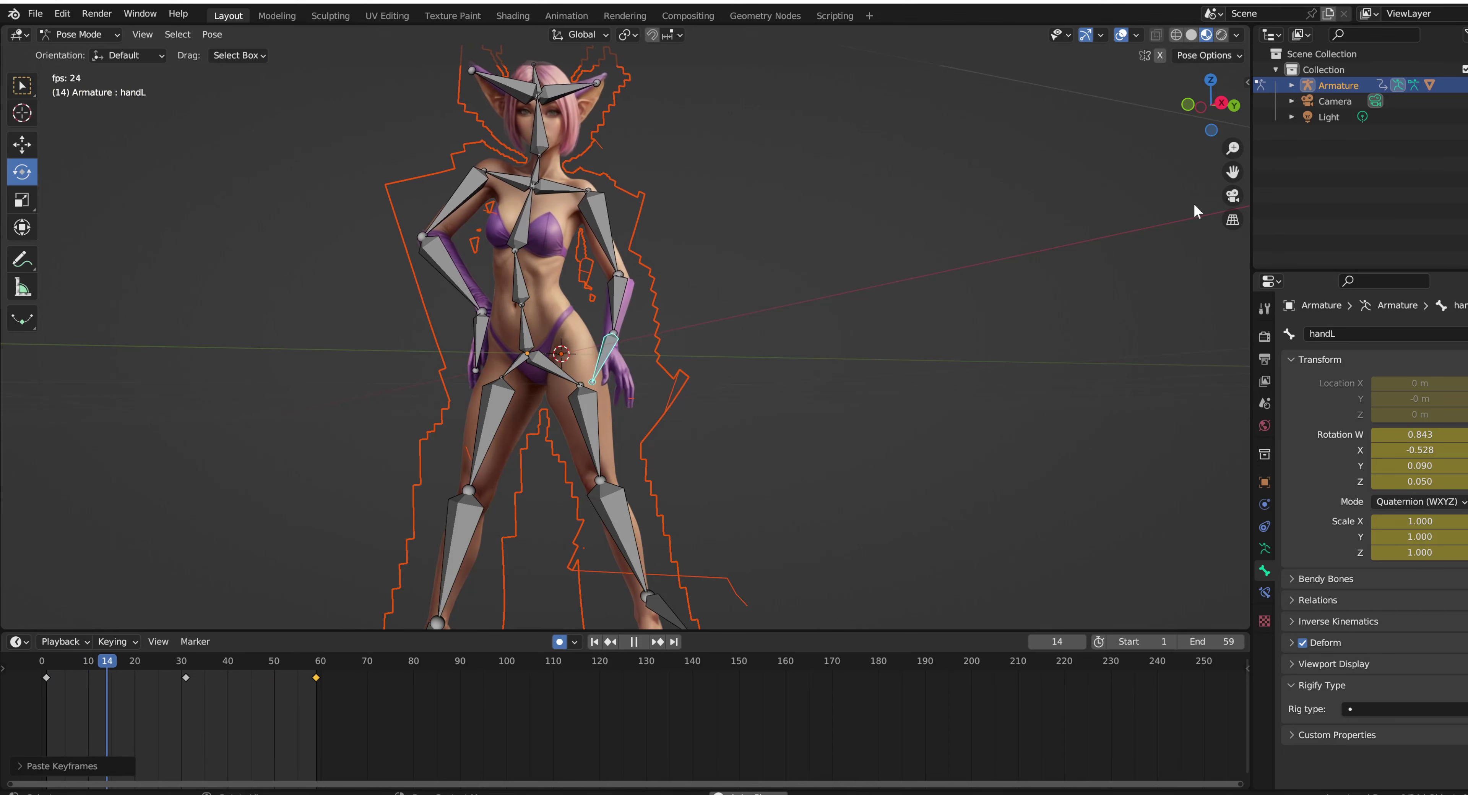
drag(1232, 172, 1233, 250)
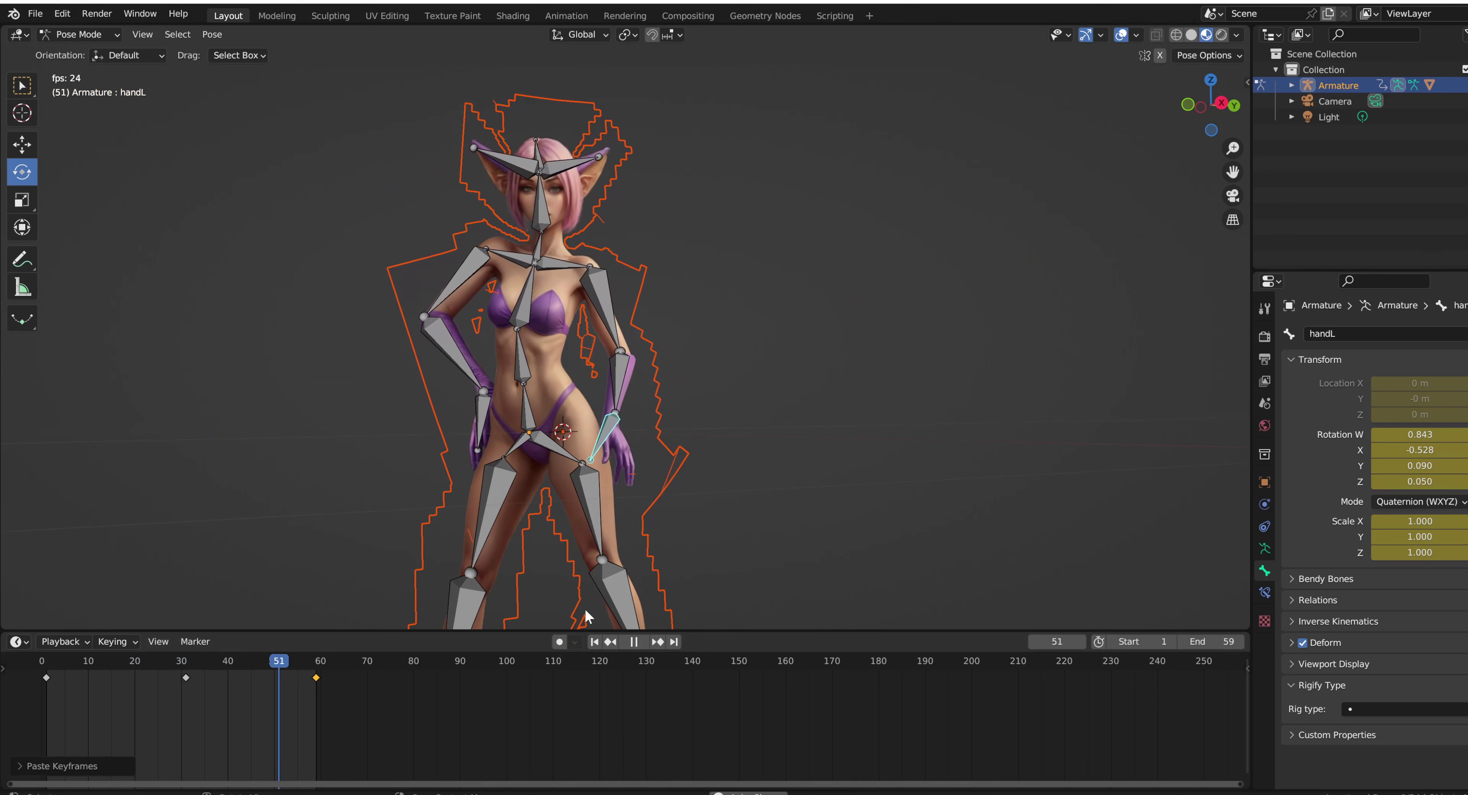
Stop playback, turn auto keying on, and key the LowerFace bone tilted slightly at frame 30 and tilted back the other way at frame 1
click(629, 641)
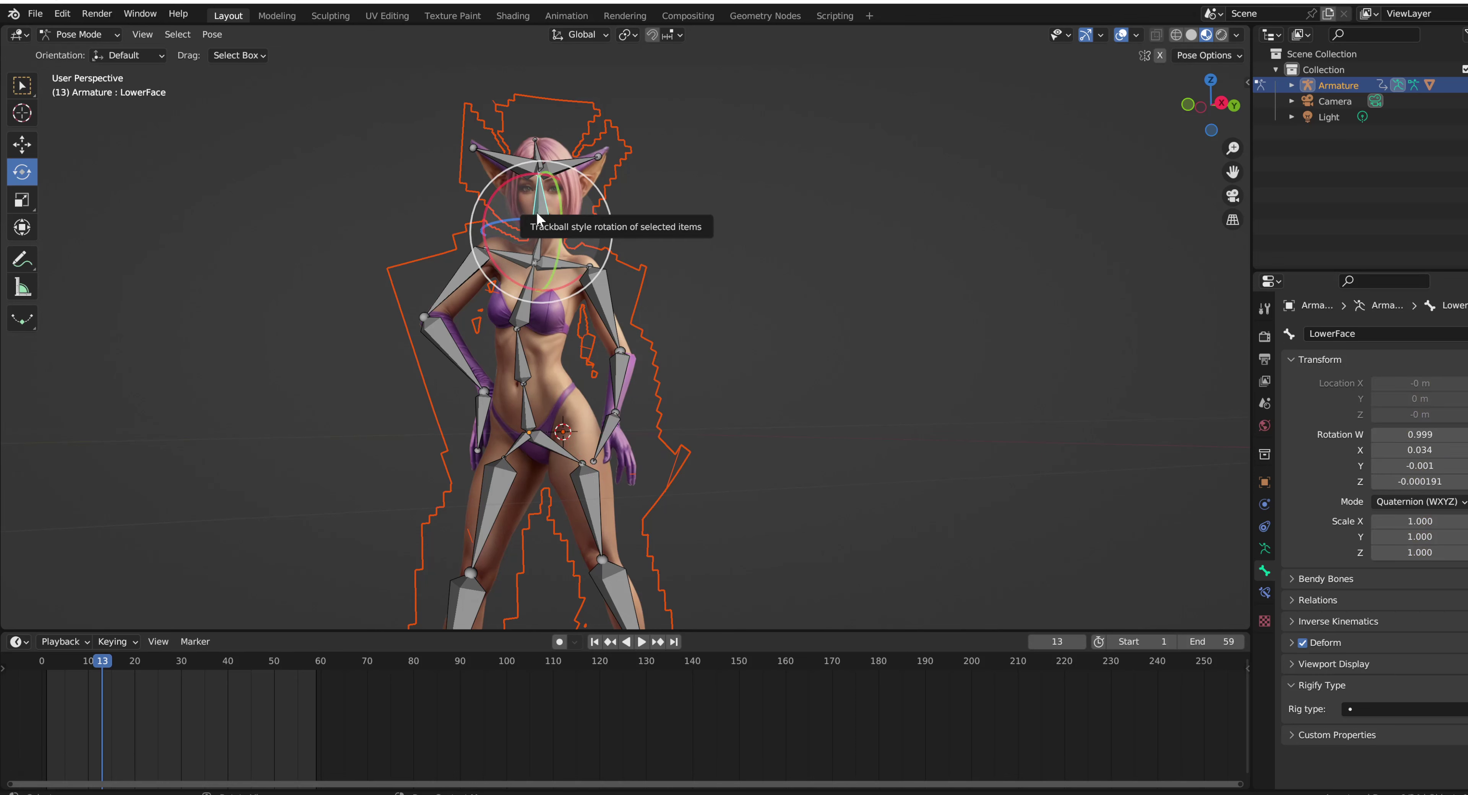
scroll(537, 215, up, 1)
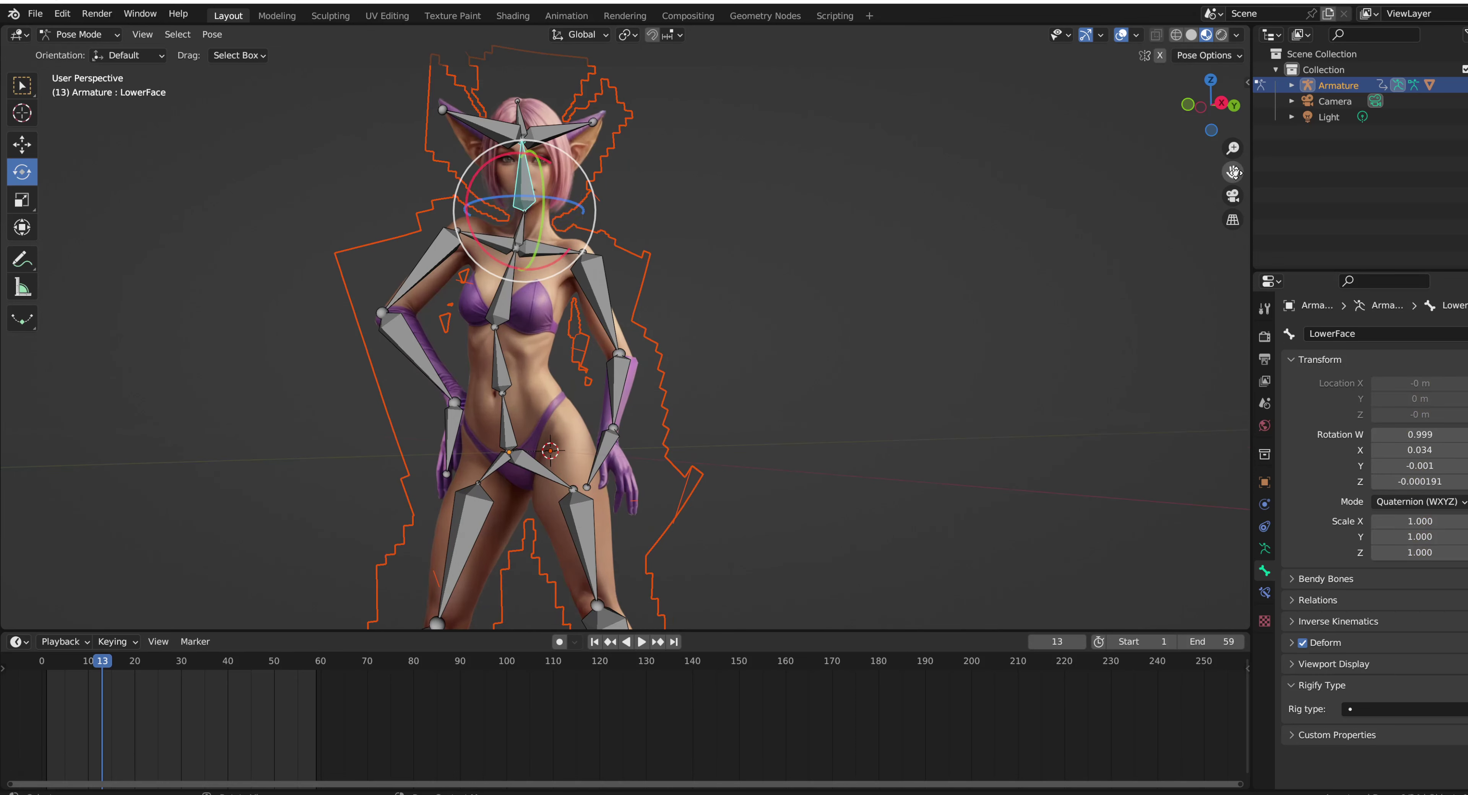
drag(1233, 172, 1287, 235)
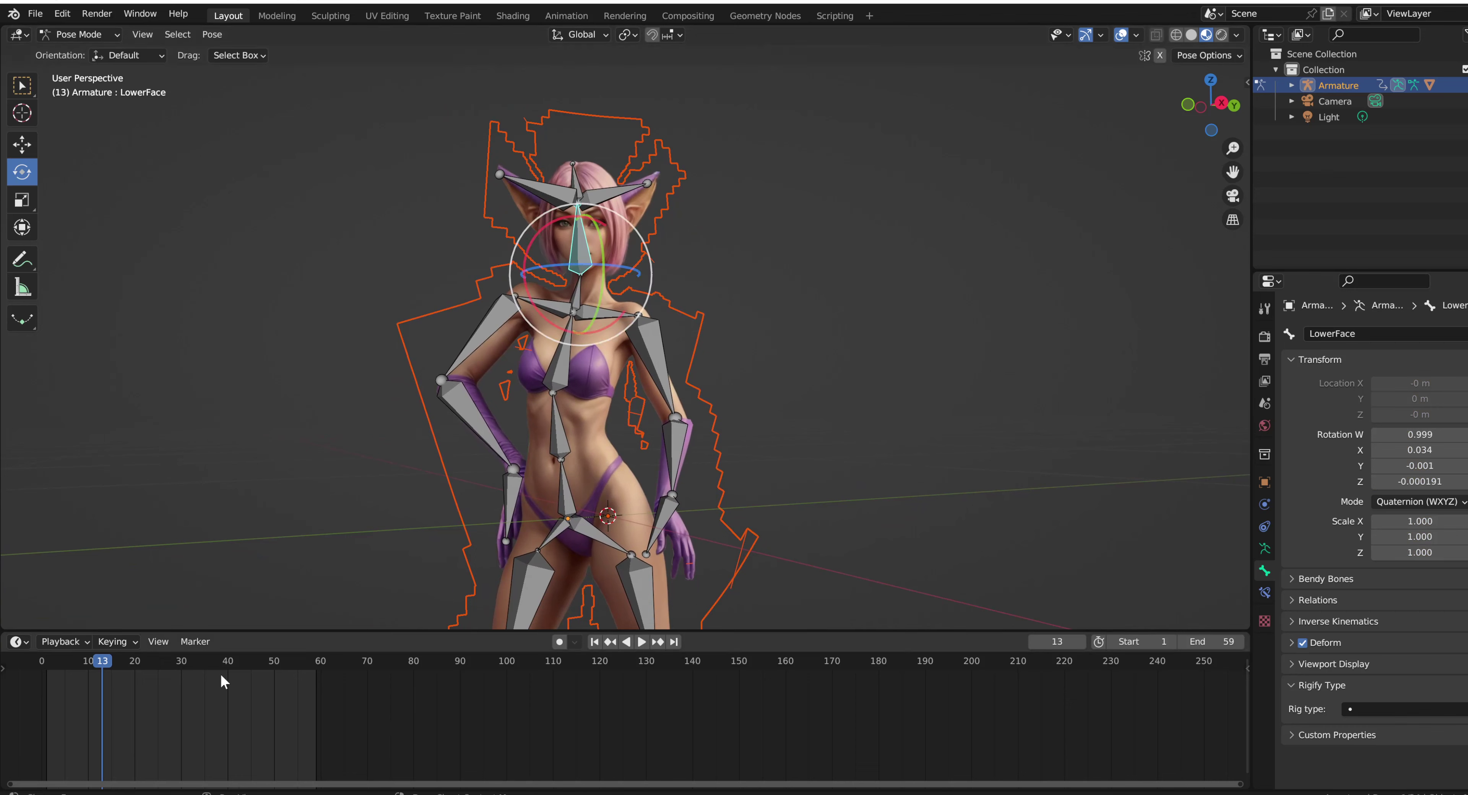
drag(104, 672, 181, 665)
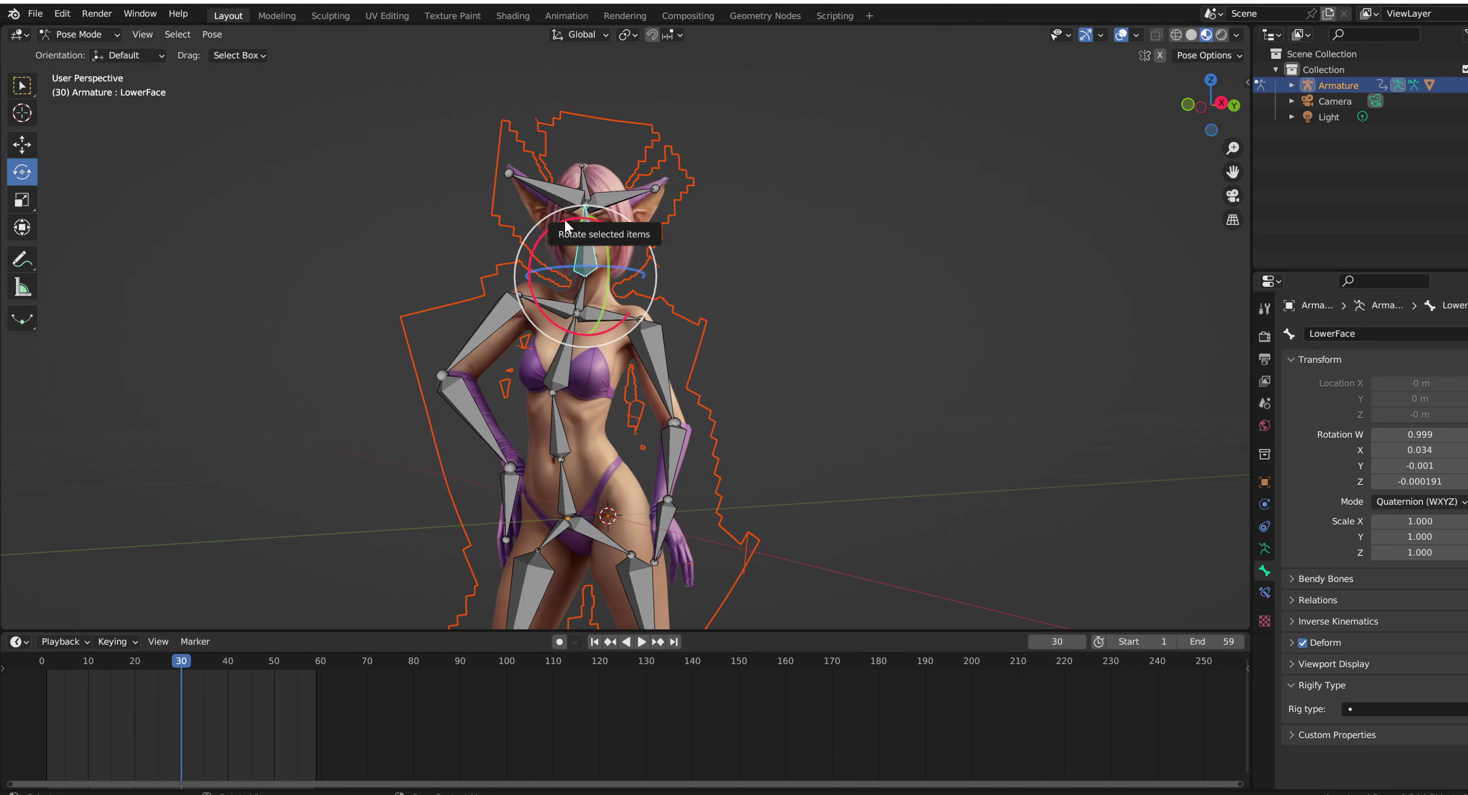
drag(565, 228, 429, 476)
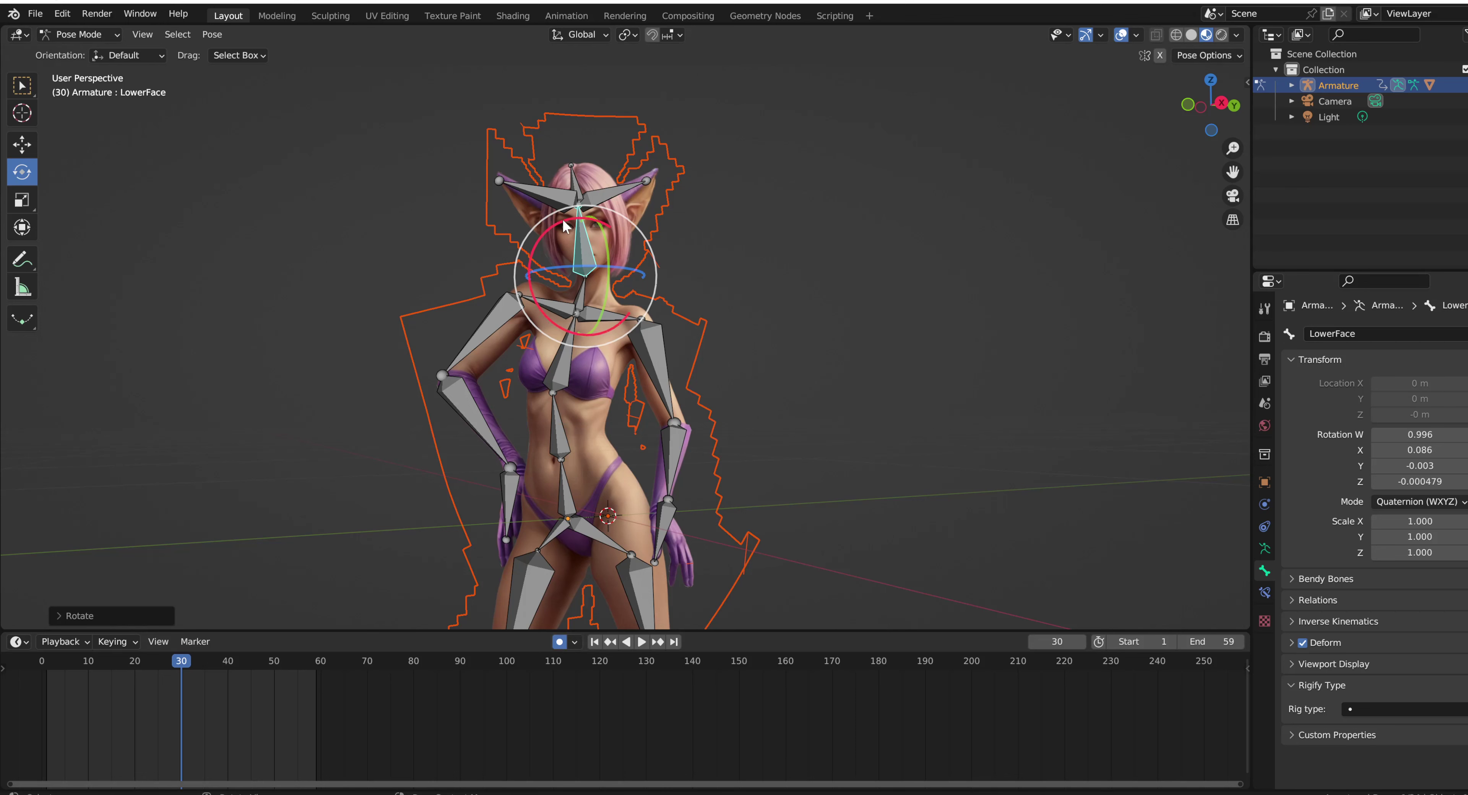
drag(562, 218, 57, 738)
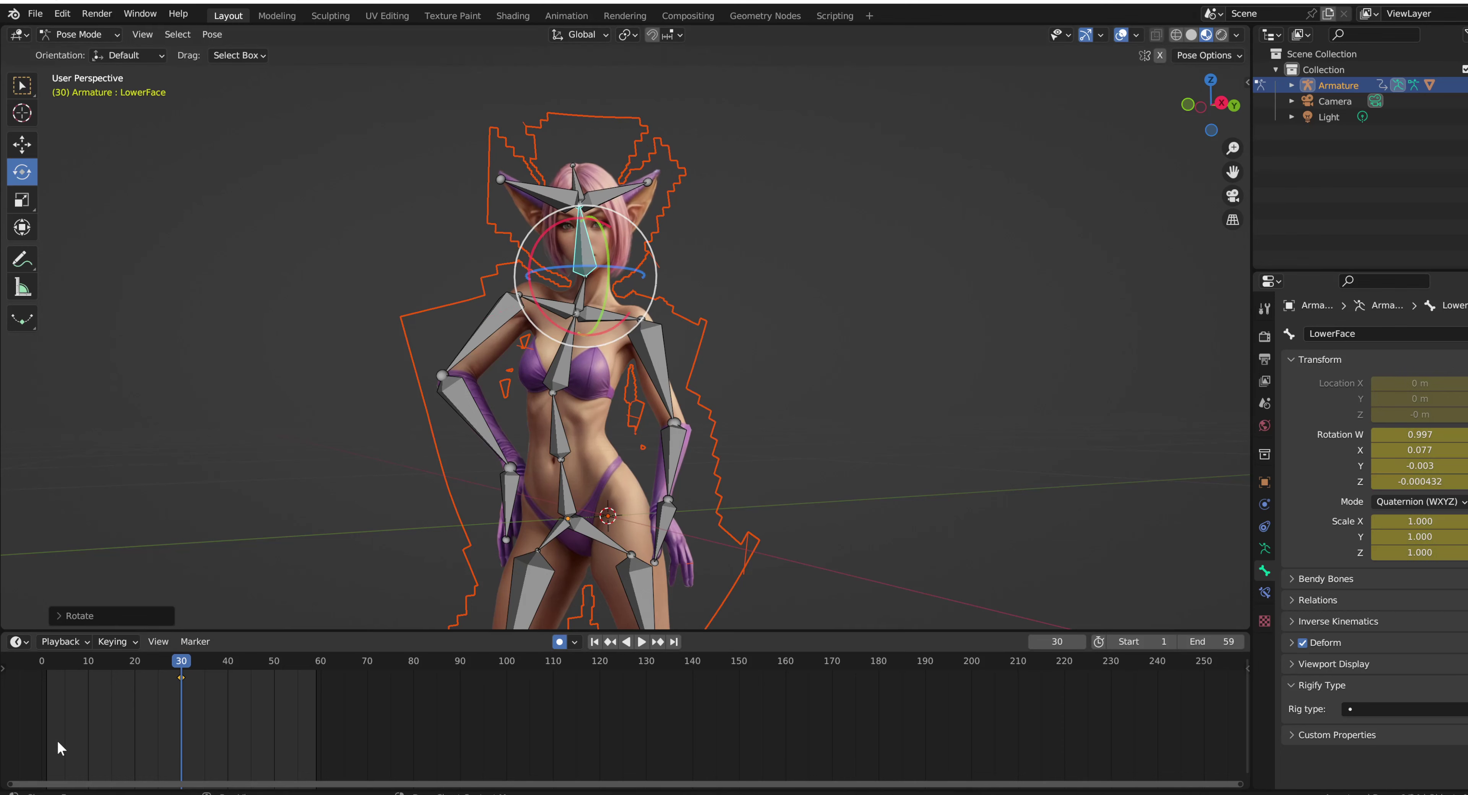
click(49, 672)
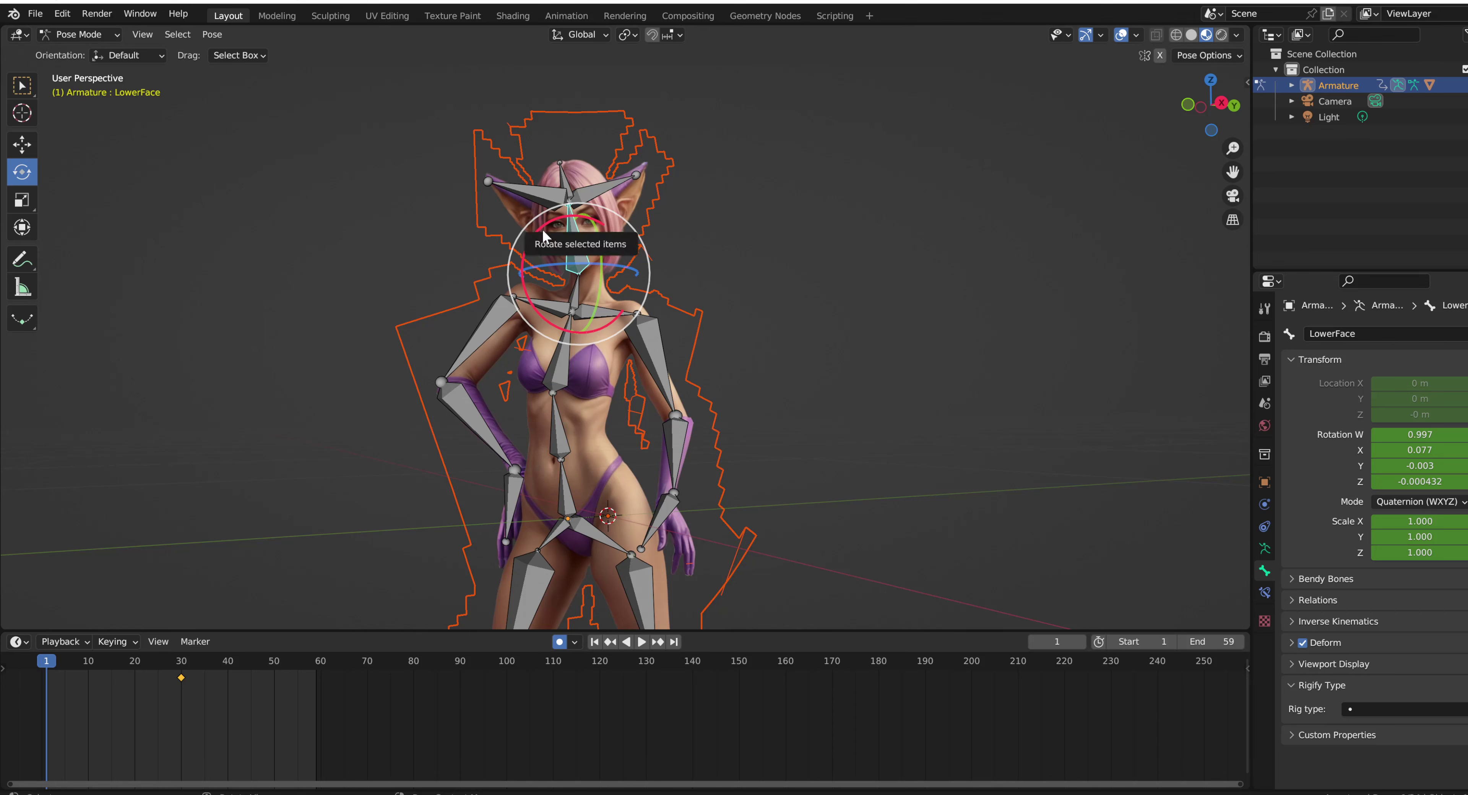
drag(543, 236, 1100, 51)
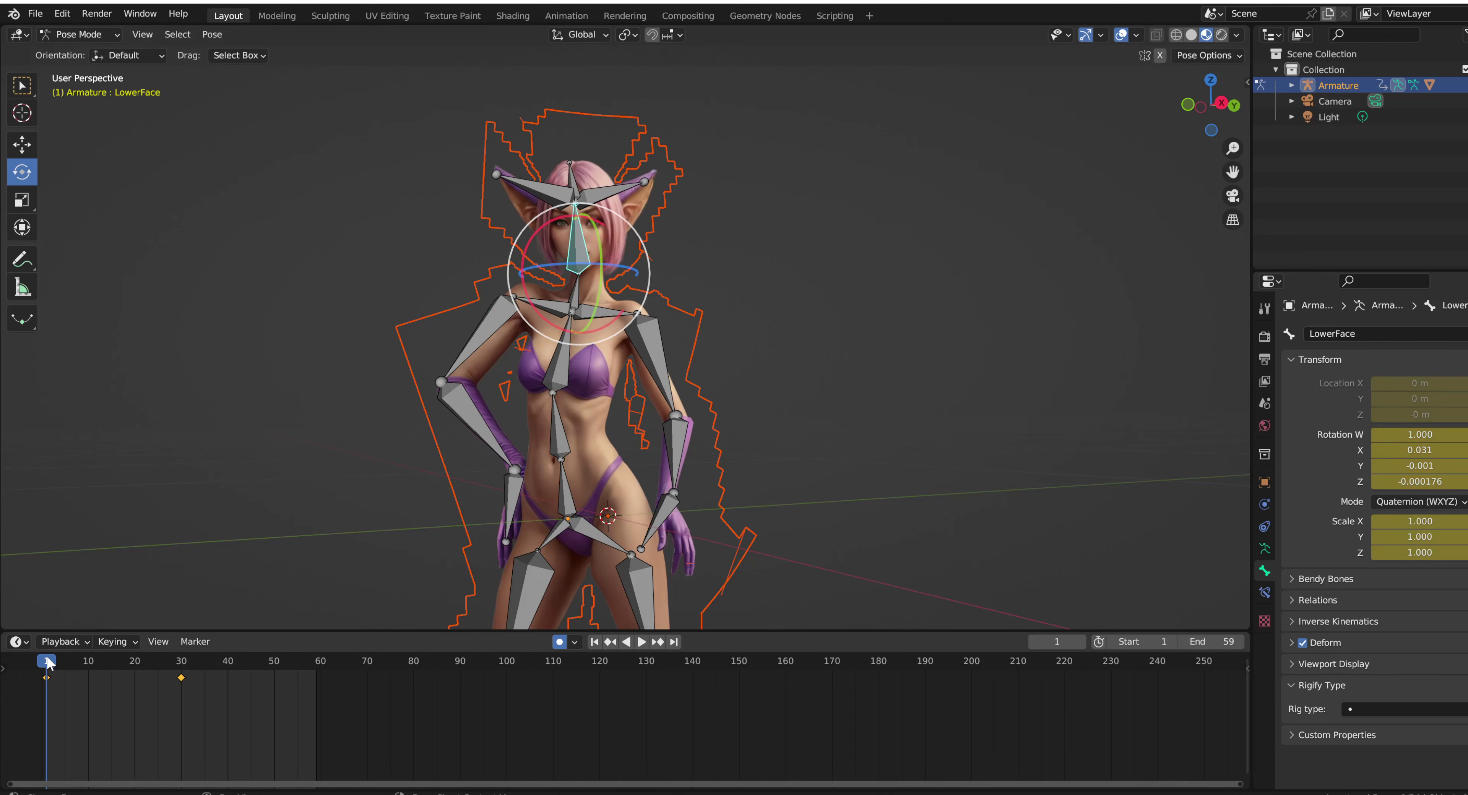
Copy LowerFace's keyframe from frame 1 to frame 59 and play back the head movement
right_click(45, 673)
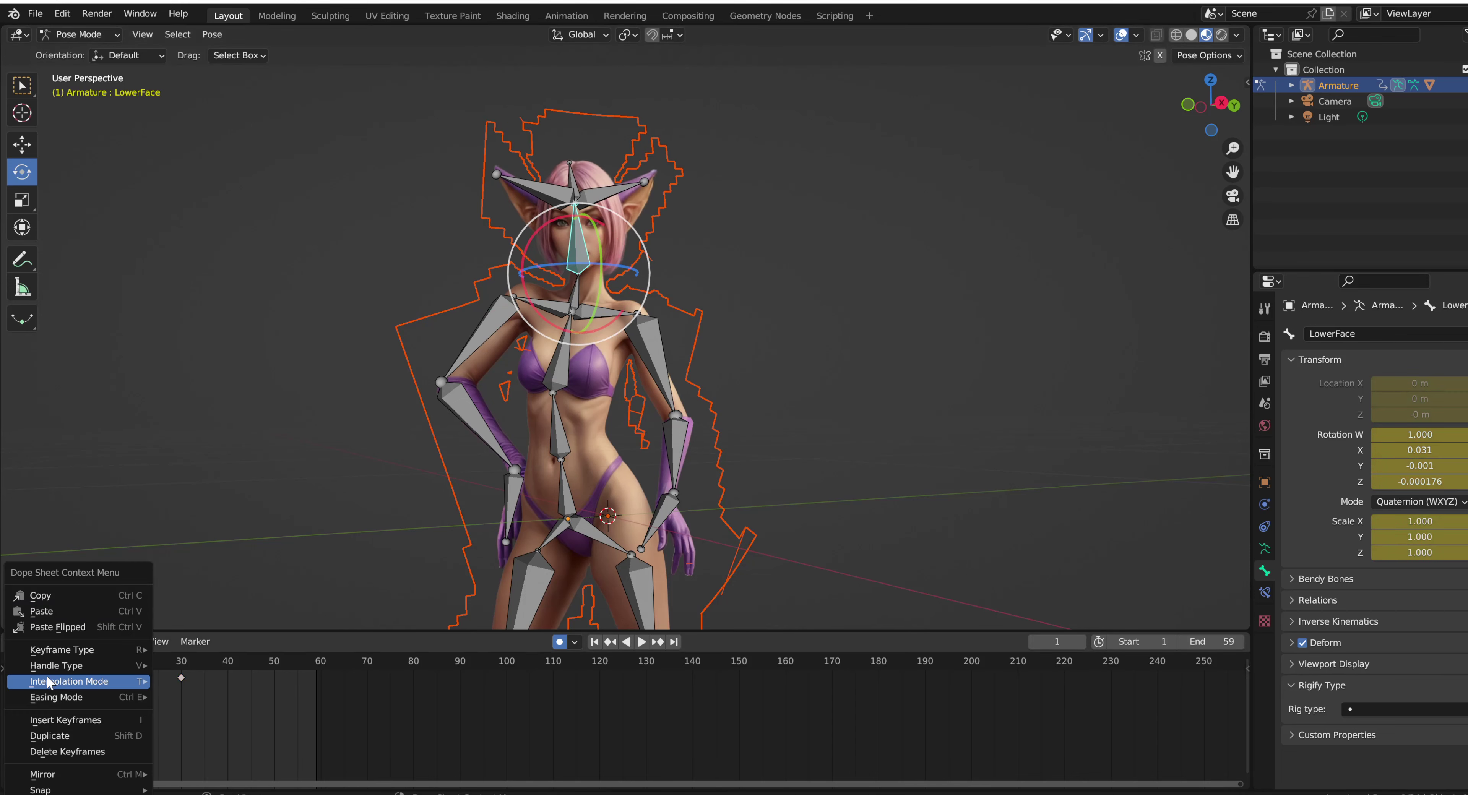
click(103, 596)
click(313, 662)
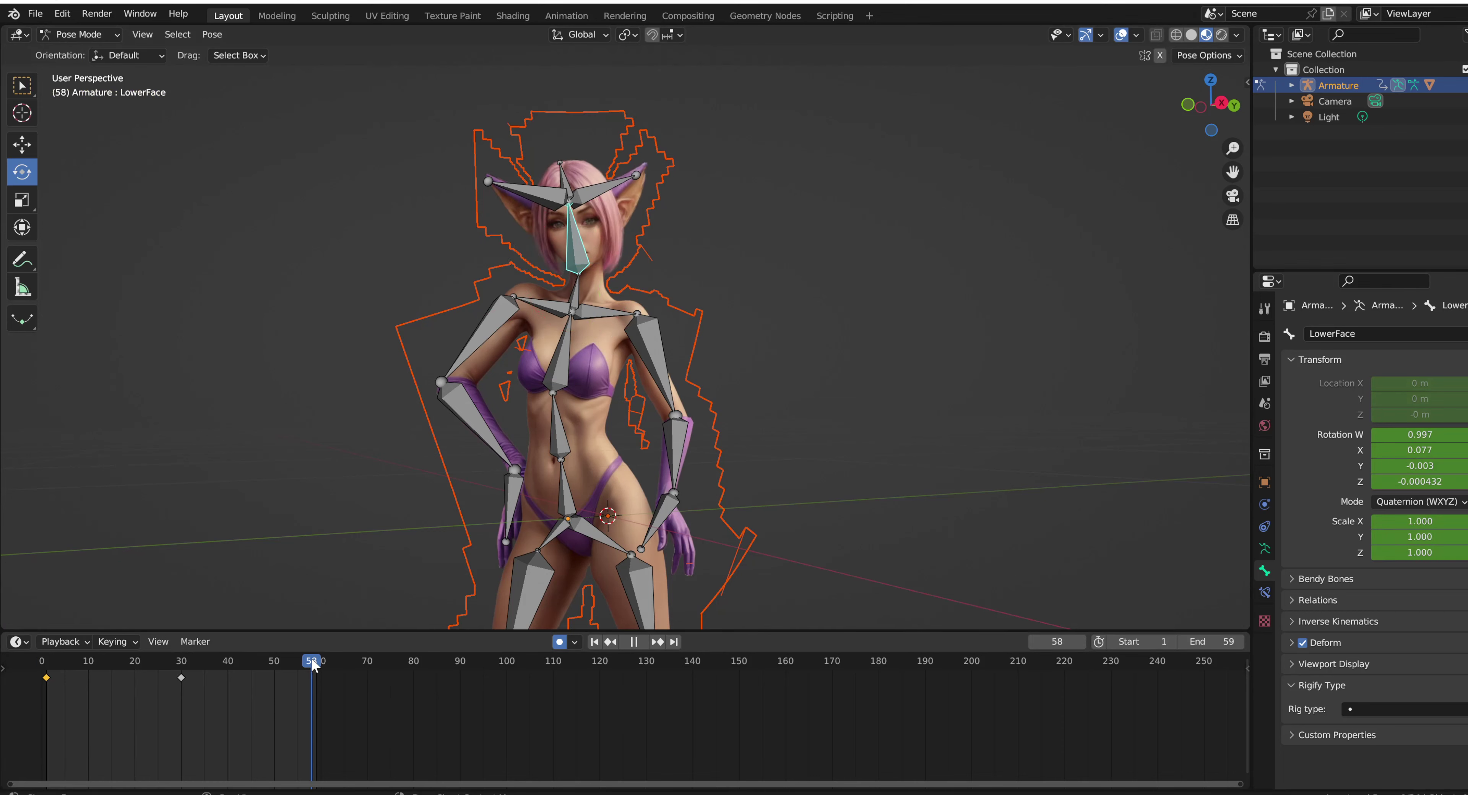
click(318, 665)
right_click(317, 665)
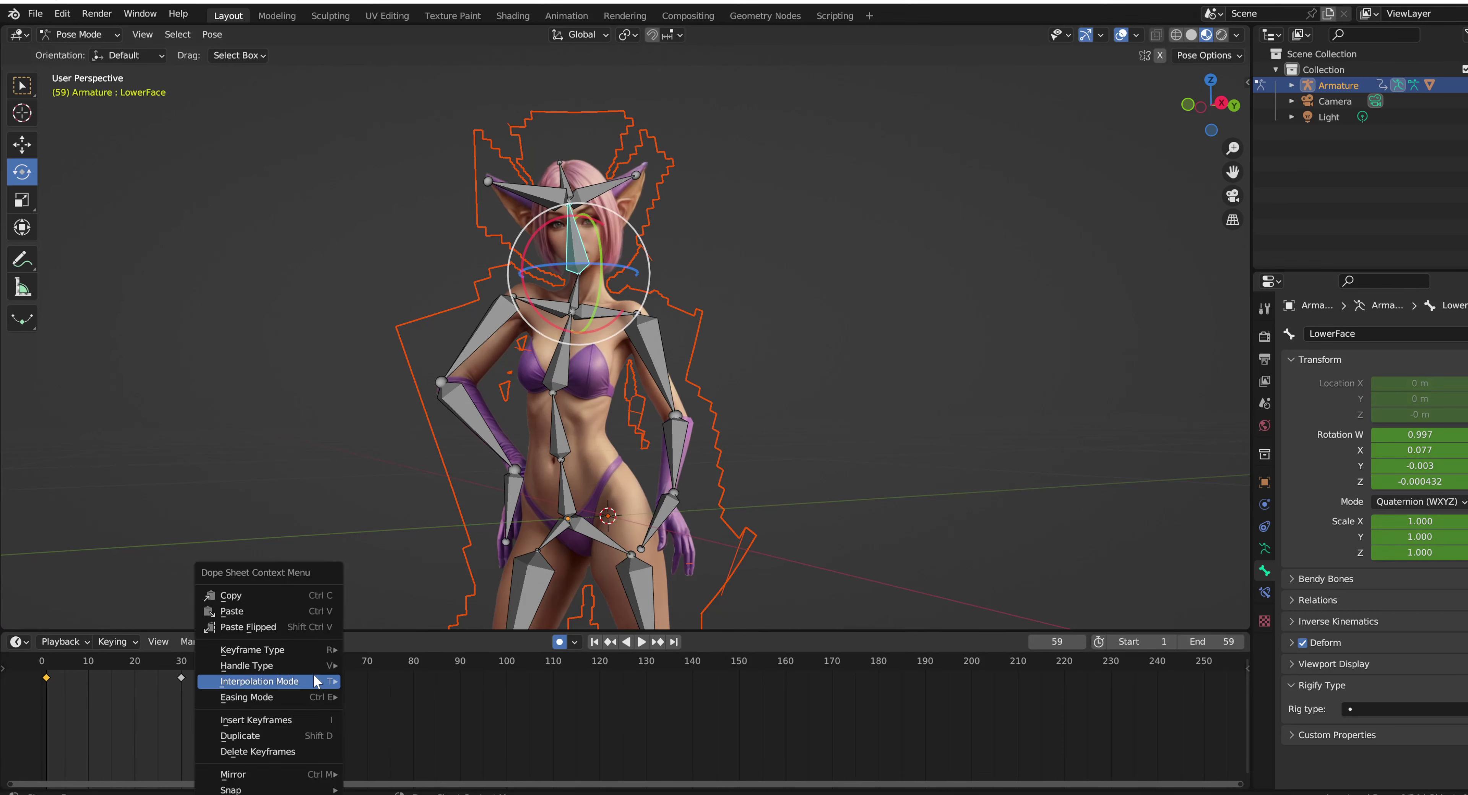
click(260, 610)
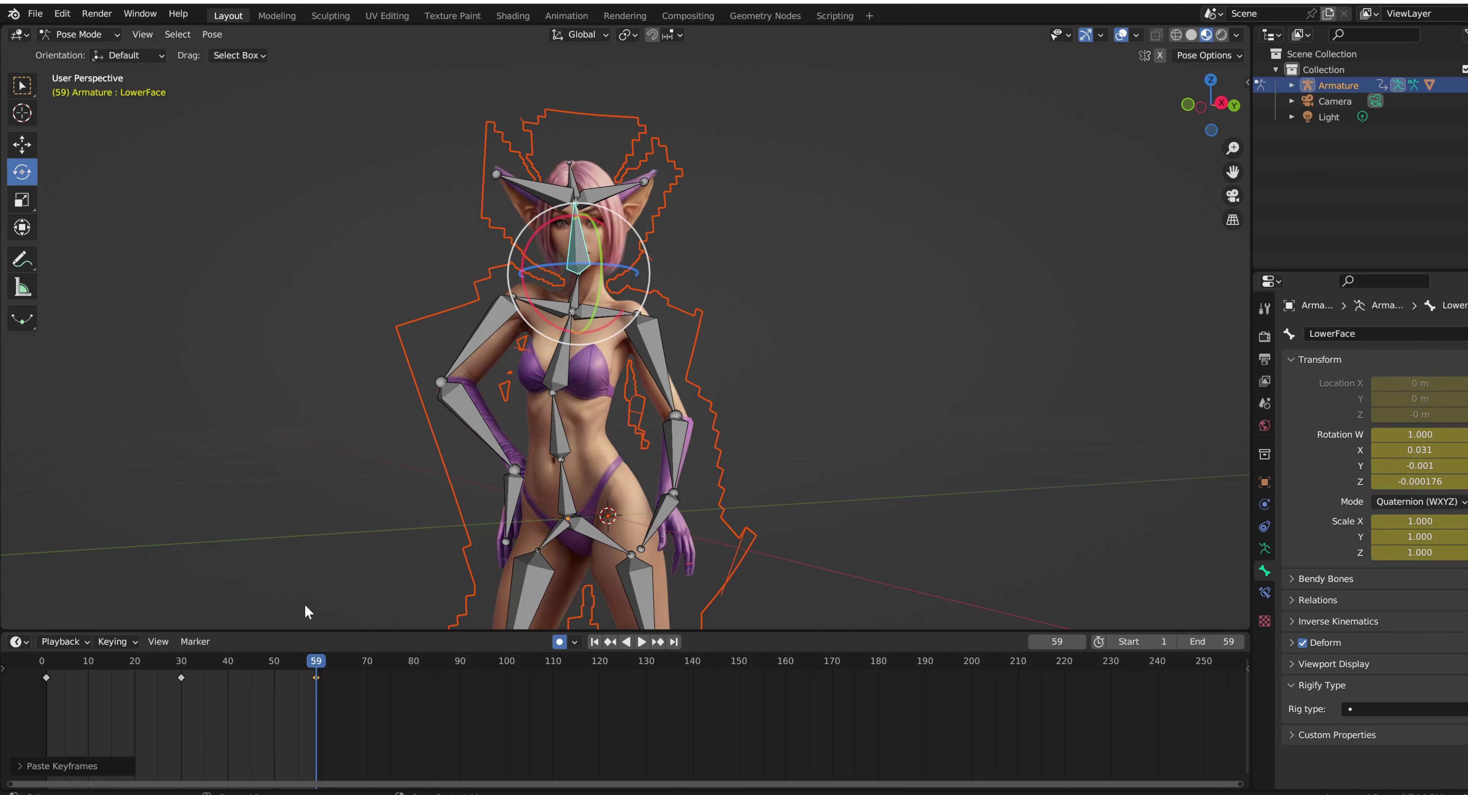
click(639, 642)
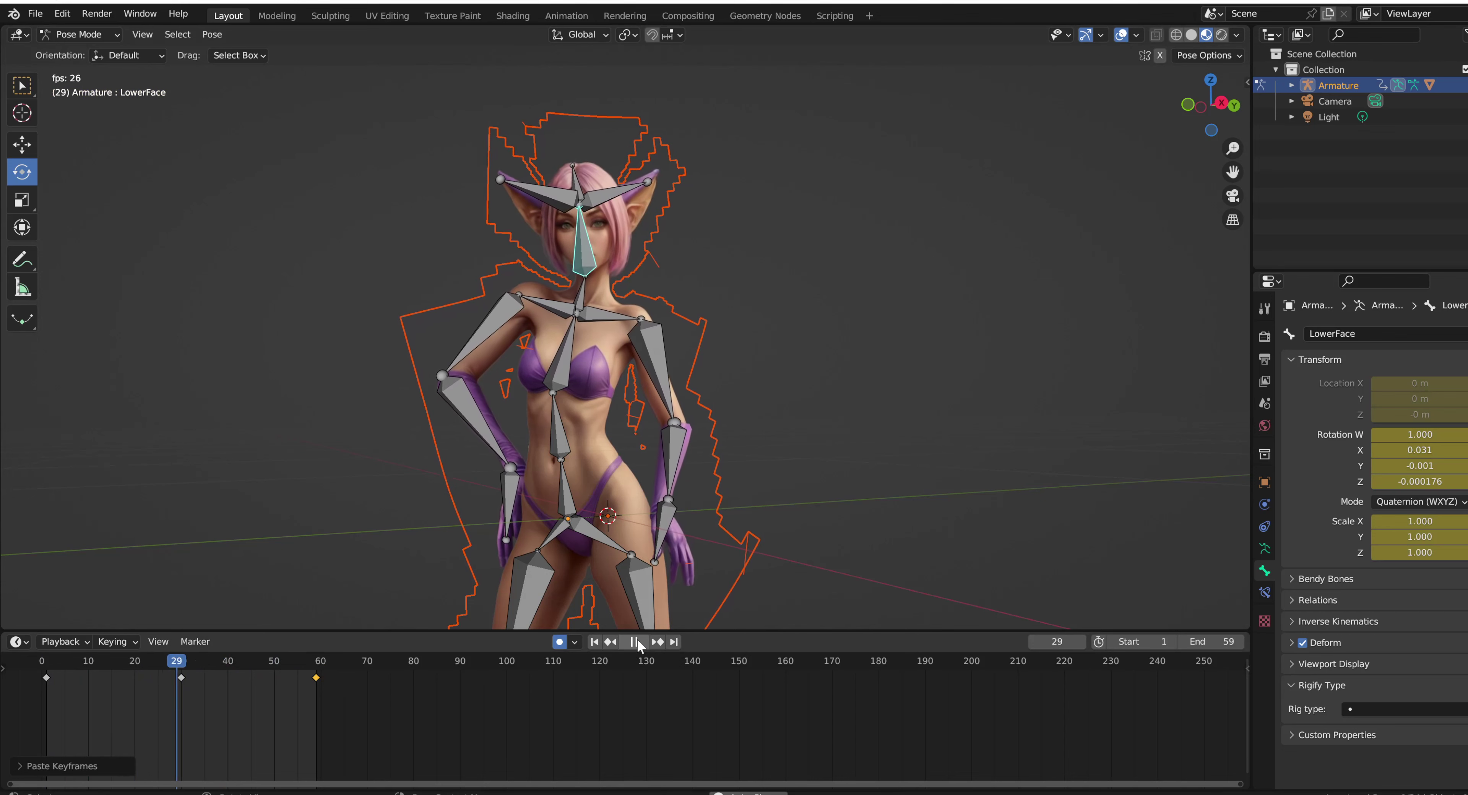
click(637, 642)
Copy the forearm bone FarmL's keyframe from frame 1 and paste it at frame 59
click(668, 500)
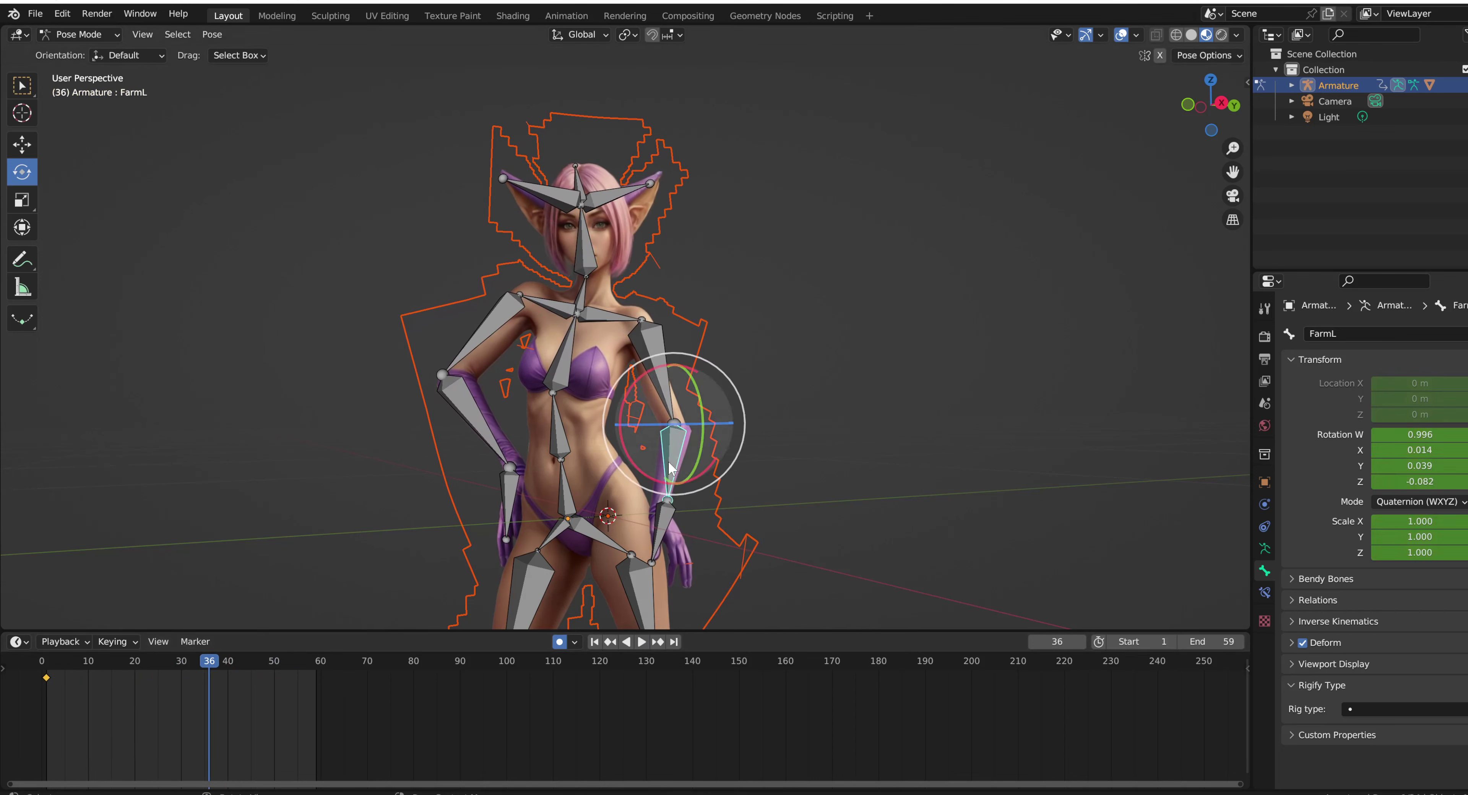
drag(194, 666, 49, 678)
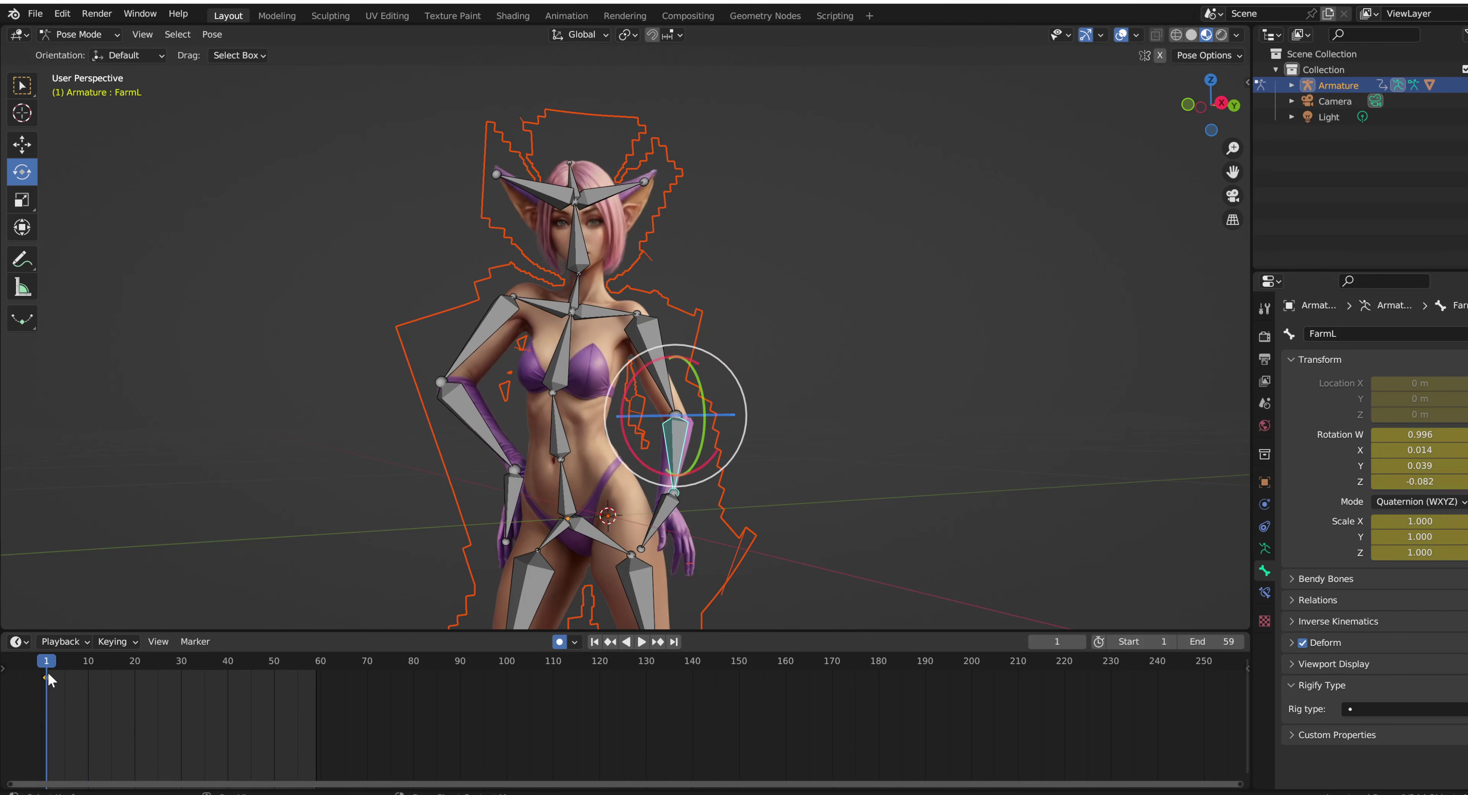
right_click(48, 673)
click(39, 597)
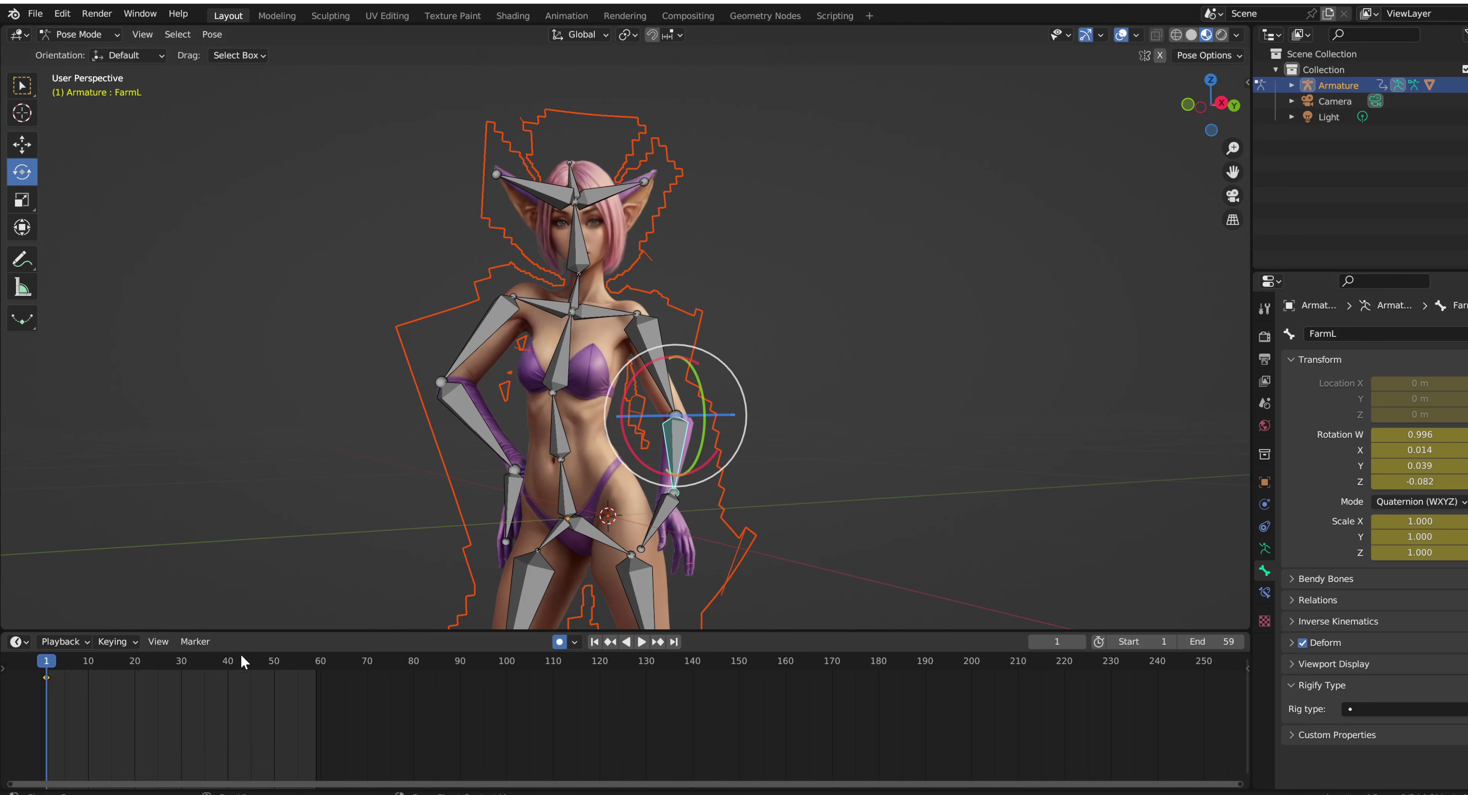
click(315, 667)
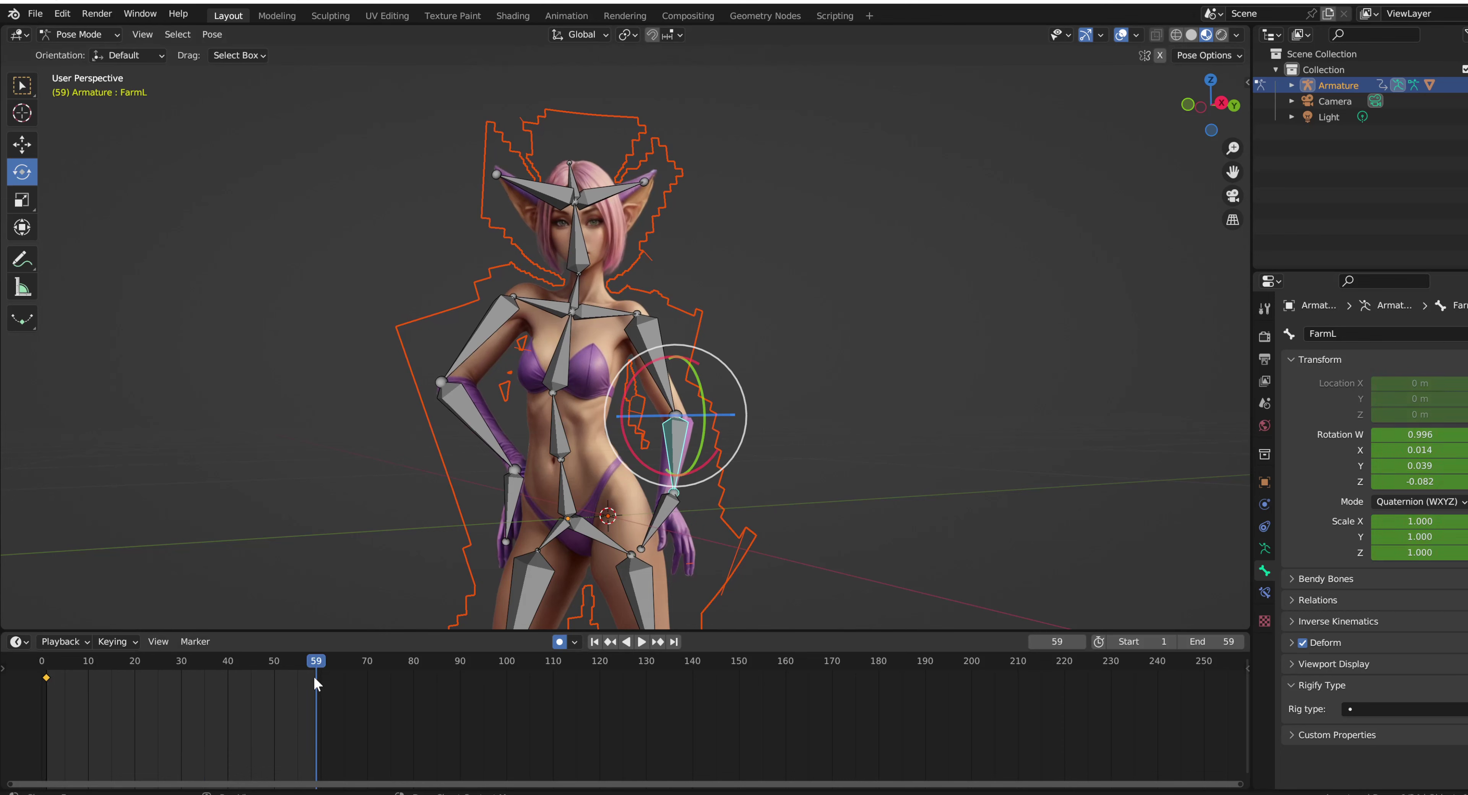
right_click(314, 678)
click(259, 612)
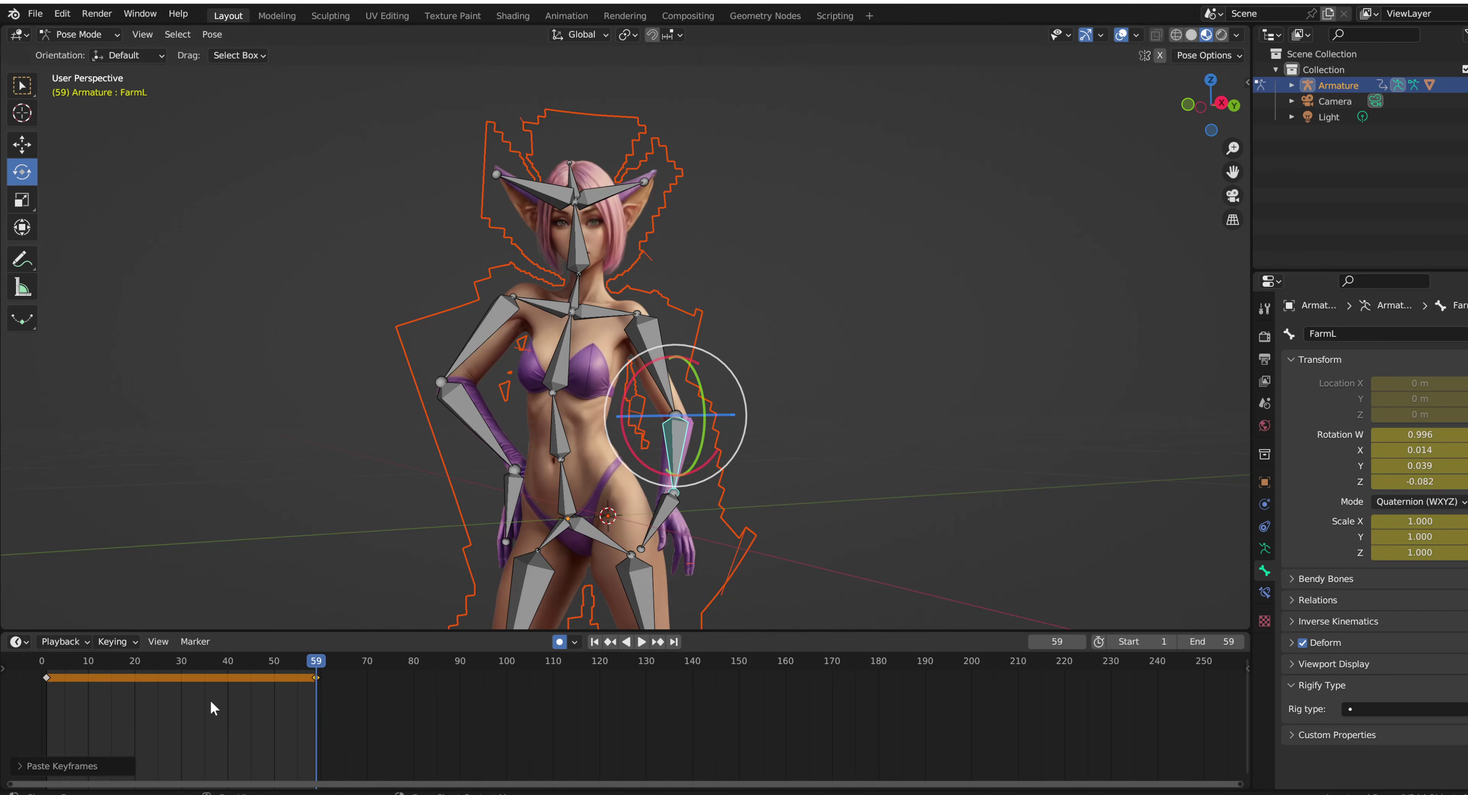
Key FarmL rotated slightly at frame 32 and scrub the timeline back to frame 1 to check the motion
click(192, 664)
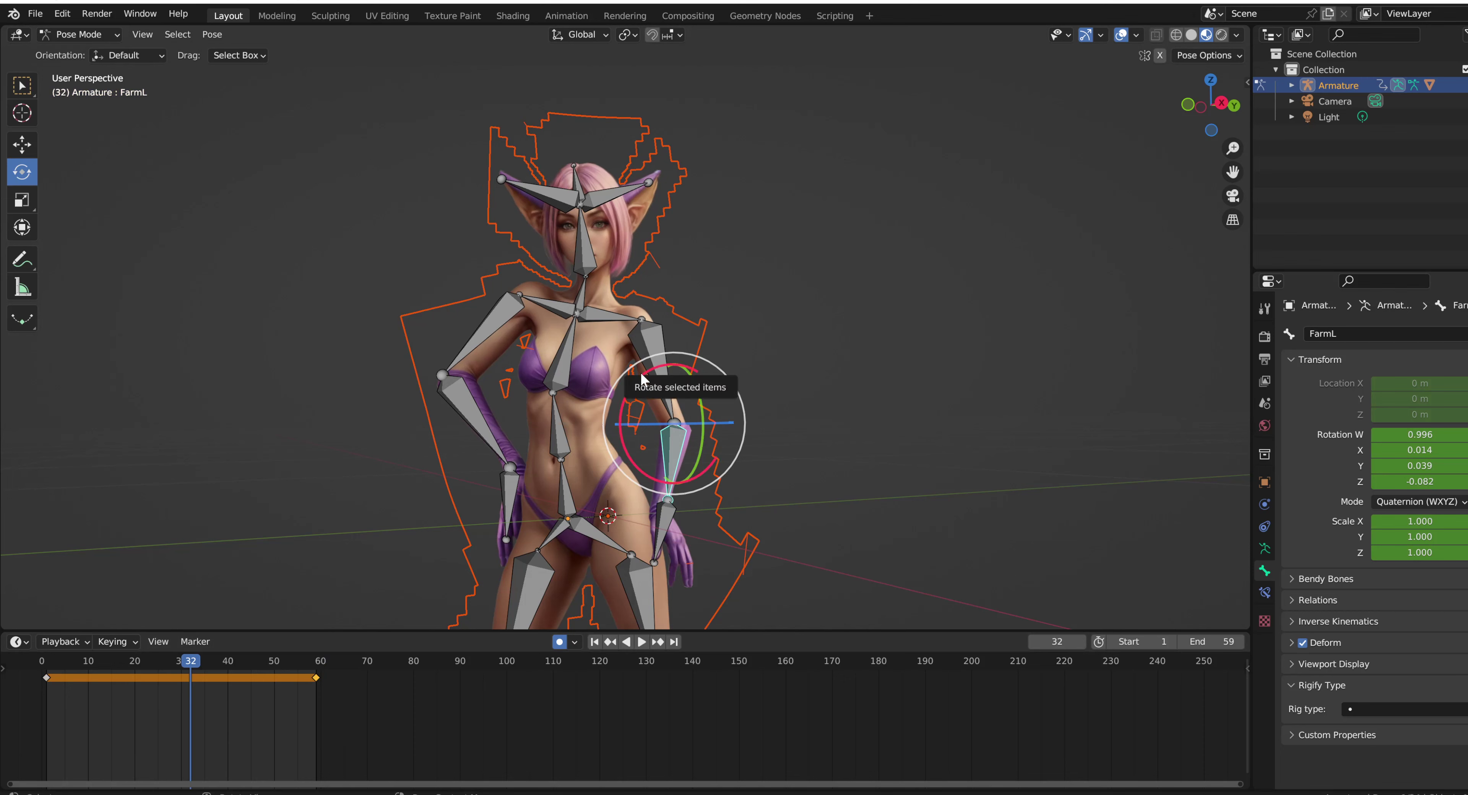
drag(646, 382, 672, 410)
key(space)
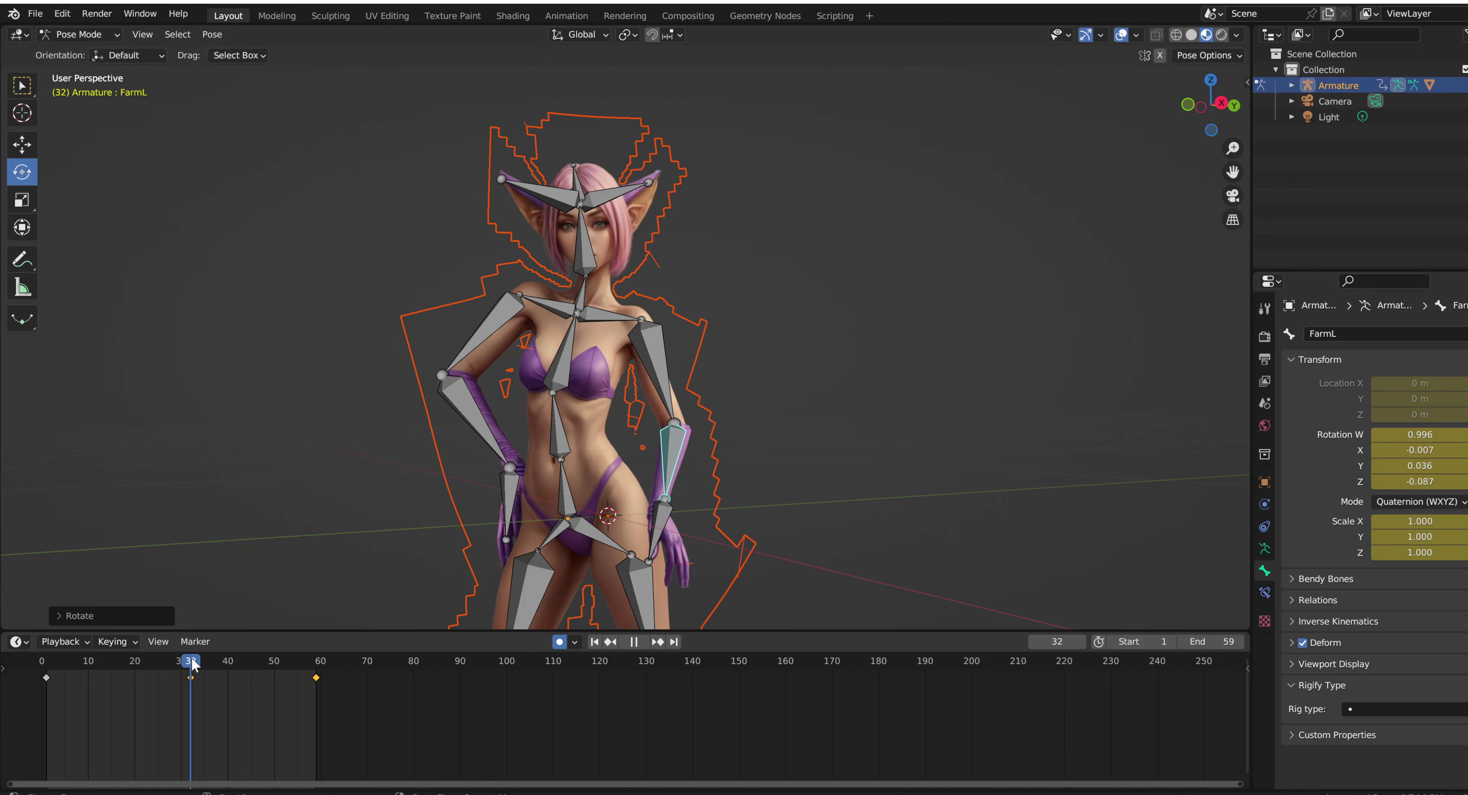
click(61, 666)
mouse_move(33, 660)
mouse_down()
mouse_move(214, 665)
mouse_move(39, 672)
mouse_up()
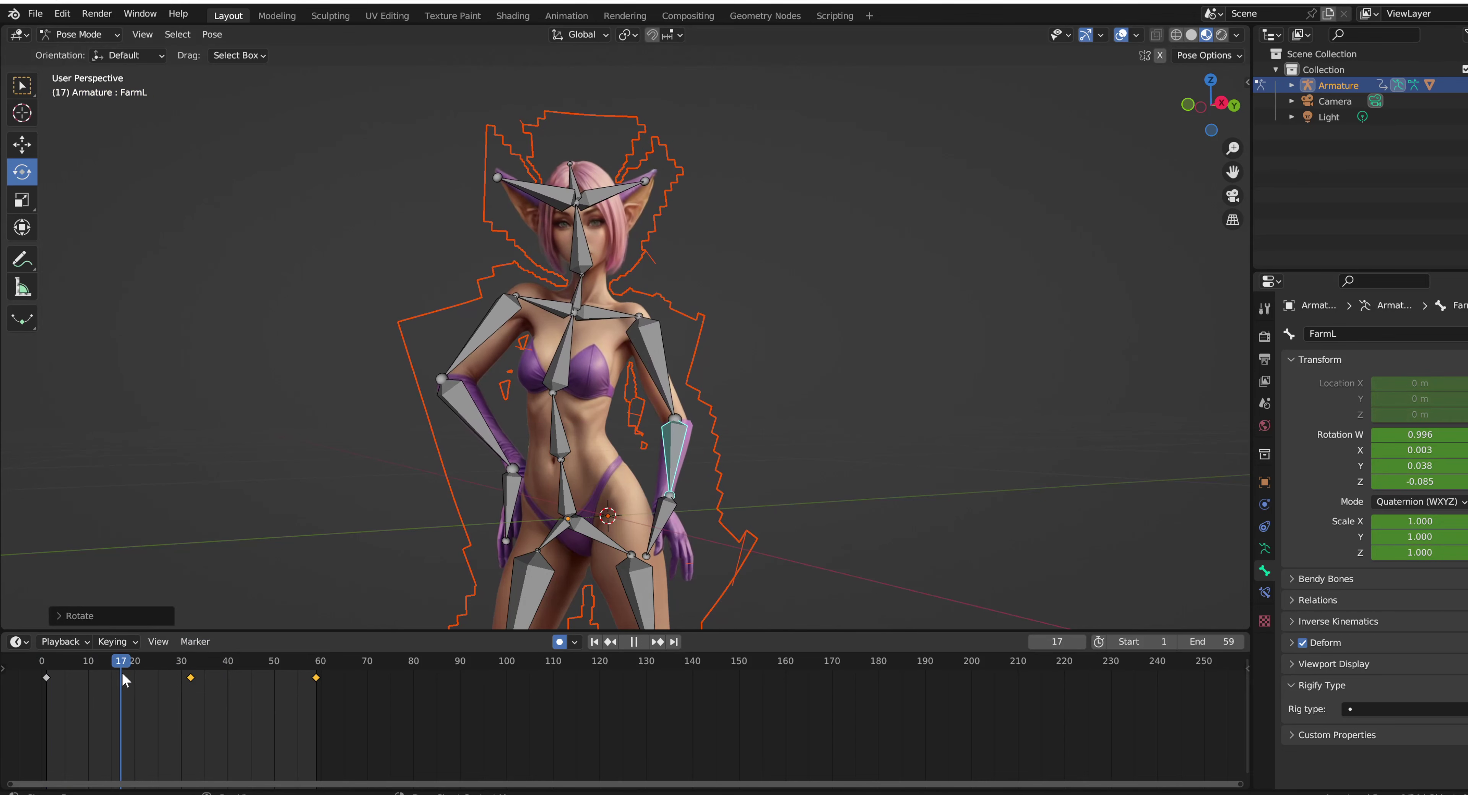
click(48, 669)
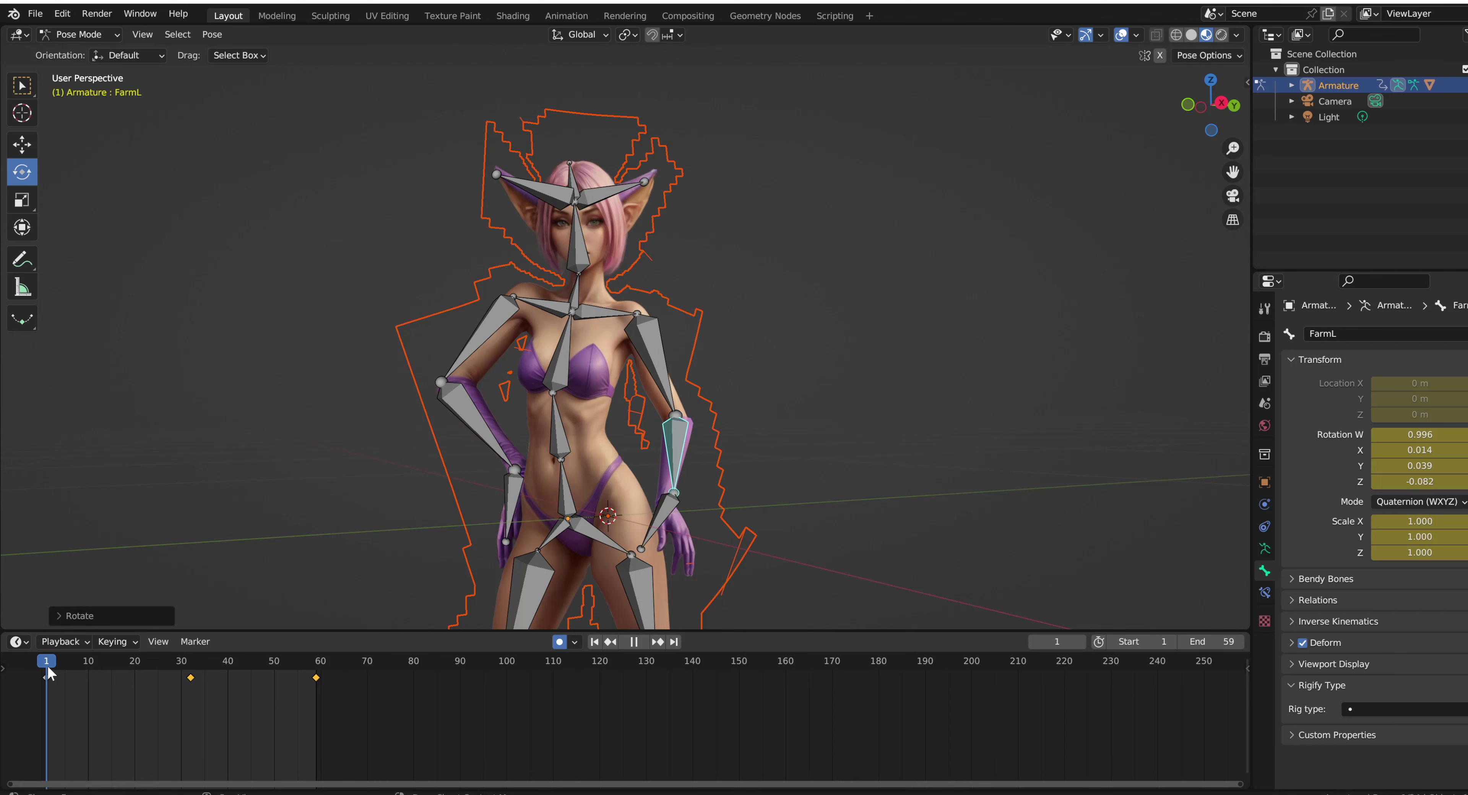
Stop playback at frame 32 and rotate the hand bone handL slightly to key its pose there
drag(47, 665, 148, 678)
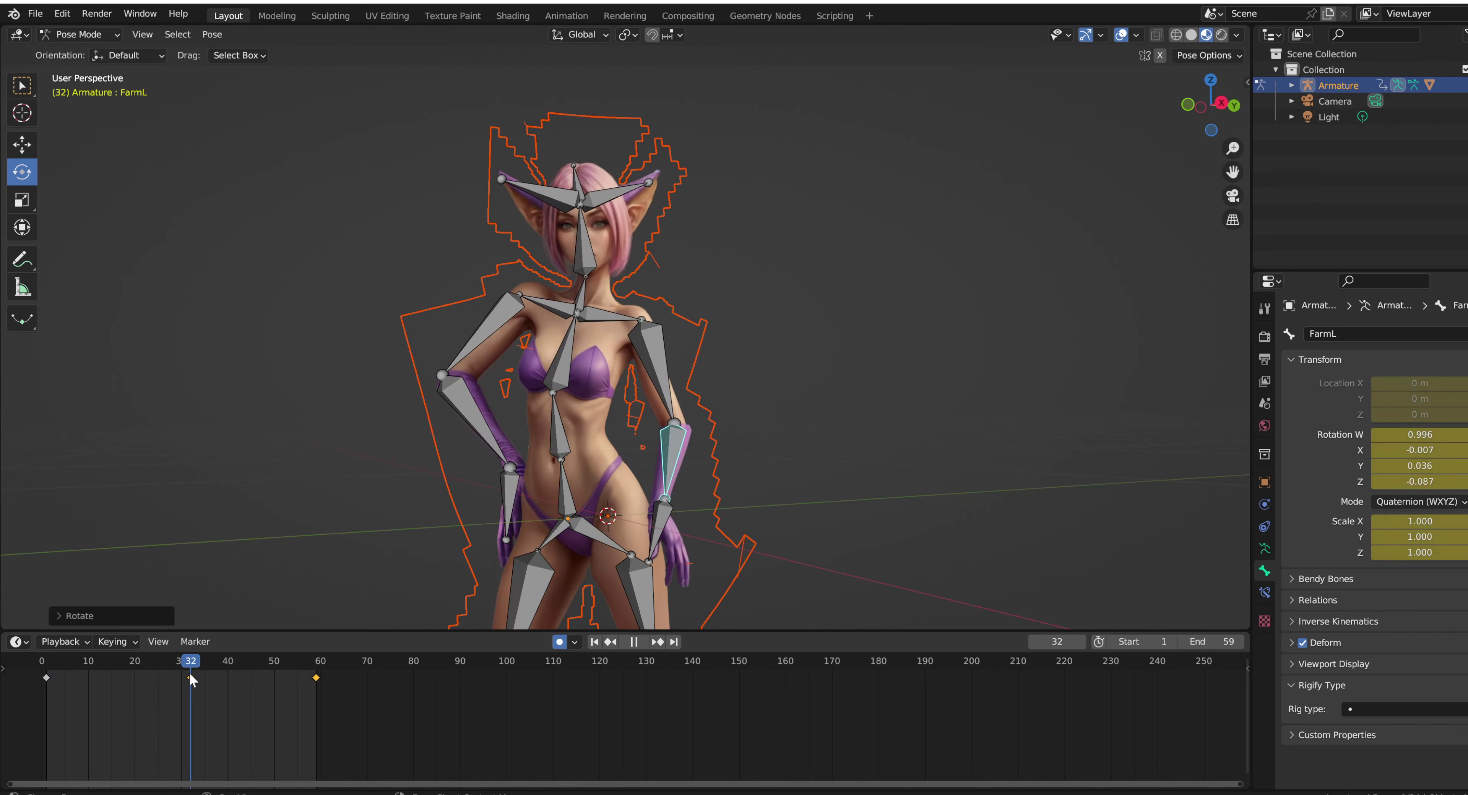
key(space)
click(671, 540)
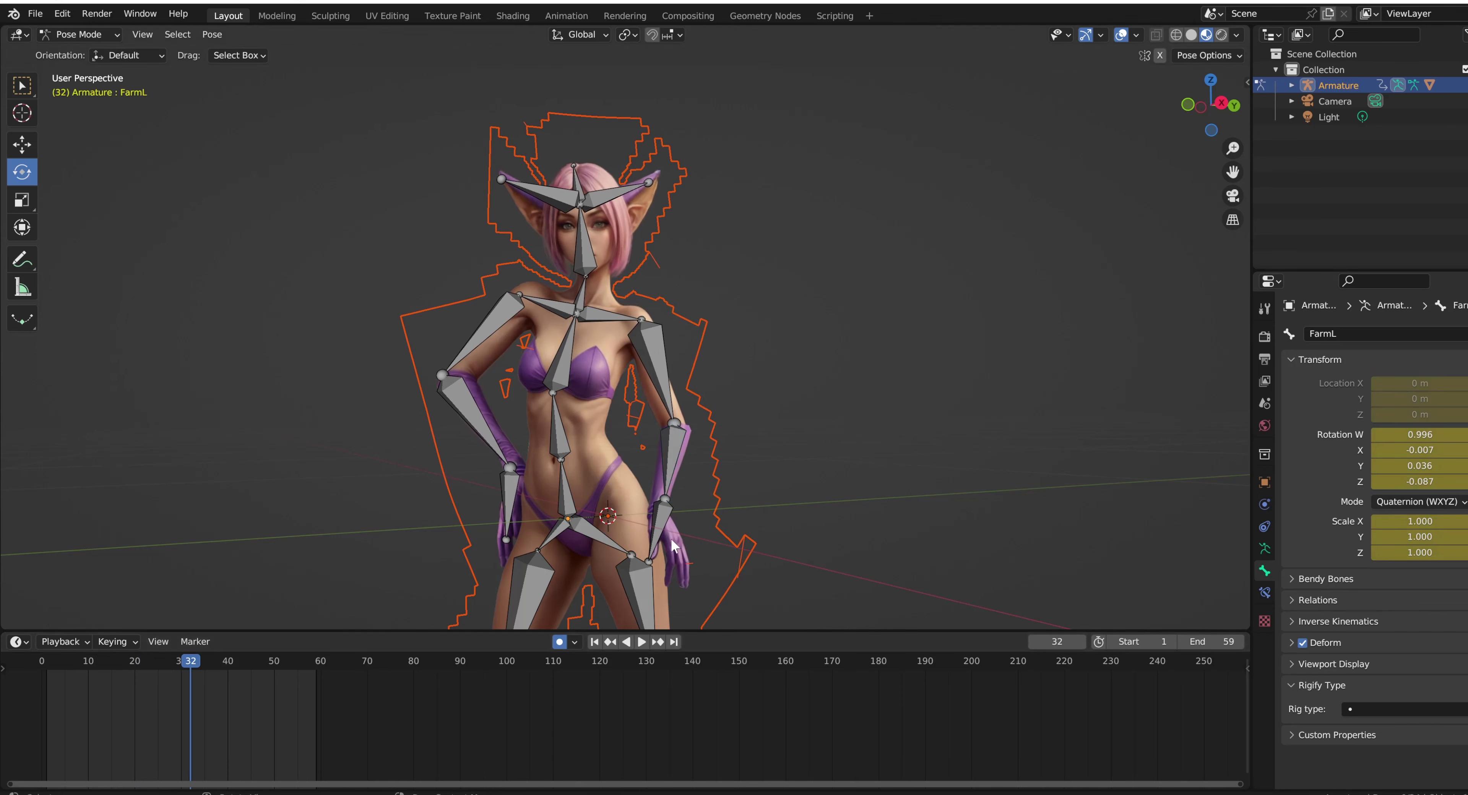
click(661, 522)
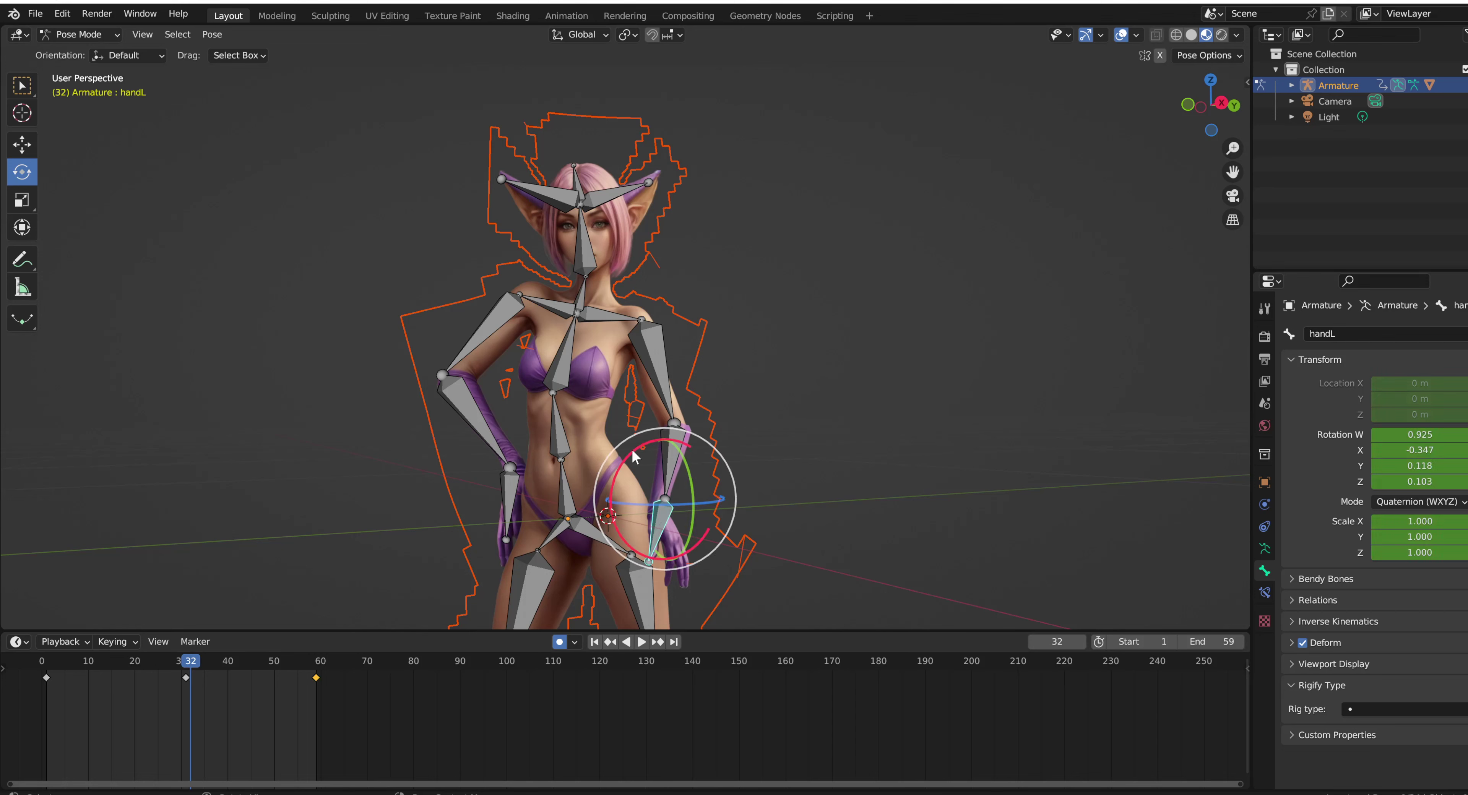
drag(638, 470, 608, 461)
click(642, 346)
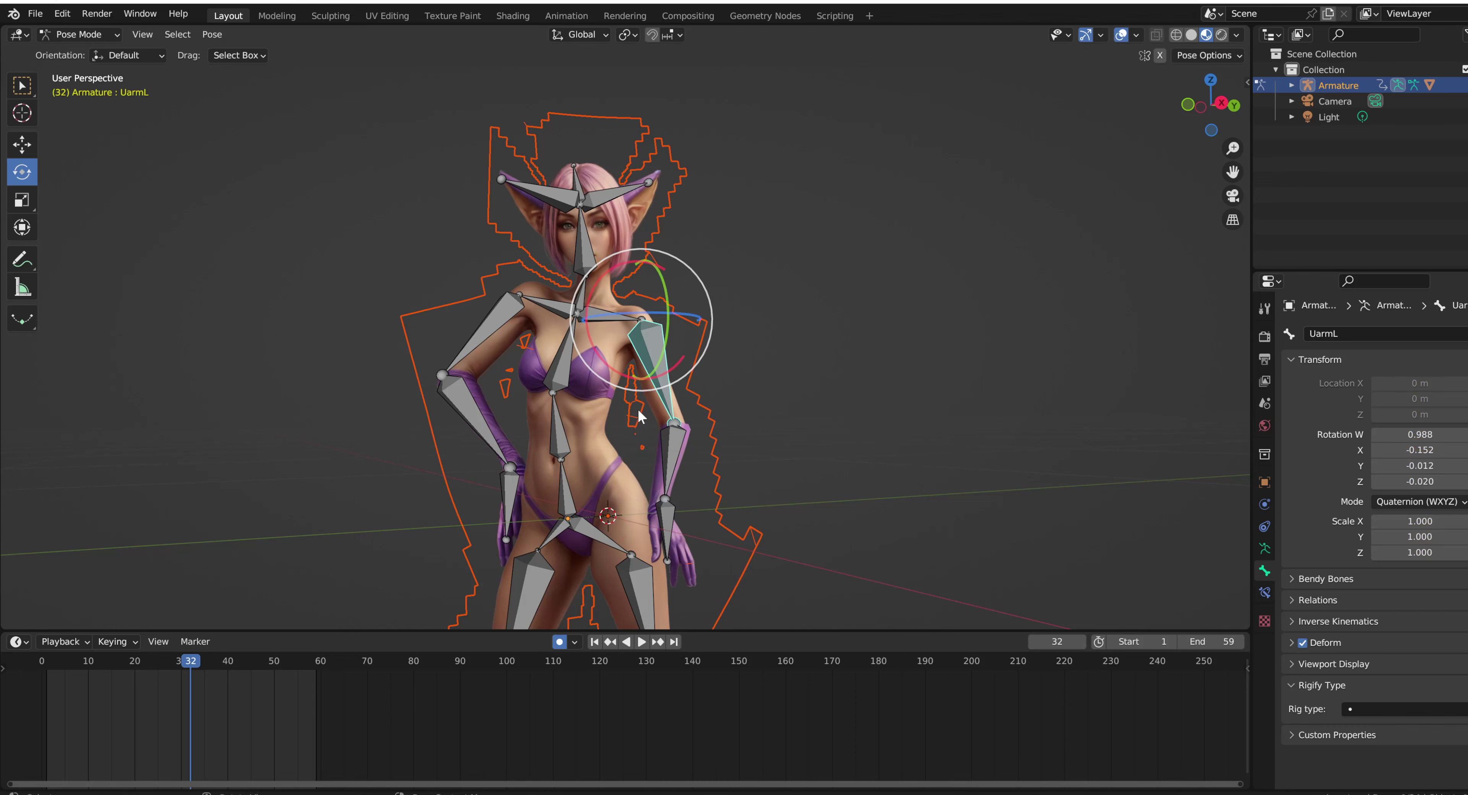
drag(601, 283, 596, 276)
click(61, 13)
click(80, 37)
Key the collarL bone rotated slightly and the handL bone bent inward toward the hip at frame 32
click(627, 319)
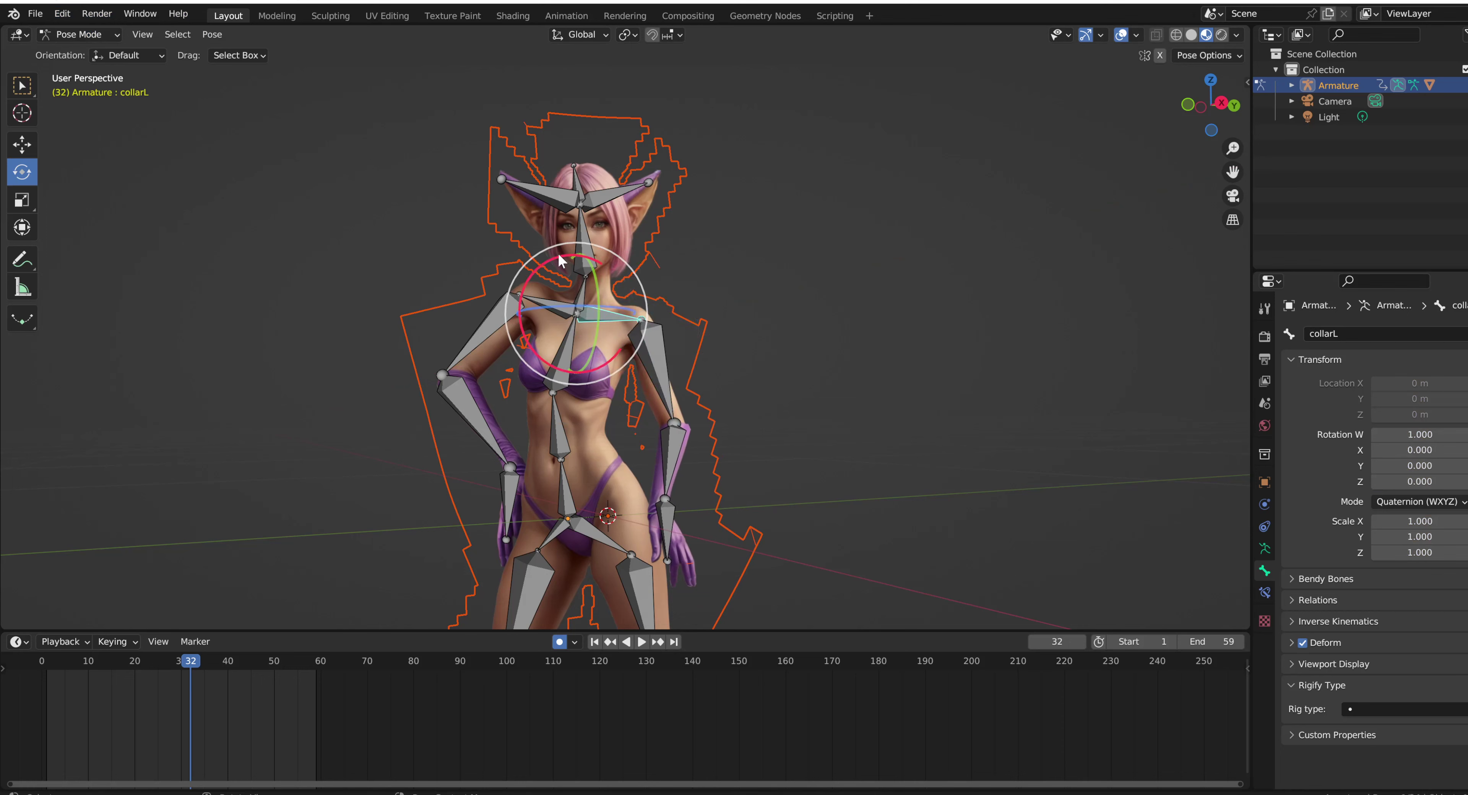
drag(557, 260, 551, 257)
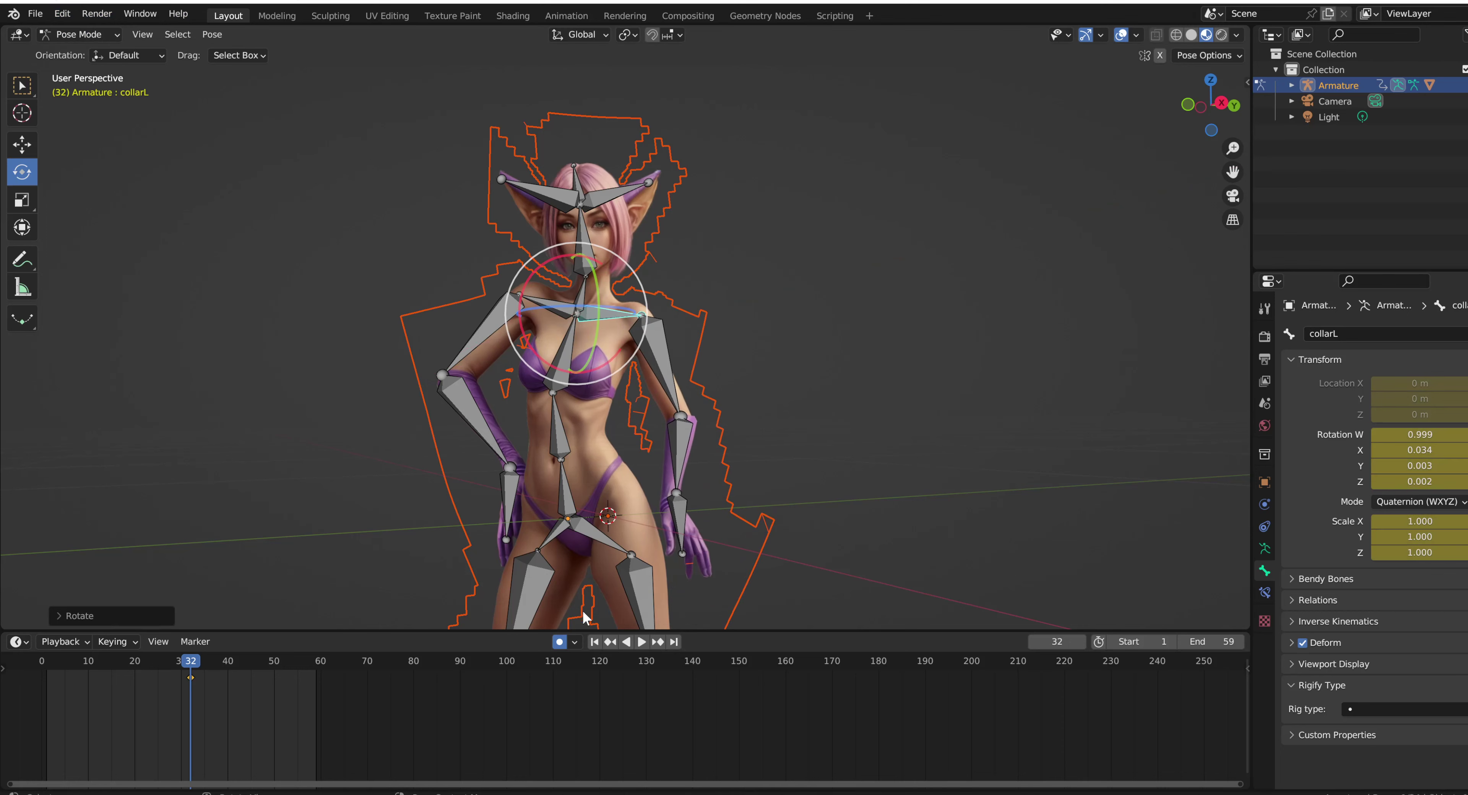
click(676, 523)
drag(667, 431, 723, 459)
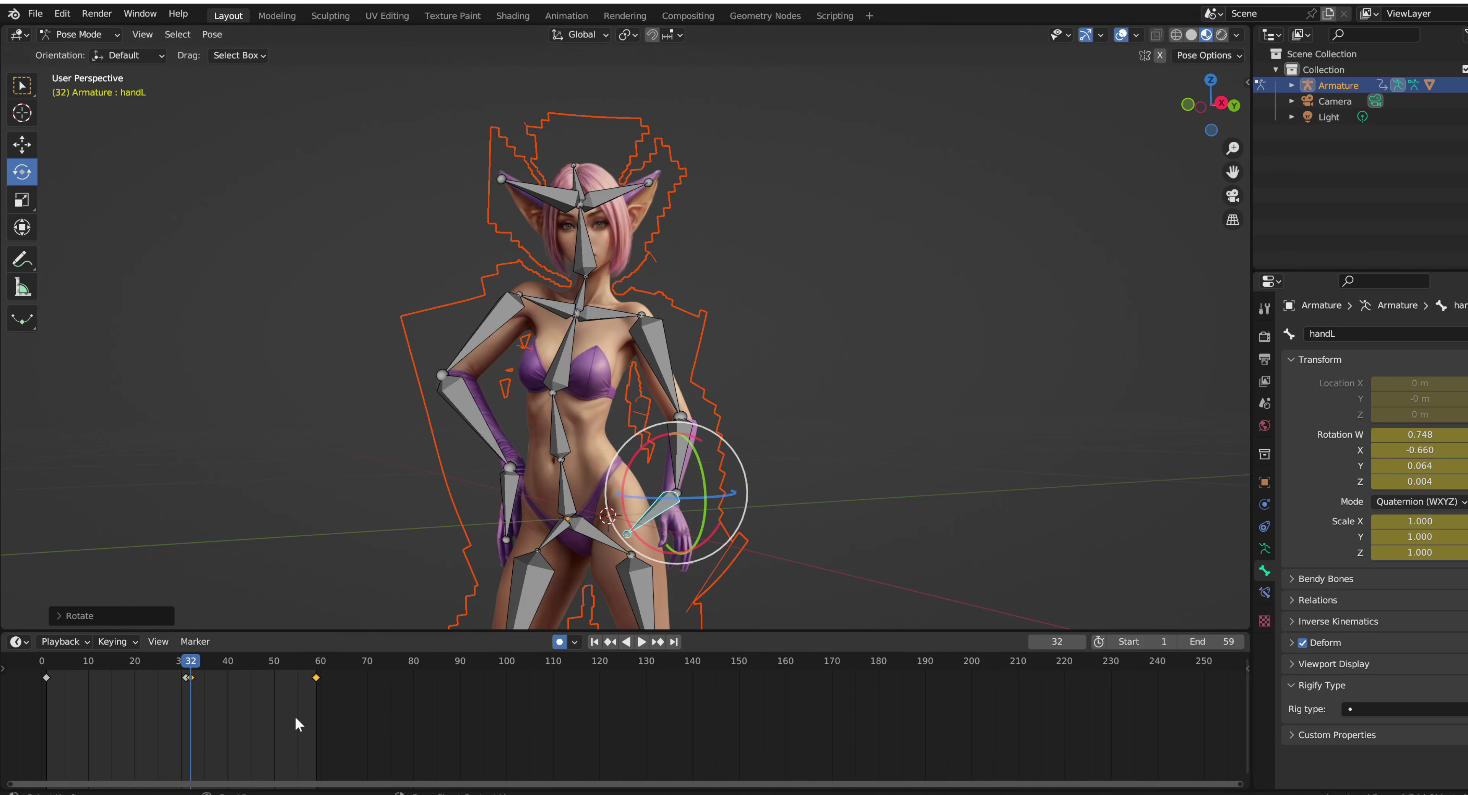
At frame 1, key handL turned back outward and collarL rotated slightly the opposite way
click(193, 676)
drag(193, 676, 45, 676)
key(space)
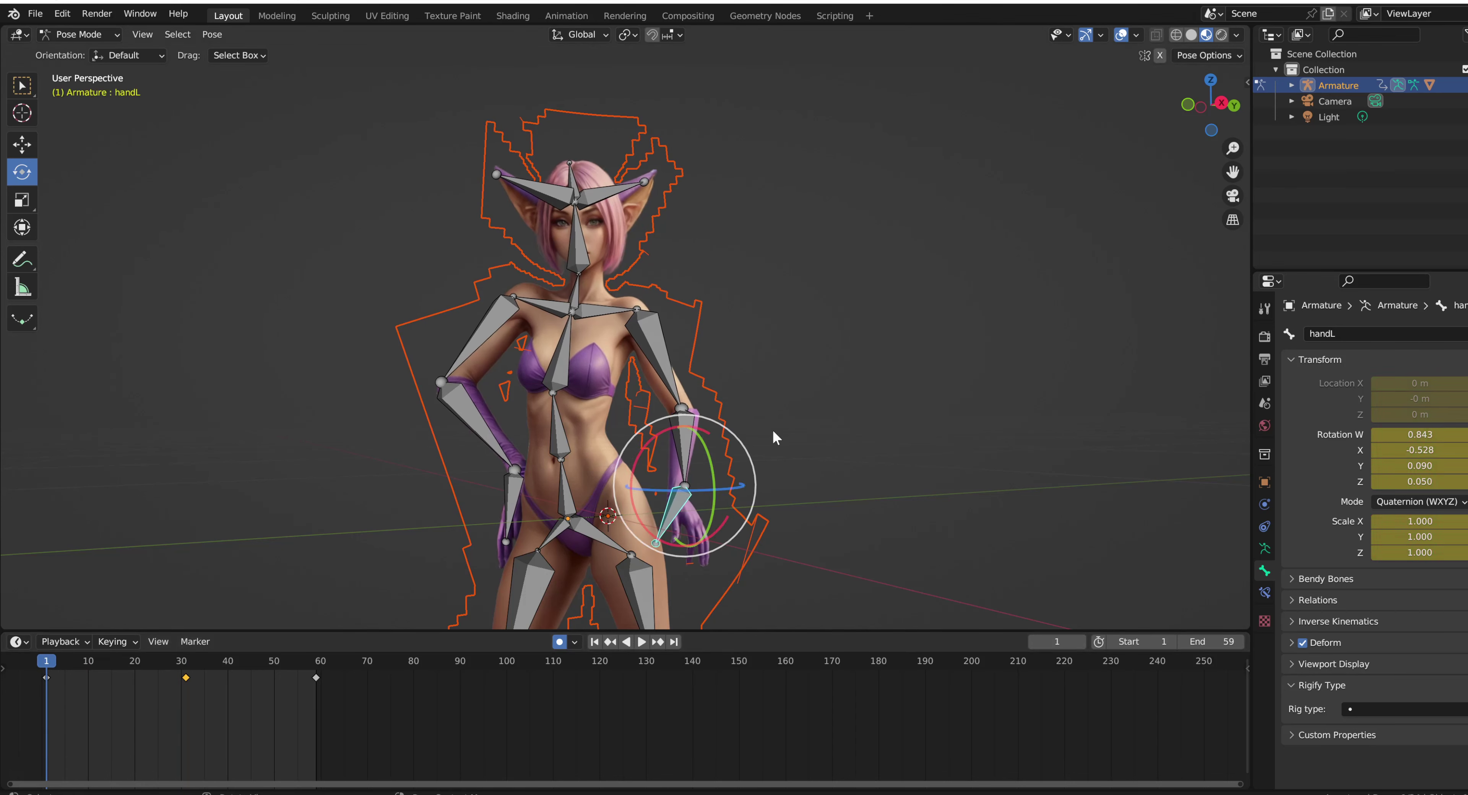
drag(686, 436, 648, 437)
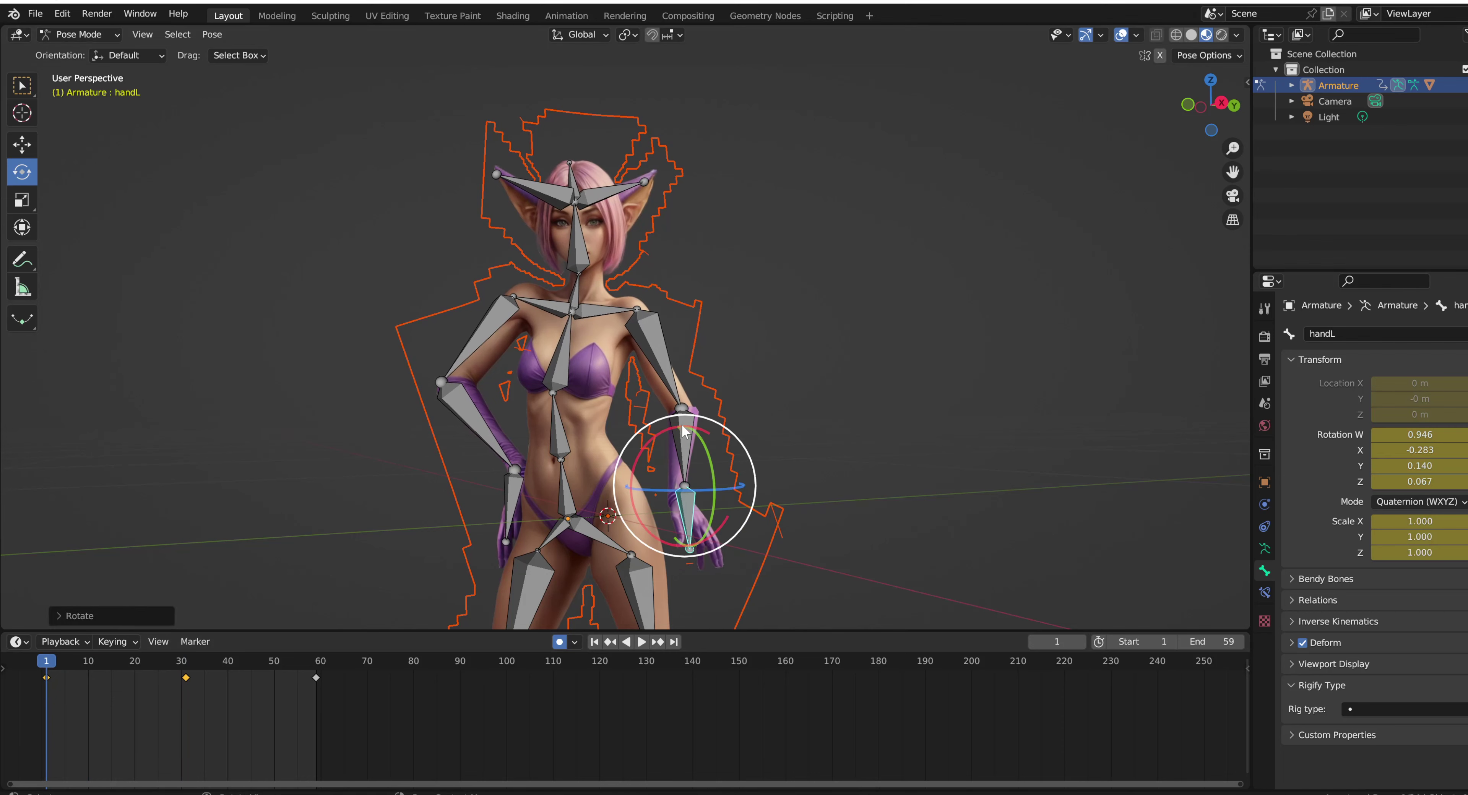
click(604, 312)
drag(566, 256, 573, 255)
click(674, 515)
drag(667, 435, 656, 443)
Copy handL's keyframe from frame 1 and paste it at frame 59
click(46, 678)
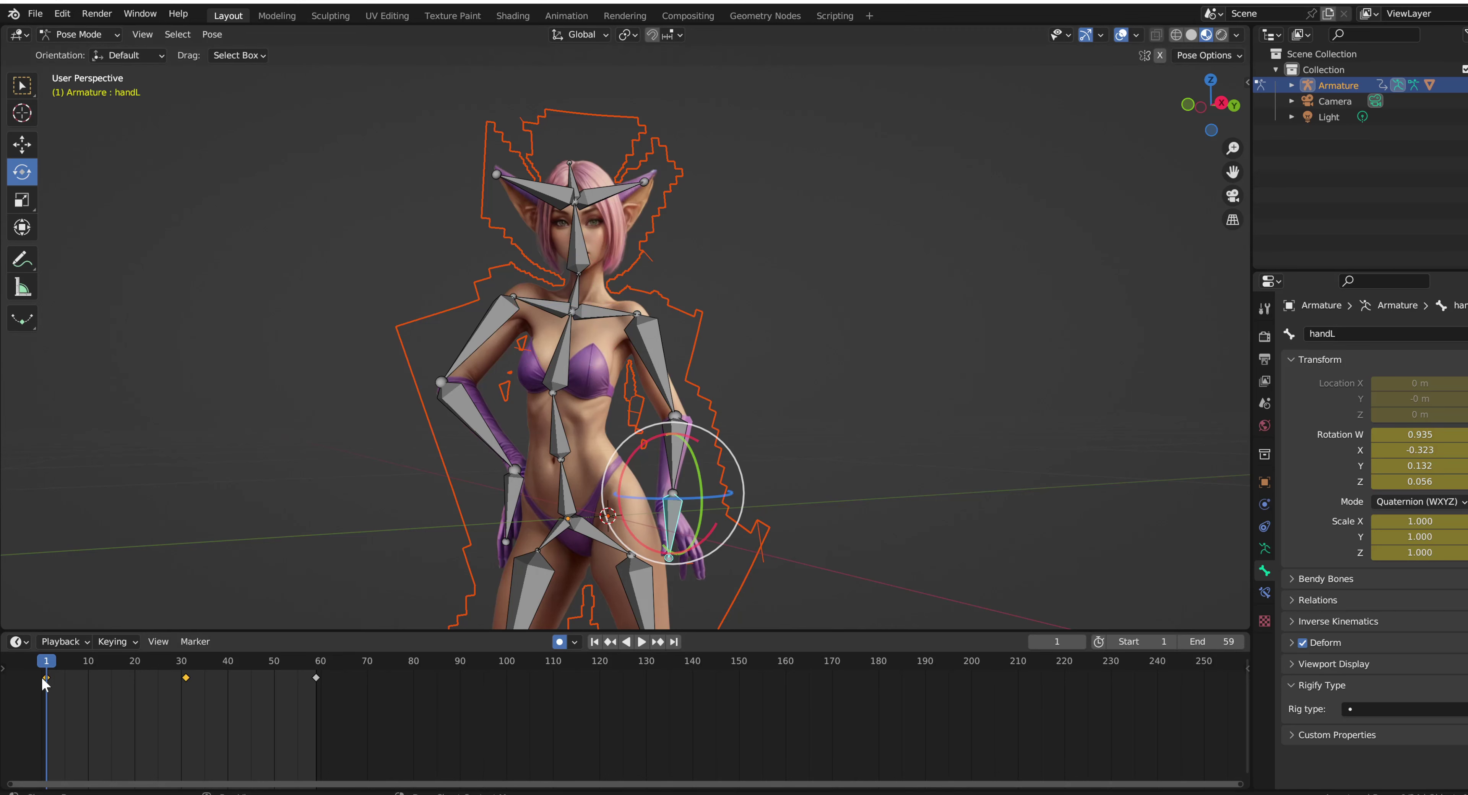
right_click(46, 679)
click(56, 596)
click(316, 661)
right_click(315, 677)
click(265, 612)
Copy collarL's keyframe from frame 1 to frame 59 and play back the shoulder movement
click(47, 663)
click(604, 312)
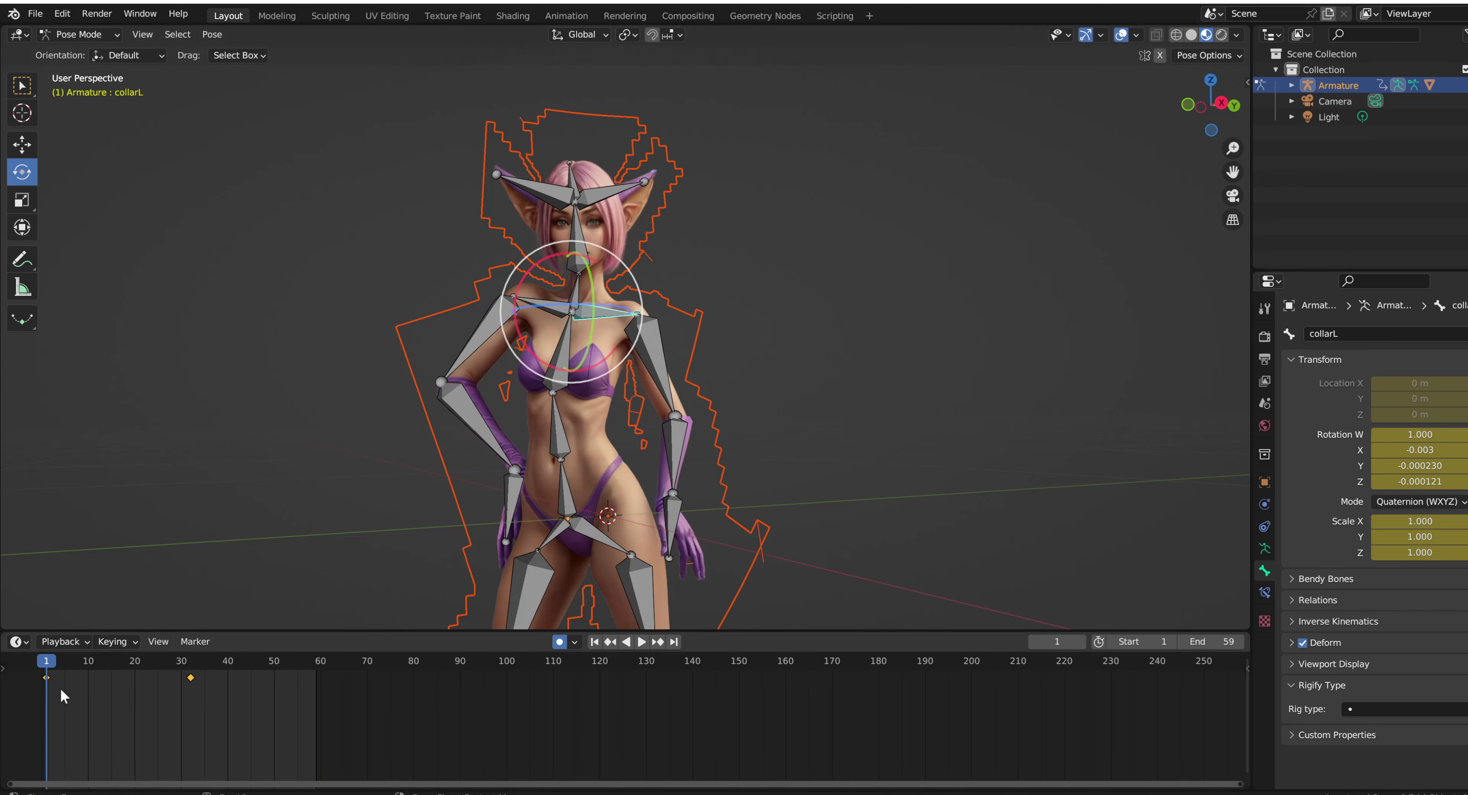
right_click(49, 680)
click(56, 595)
click(315, 663)
key(ctrl+v)
click(637, 642)
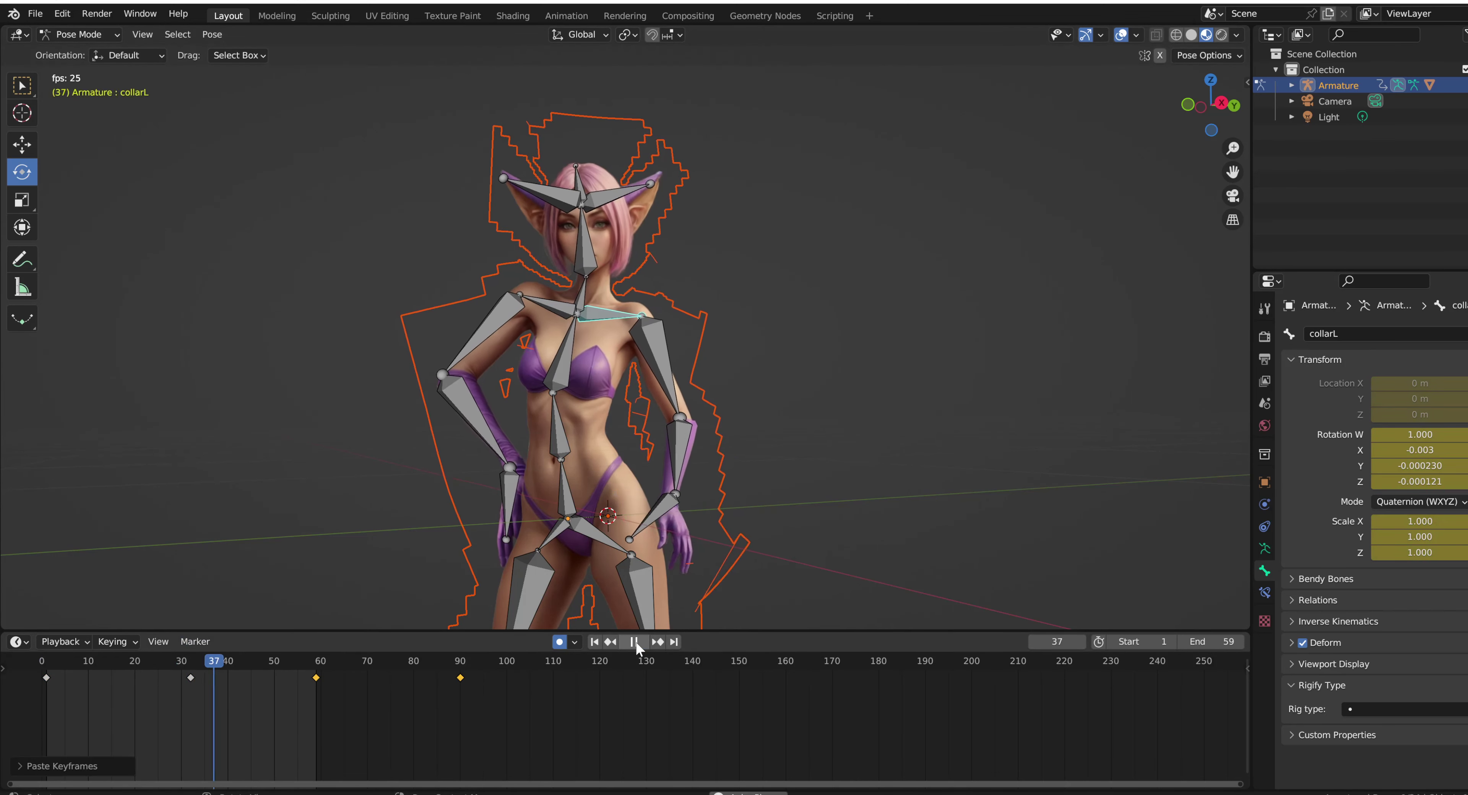
click(637, 642)
At frame 32, rotate the hip-area bone and the left lower leg bone LegL slightly to key them
click(190, 661)
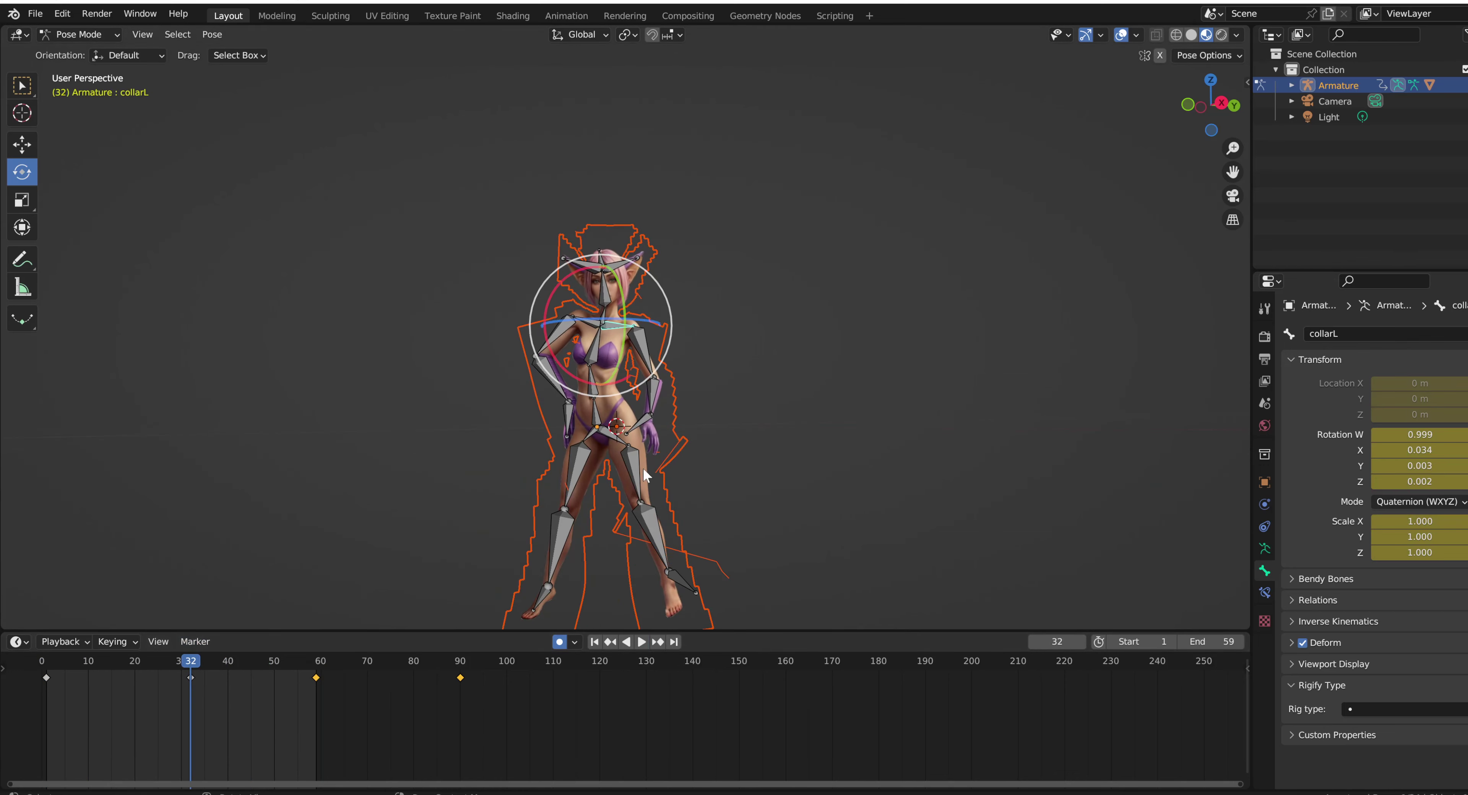
click(605, 433)
drag(567, 373, 568, 373)
click(641, 517)
drag(600, 549, 594, 542)
Select all bones, expand the timeline's channel list, and move the frame 32 keyframes to frame 31
key(a)
click(2, 668)
click(7, 680)
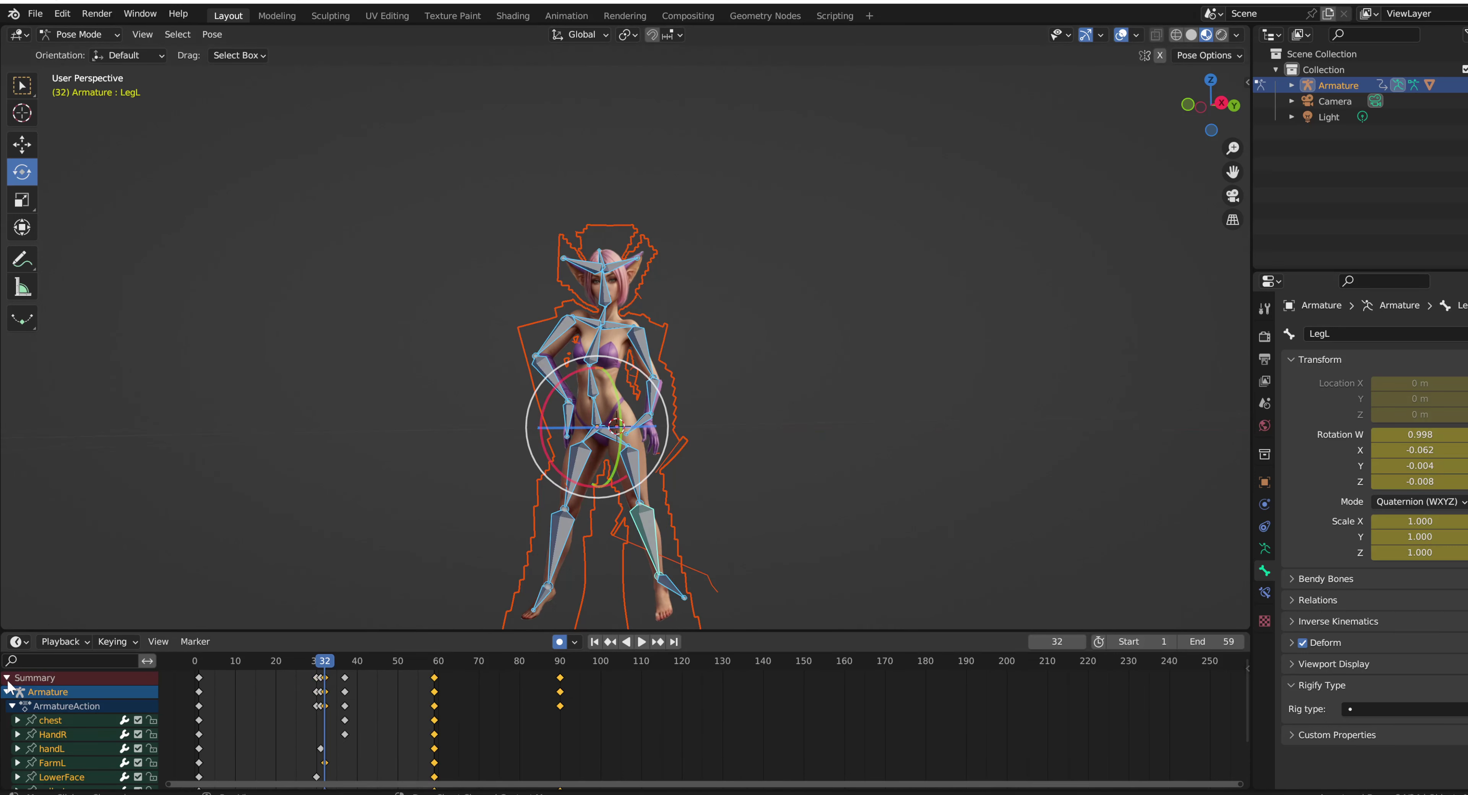
Copy every bone's keyframes from frame 1 to frame 59 and play back the animation
click(322, 665)
drag(322, 666, 201, 684)
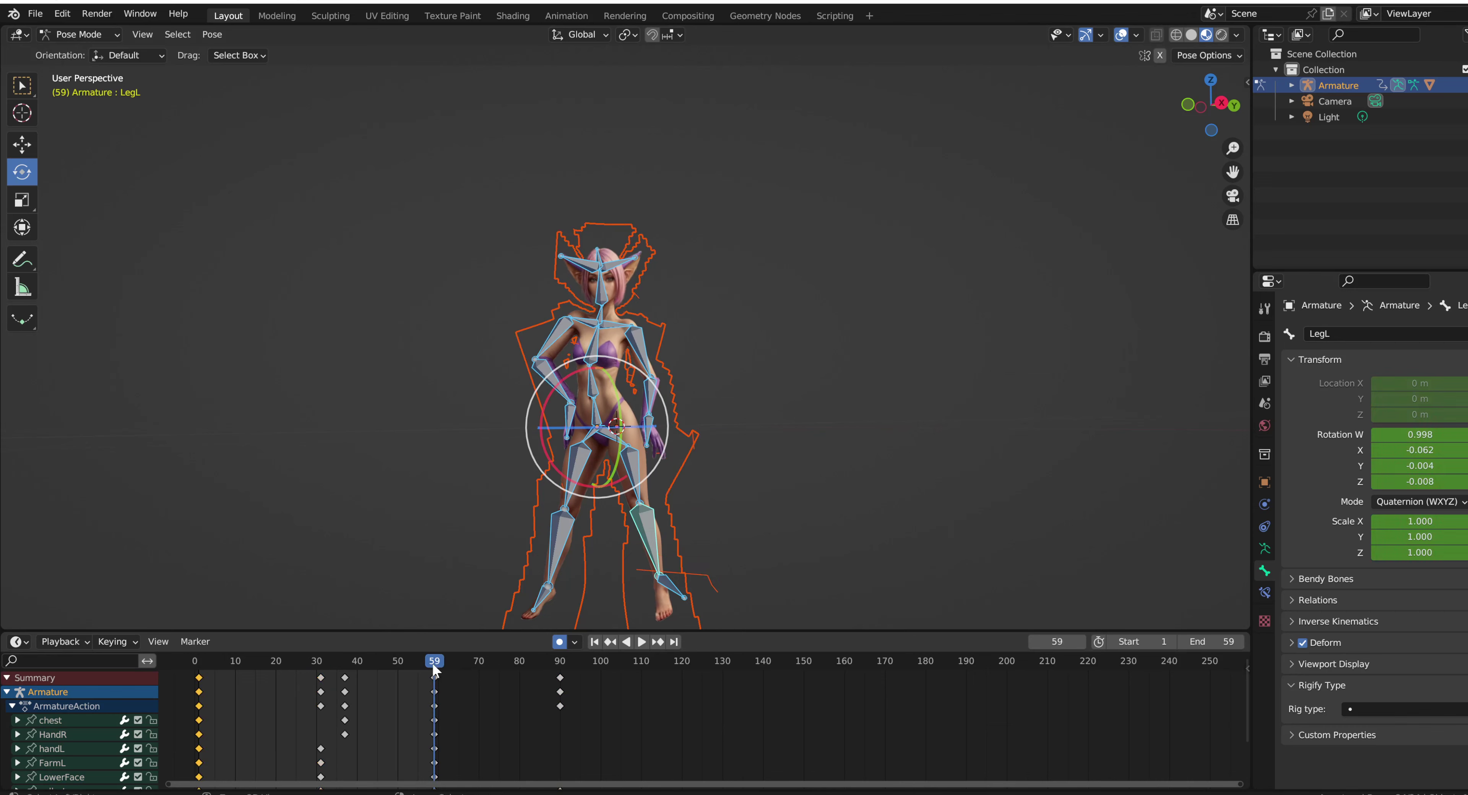
click(643, 642)
click(637, 643)
Rotate the left thigh bone at frame 31 to key its pose, and select LegL
click(321, 663)
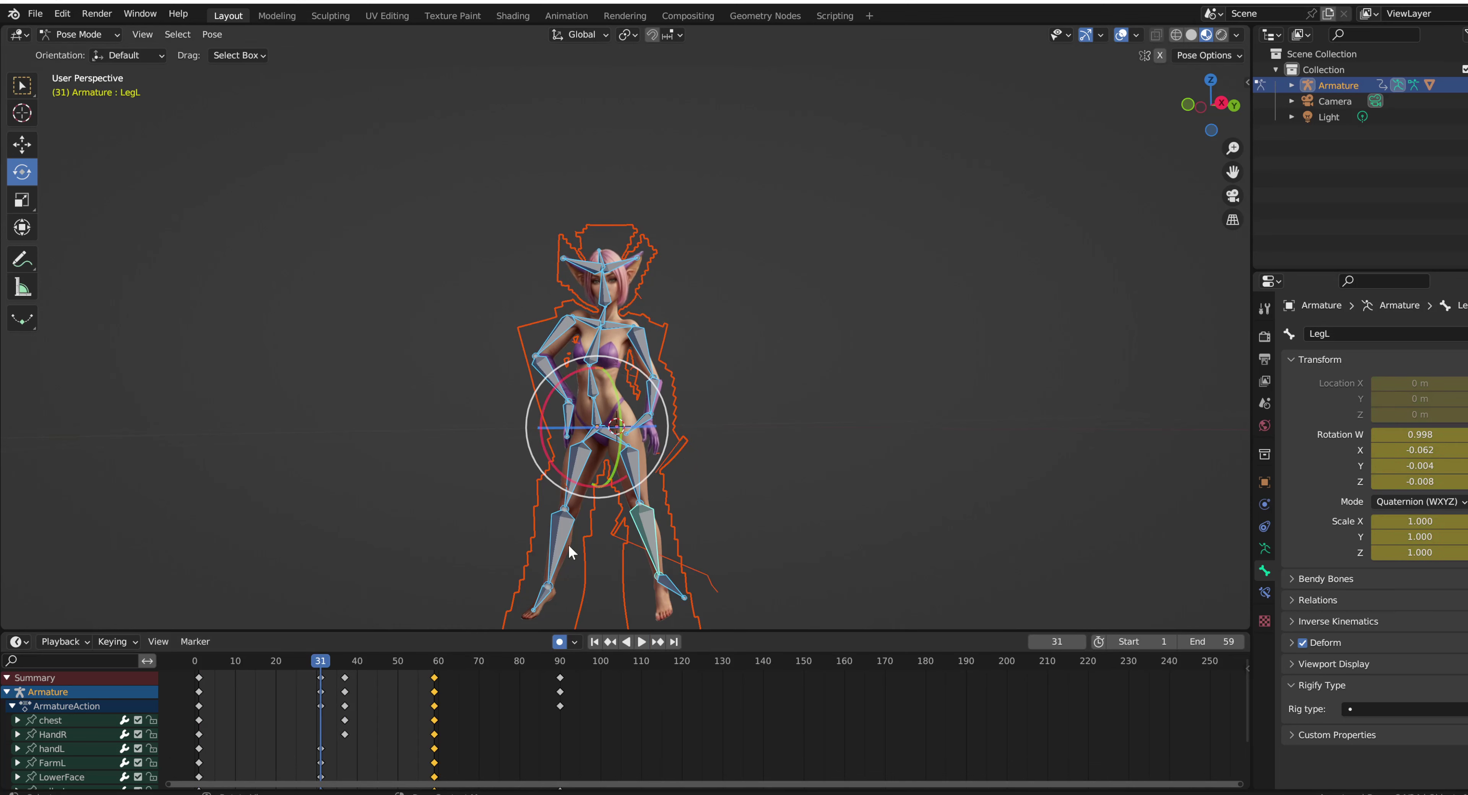
click(631, 466)
drag(591, 404, 612, 454)
click(652, 525)
Key the left thigh and LegL bones with slight rotations at frame 1
click(202, 663)
click(634, 470)
drag(592, 402, 587, 410)
click(656, 534)
drag(612, 454, 608, 459)
At frame 31, rotate the left foot bone slightly and readjust LegL to correct the lower leg pose
drag(290, 664, 321, 681)
click(672, 584)
drag(630, 526, 625, 531)
click(652, 538)
drag(613, 455, 619, 449)
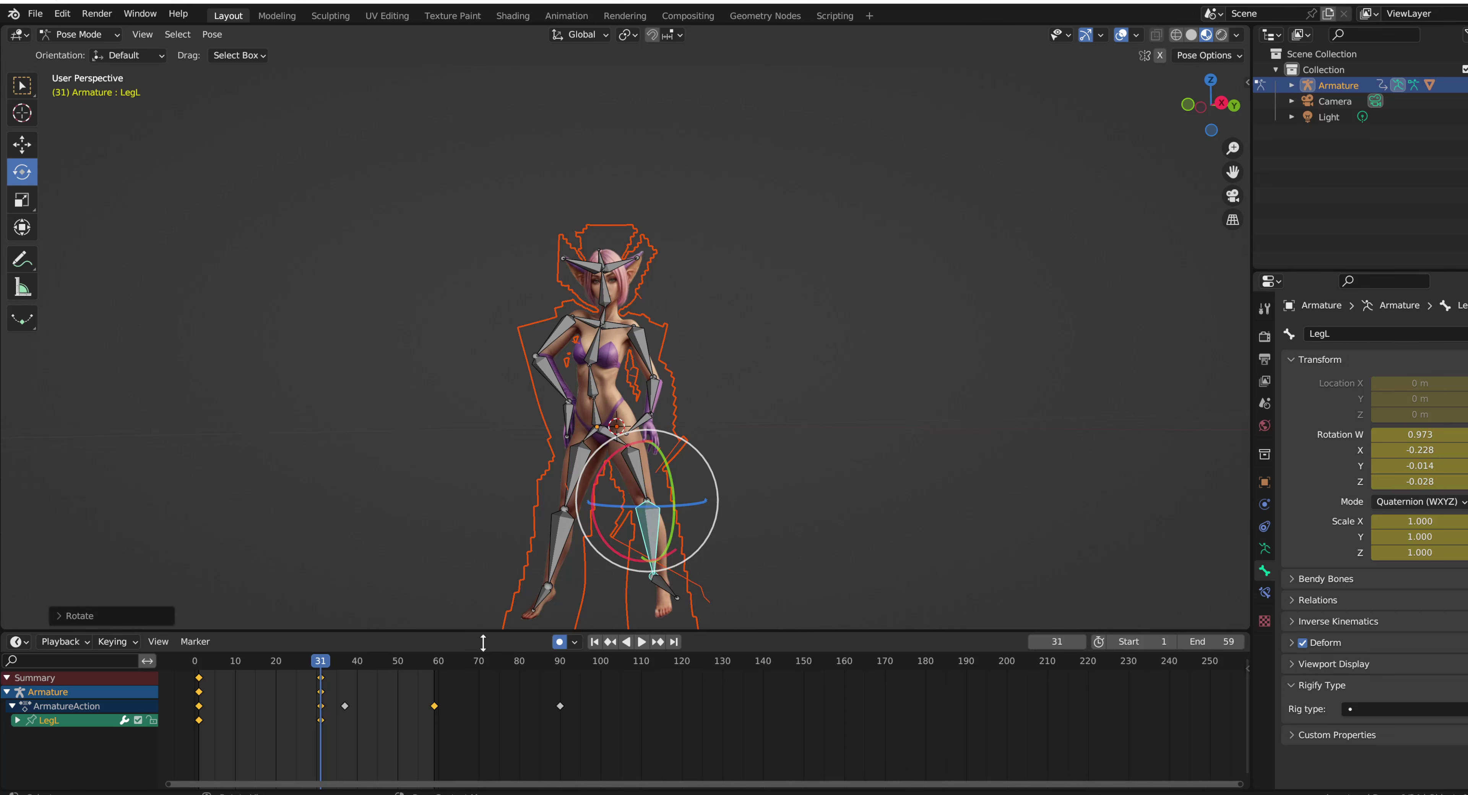
Copy the frame 1 keyframes of all bones, paste them at frame 59, and play the loop
drag(290, 664, 197, 678)
key(a)
click(200, 679)
right_click(199, 679)
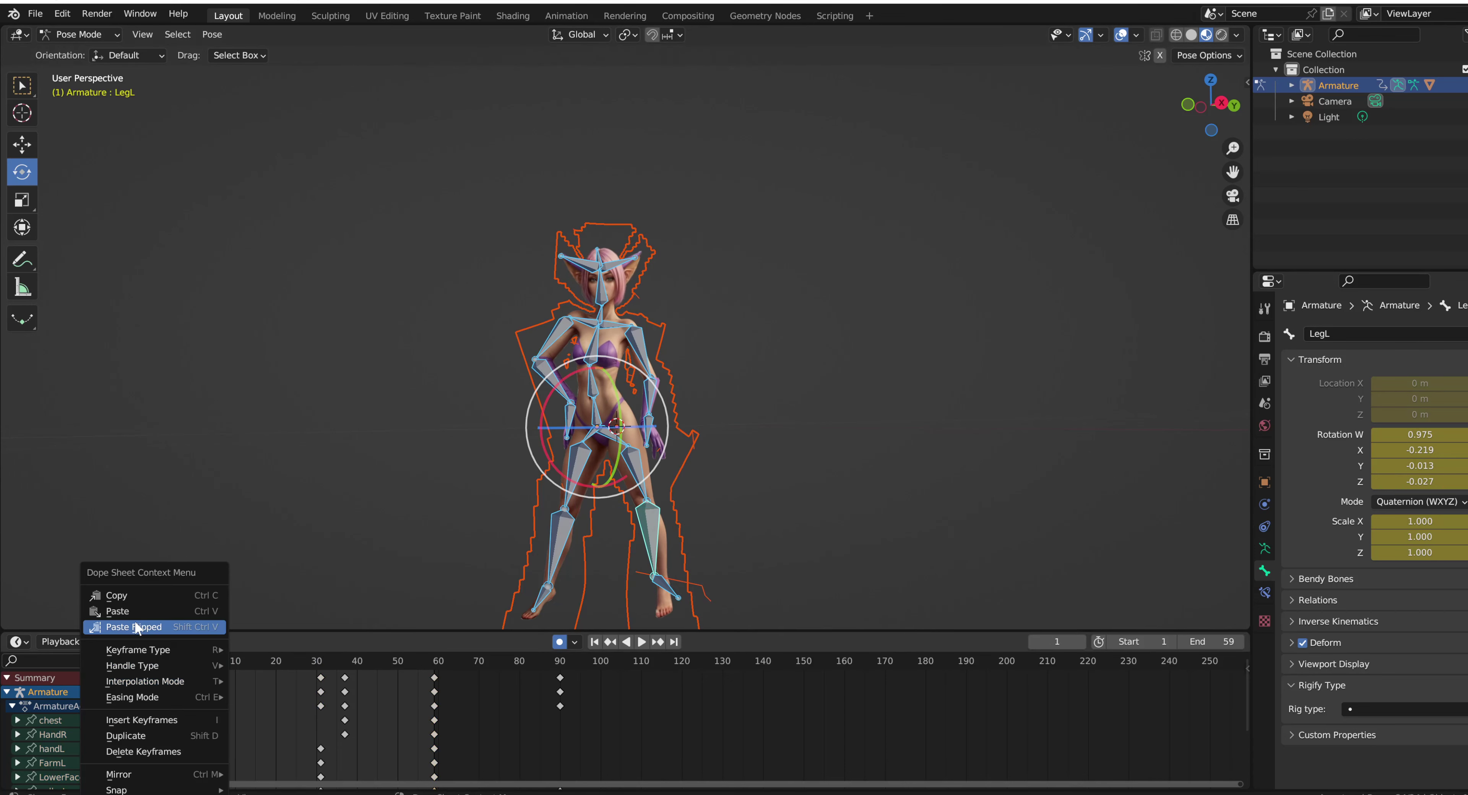
click(130, 596)
click(434, 663)
right_click(434, 680)
key(ctrl+v)
key(space)
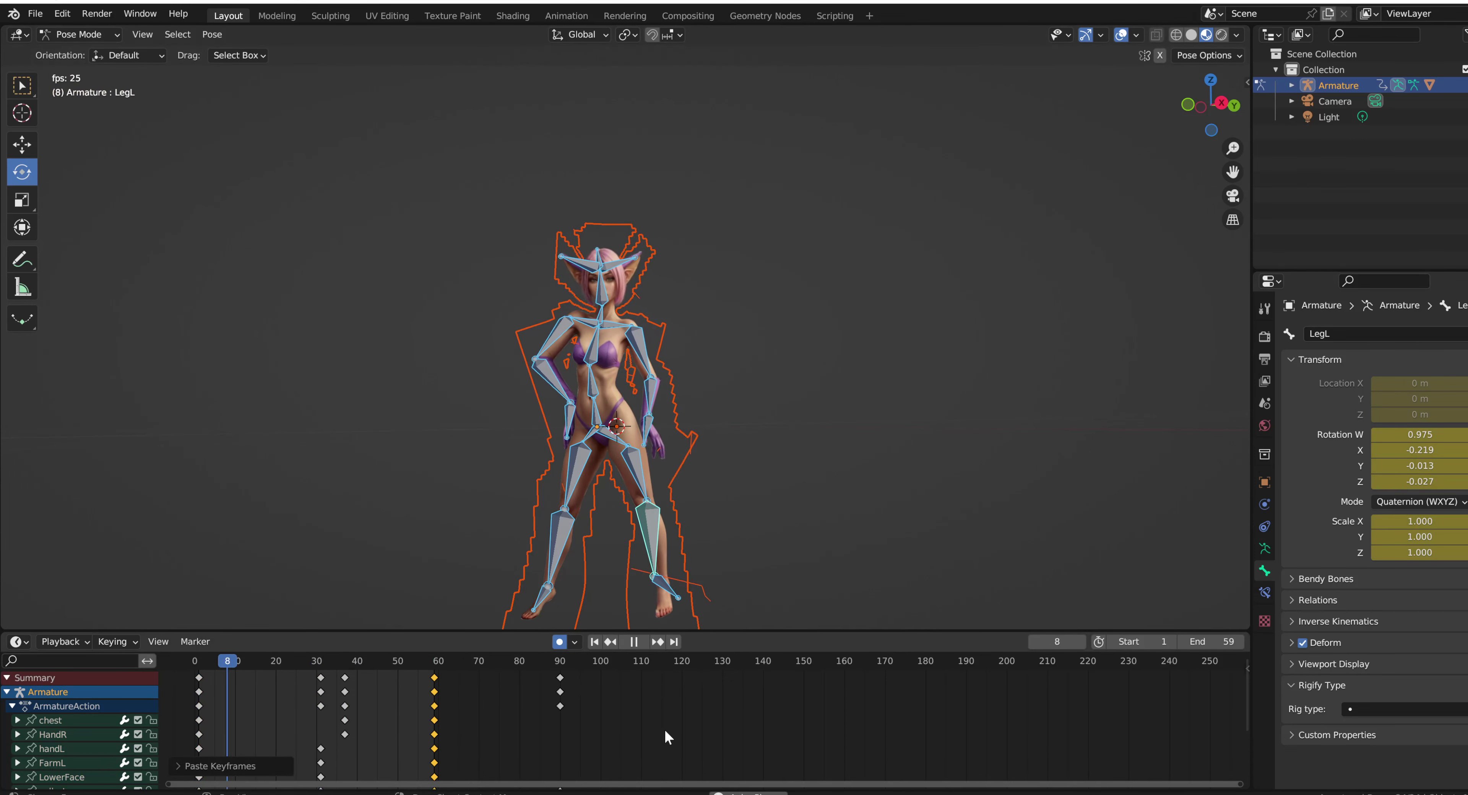
Hide armatures in the viewport and shrink the timeline to review the whole character's looping animation
click(1060, 35)
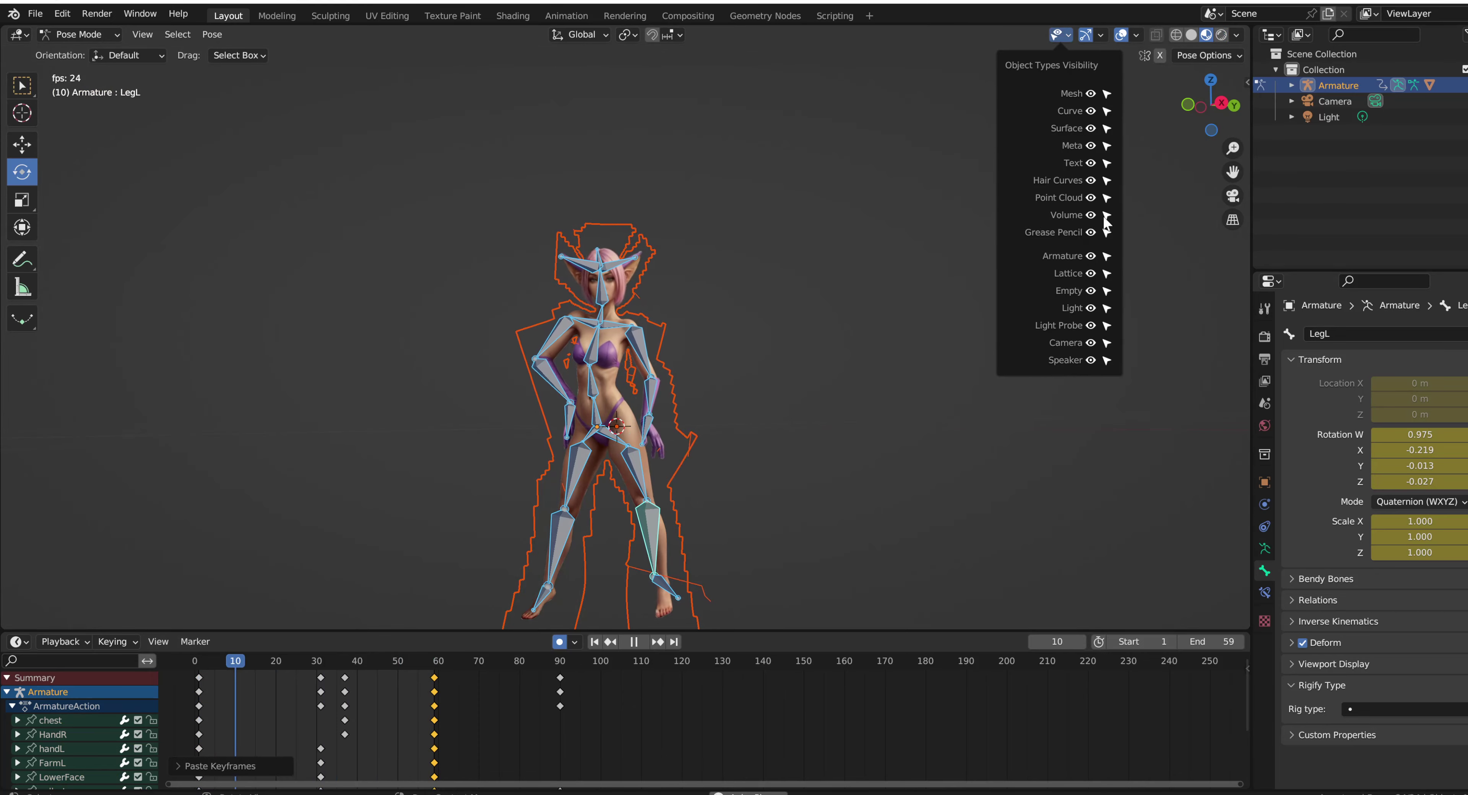
click(1090, 256)
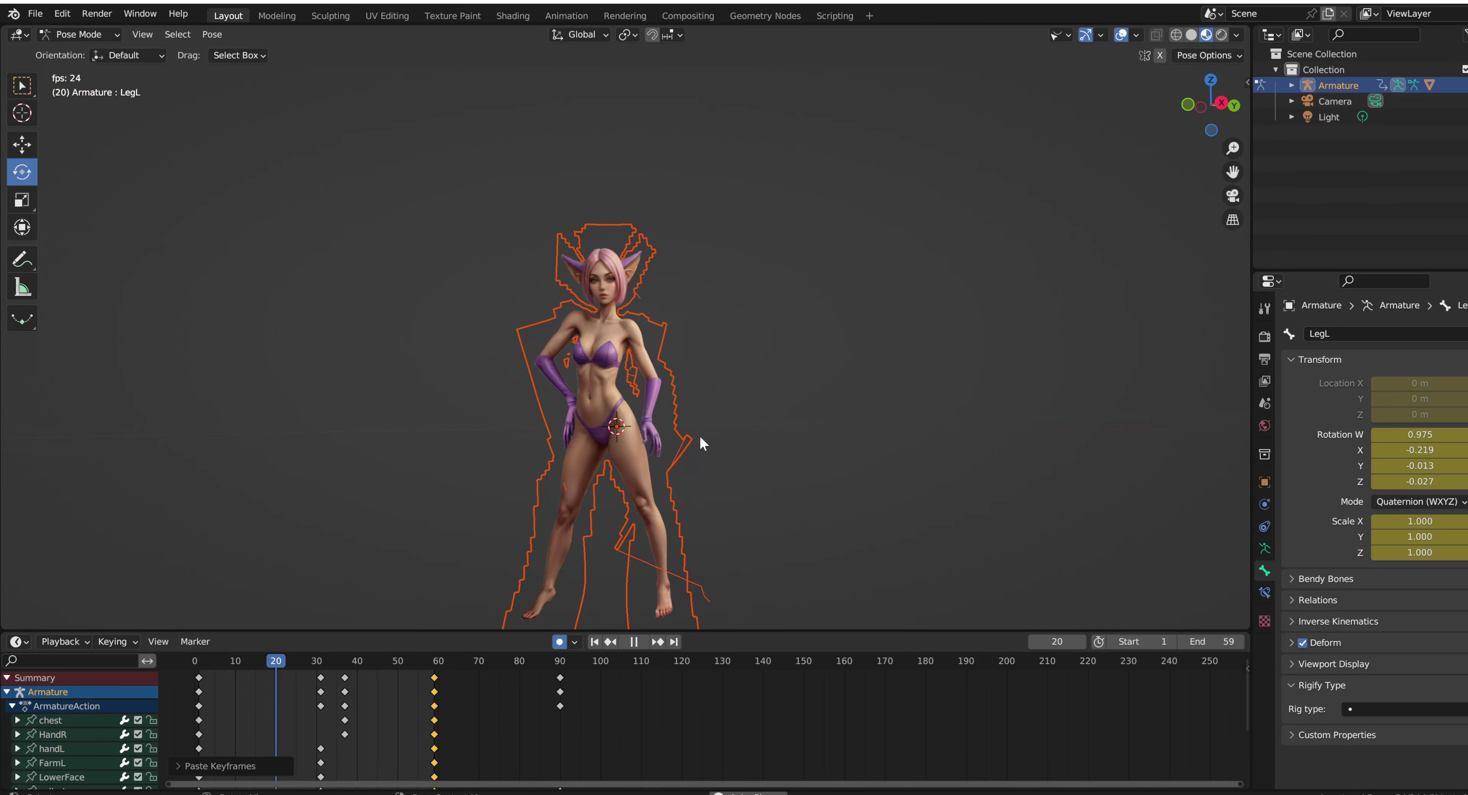
scroll(700, 437, up, 6)
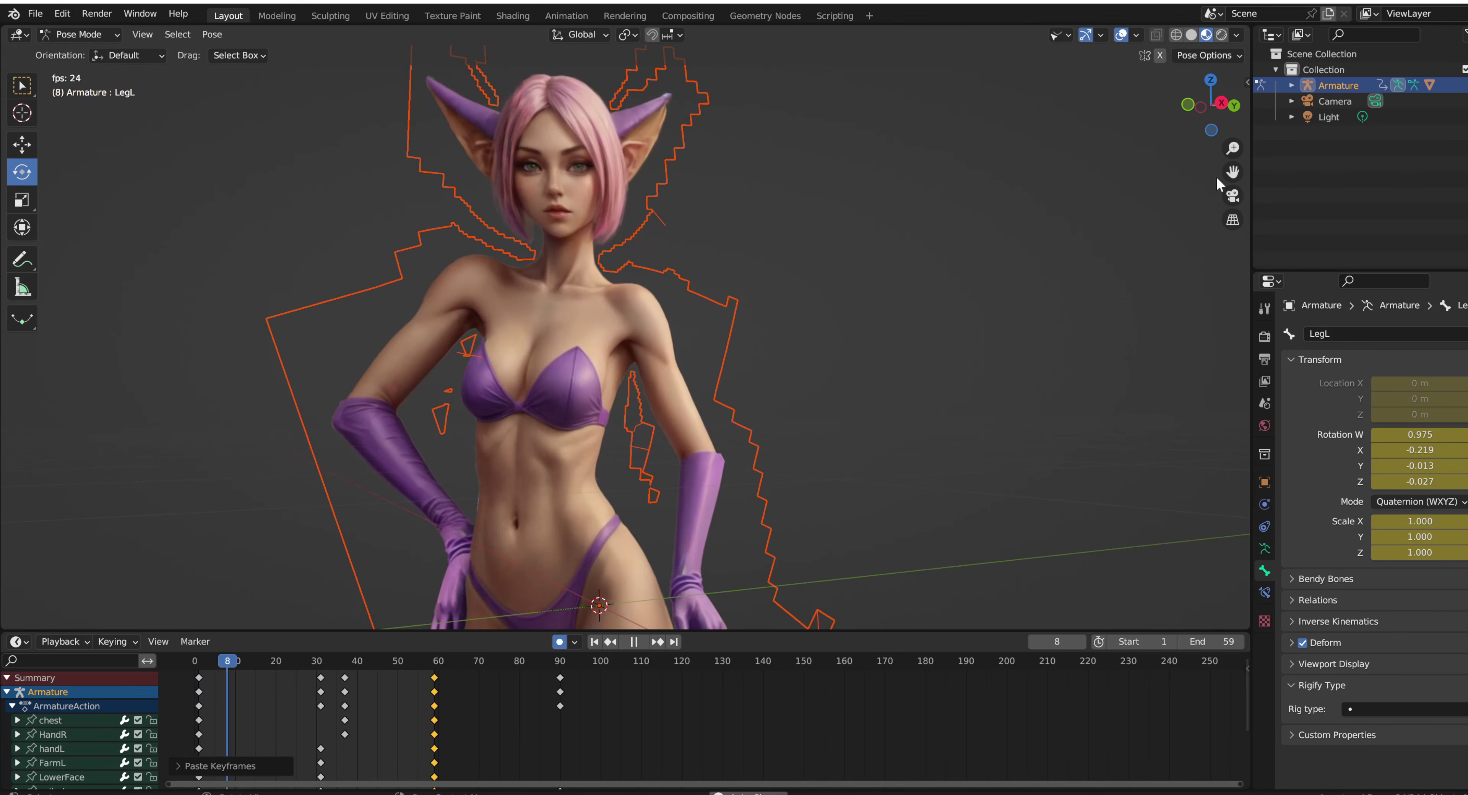
scroll(789, 531, down, 2)
drag(741, 631, 741, 769)
shift+middle_drag(778, 577, 760, 416)
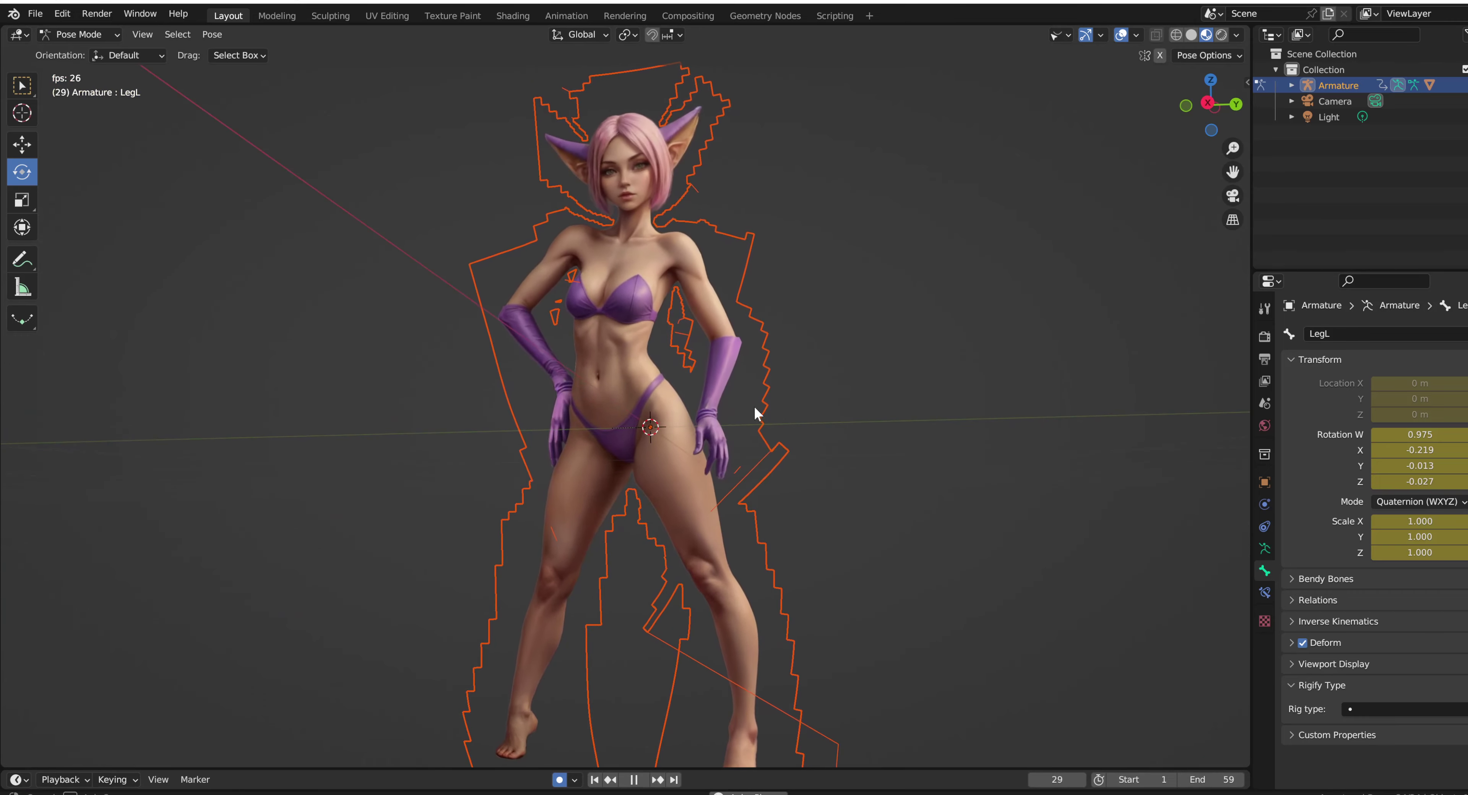